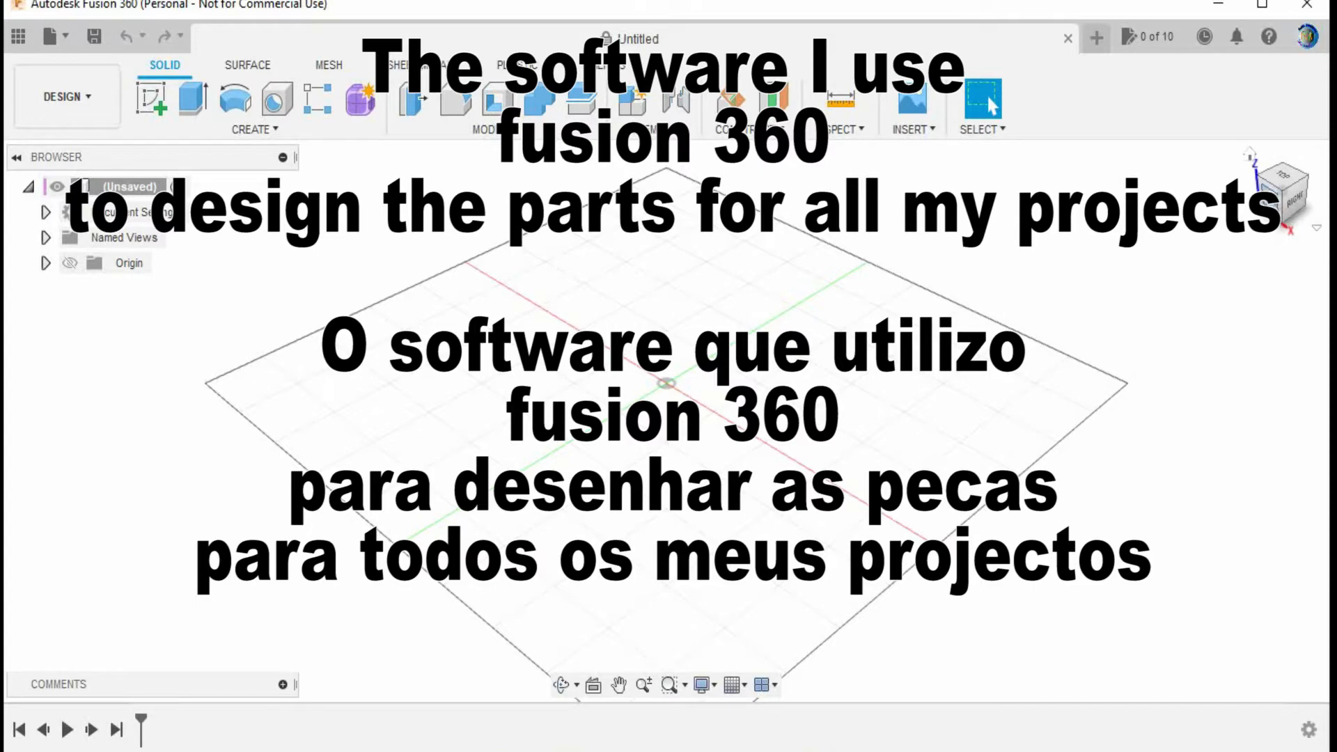
- Sketch a 400 x 300 mm rectangle on the horizontal XY plane with one corner at the origin
left_click(1281, 174)
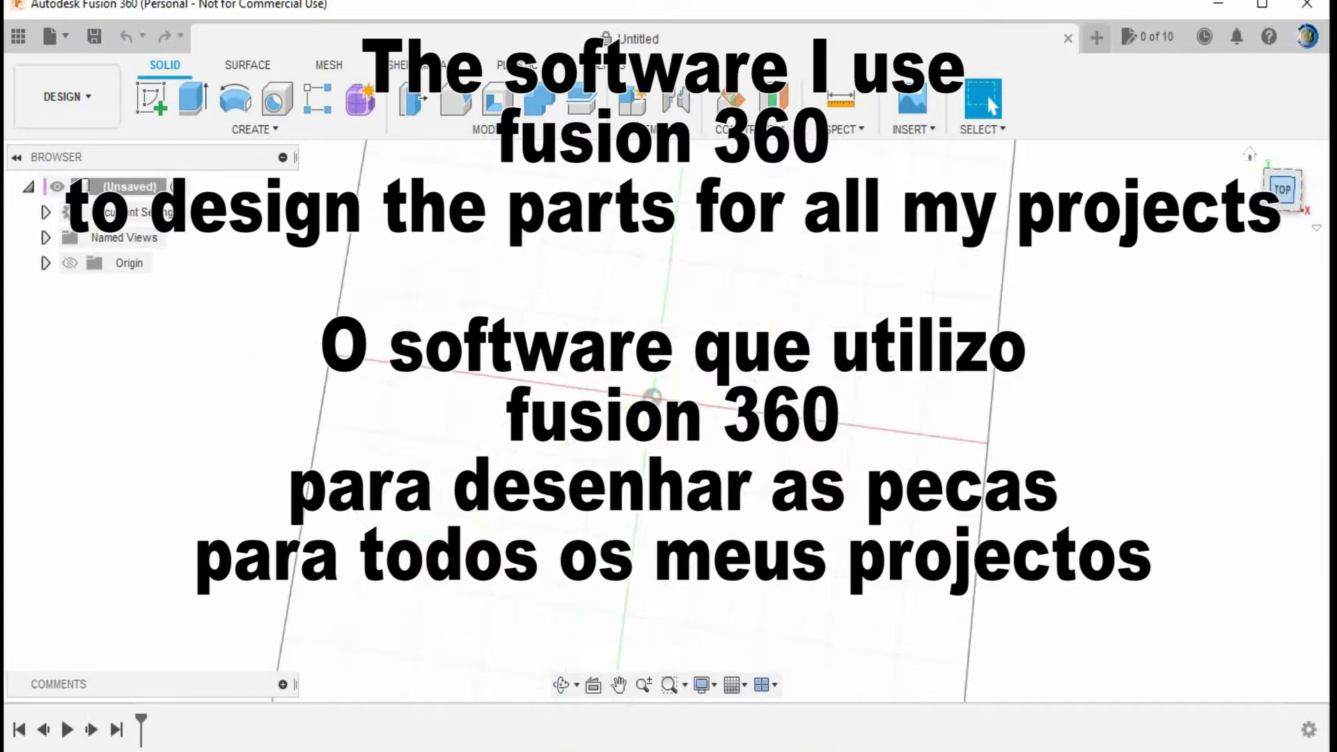
left_click(151, 98)
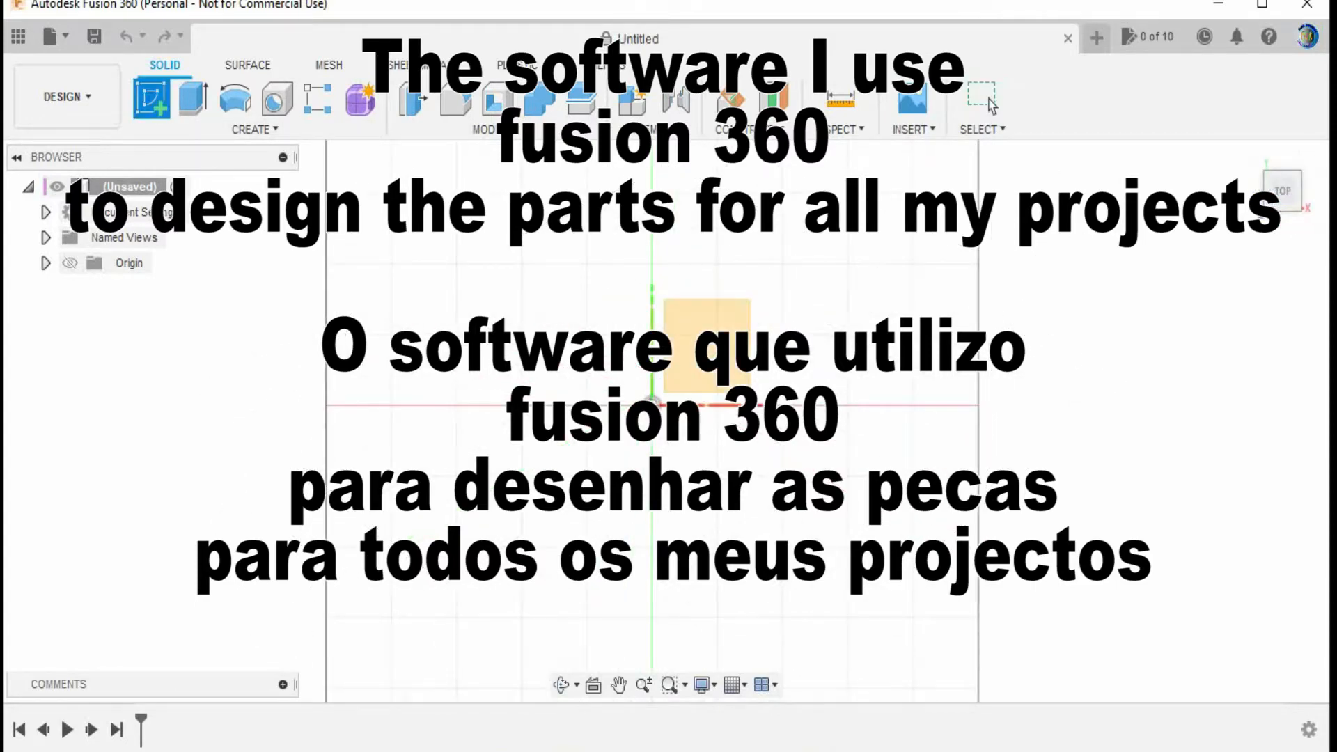
left_click(707, 348)
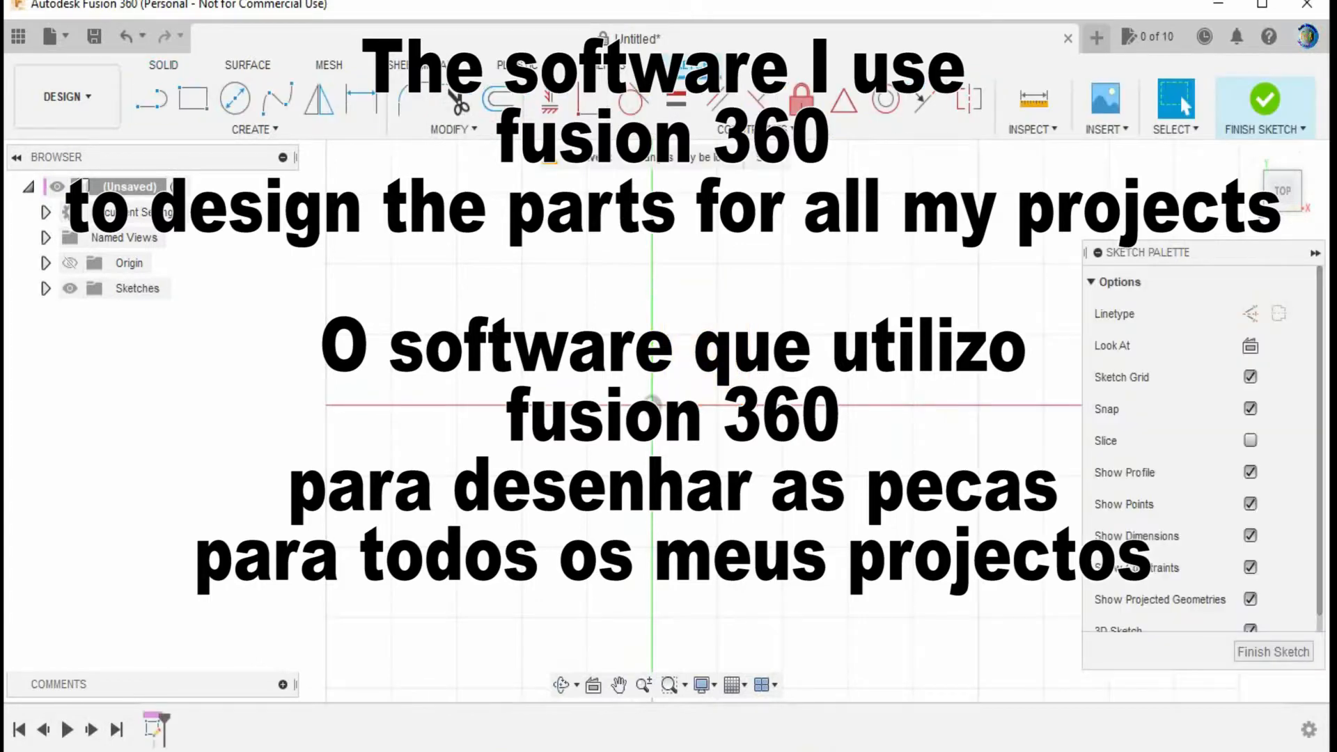
left_click(193, 97)
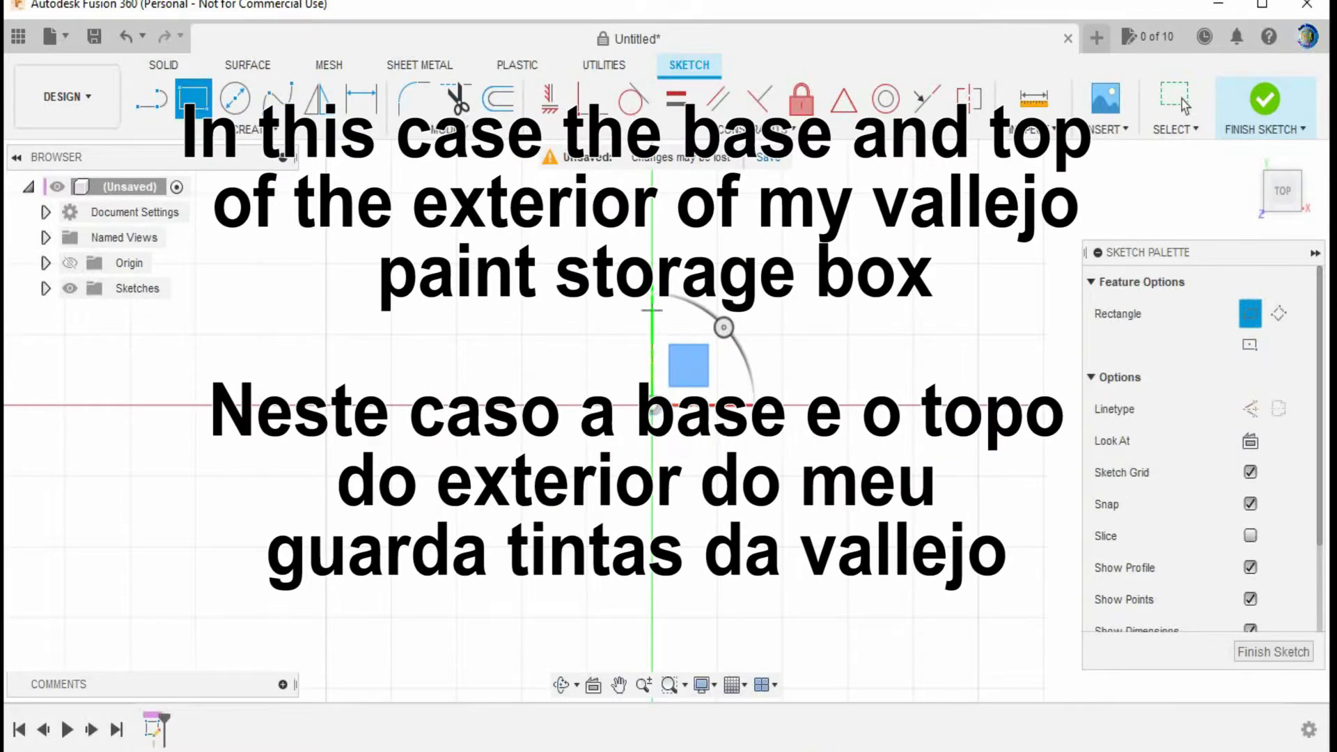
left_click(652, 491)
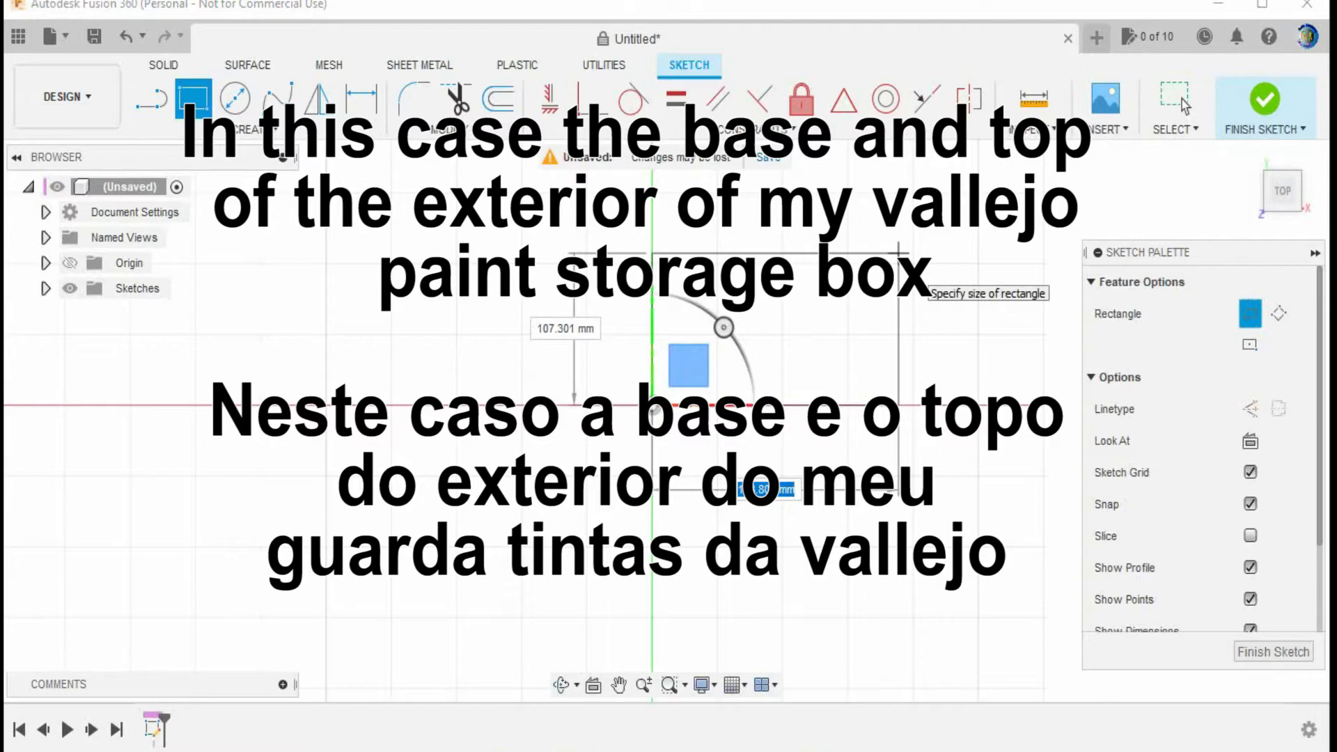
type("400")
key("Tab")
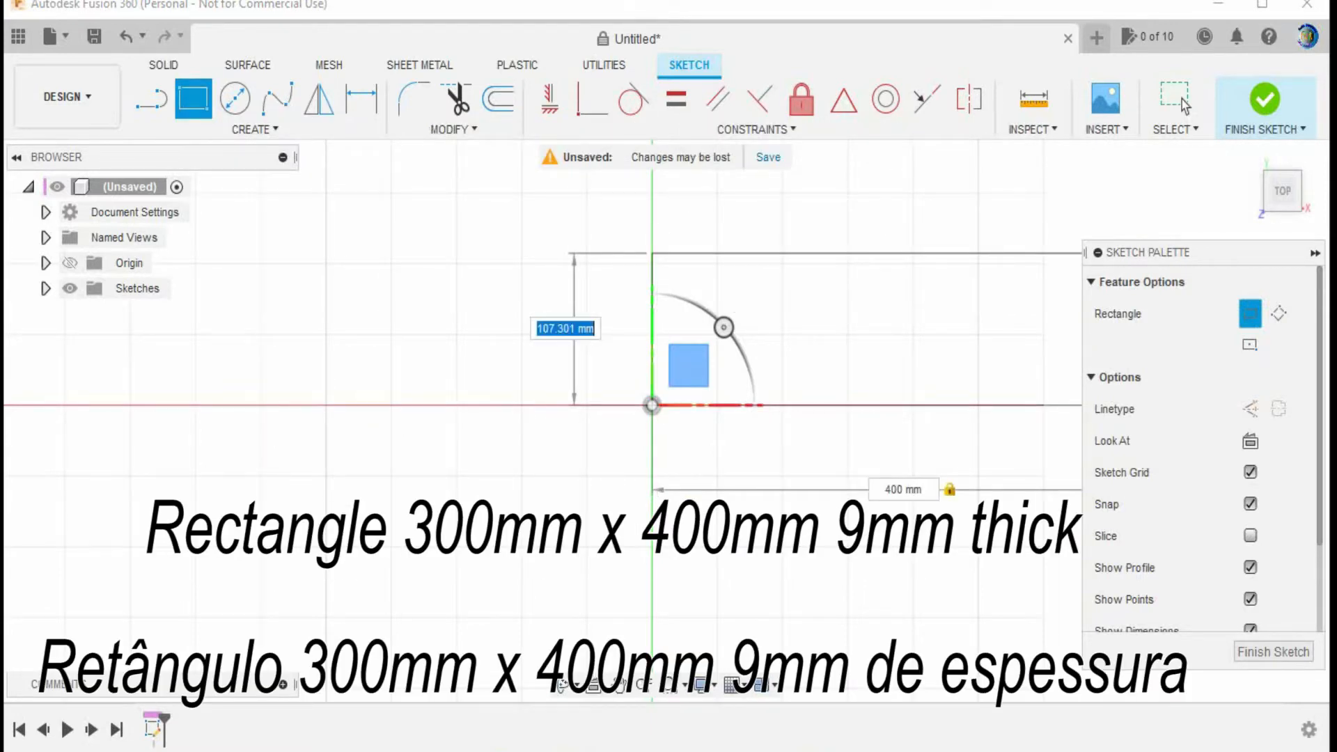
type("300")
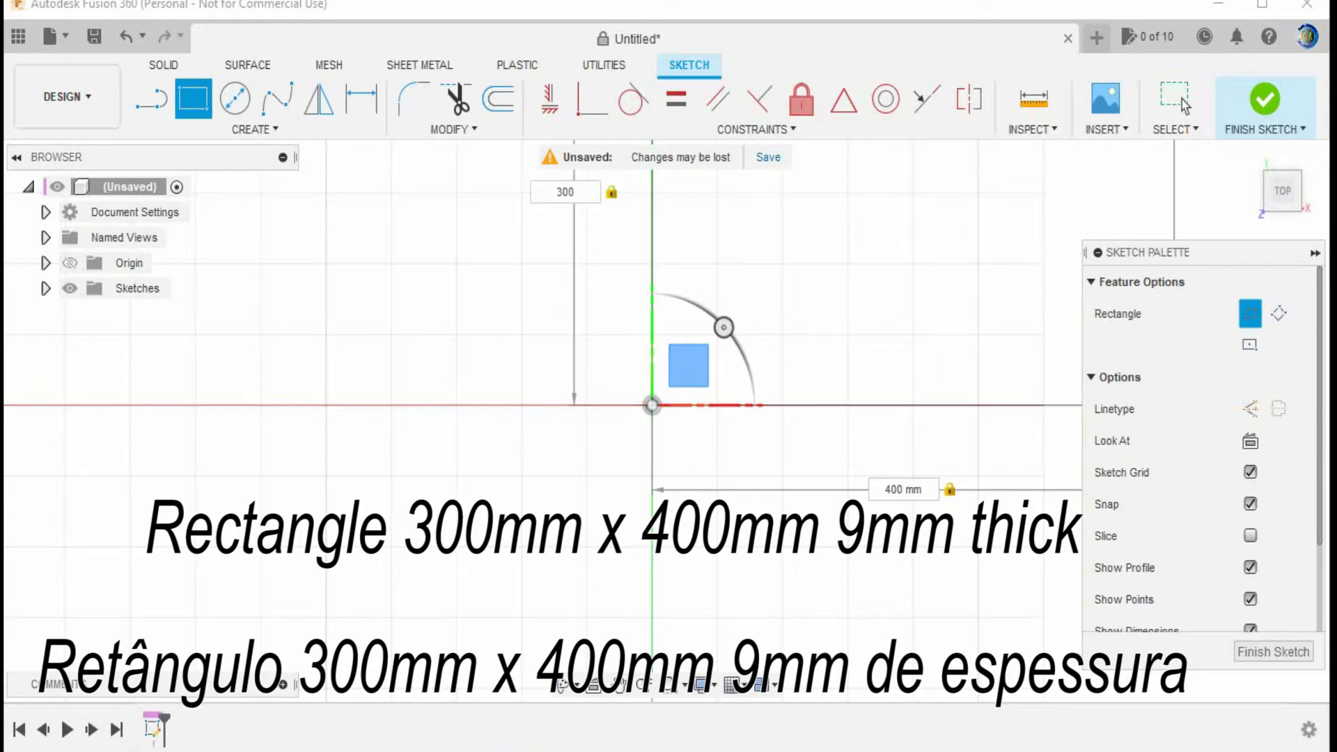
key("Return")
left_click(1181, 100)
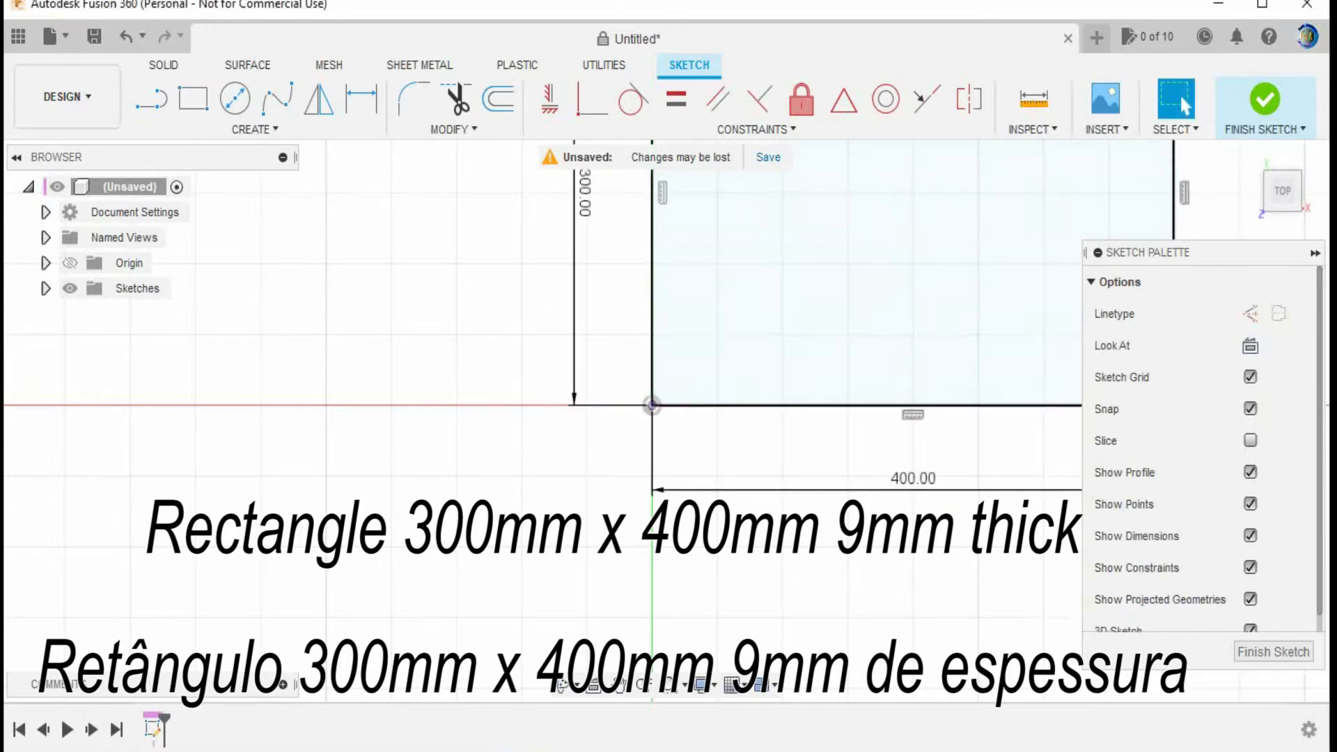
key("F6")
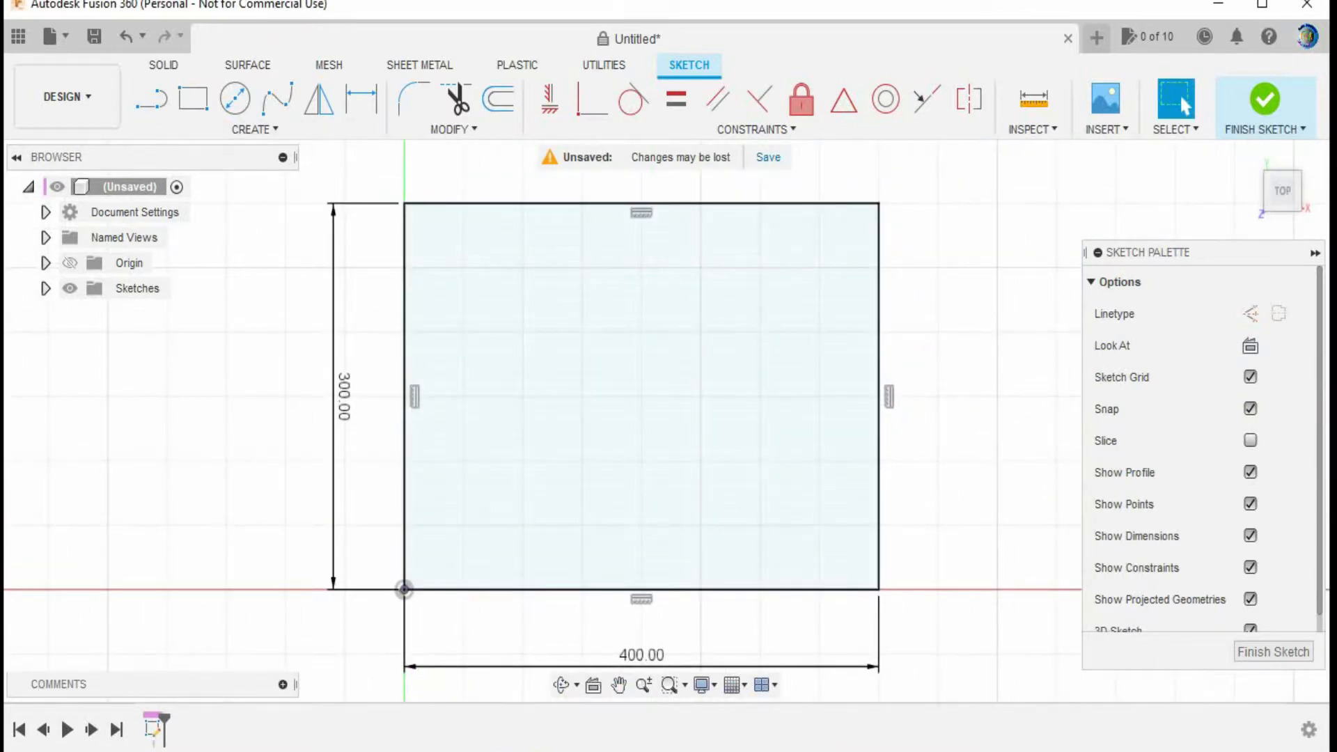
- Finish the sketch and extrude the rectangle 9 mm as a new body
left_click(163, 65)
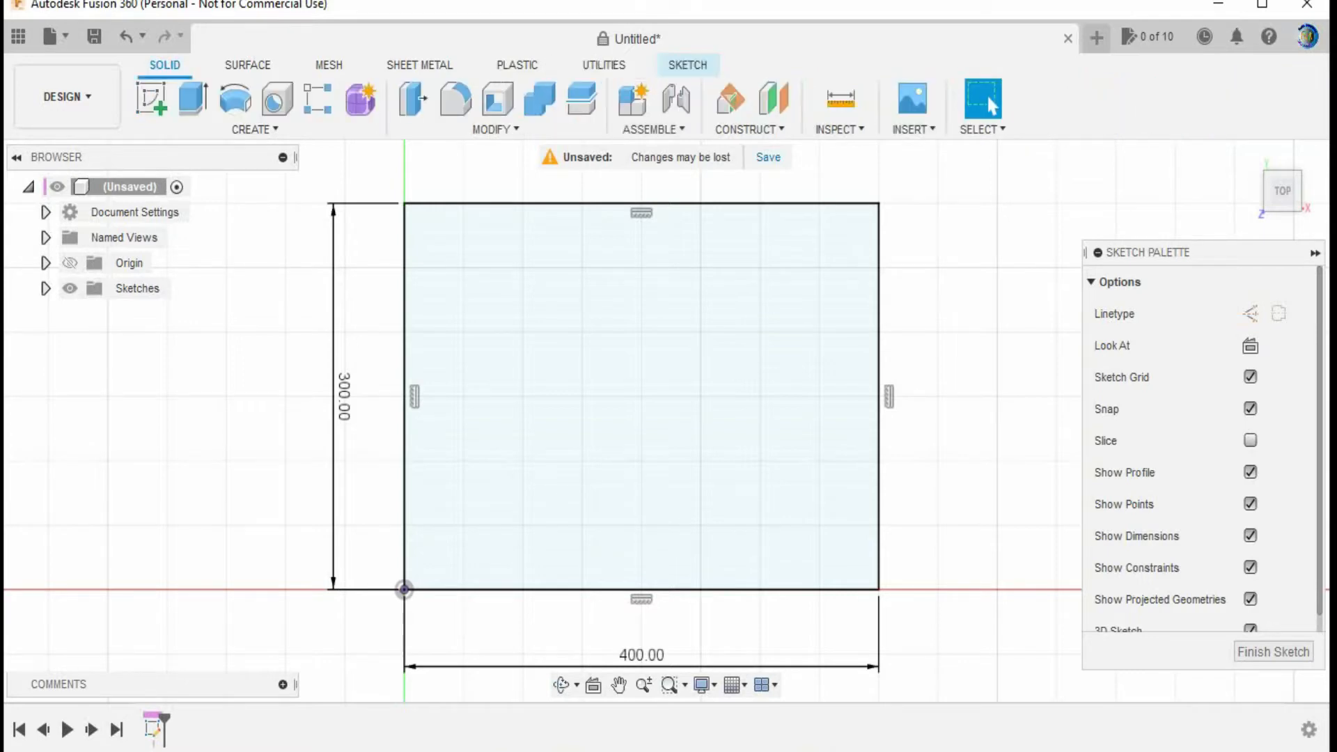
left_click(1274, 651)
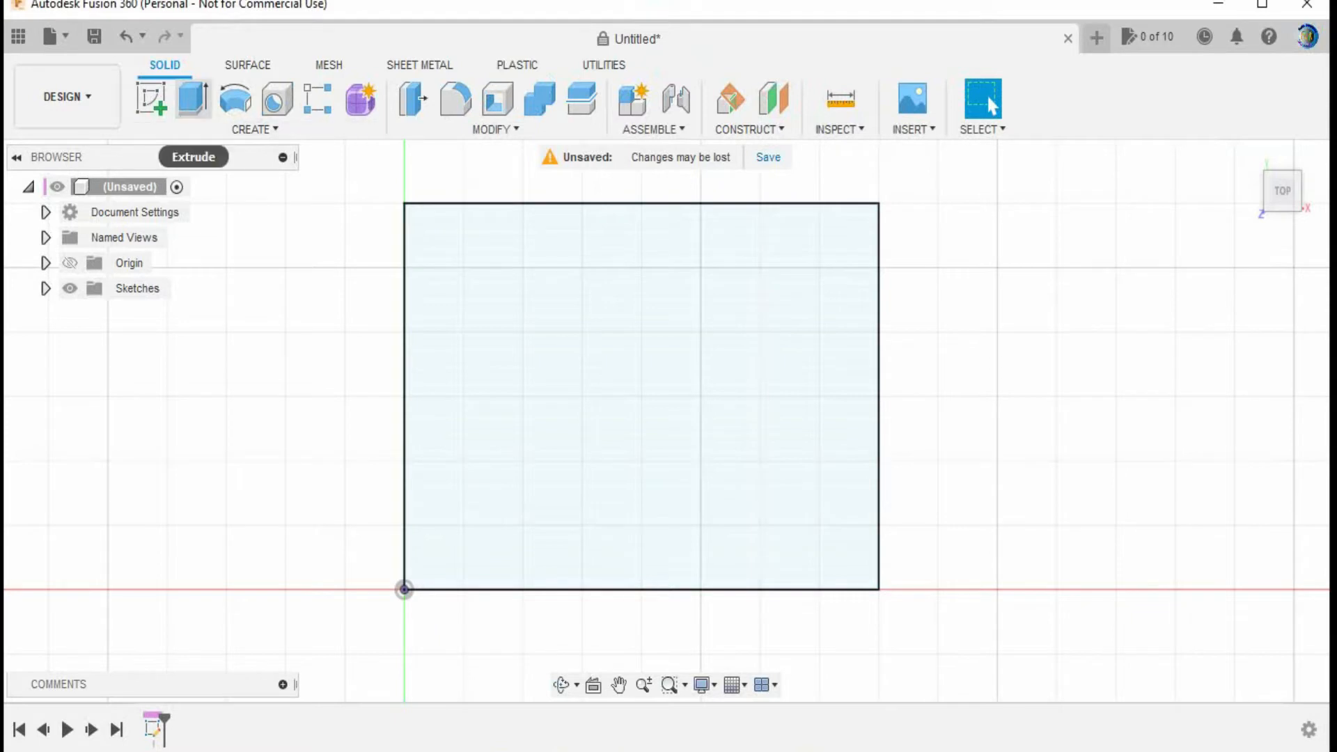
left_click(193, 98)
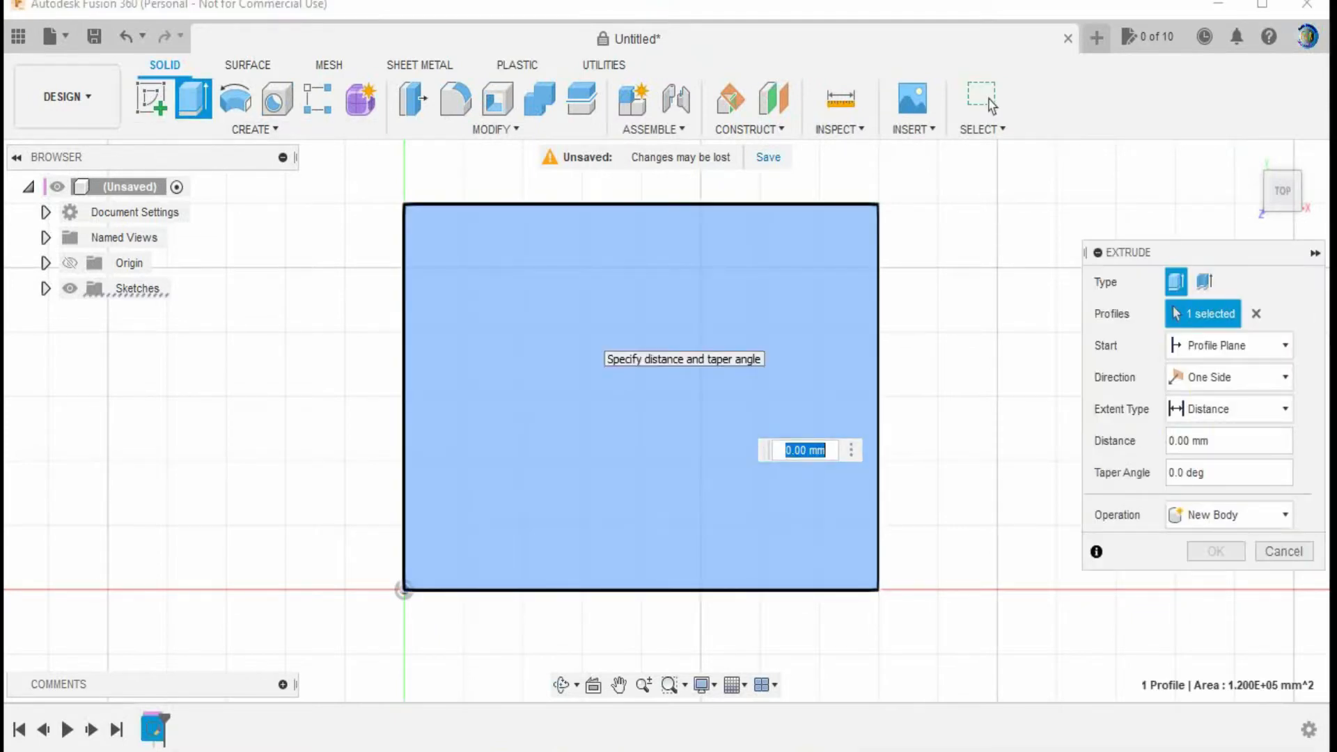
type("8")
key("Return")
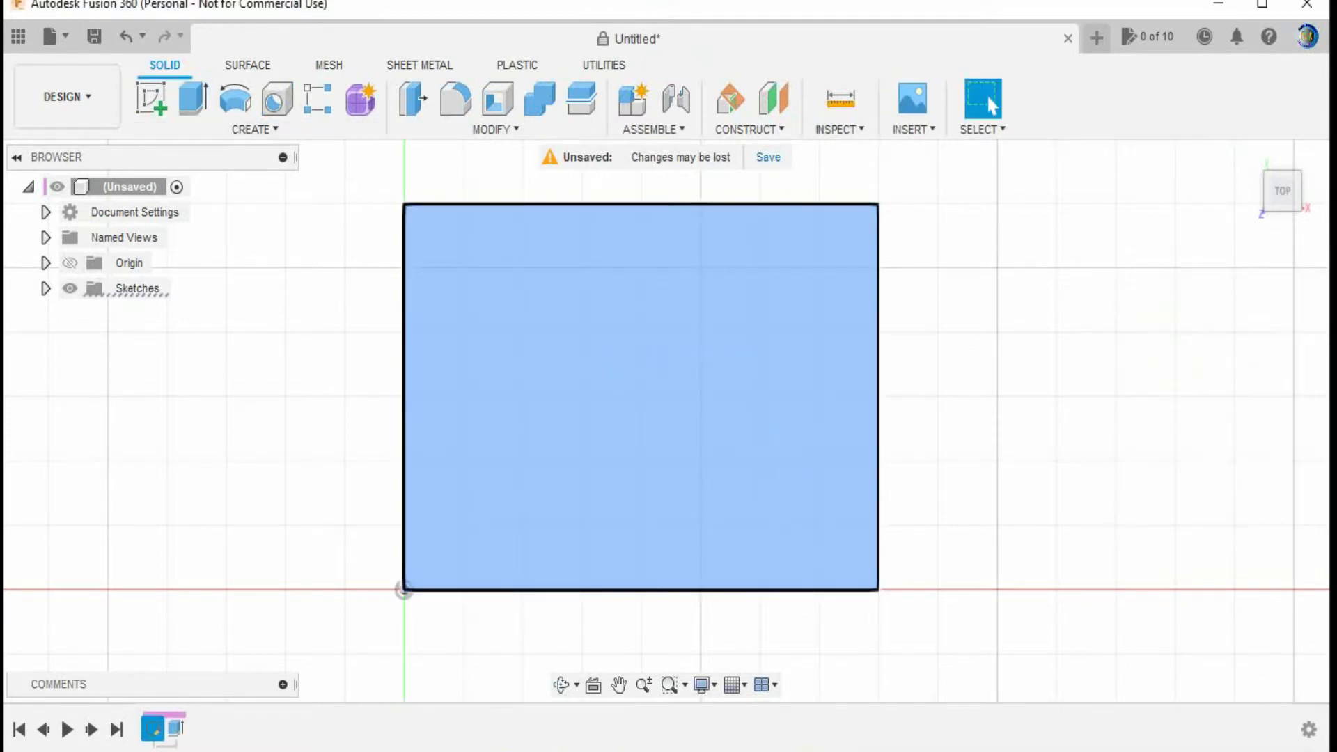
- Start a sketch on the board's left side face and draw a vertical construction line about 56 mm long across it near the back end
scroll(605, 337, "down", 3)
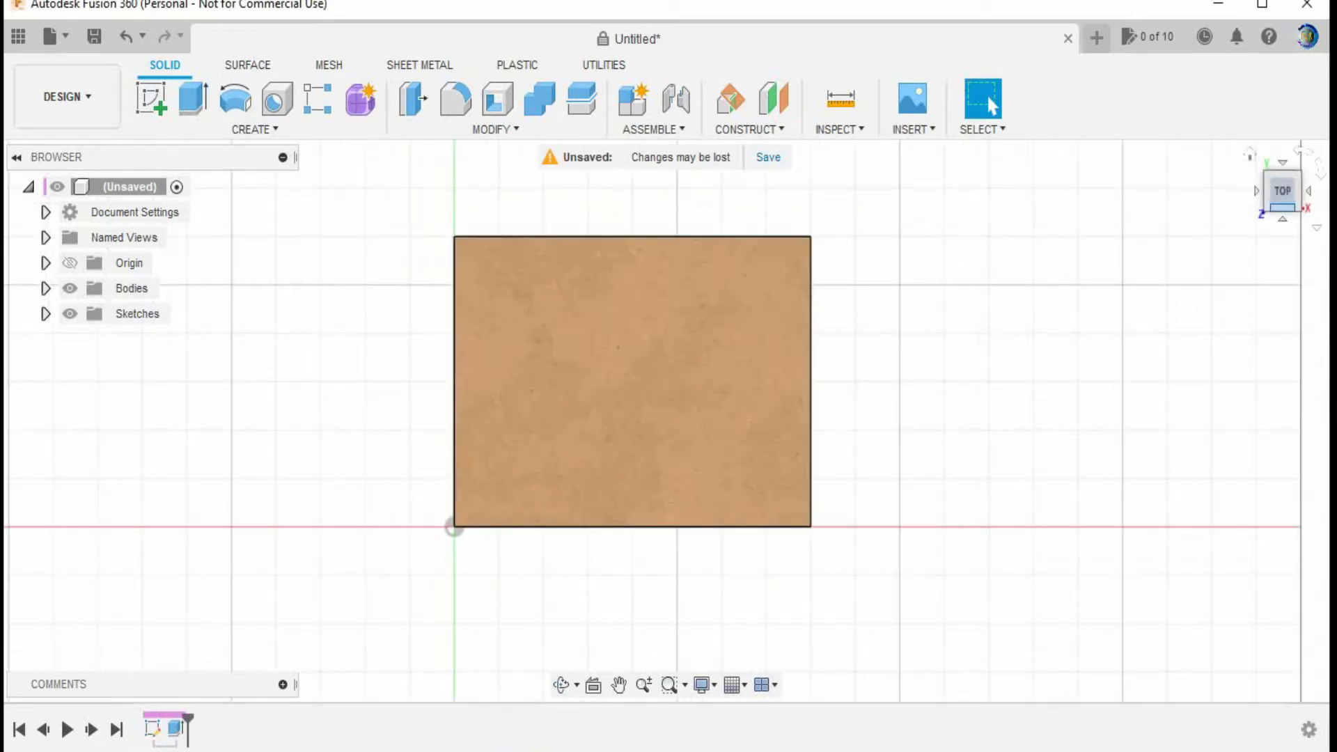
left_click_drag(1282, 192, 1283, 133)
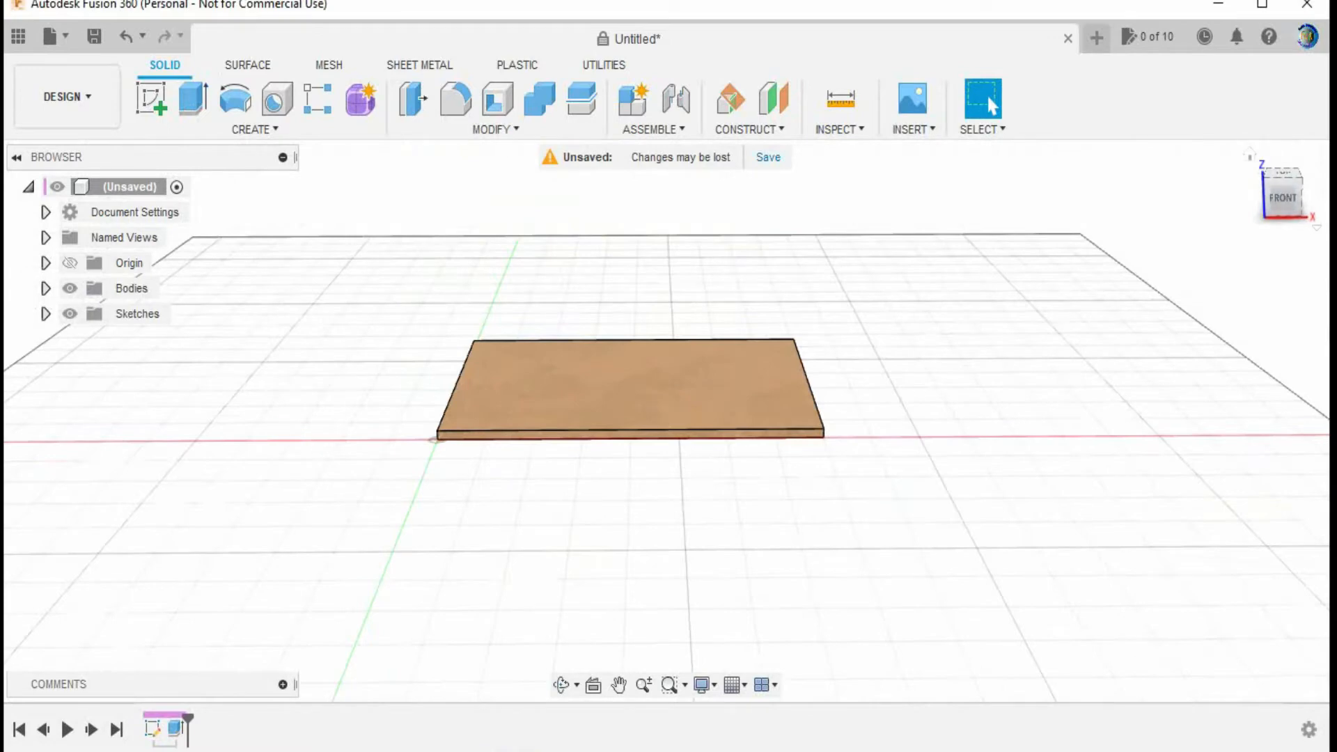
left_click_drag(1284, 198, 1313, 198)
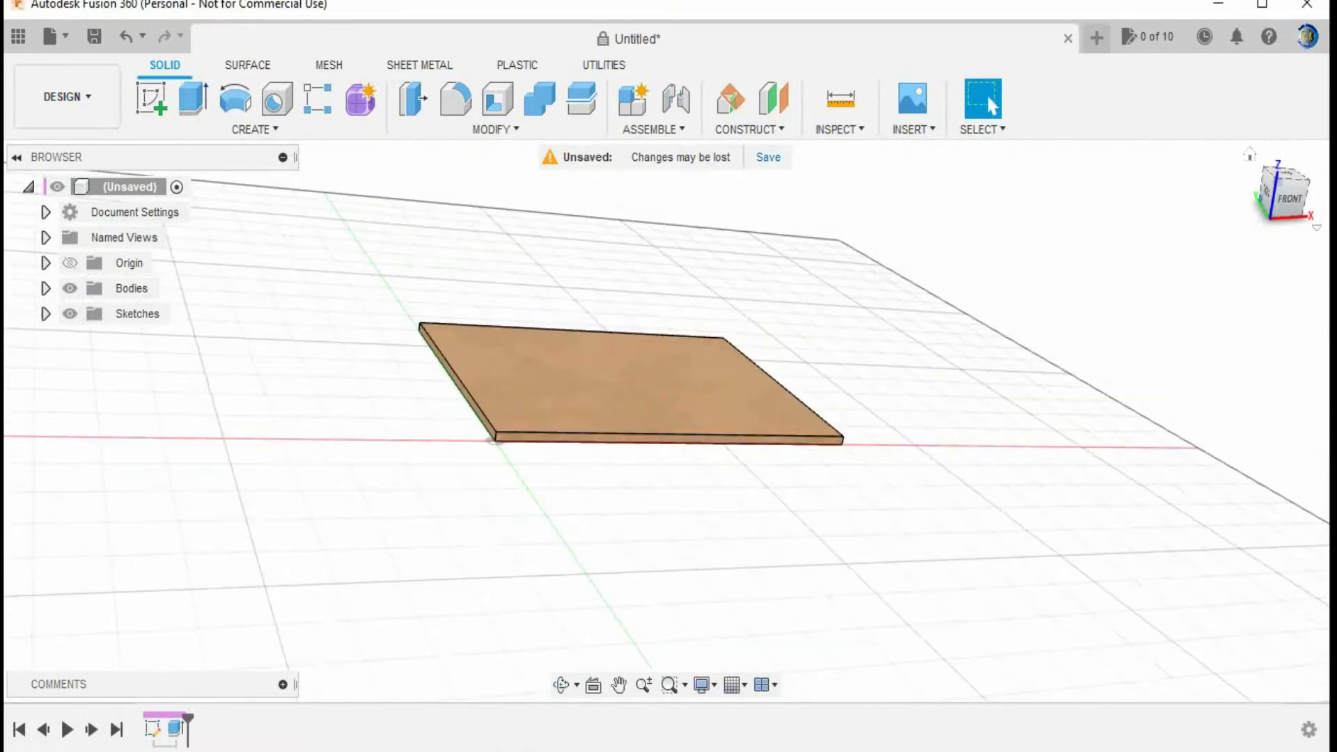
left_click(1267, 194)
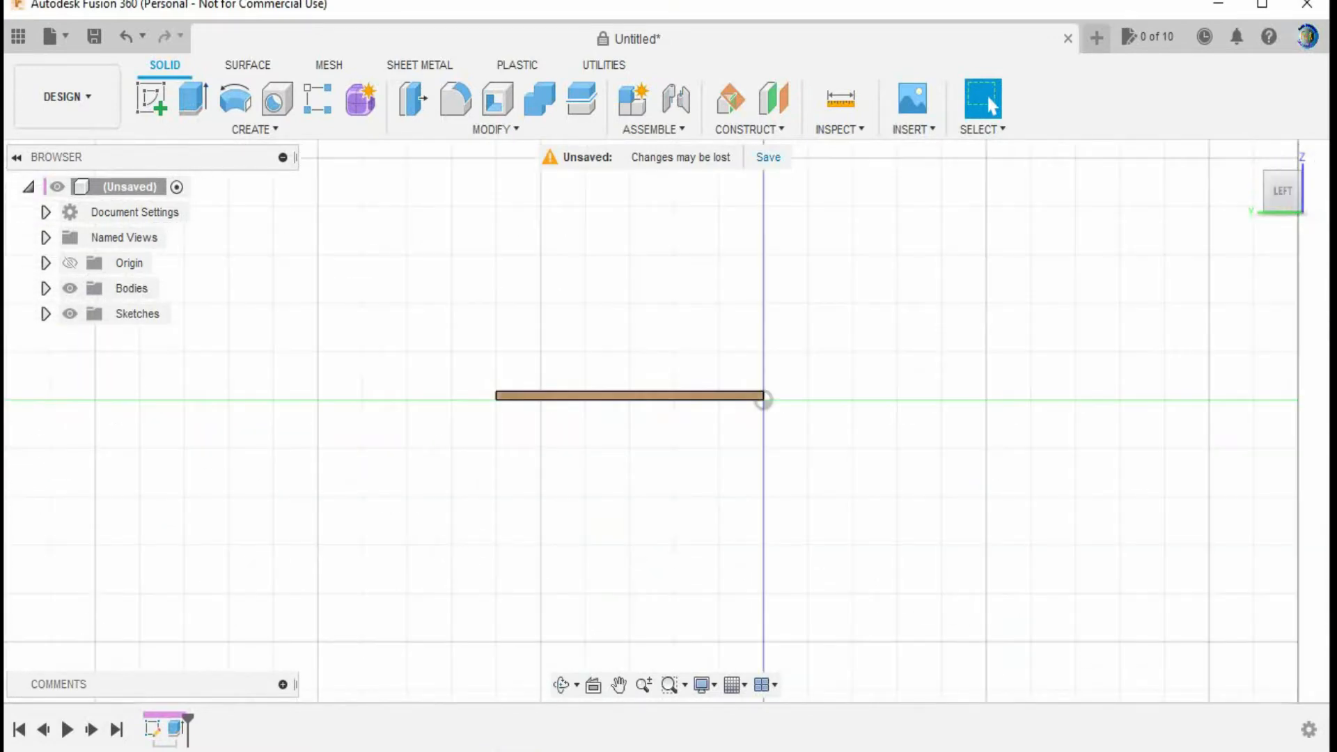
scroll(599, 354, "up", 4)
scroll(599, 354, "down", 1)
scroll(599, 354, "up", 3)
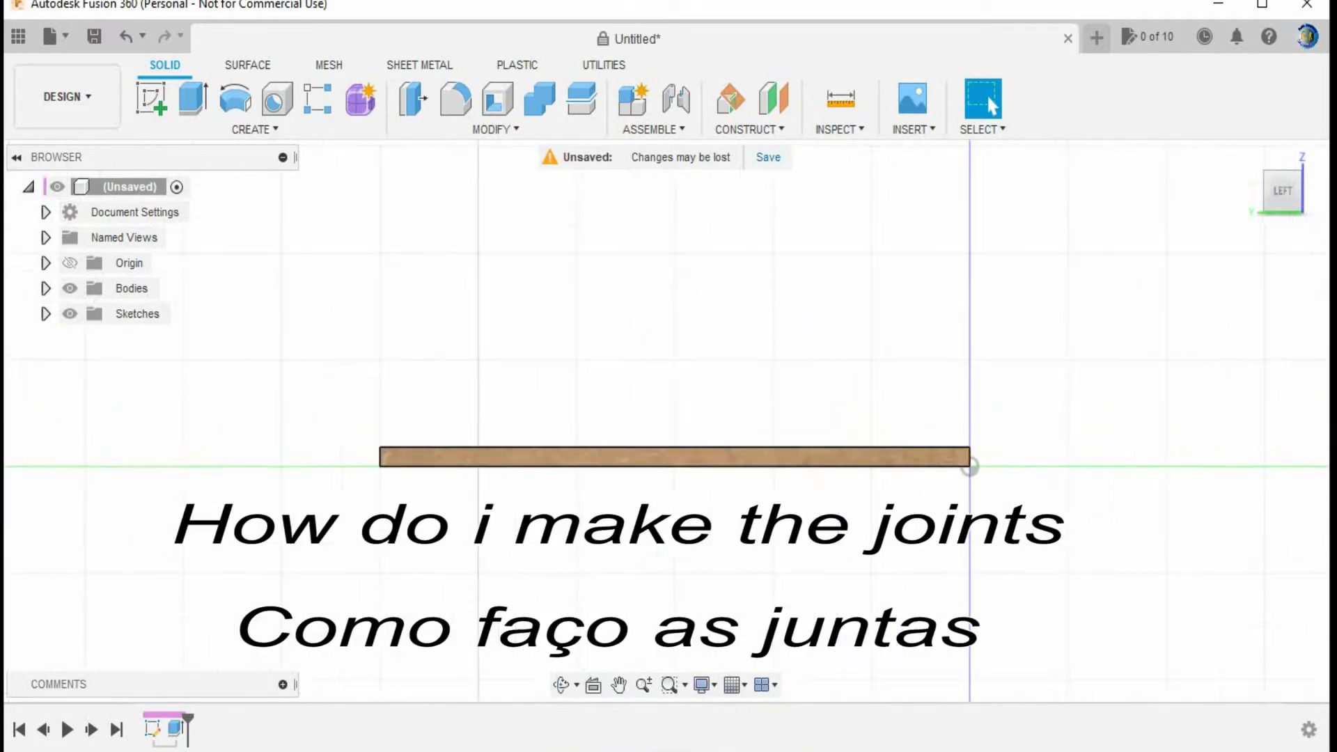
scroll(593, 352, "up", 1)
middle_click_drag(593, 352, 486, 340)
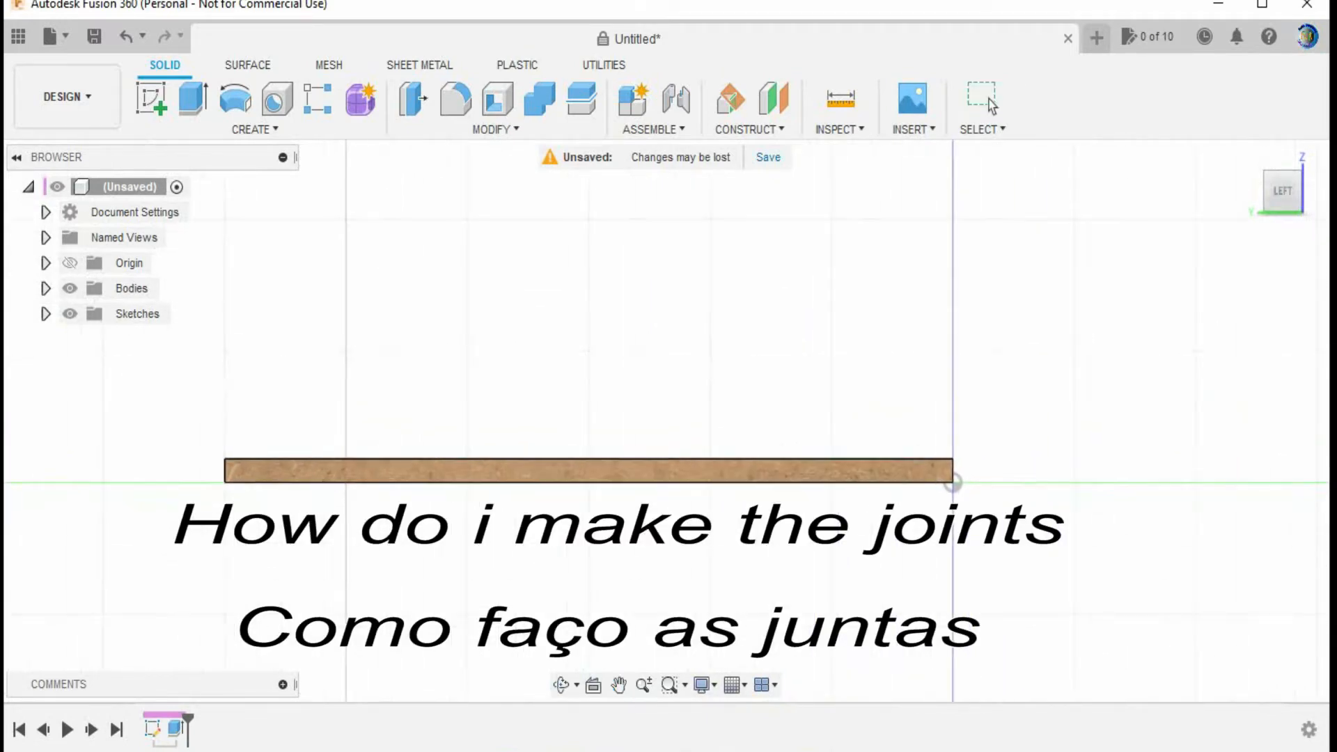
left_click(550, 471)
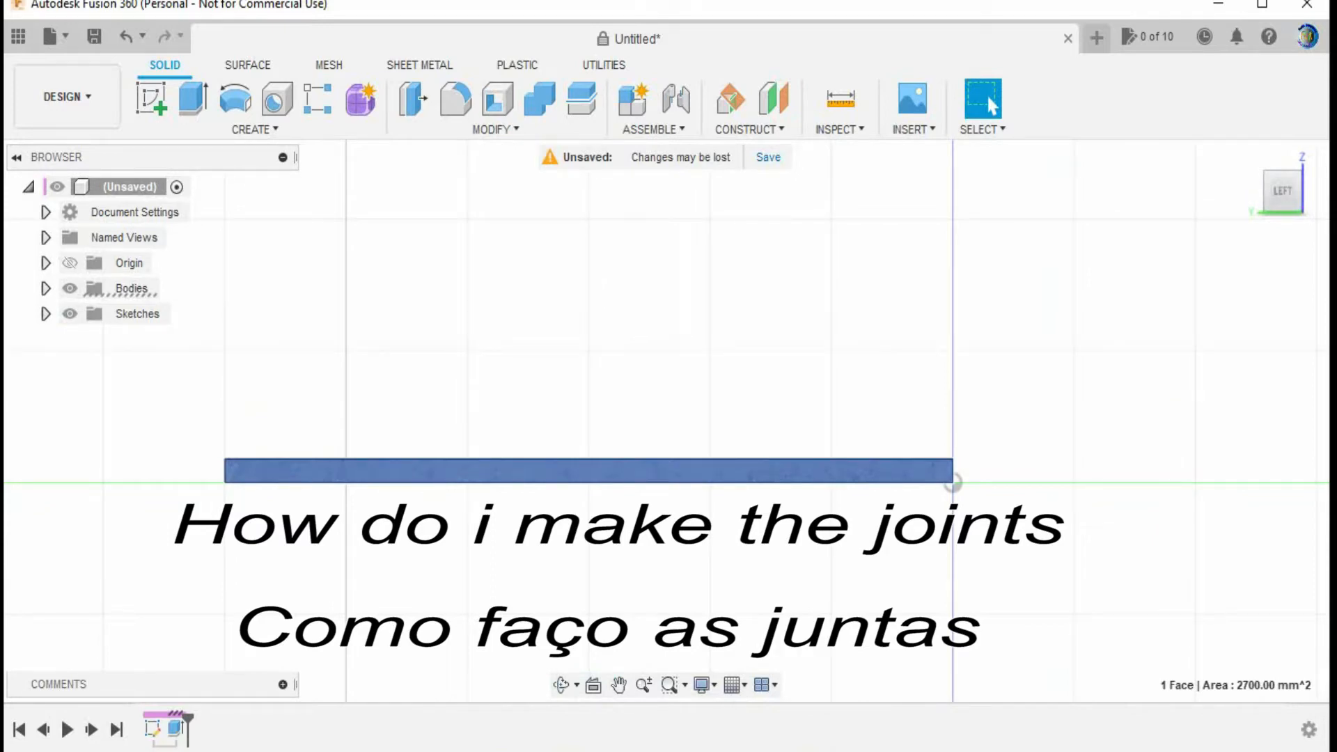
key("l")
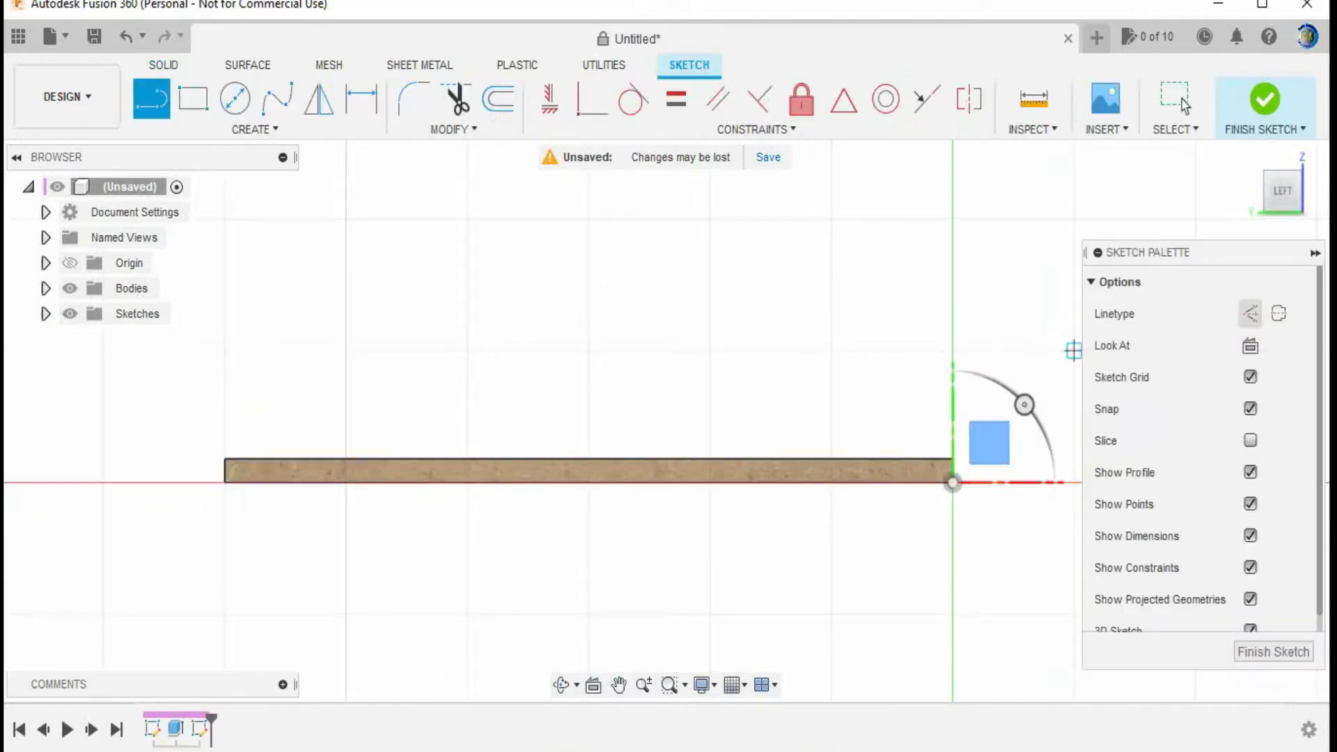
key("x")
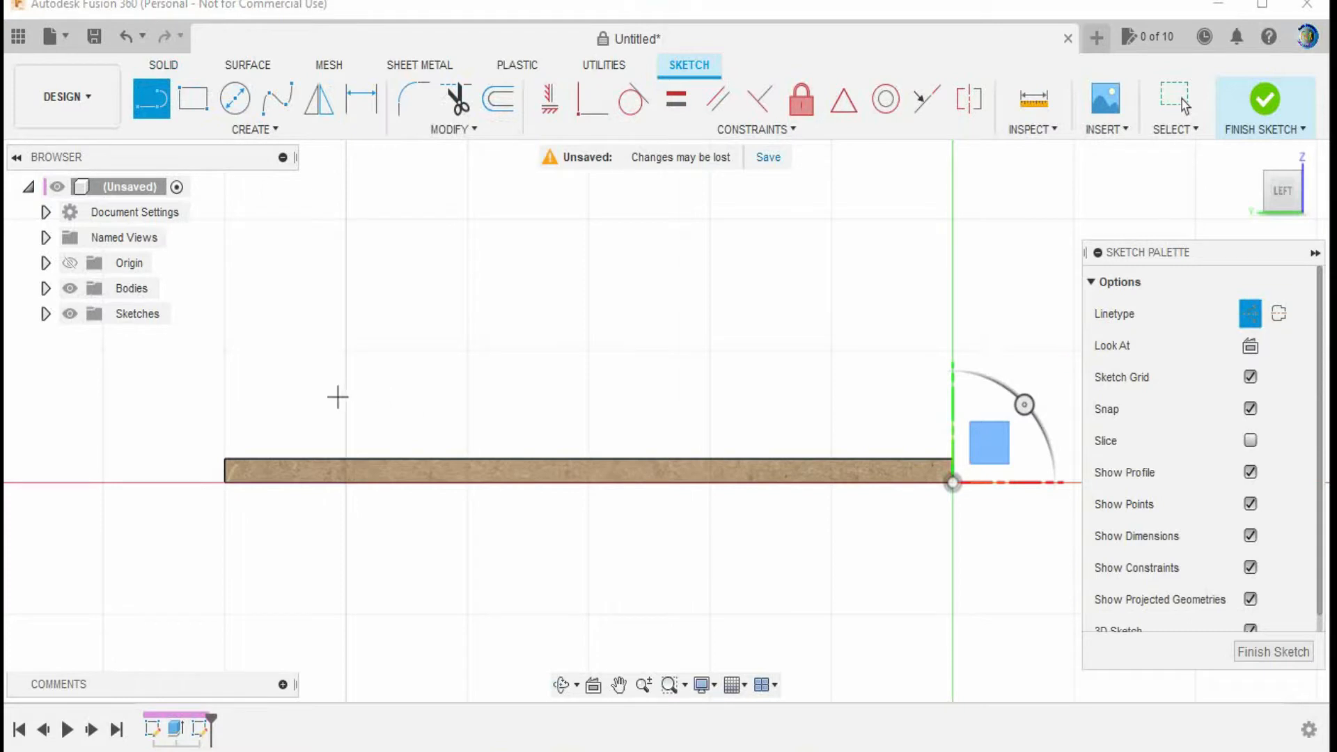
left_click(334, 401)
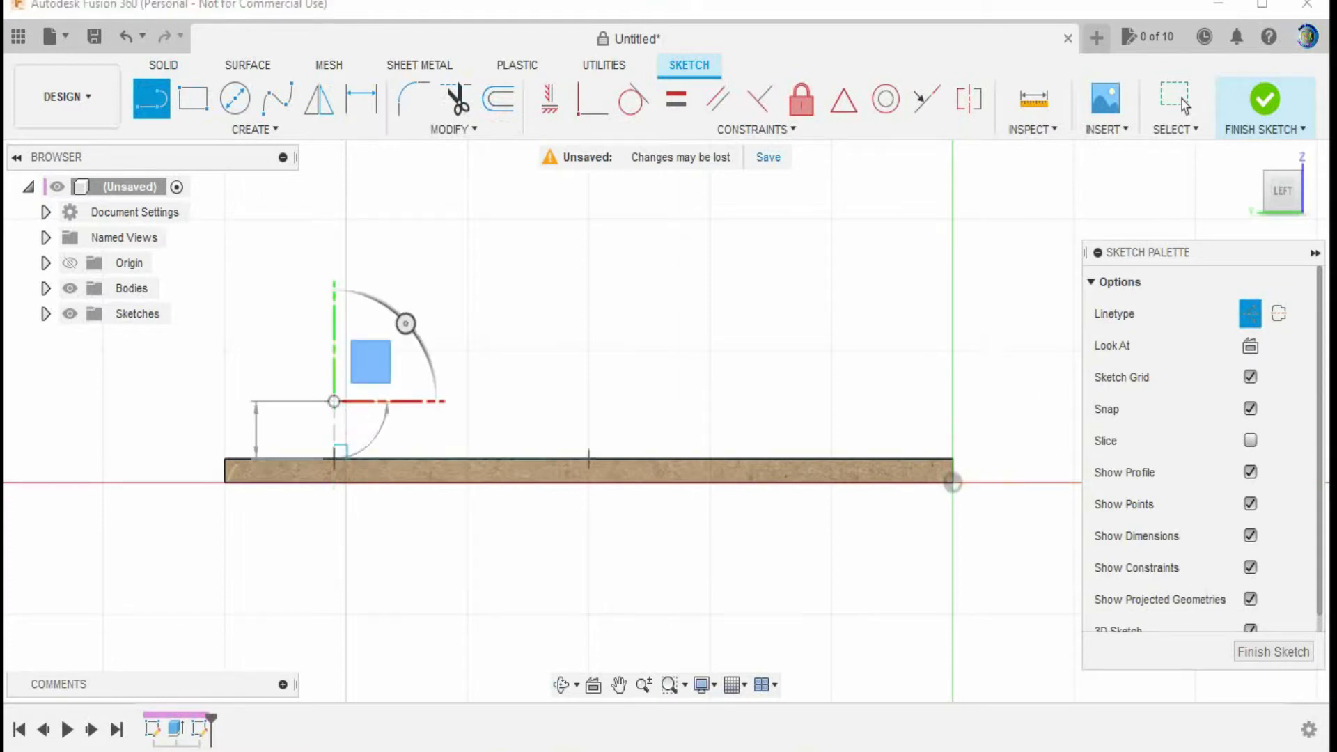
left_click(334, 548)
key("Escape")
- Dimension the construction line 40 mm from the back end of the side face
scroll(341, 466, "up", 2)
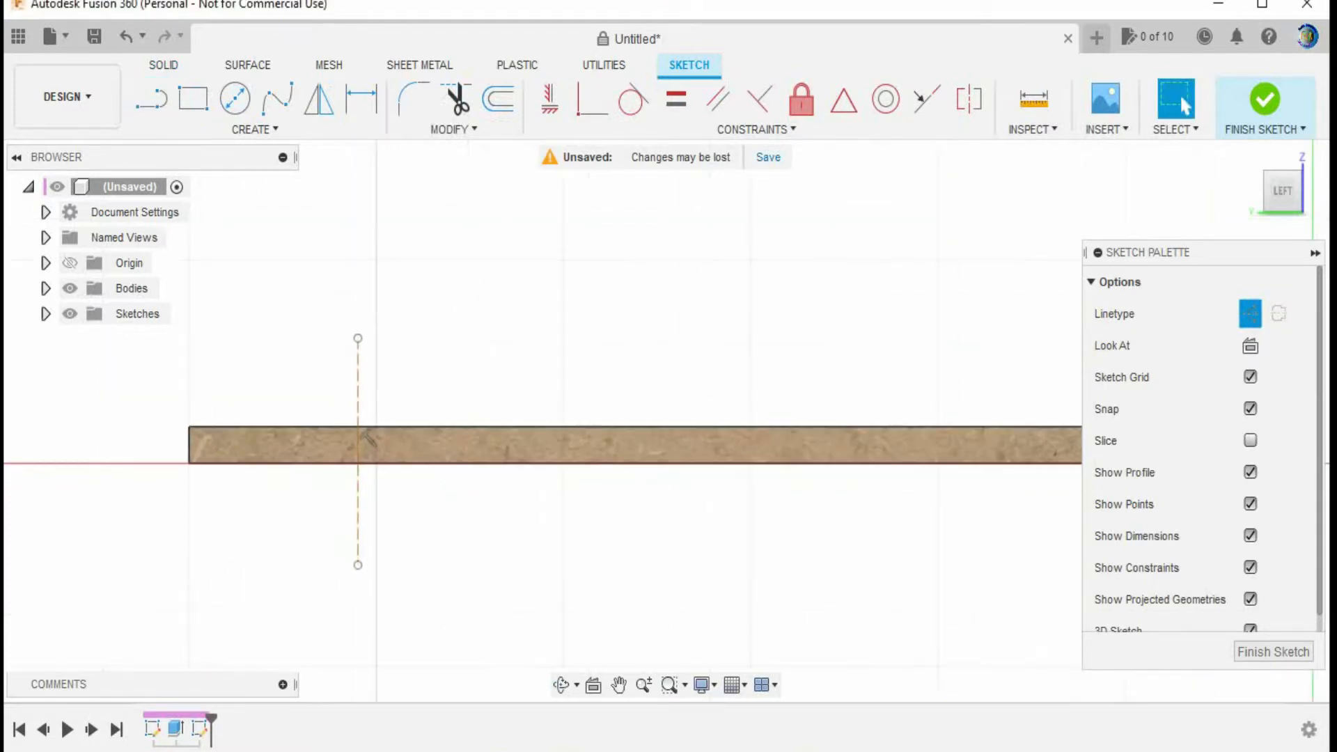
scroll(367, 437, "up", 1)
key("d")
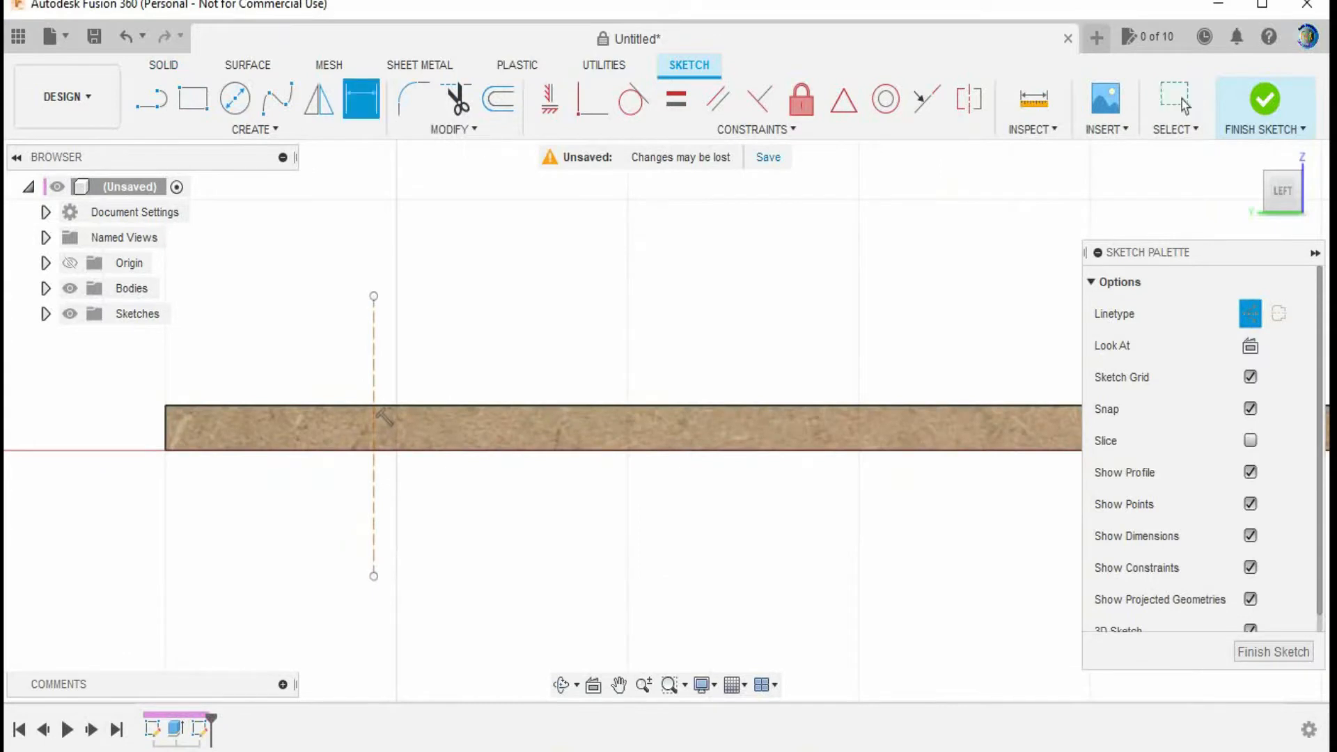
left_click(373, 416)
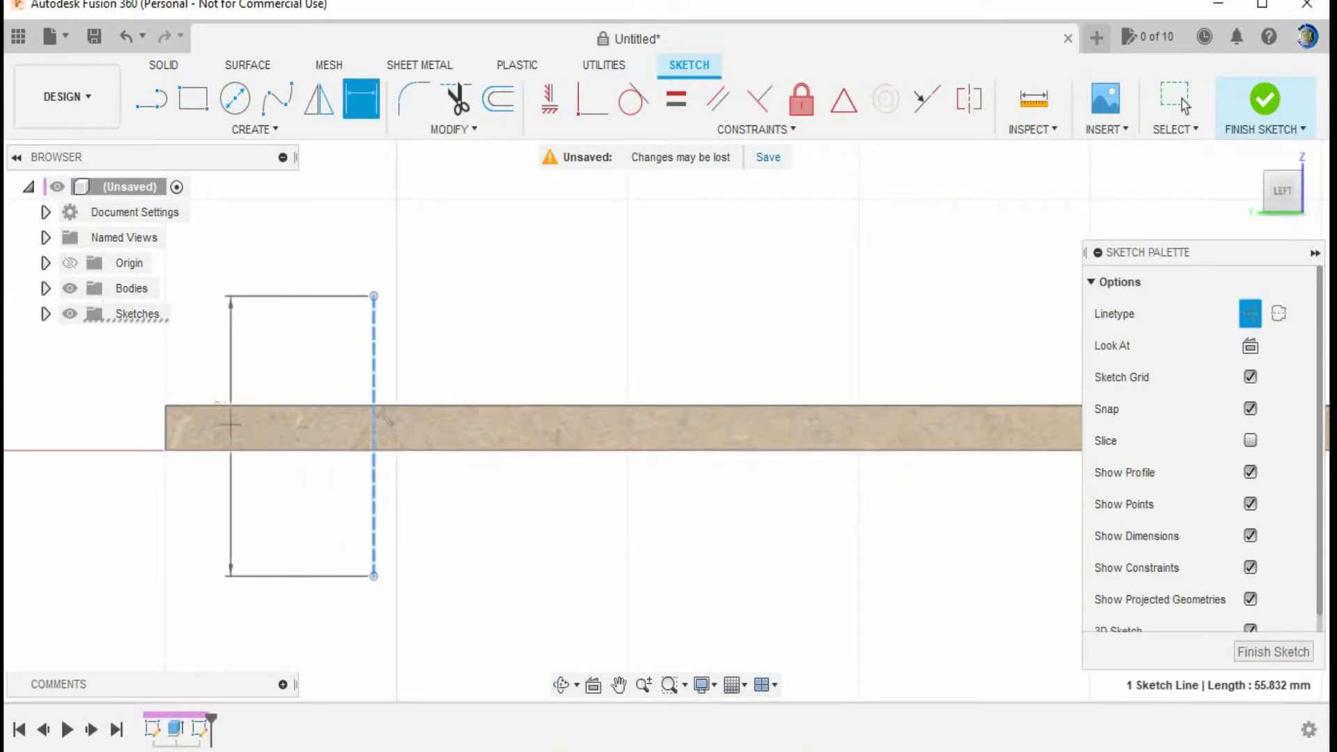
left_click(172, 431)
left_click(267, 500)
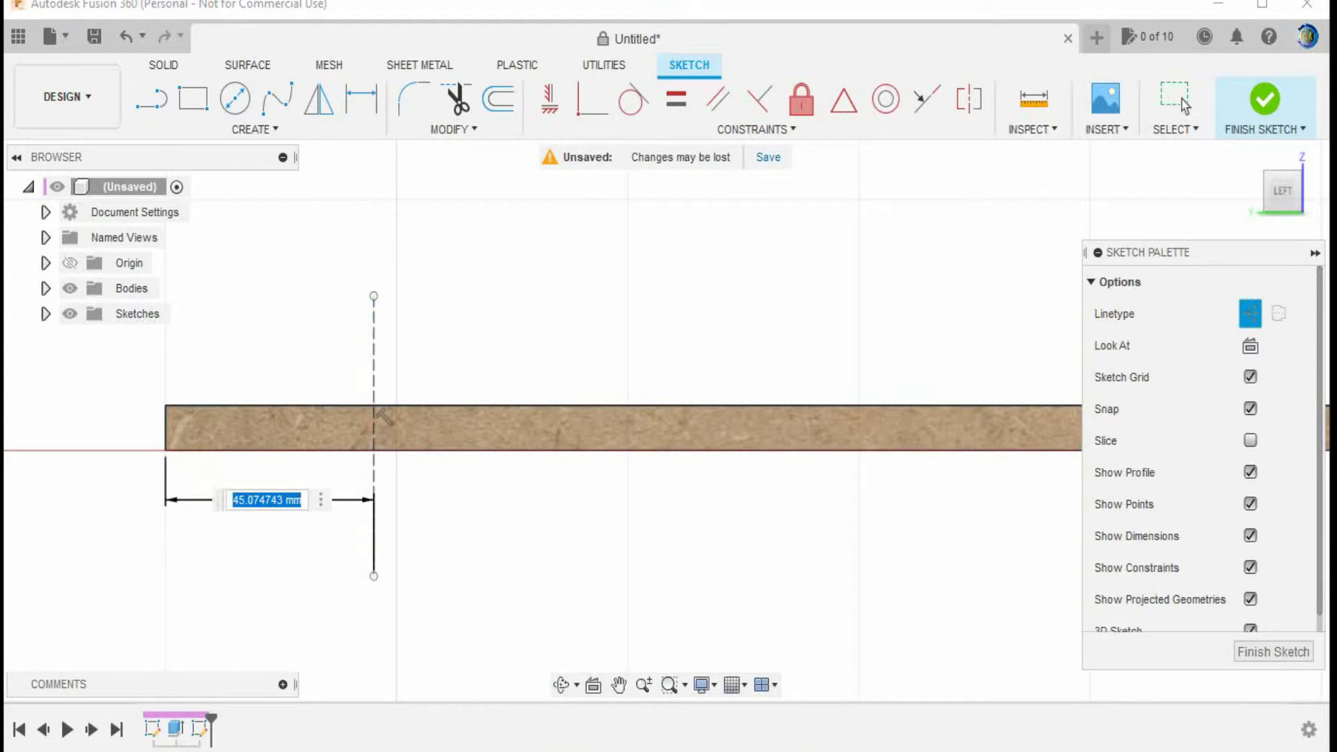
type("40")
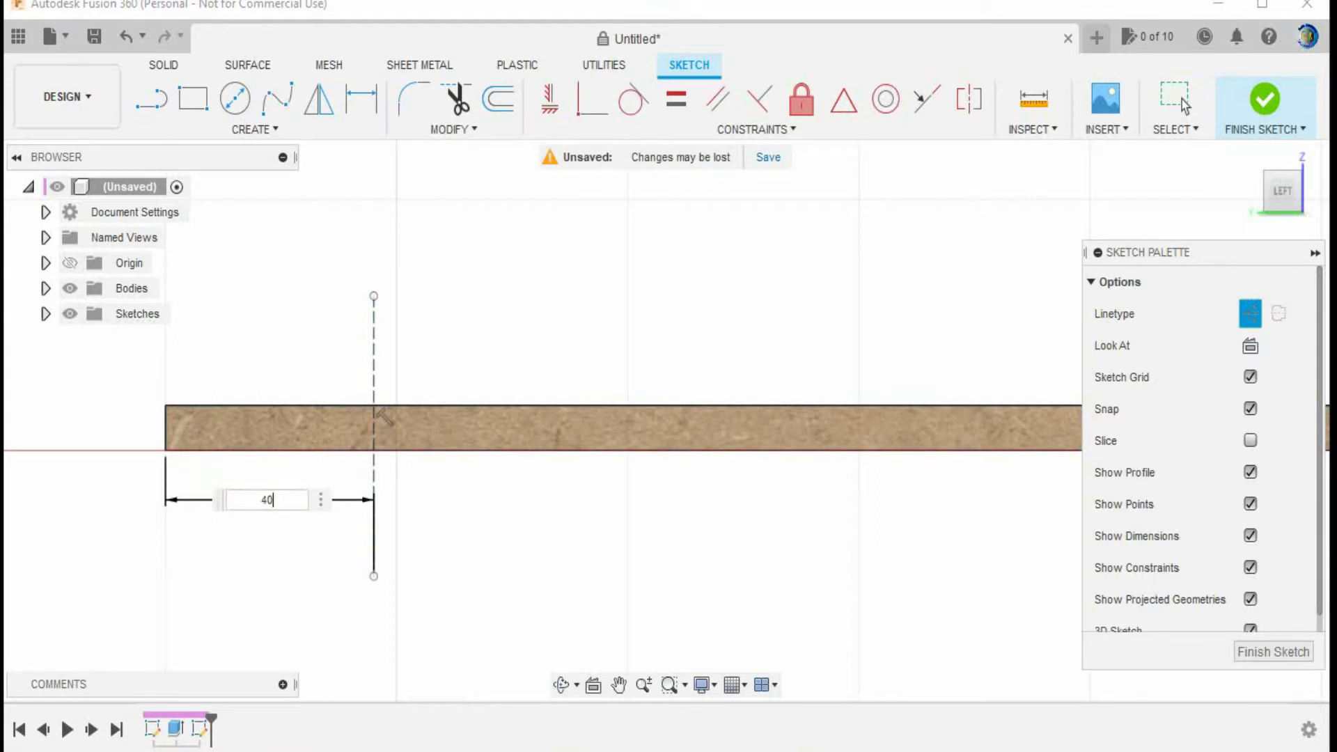
key("Return")
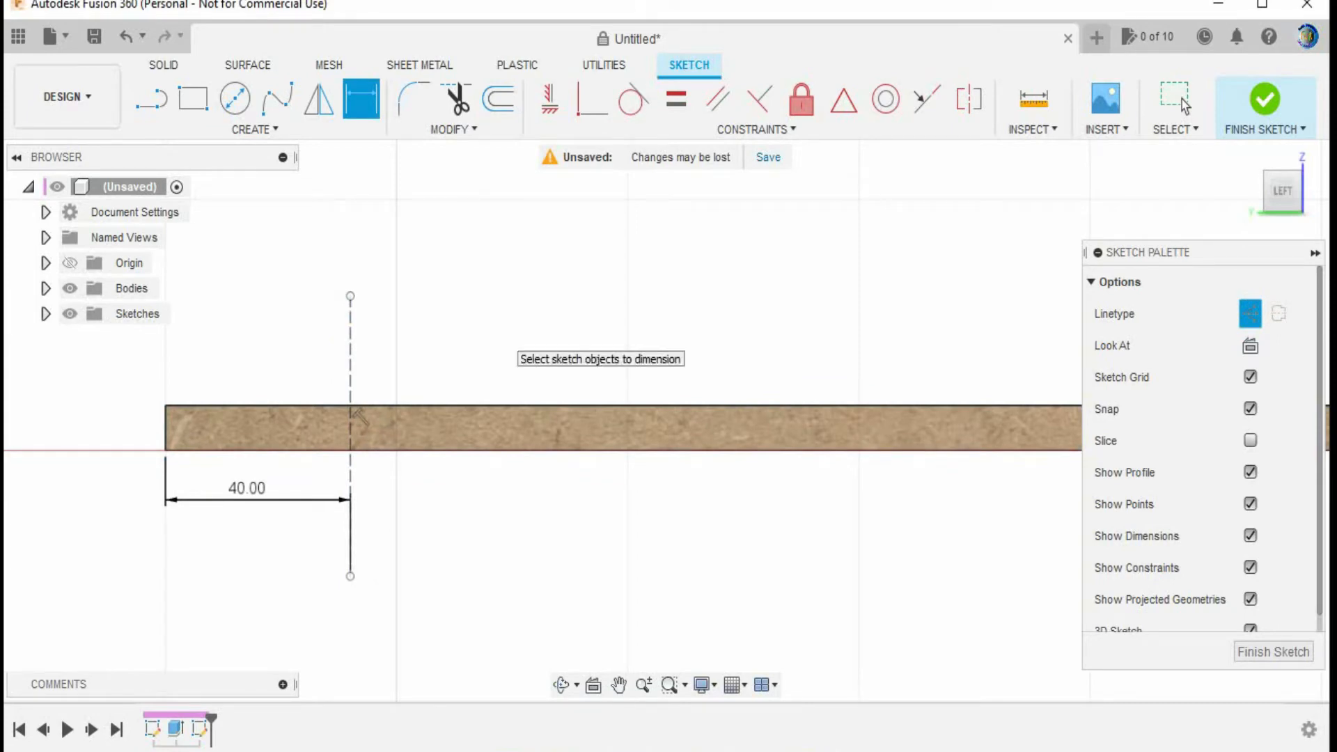
- Draw a second vertical construction line about 43 mm long across the side face, on the inner side of the first
key("l")
left_click(488, 319)
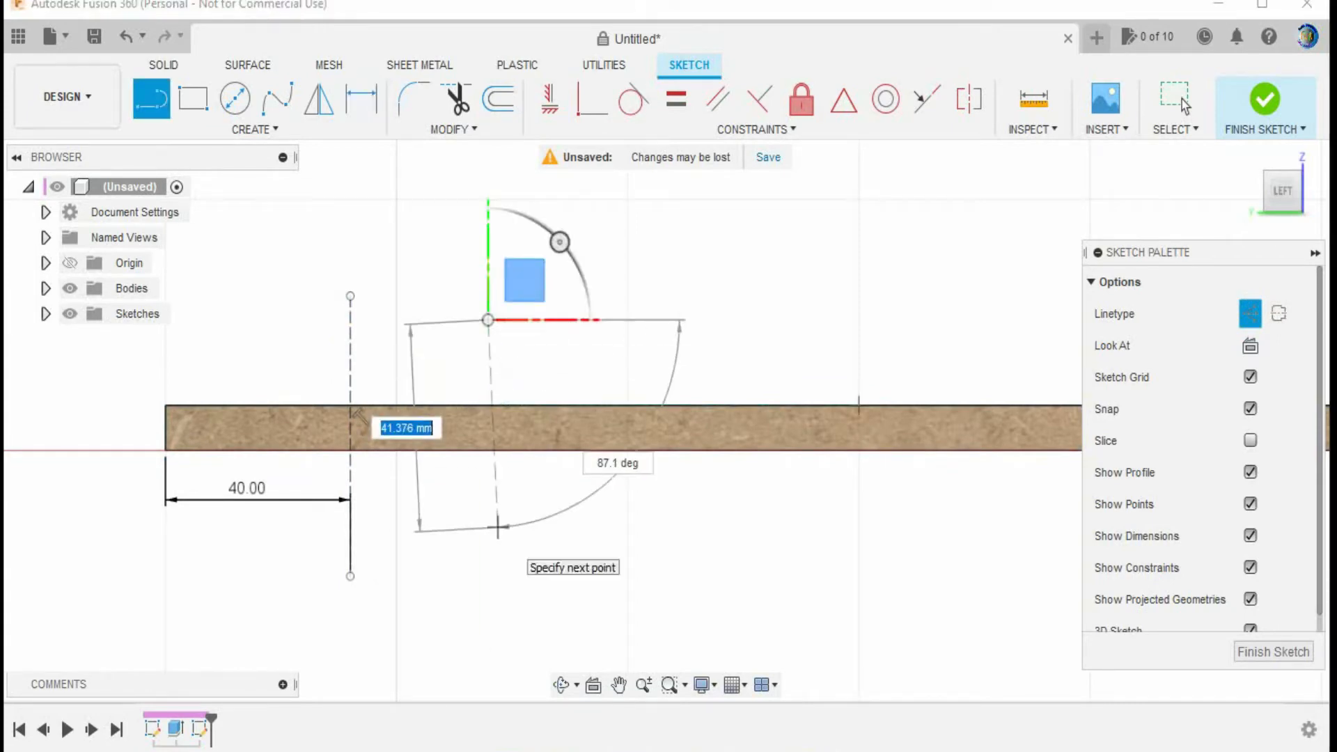
left_click(488, 538)
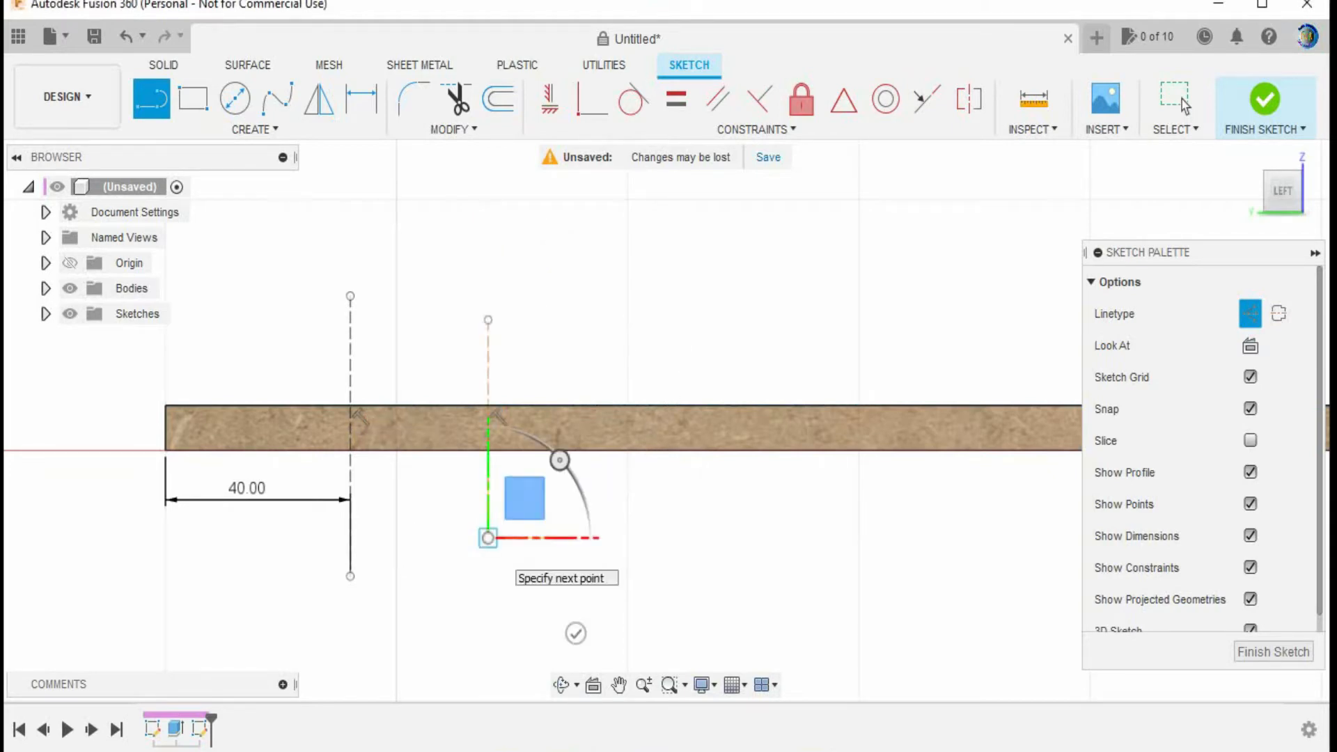
key("Escape")
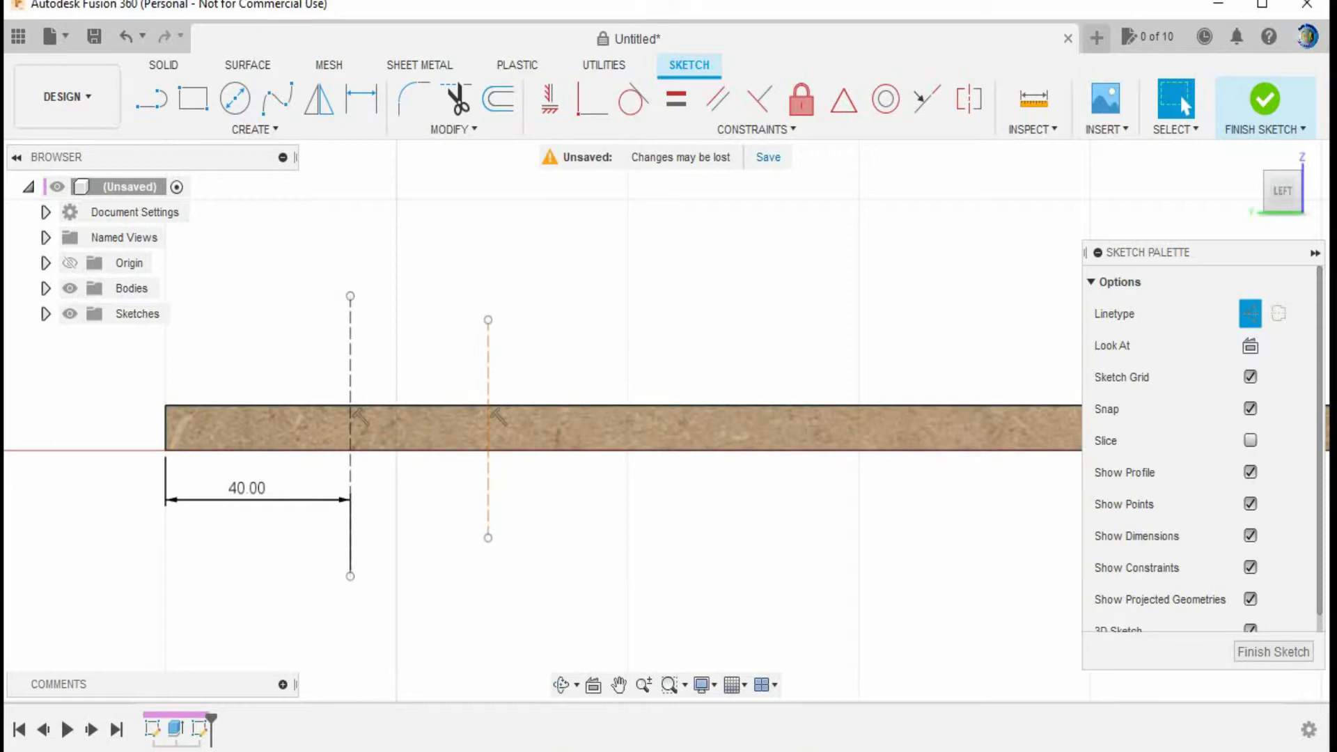
- Dimension the second construction line 40 mm from the first one near the back end
key("d")
left_click(488, 501)
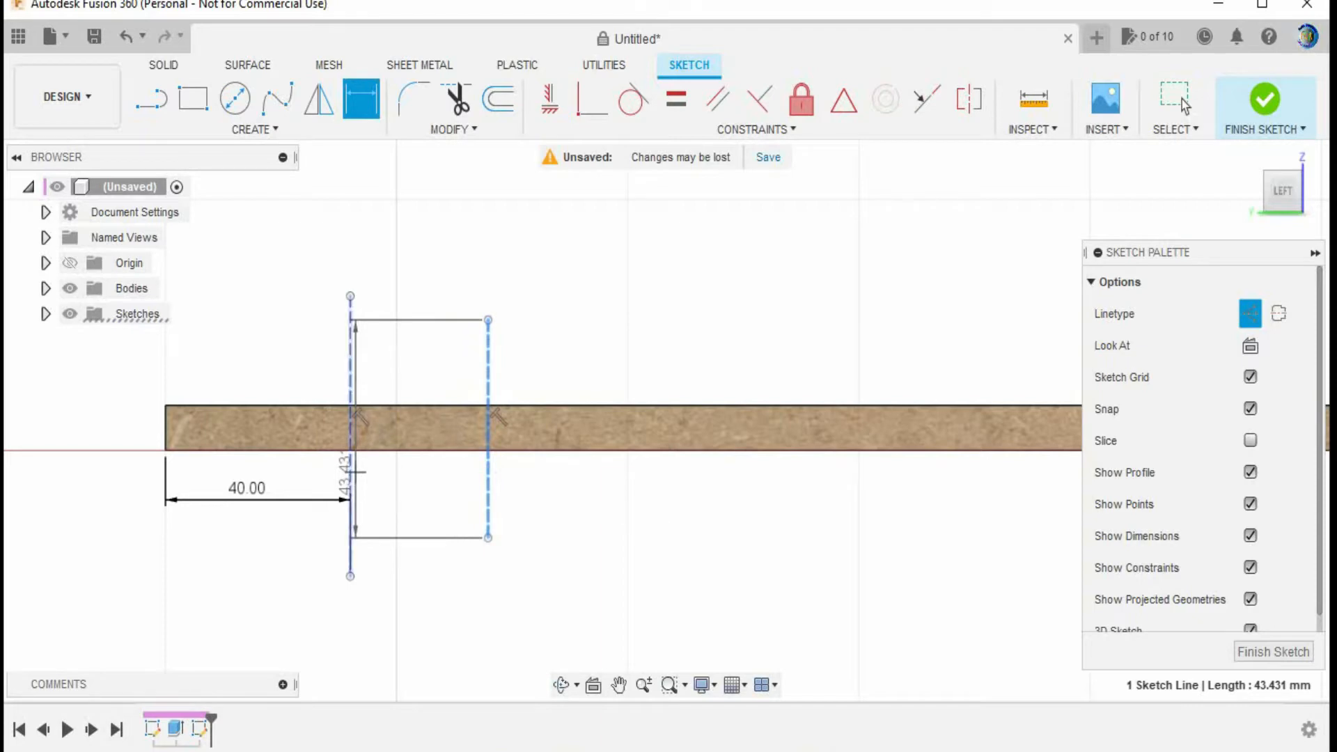
left_click(352, 472)
left_click(416, 492)
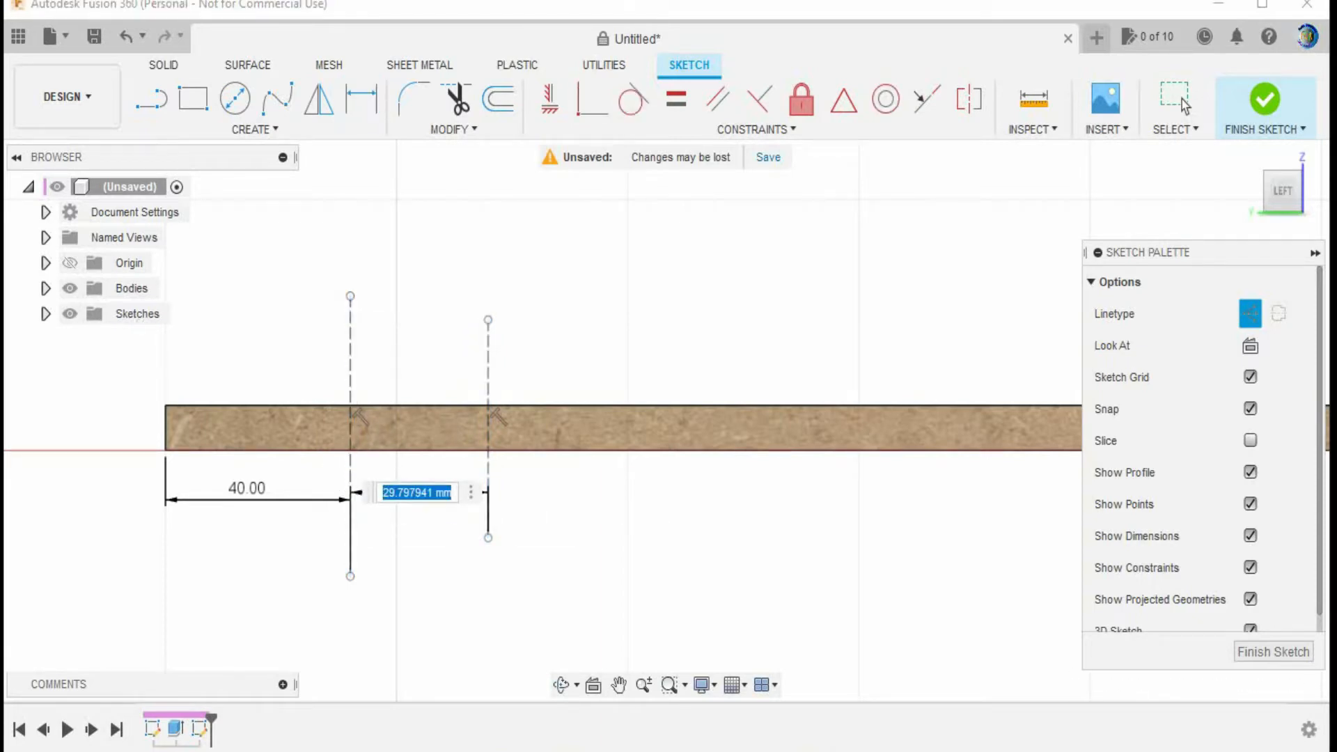
type("40")
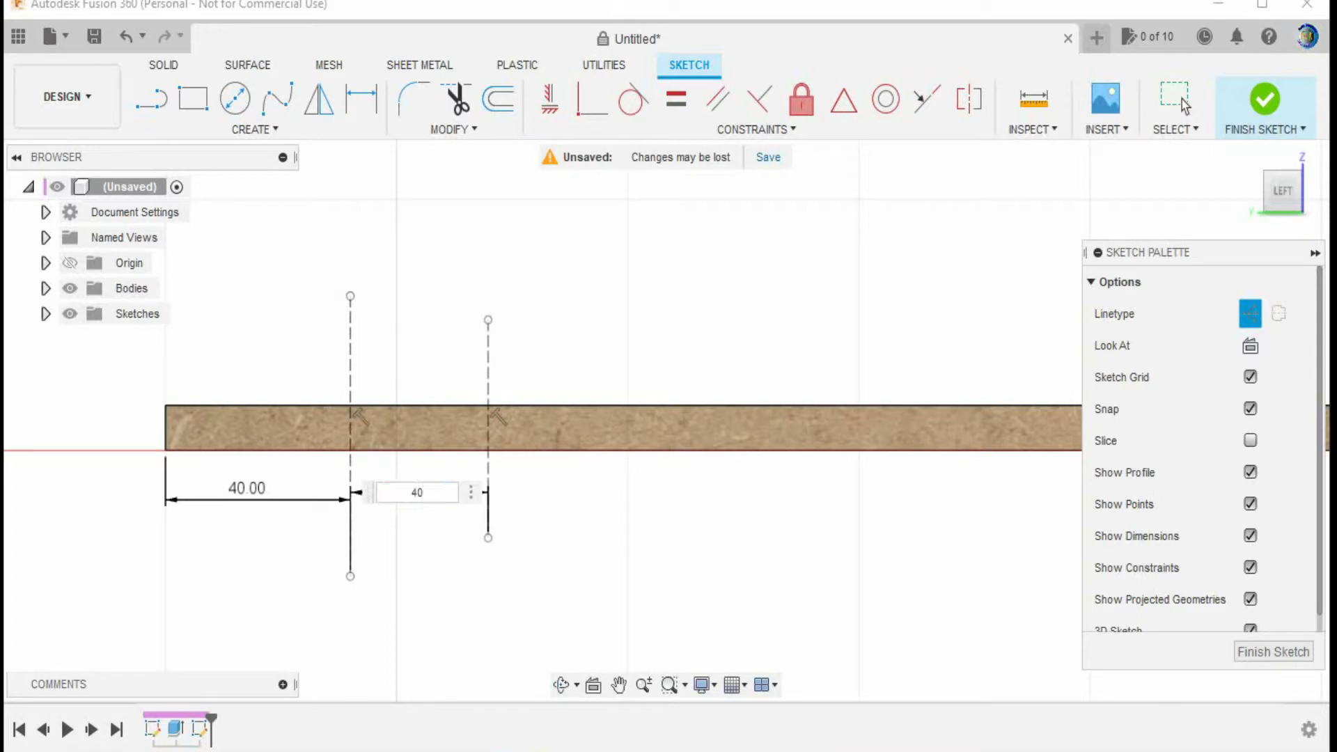
key("Return")
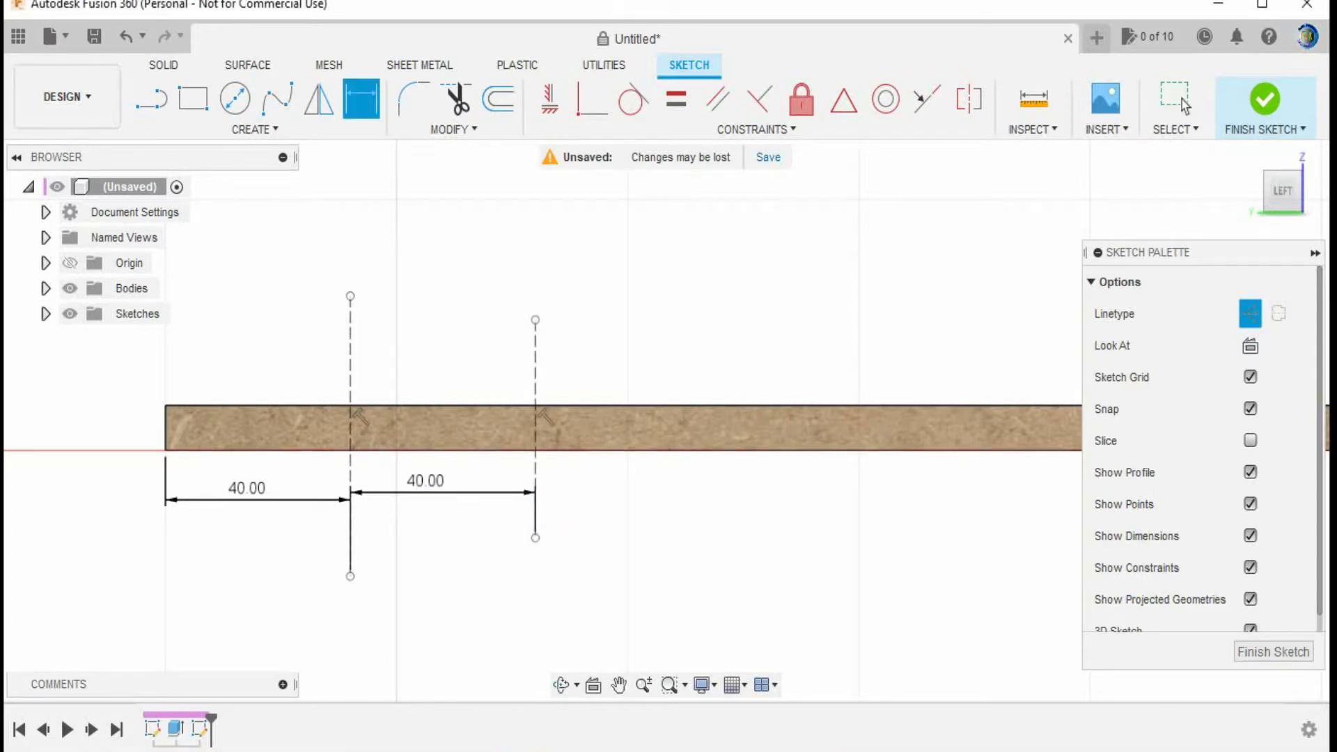
- Draw a third vertical construction line about 37 mm long across the side face, about 41 mm inward of the second
key("l")
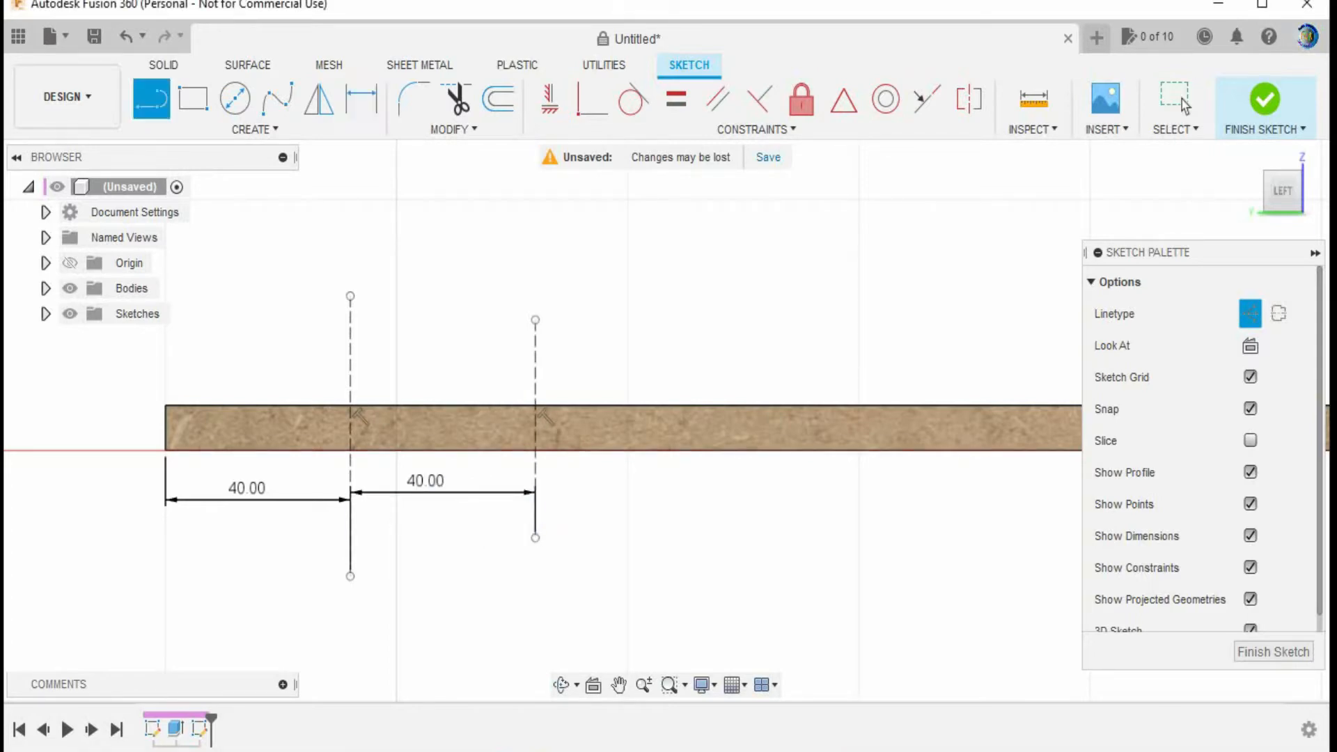
left_click(723, 346)
left_click(722, 530)
key("Escape")
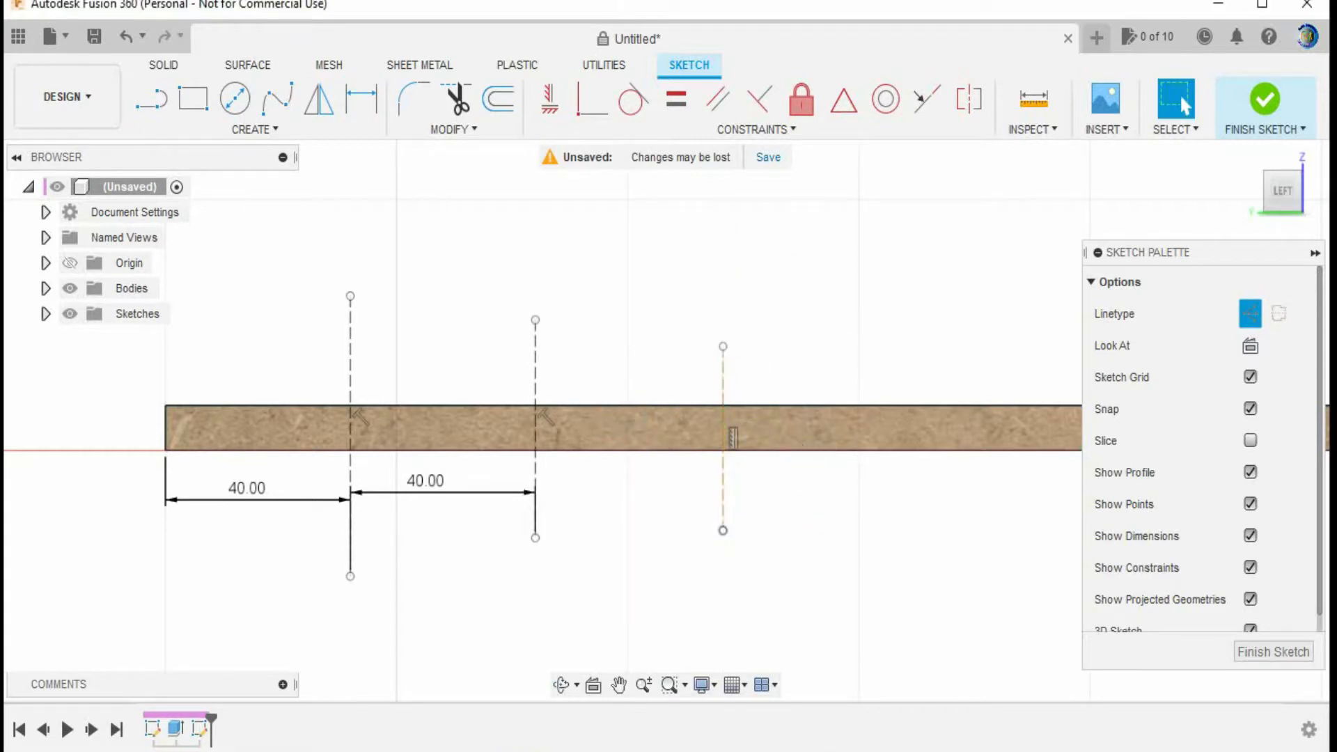
- Dimension the third construction line 40 mm from the second one
key("d")
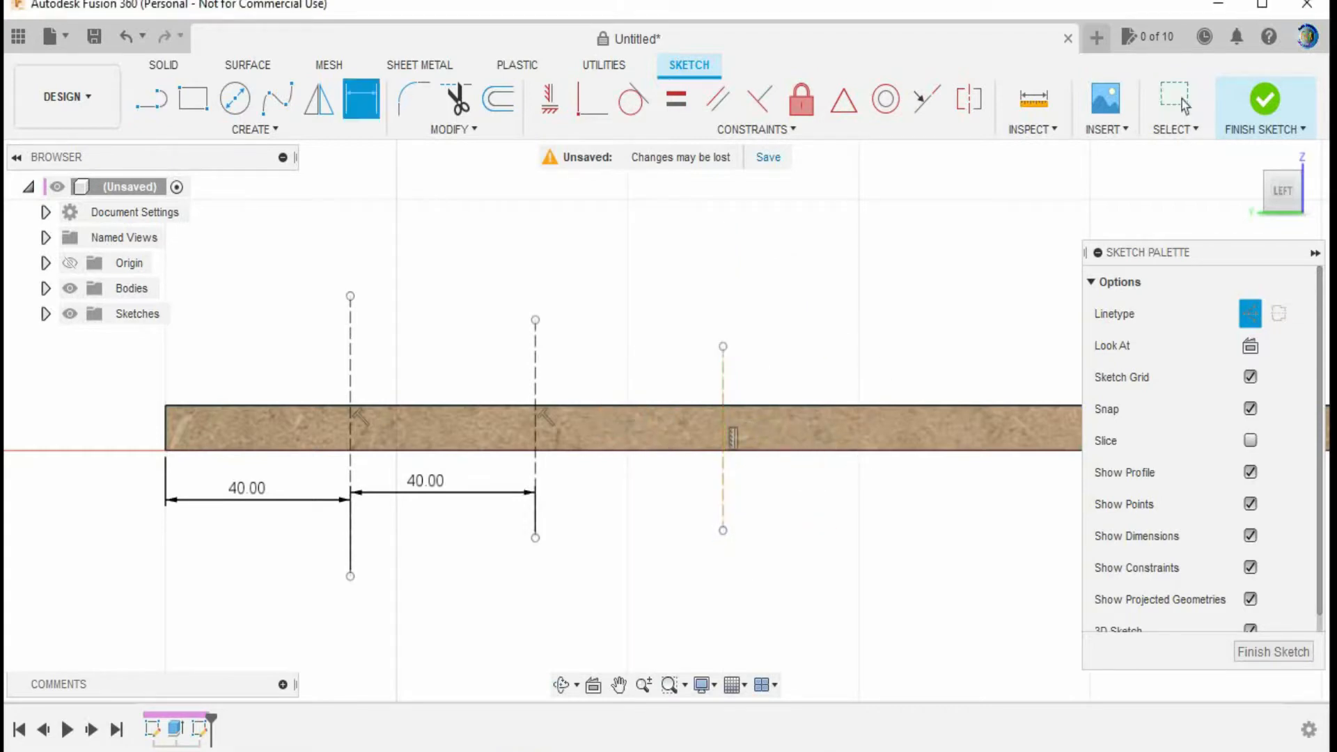
left_click(732, 438)
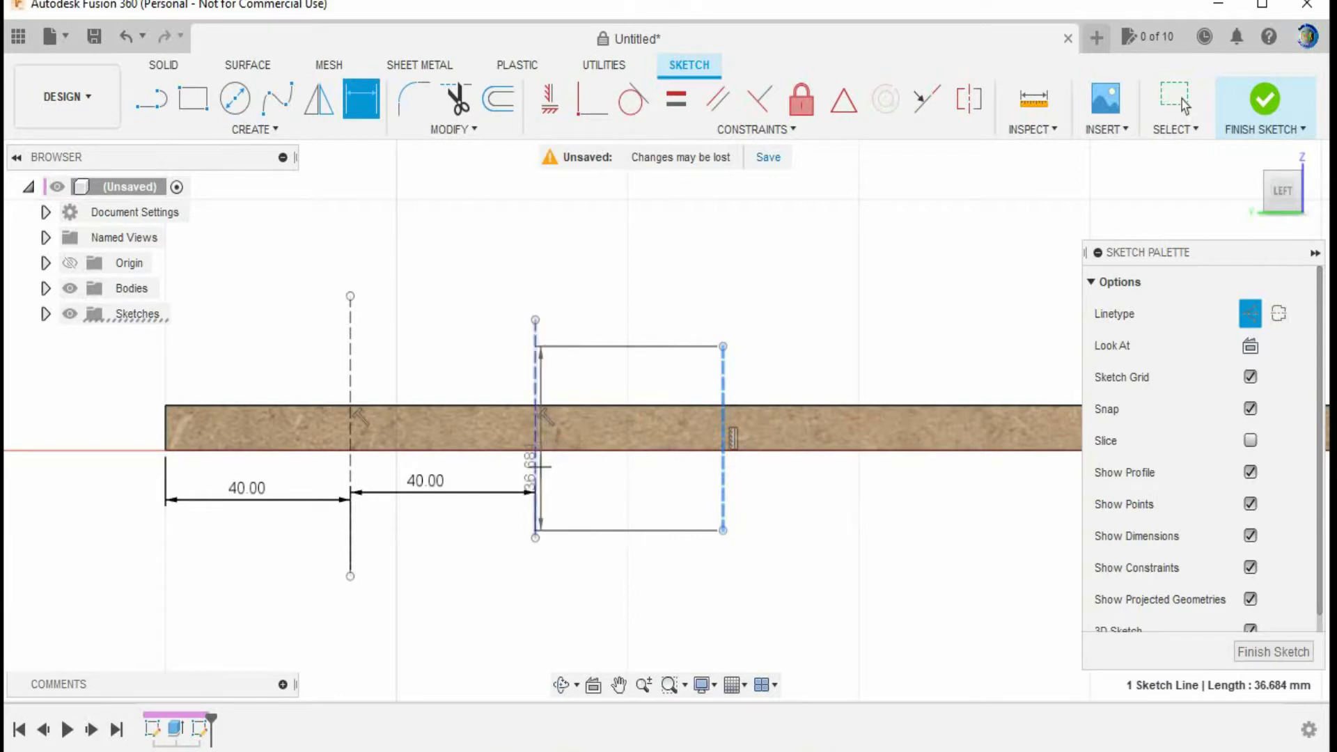
left_click(536, 466)
left_click(614, 510)
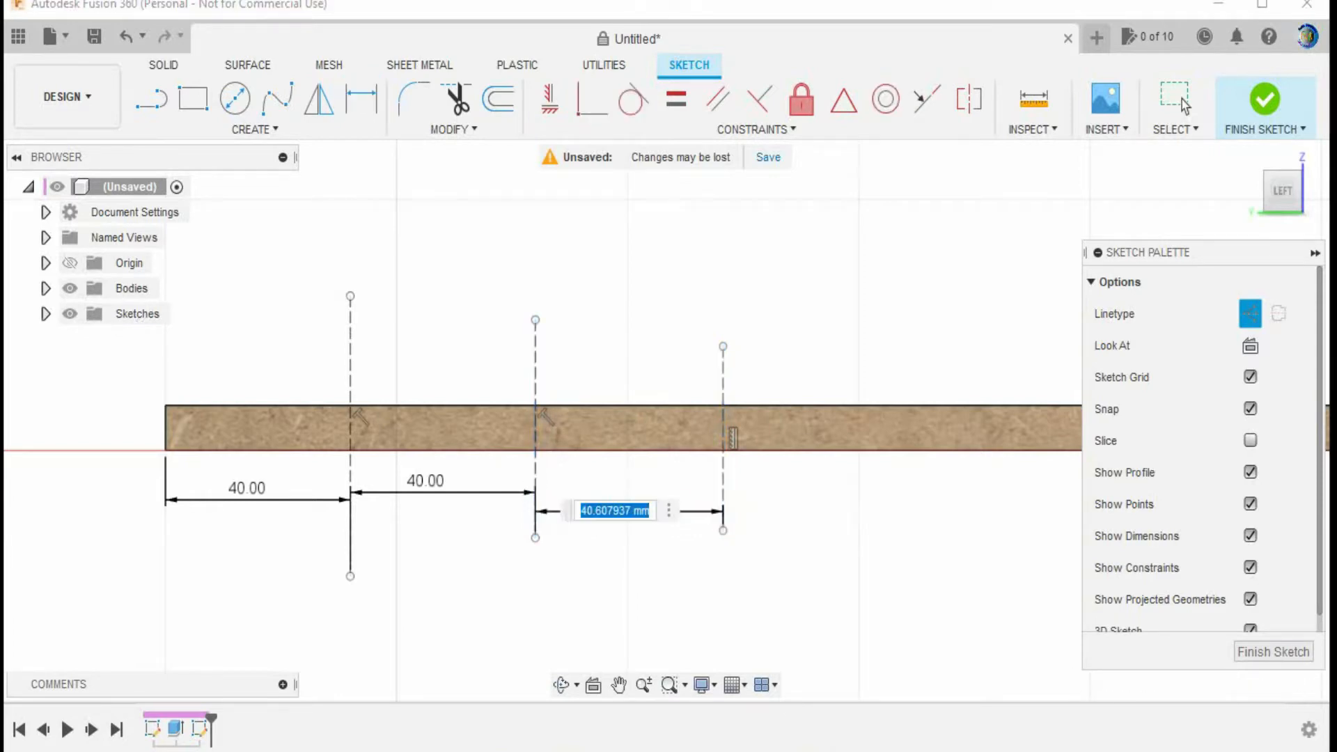
type("40")
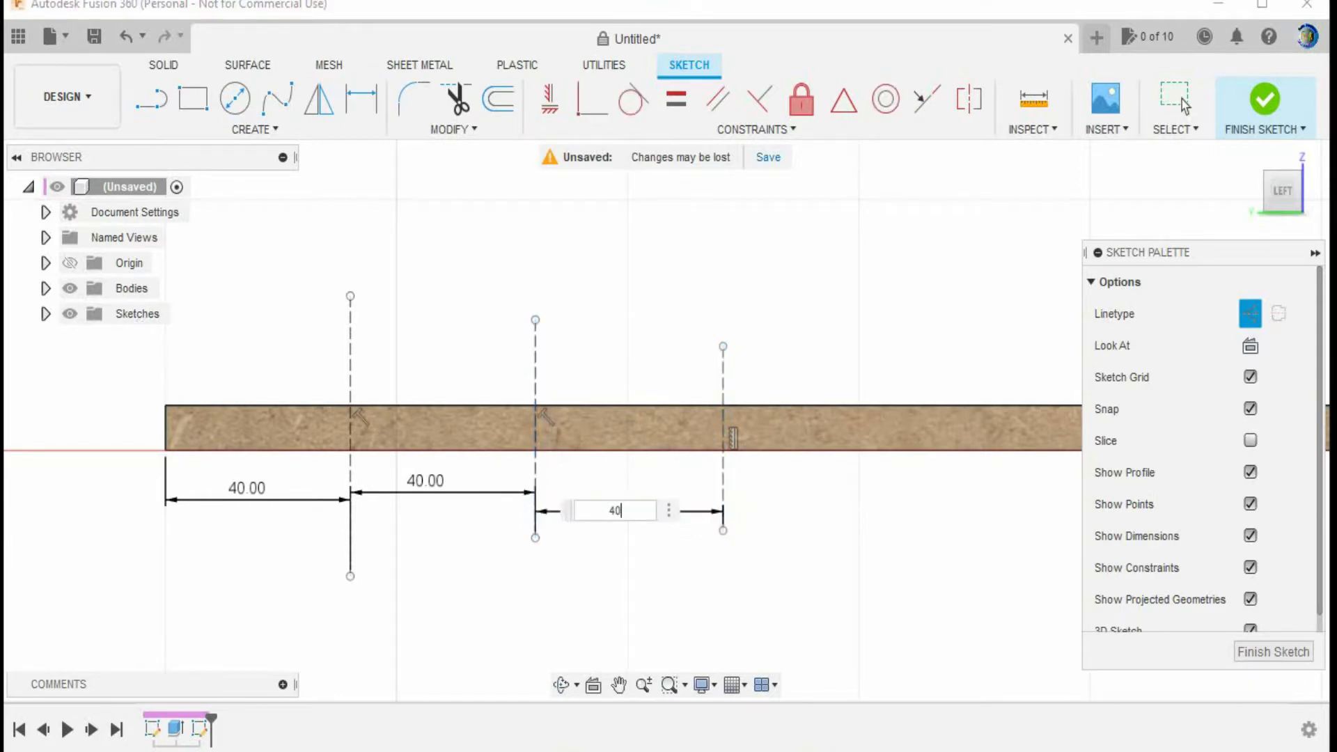
key("Return")
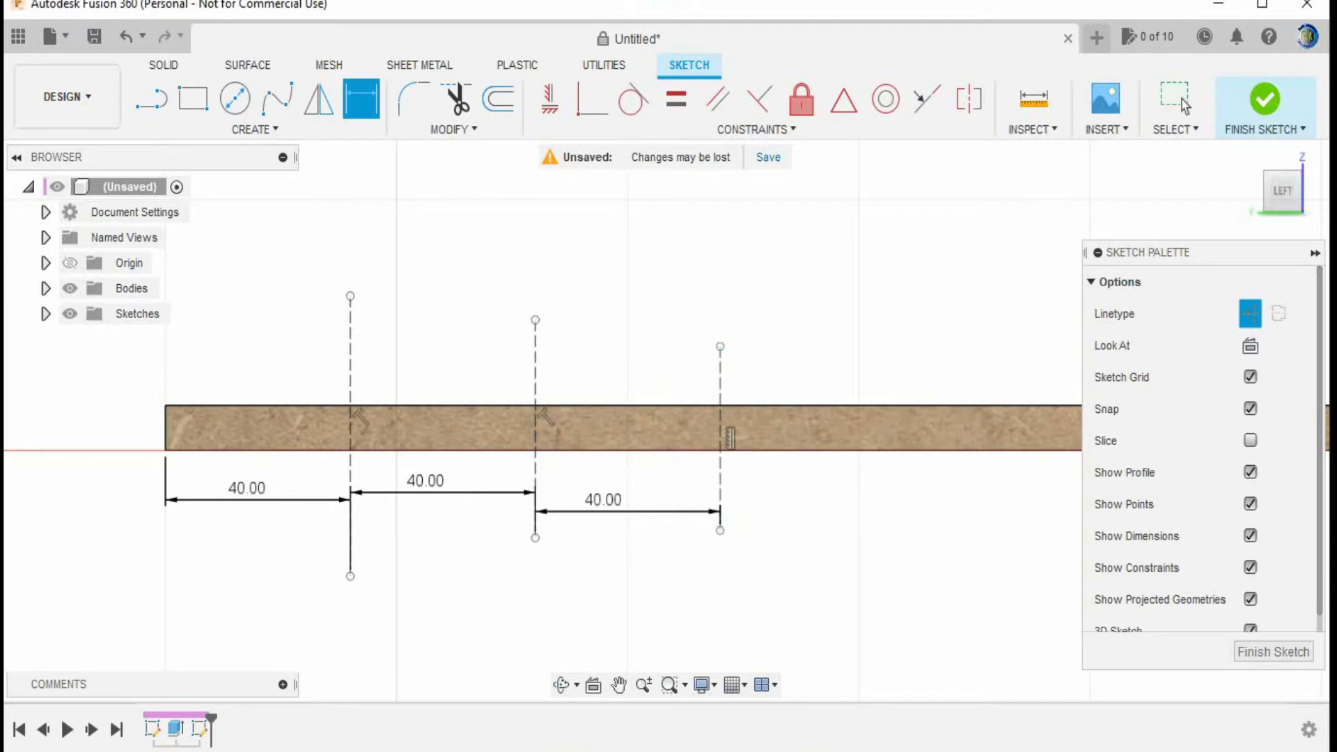
- Draw a vertical construction line about 37 mm long across the side face, about 44 mm from the front end at the origin
mouse_move(891, 515)
middle_mouse_down()
mouse_move(380, 464)
mouse_move(186, 483)
middle_mouse_up()
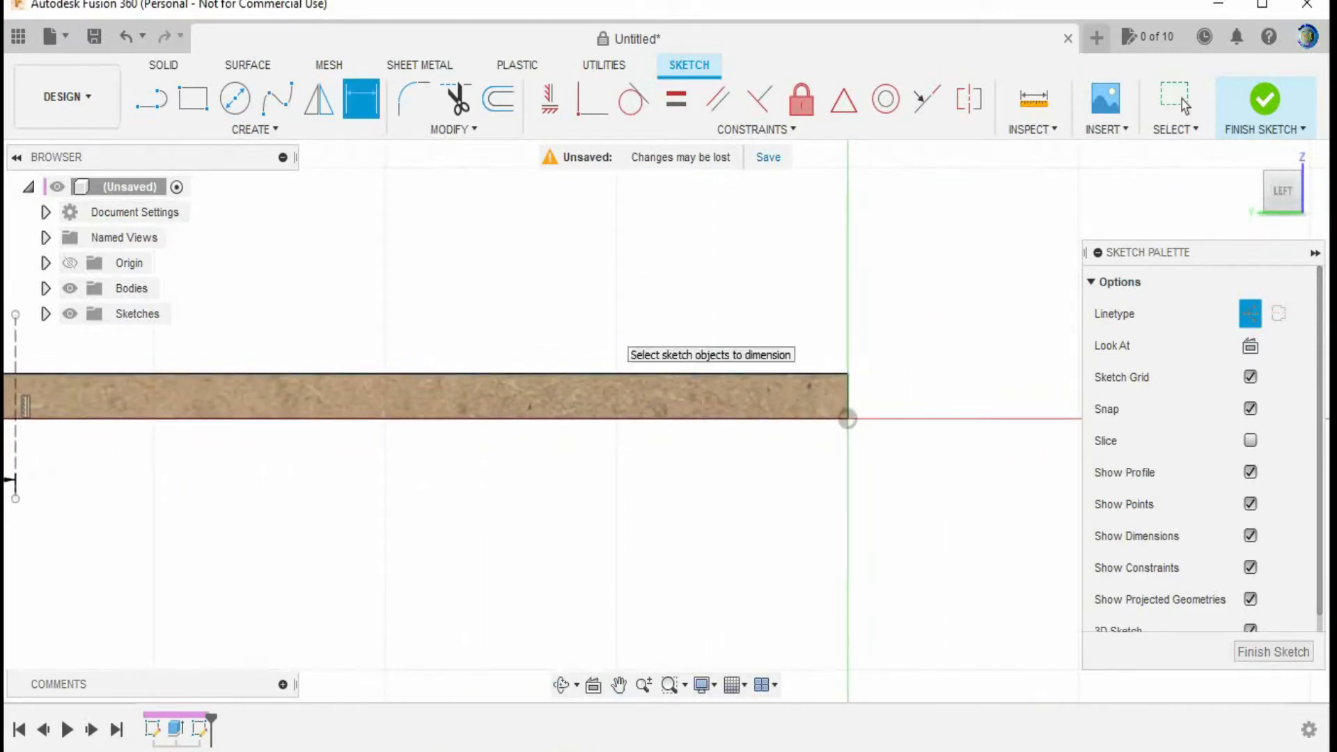
key("l")
left_click(645, 316)
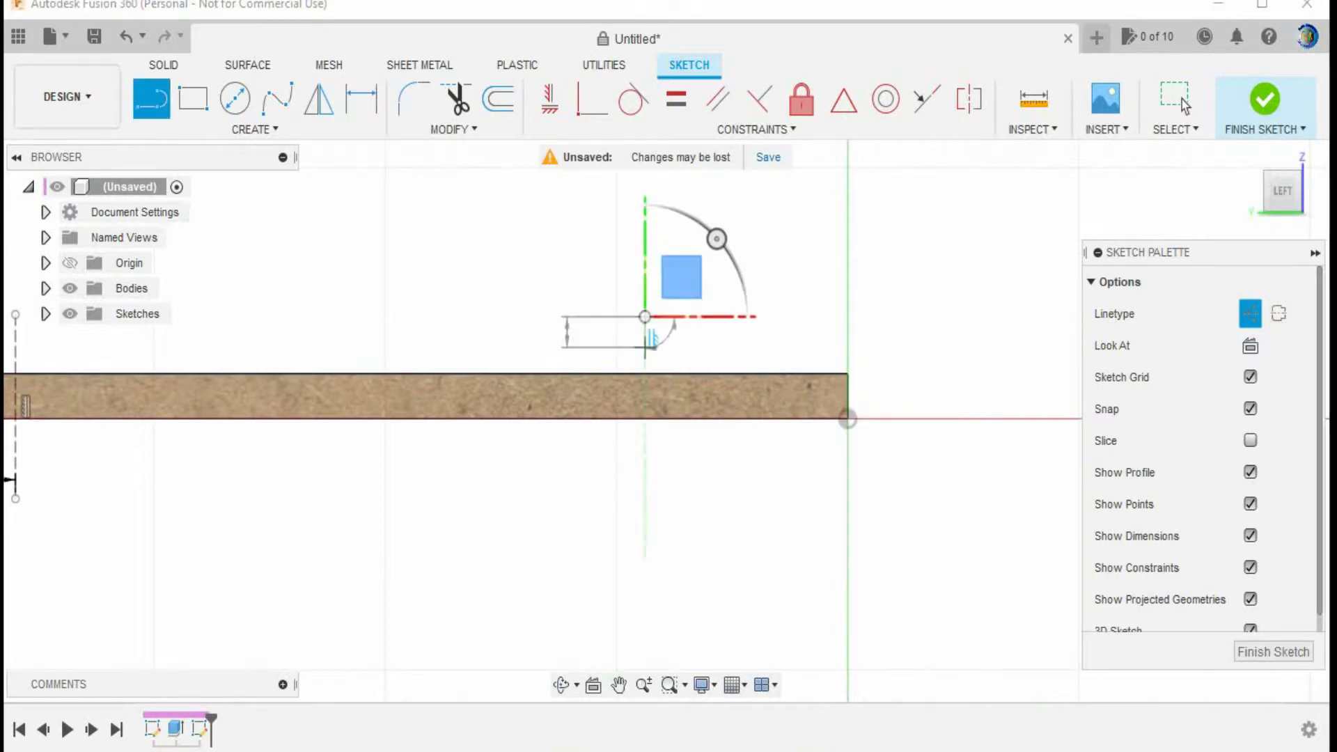
left_click(645, 503)
key("Escape")
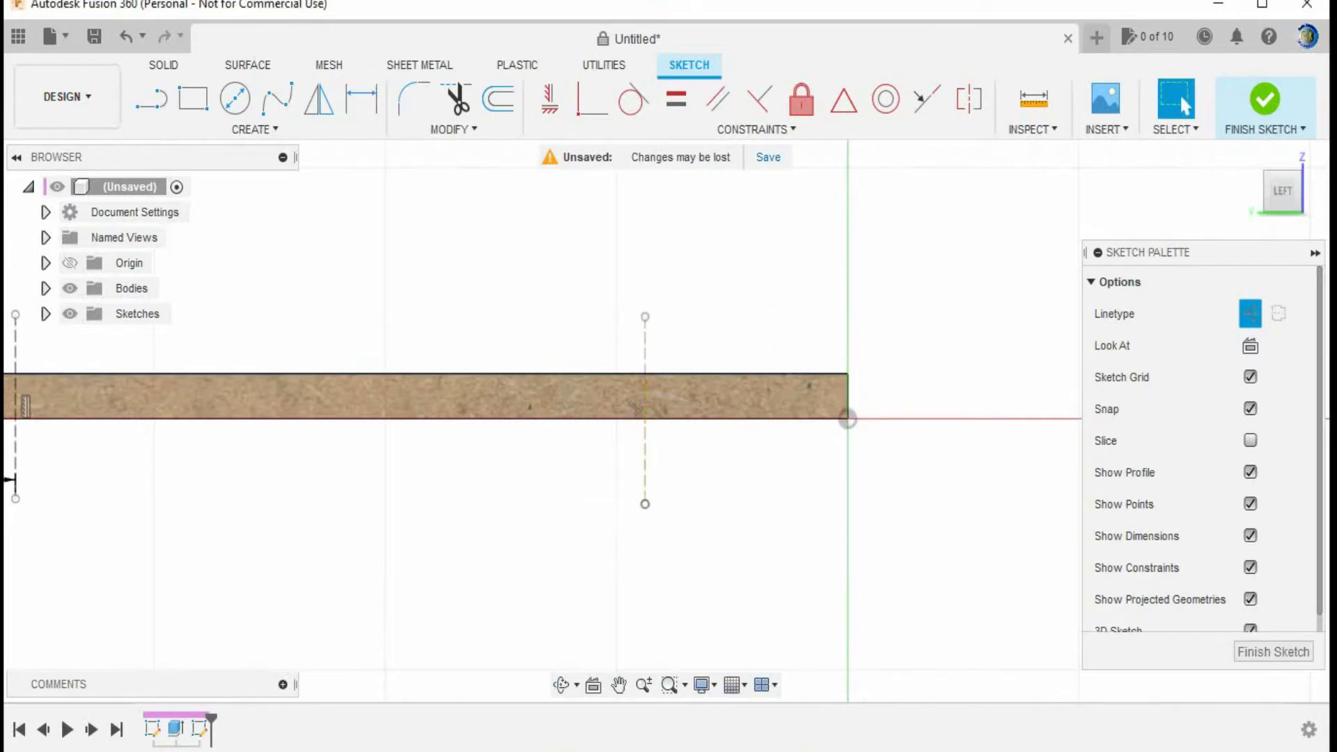
- Dimension the new construction line 40 mm from the front end of the side face
key("d")
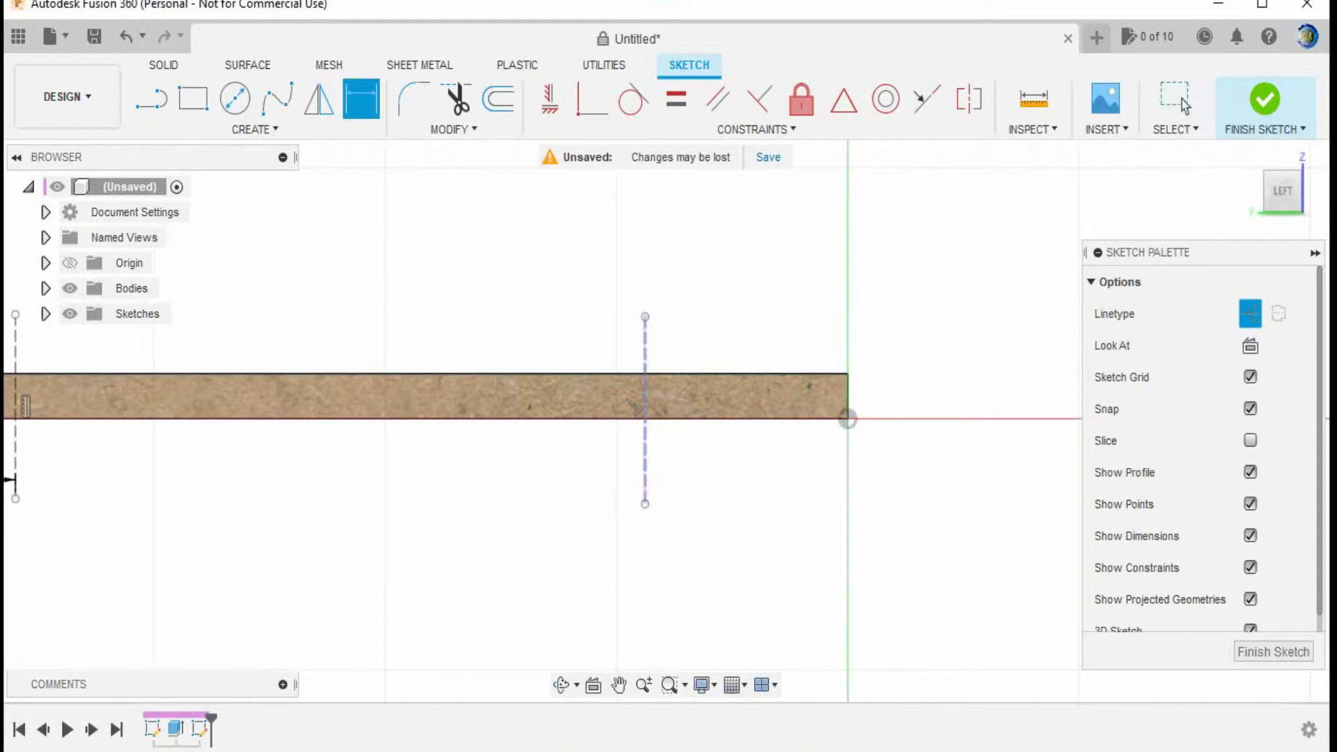
left_click(643, 406)
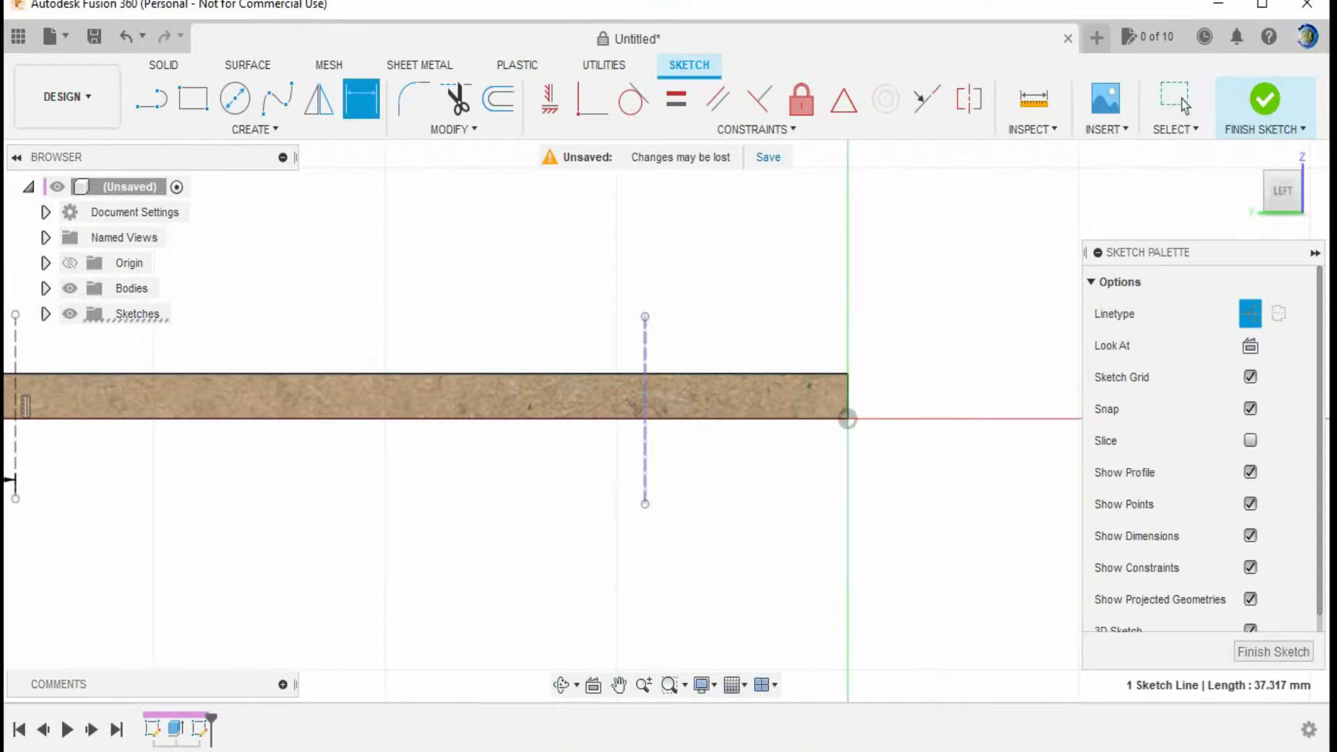
left_click(847, 411)
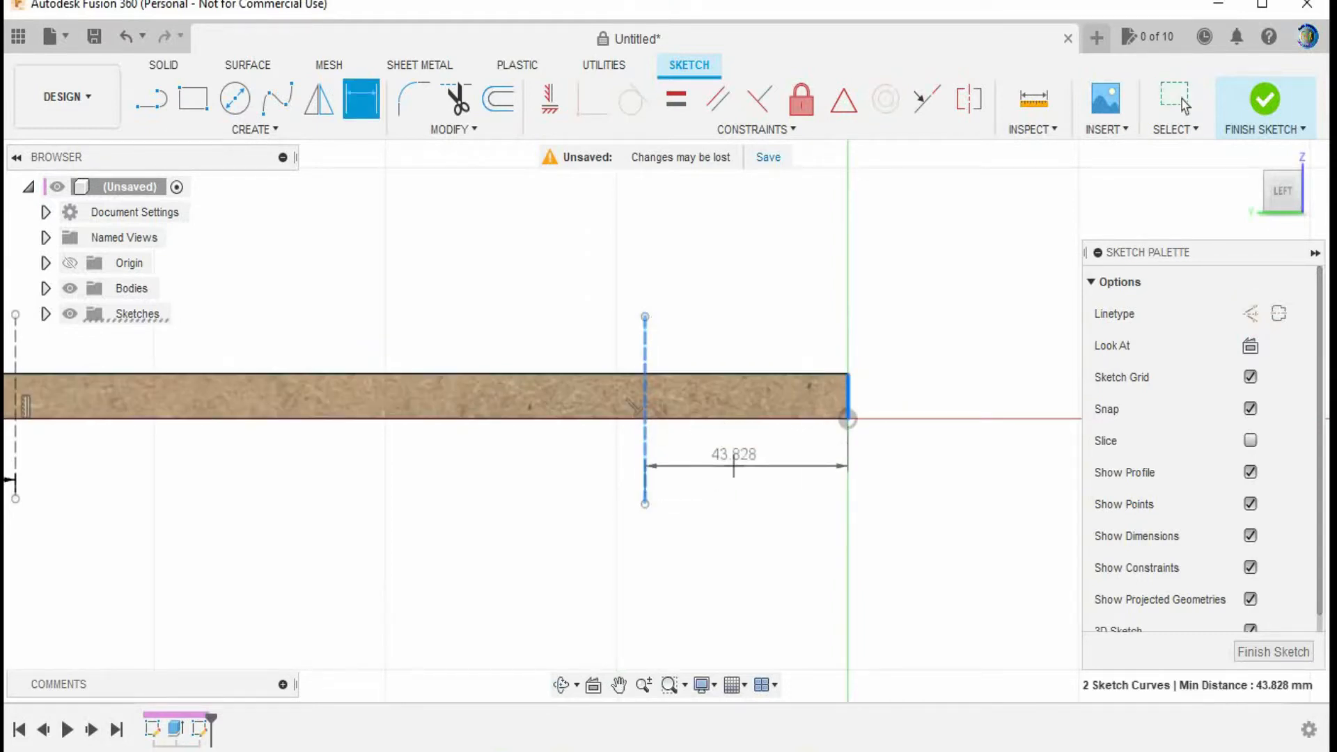
left_click(744, 465)
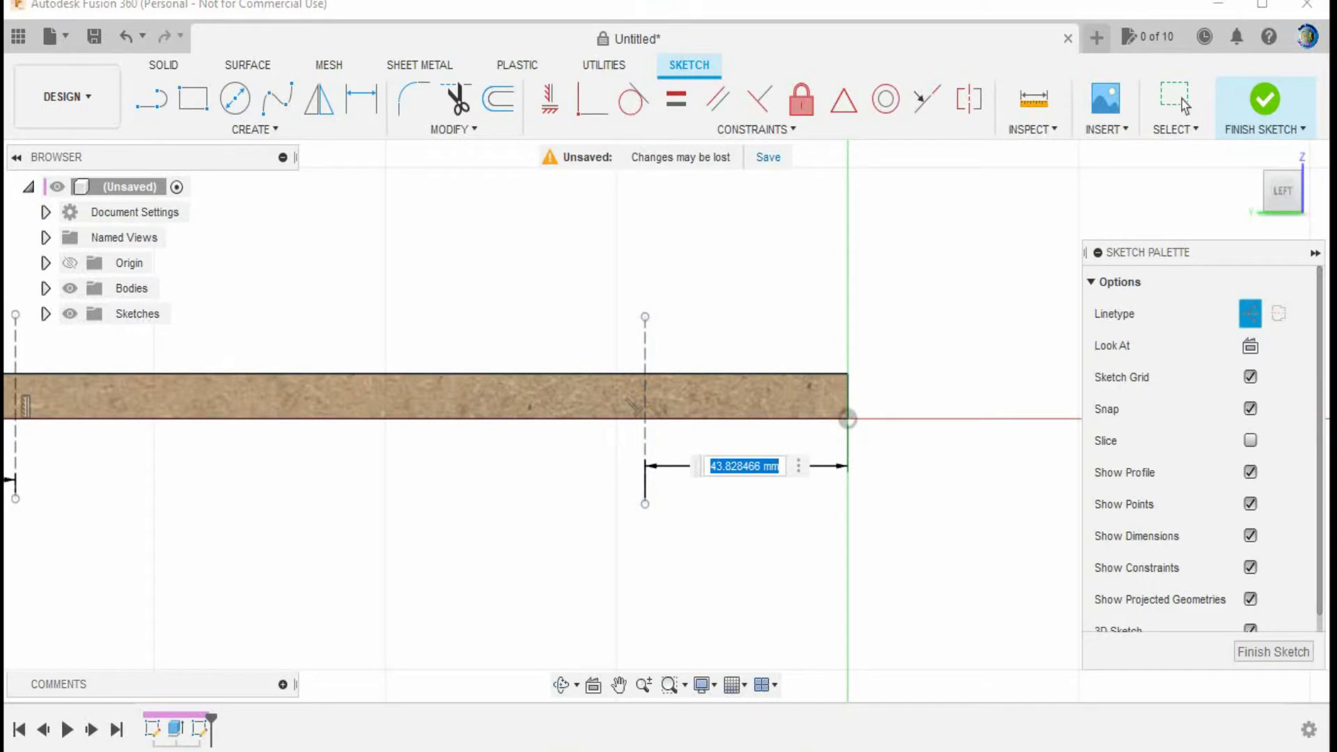
type("40")
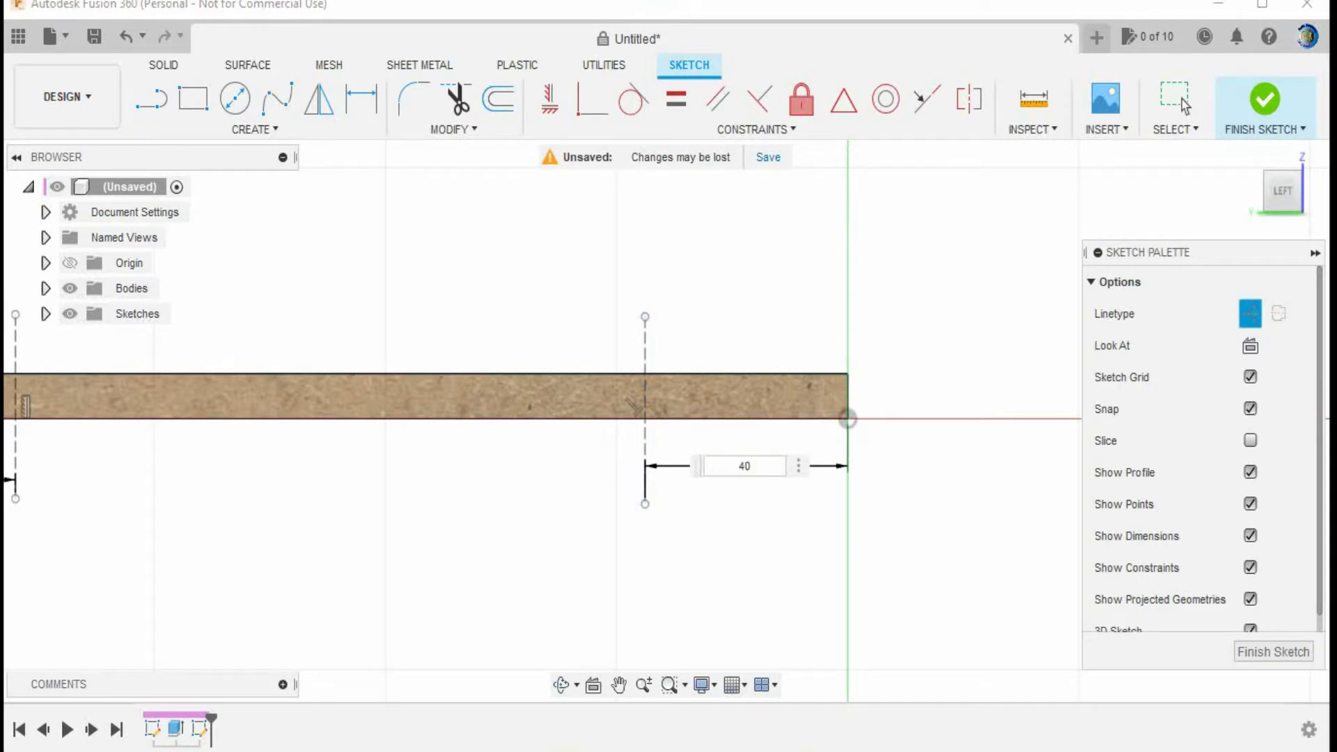
key("Return")
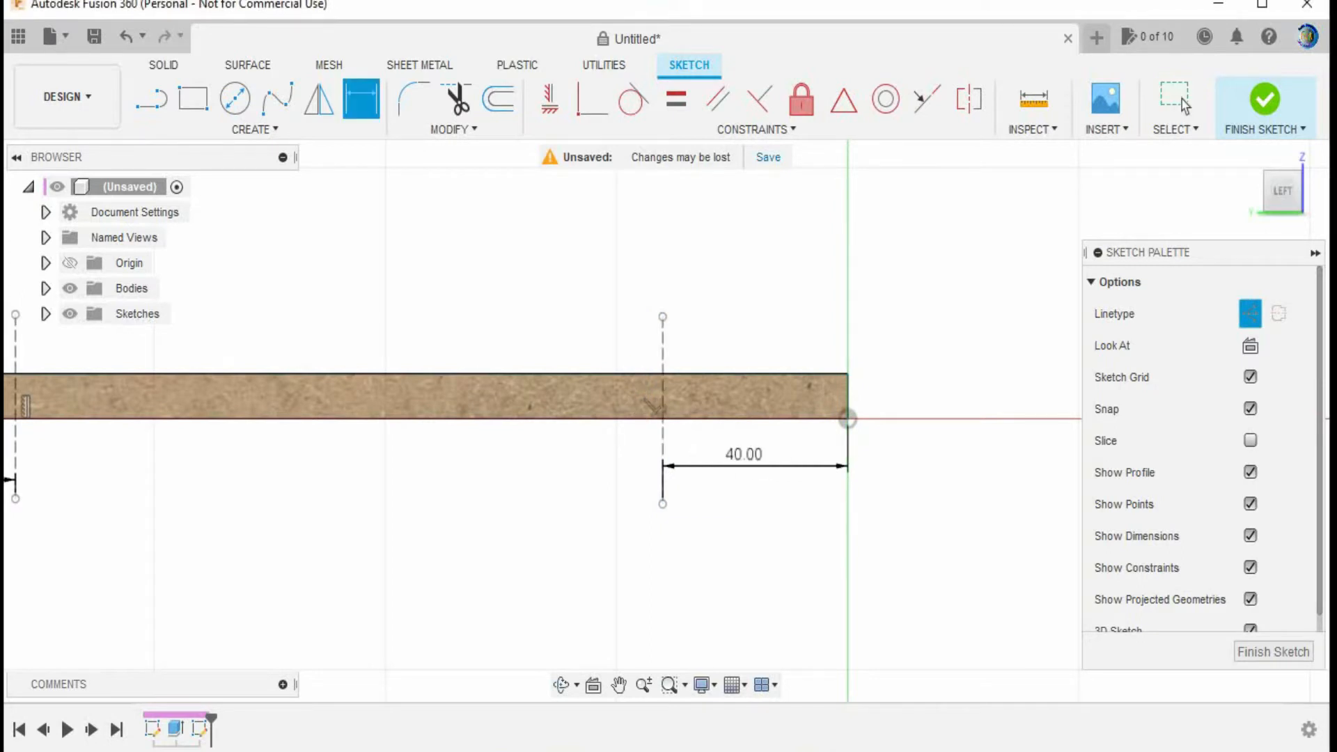
- Draw another vertical construction line across the side face, about 38 mm inward of the line nearest the front end
key("l")
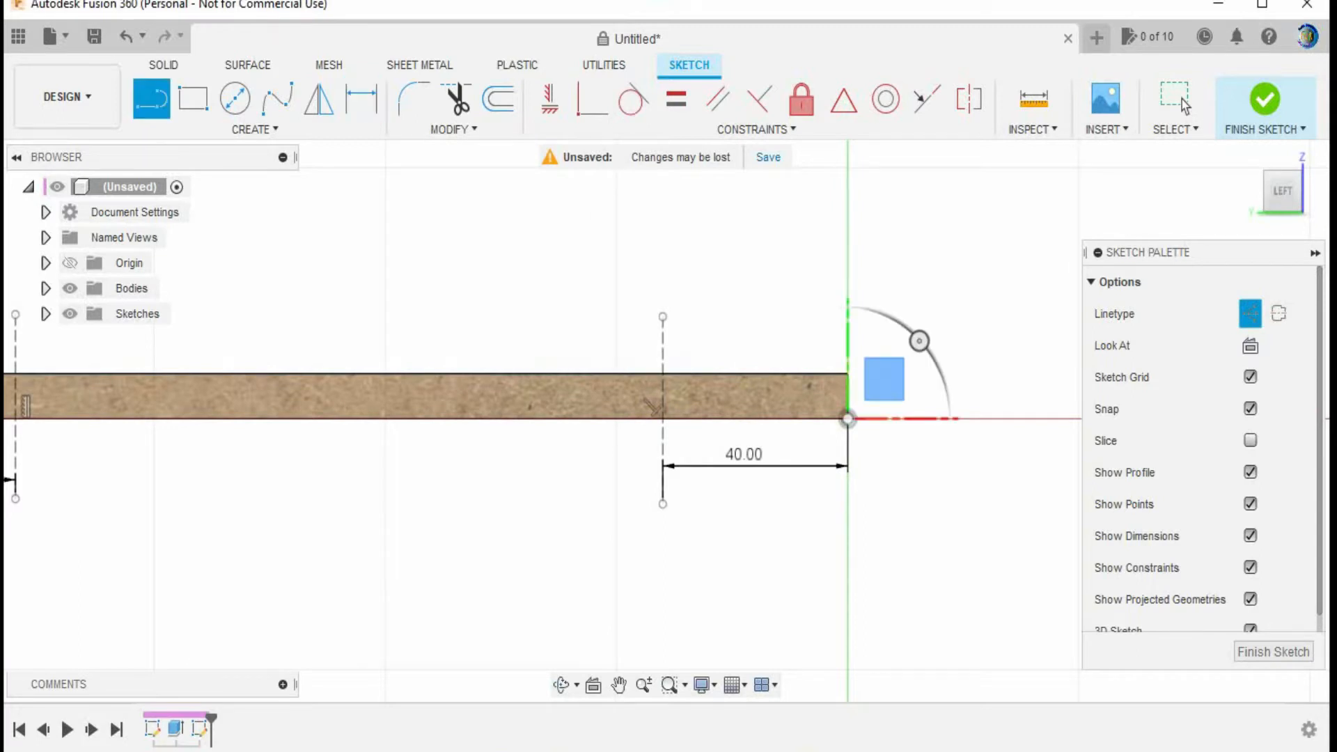
left_click(487, 327)
left_click(487, 478)
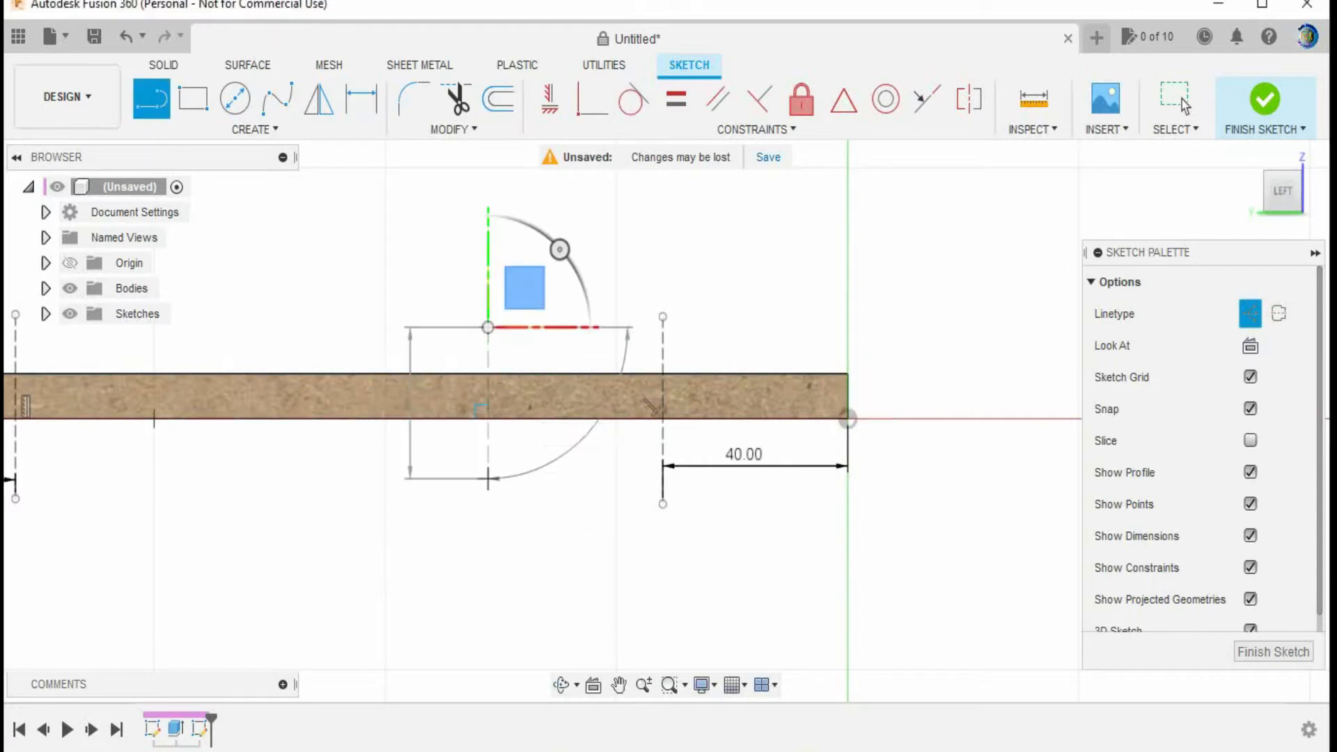
key("Escape")
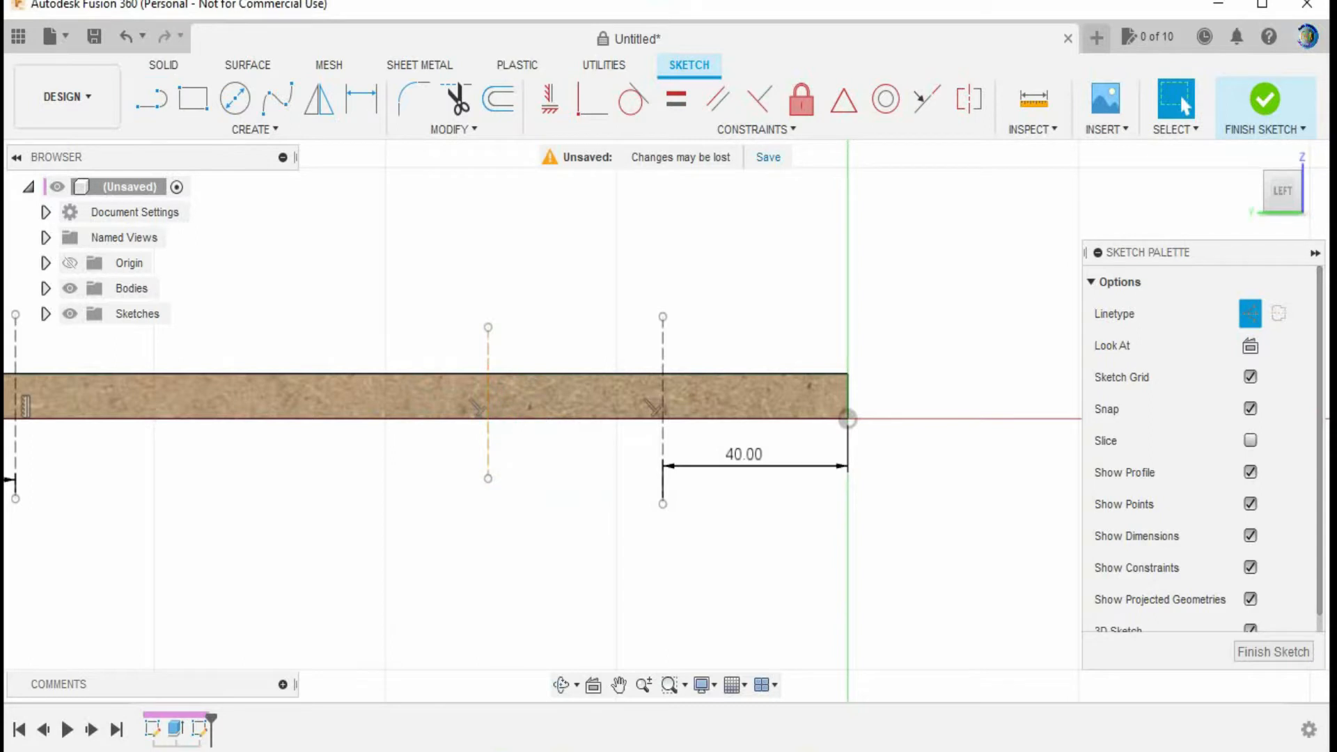
- Dimension the second construction line from the front end 40 mm from its outer neighbour
key("d")
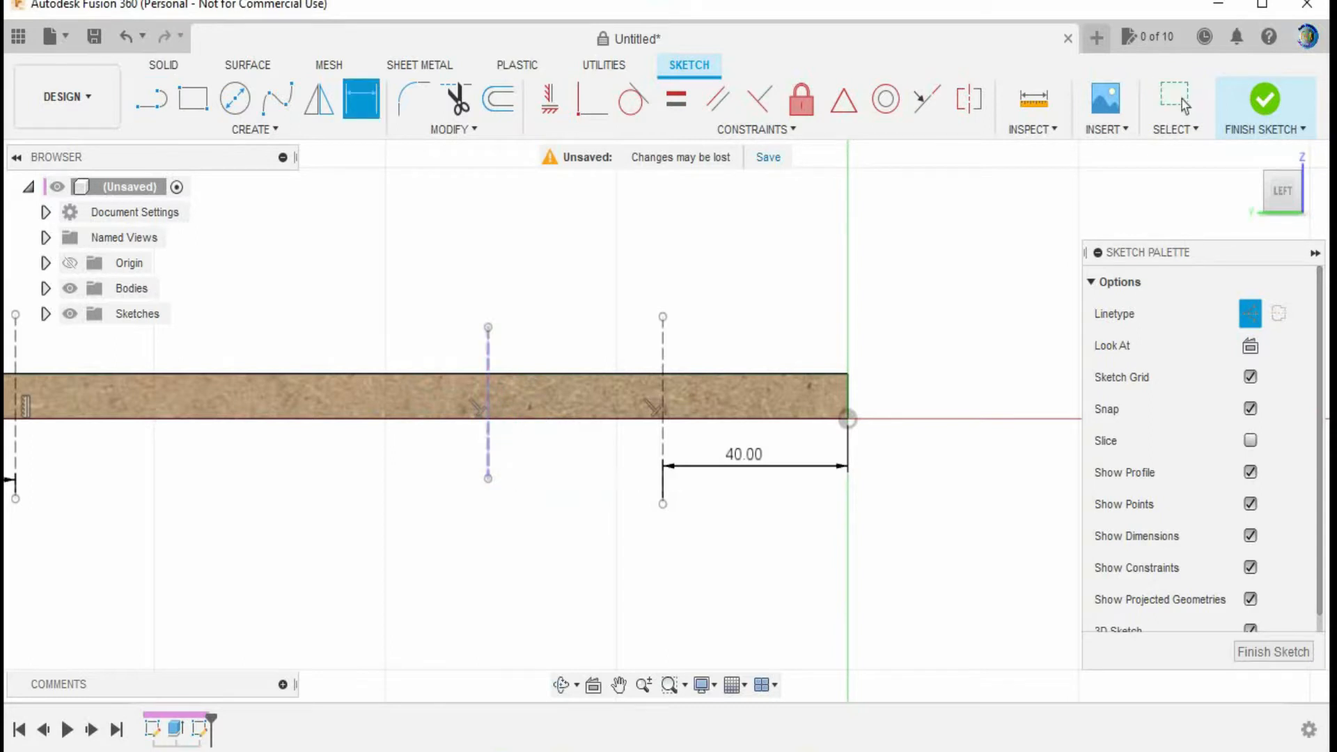
left_click(488, 432)
left_click(662, 461)
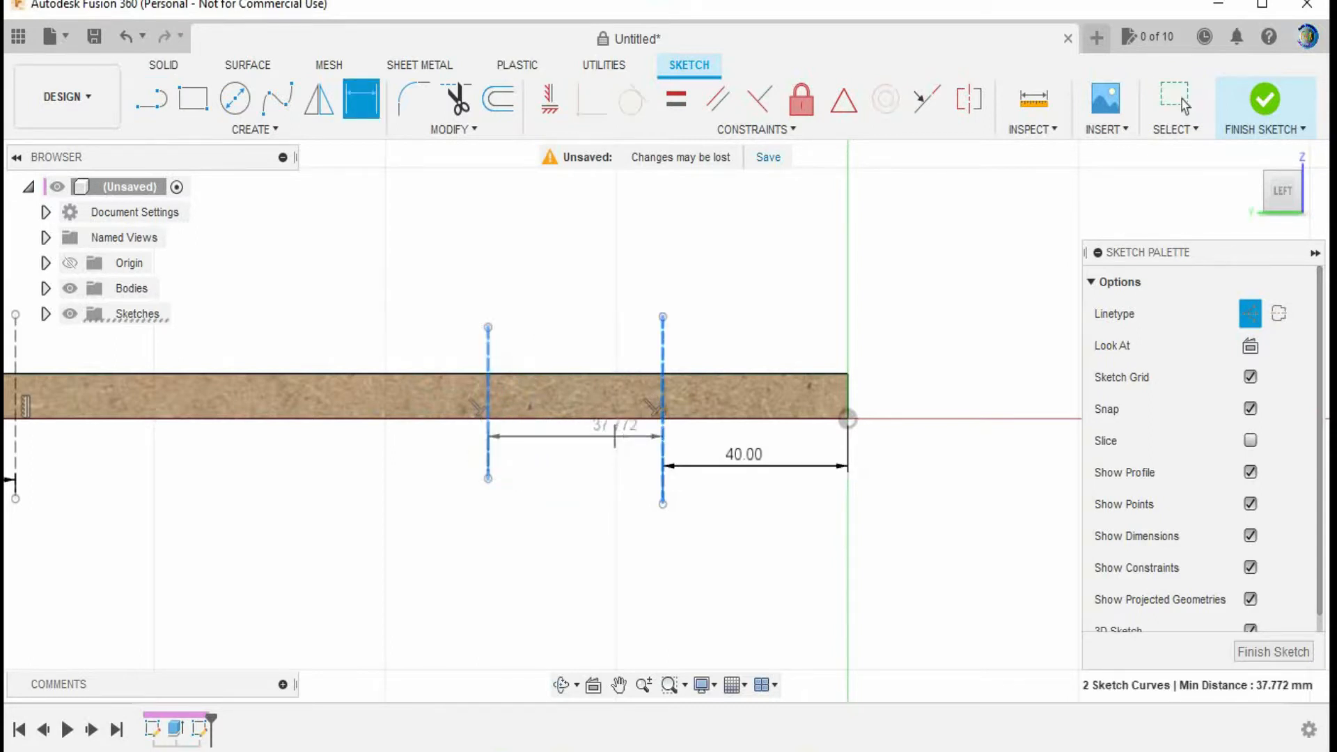
left_click(575, 464)
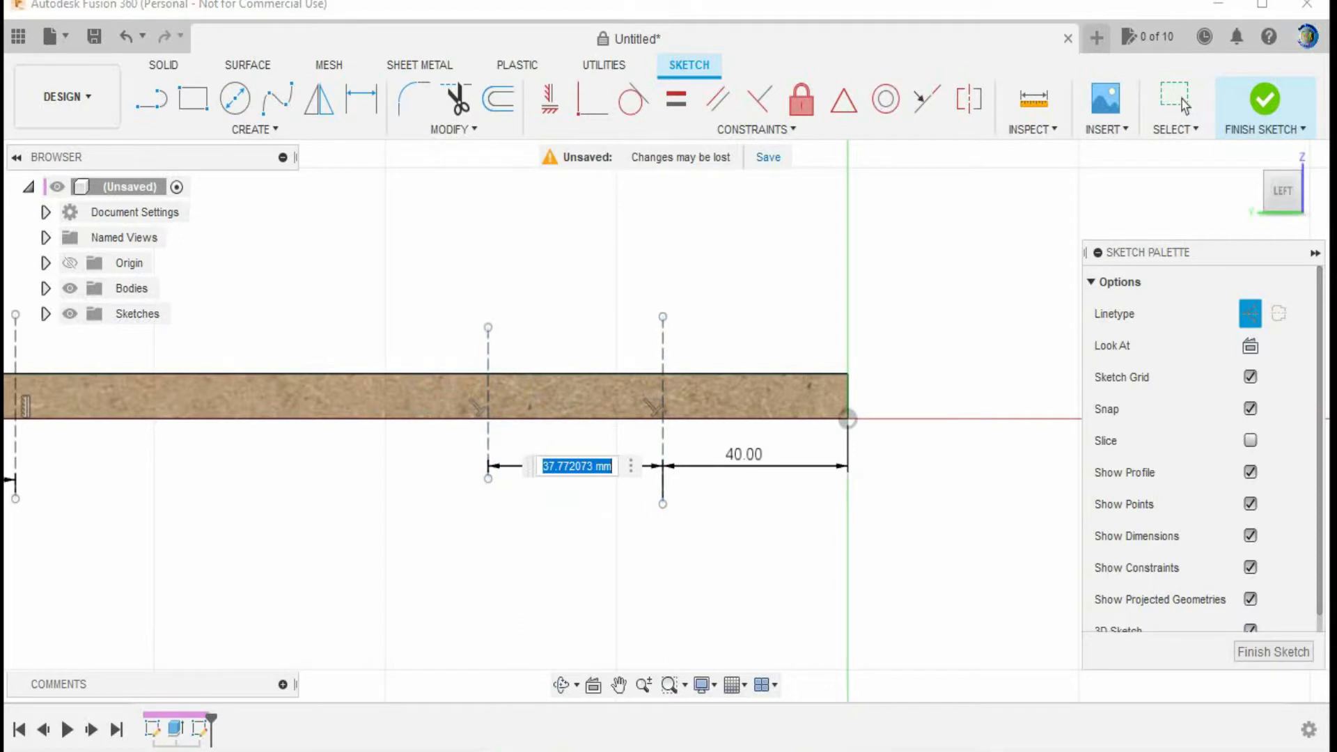
type("40")
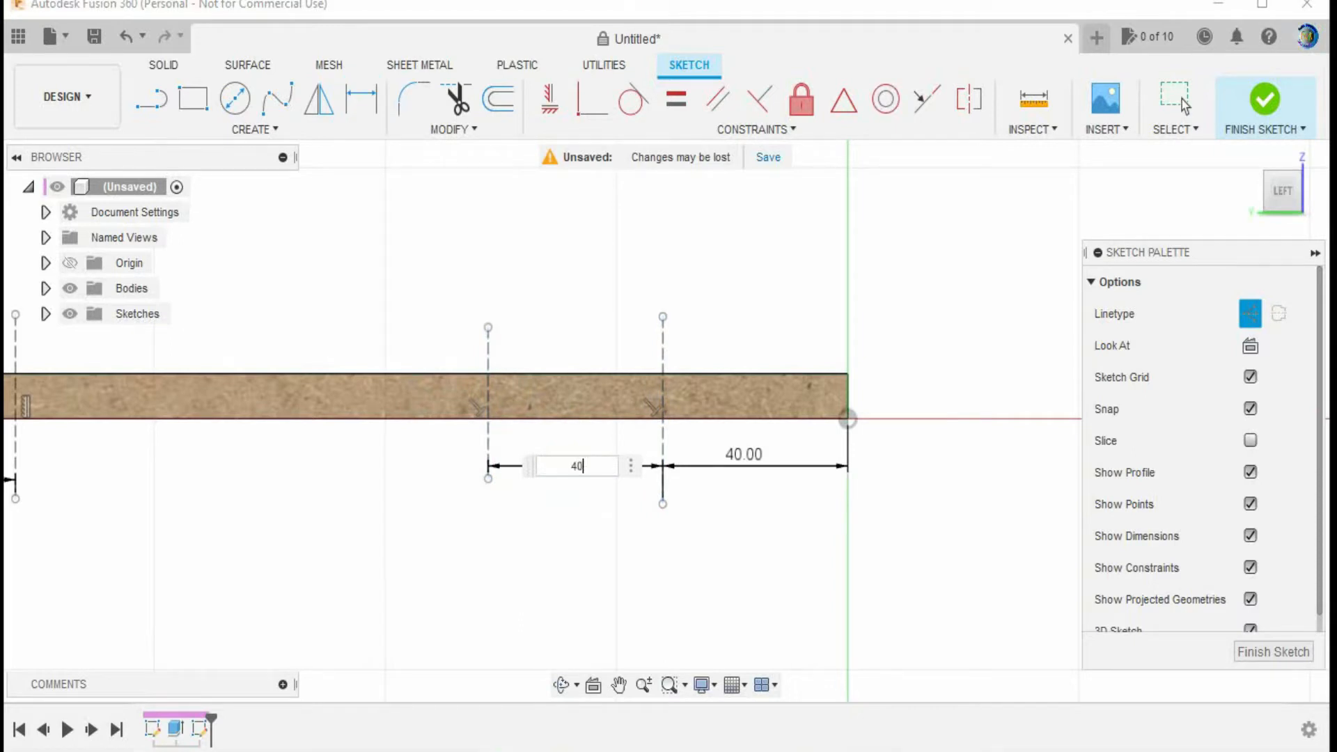
key("Return")
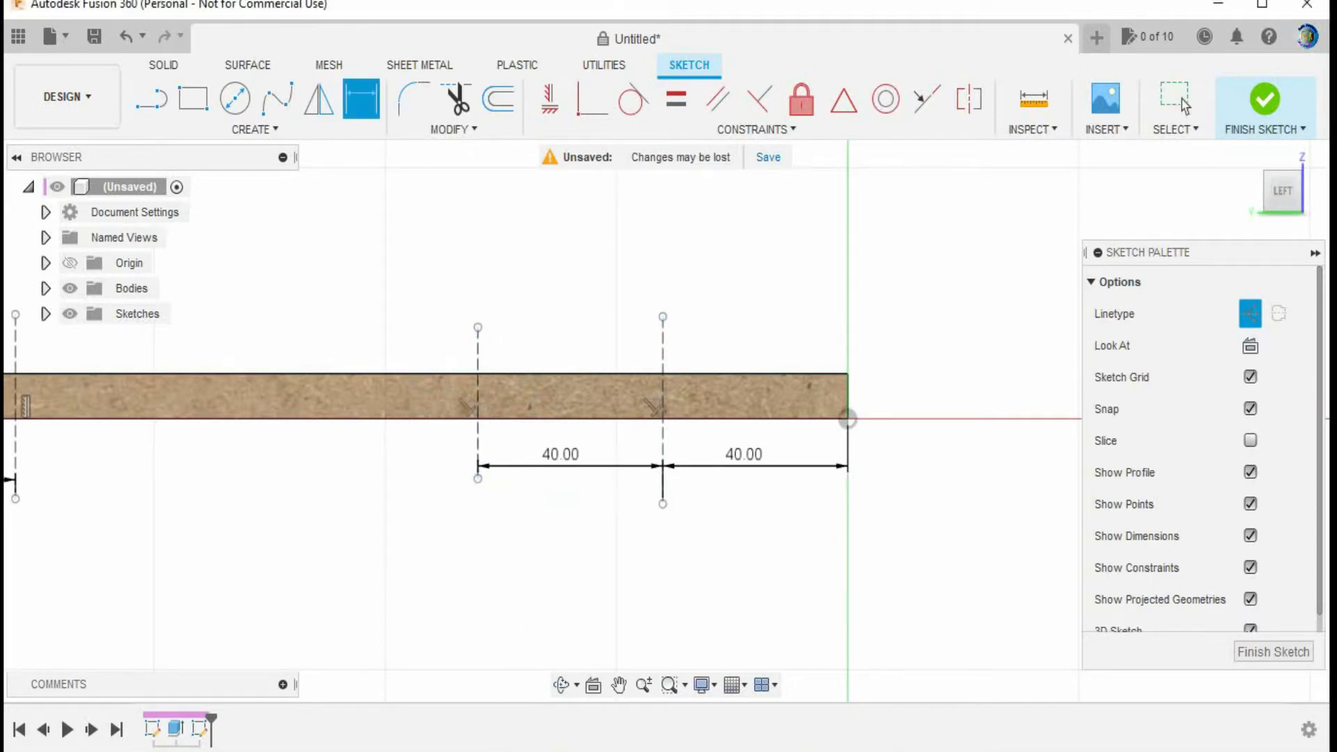
- Draw a third vertical construction line about 31 mm long in the front half, about 34 mm inward of the second
key("l")
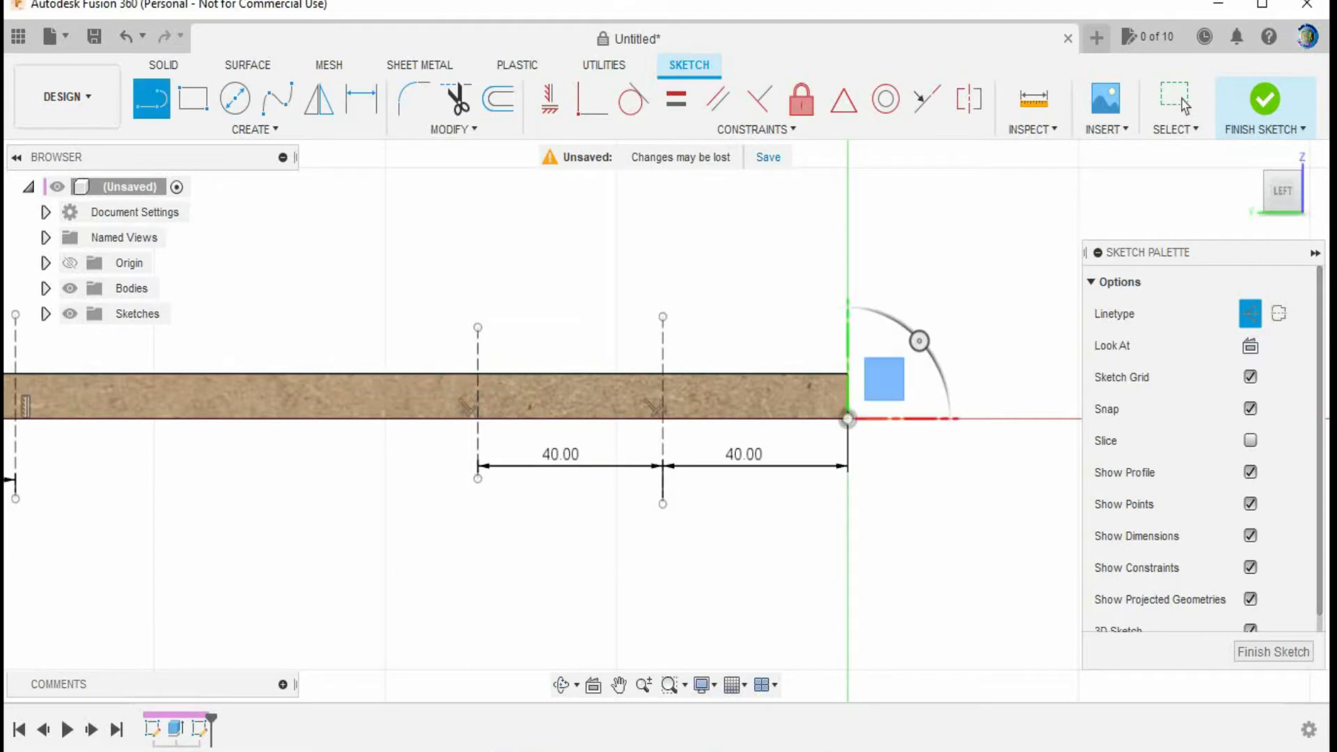
left_click(318, 341)
left_click(318, 498)
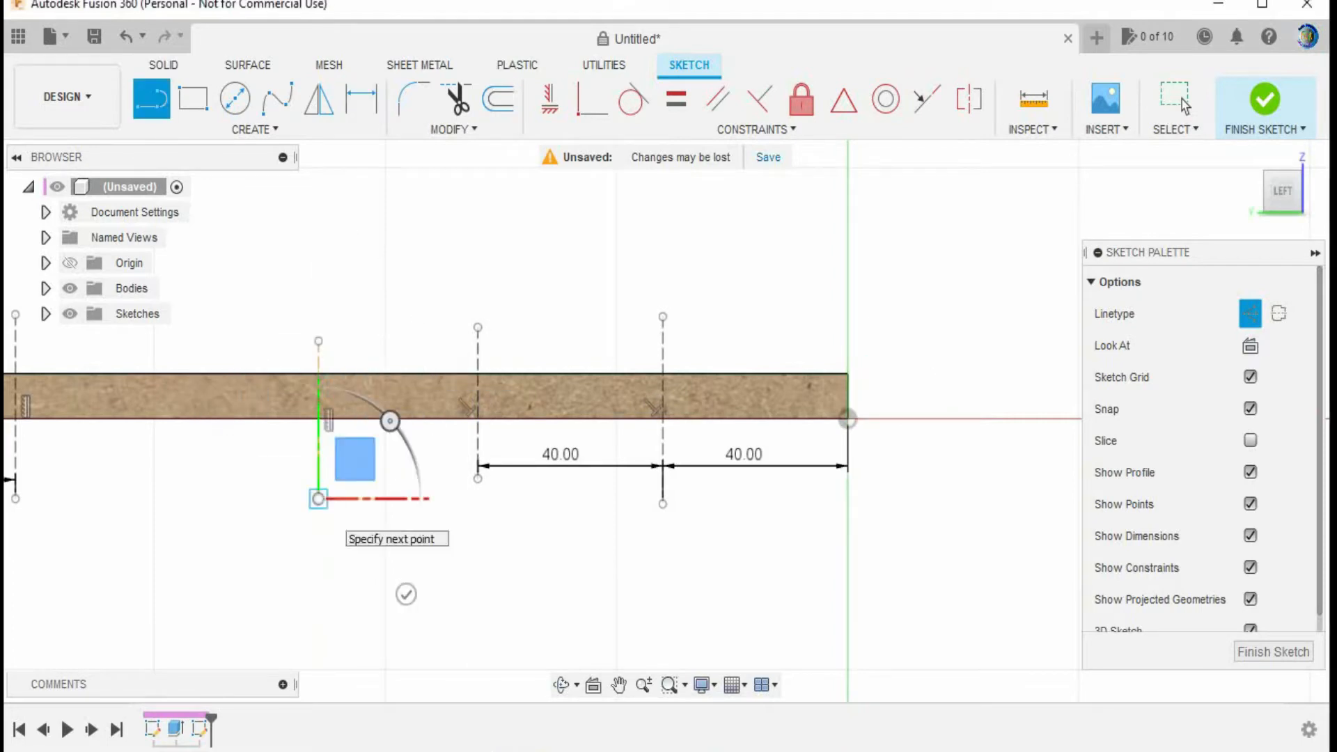
key("Escape")
- Dimension the third construction line from the front end 40 mm from the second one
key("d")
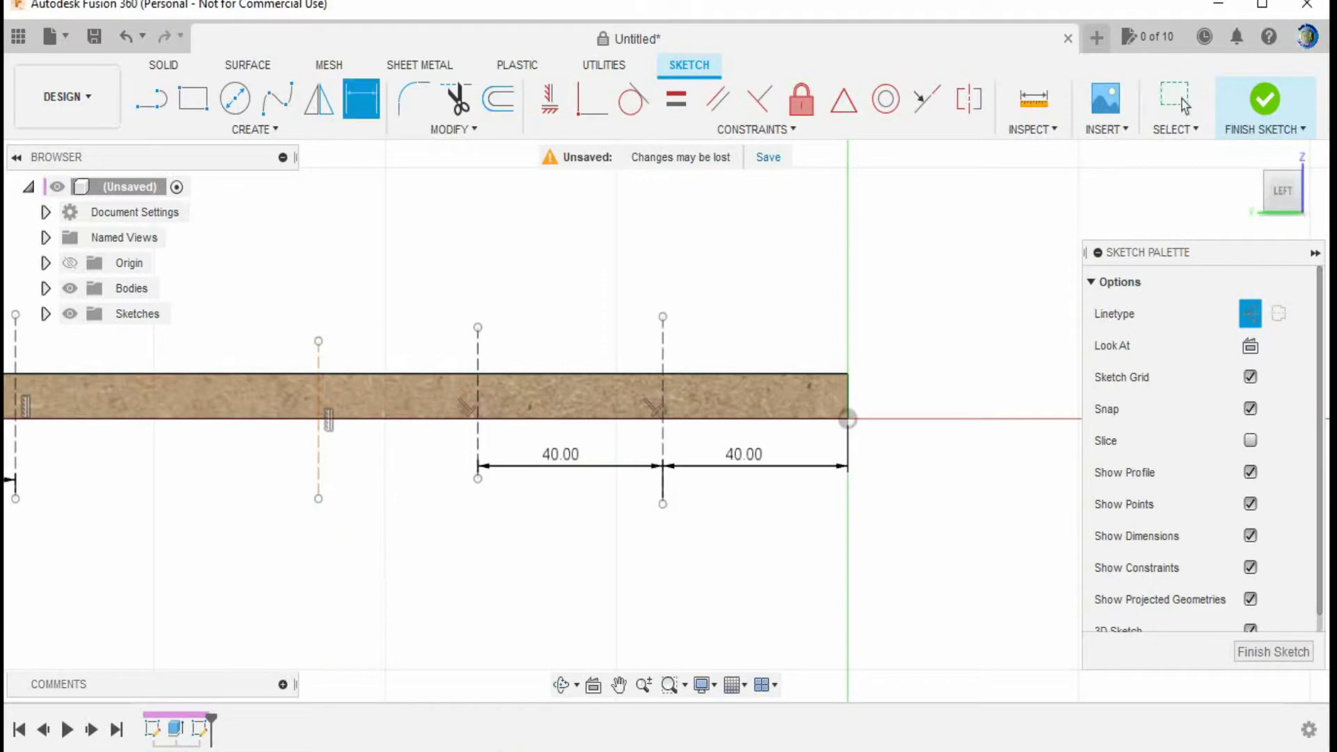
left_click(318, 447)
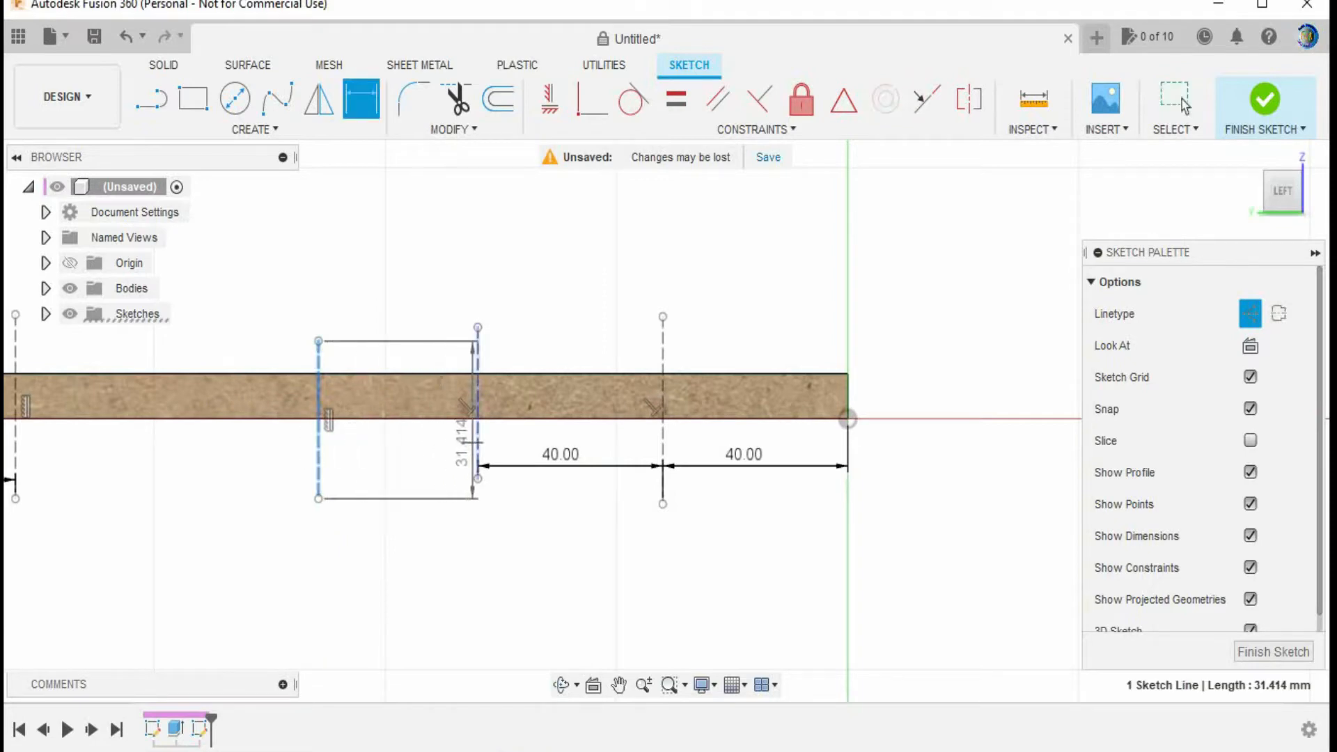
left_click(477, 445)
left_click(390, 476)
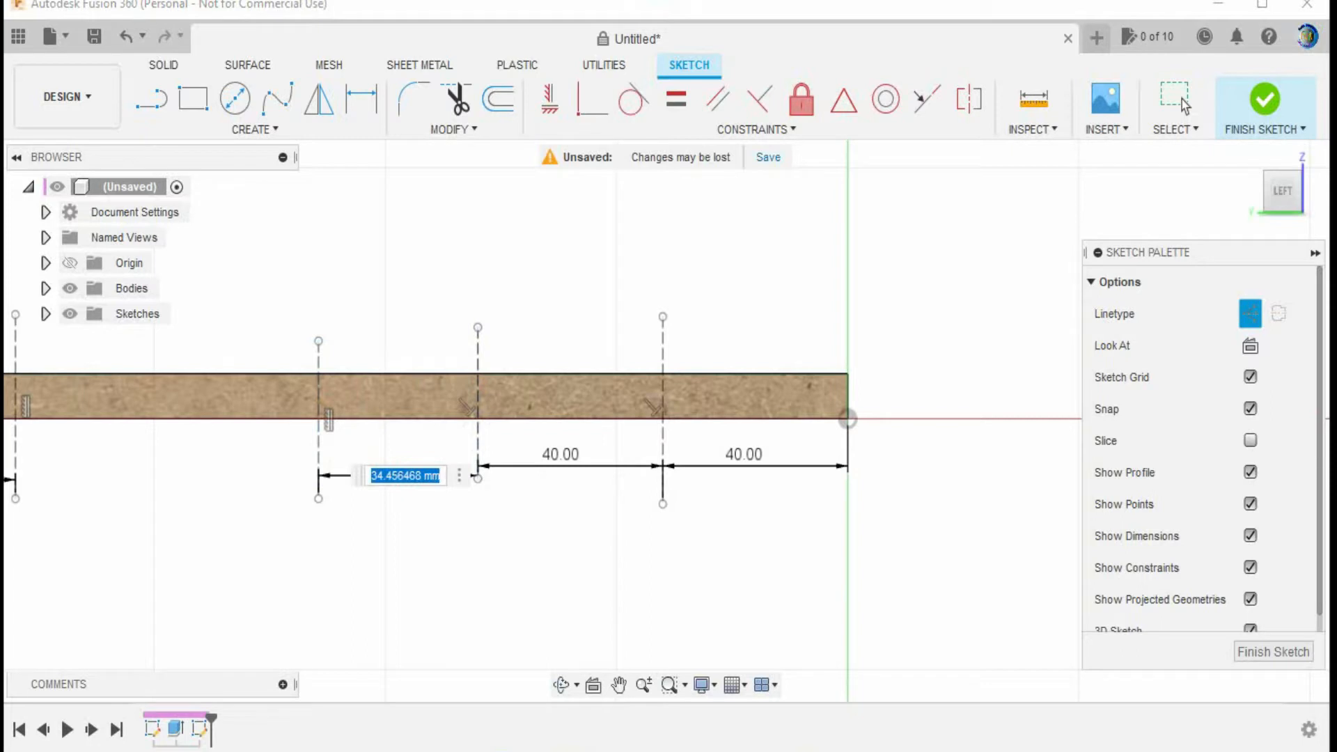
type("40")
key("Return")
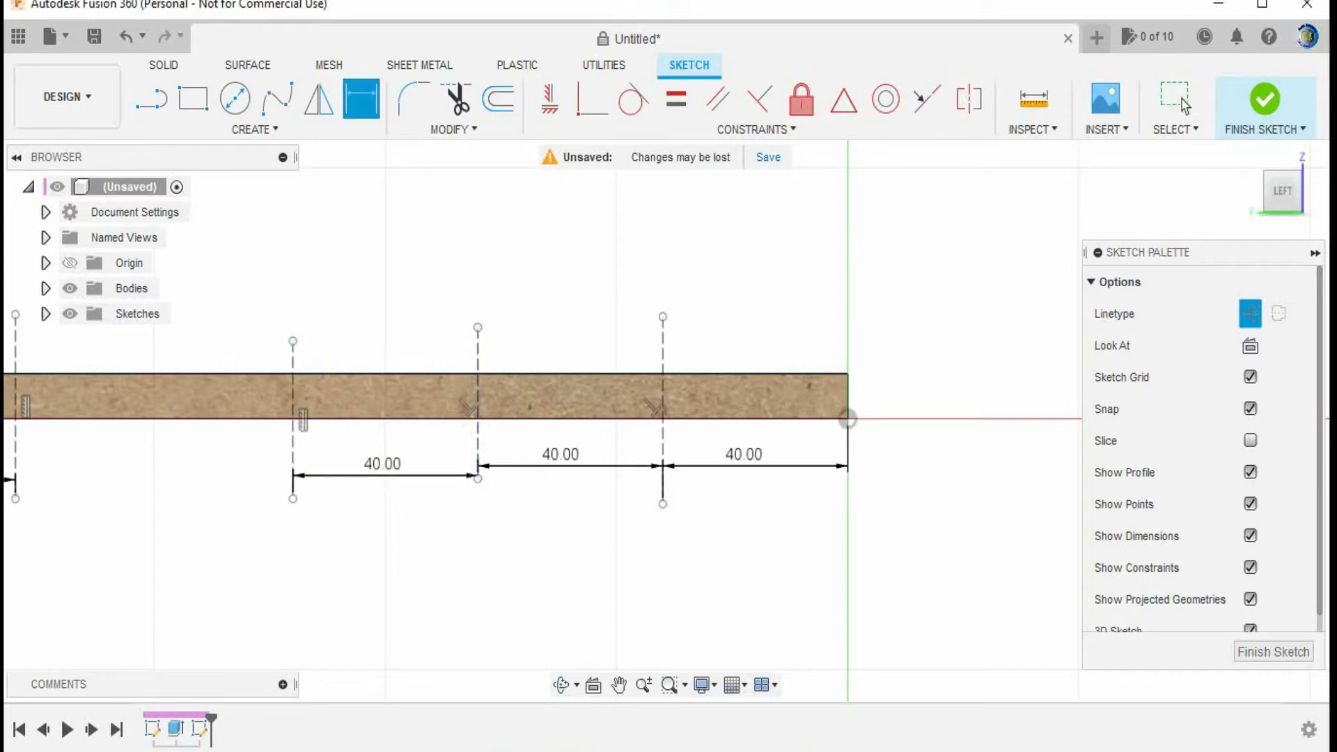
scroll(396, 485, "down", 3)
mouse_move(395, 484)
middle_mouse_down()
mouse_move(833, 512)
mouse_move(654, 454)
middle_mouse_up()
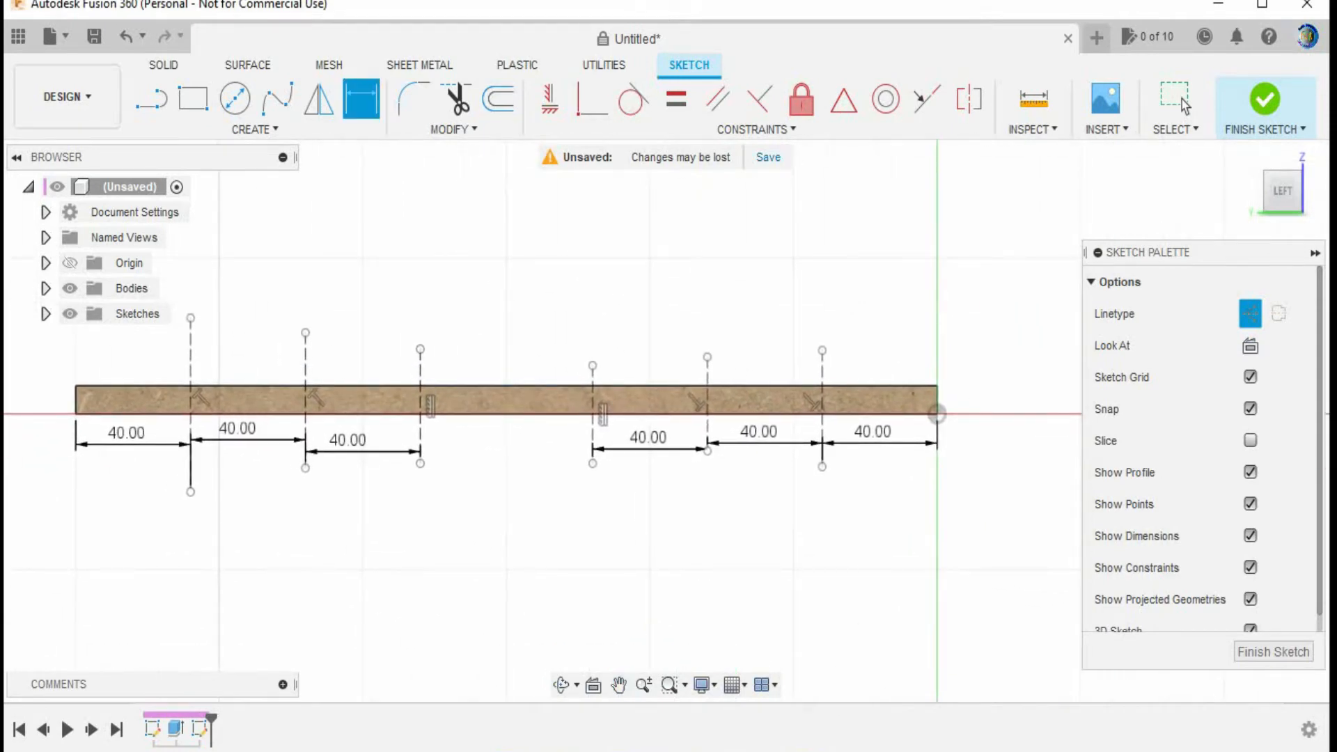
- Draw solid-line 40 x 9 mm rectangles over the first and third 40 mm segments from the rear end of the side face
key("r")
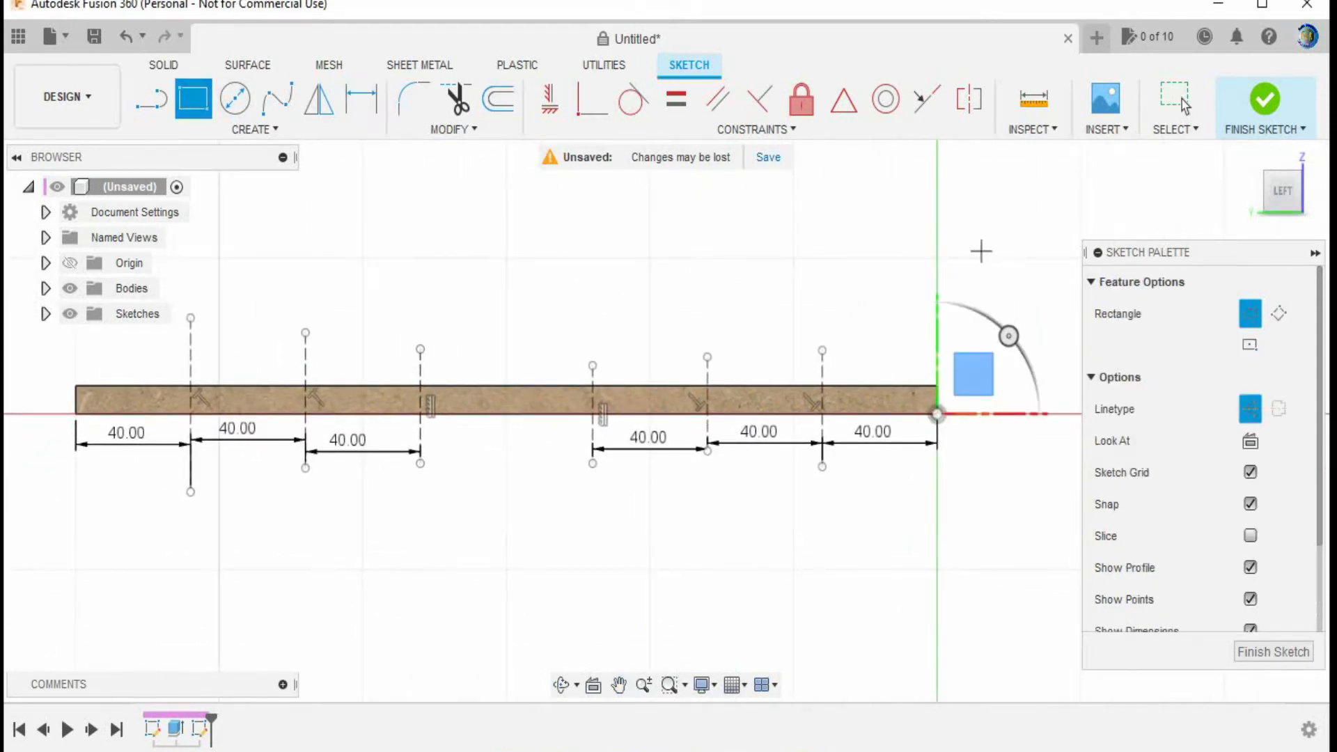
left_click(1250, 408)
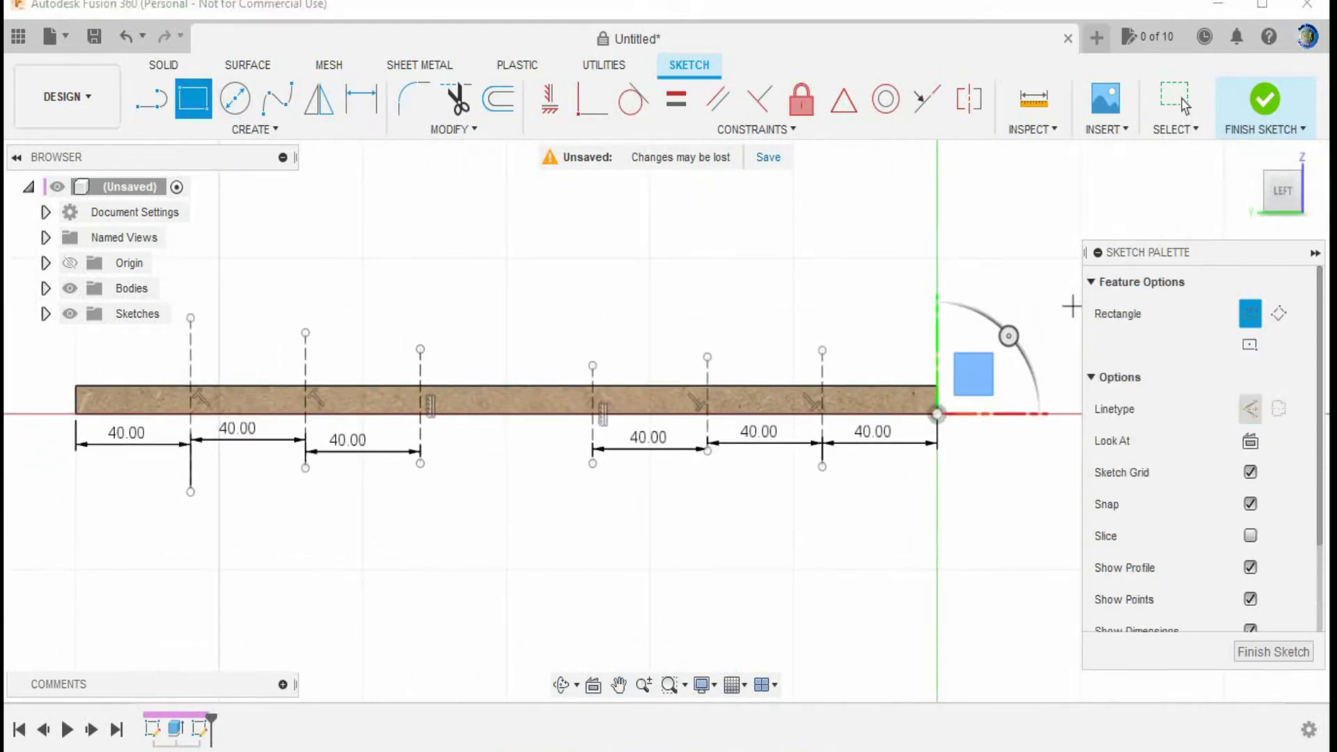
left_click(75, 385)
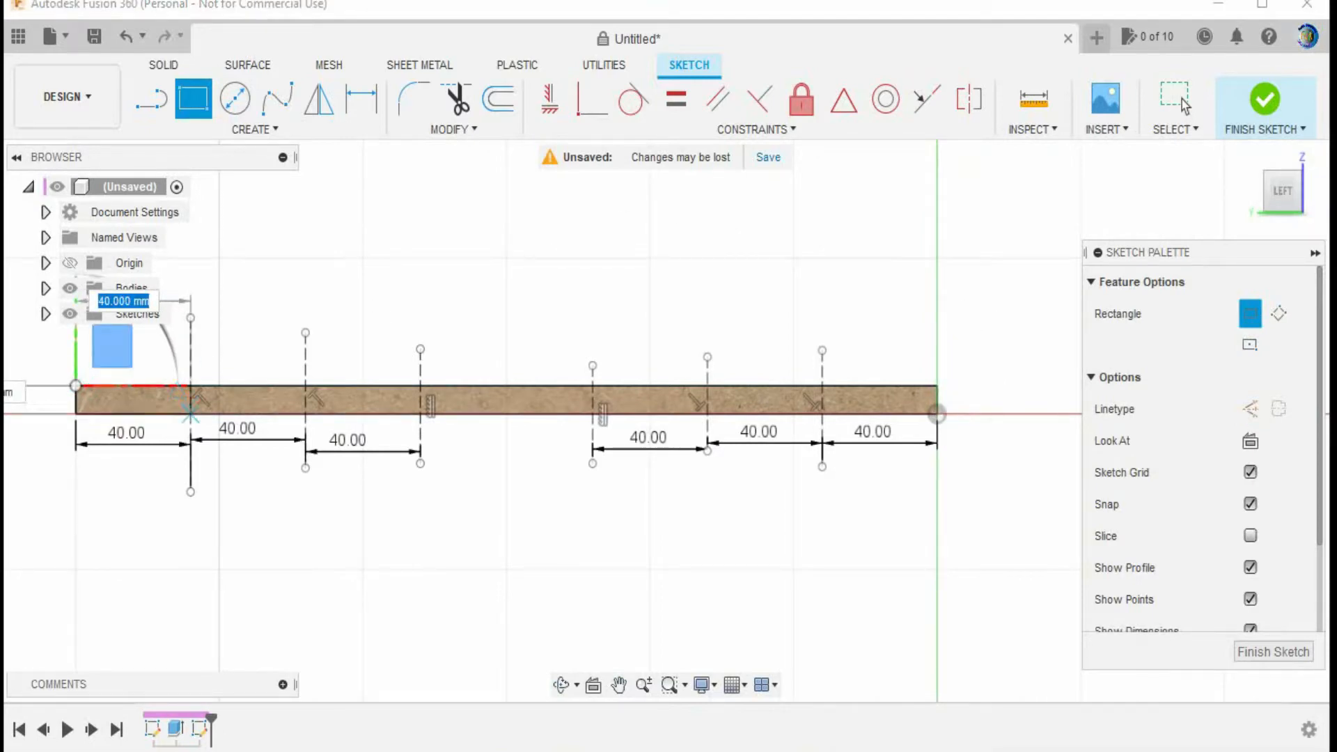
left_click(190, 414)
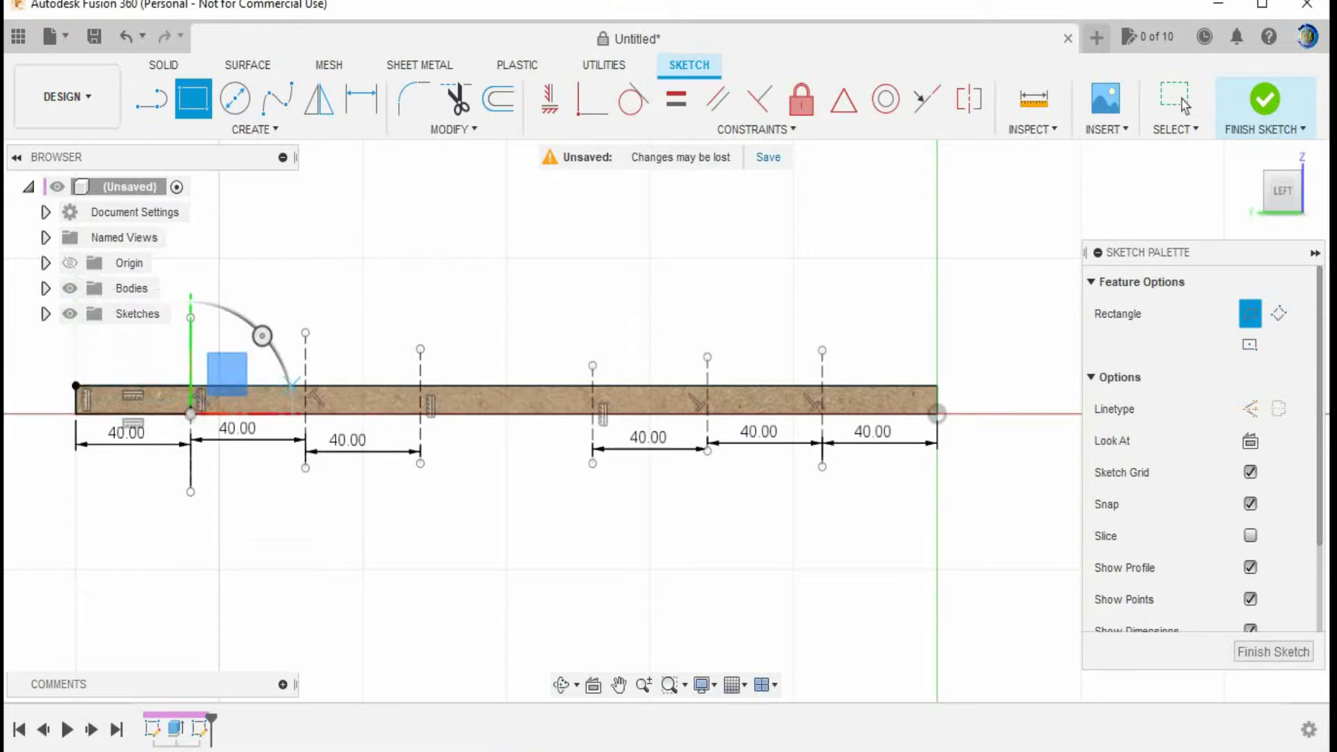
left_click(75, 385)
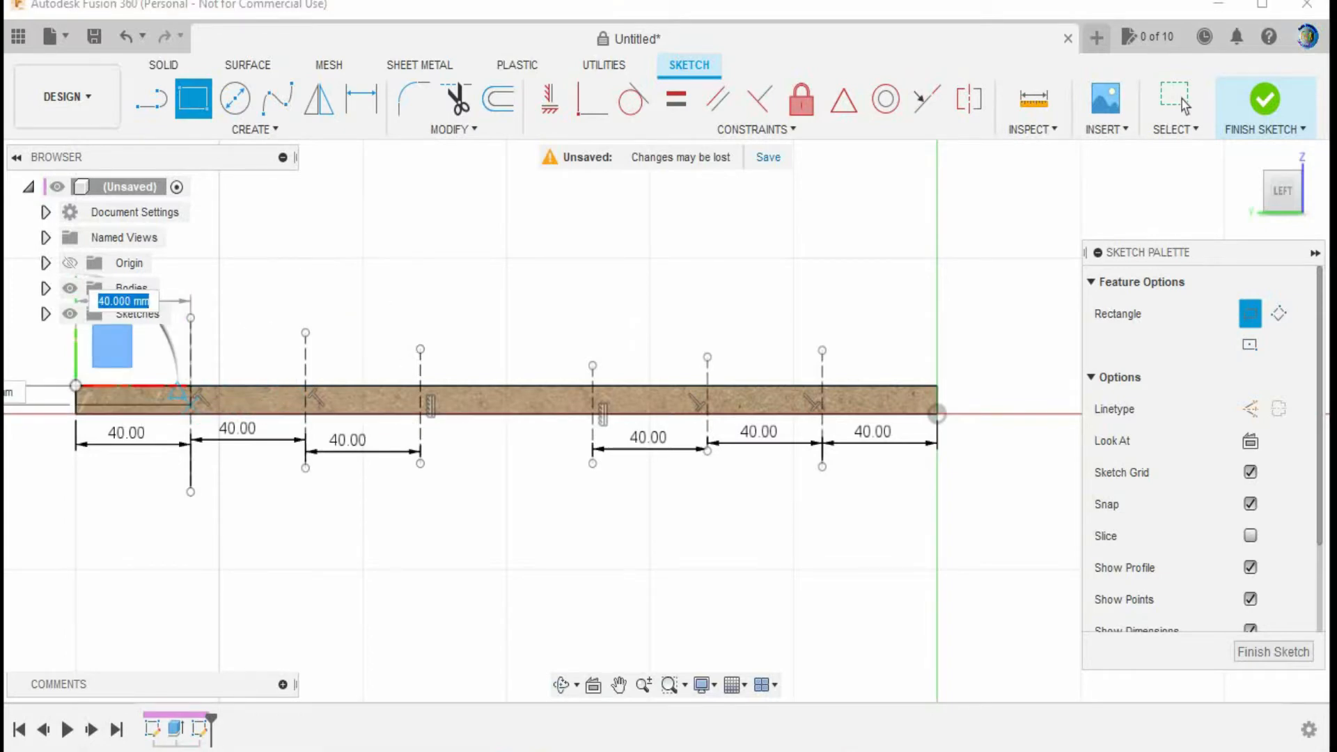
left_click(190, 414)
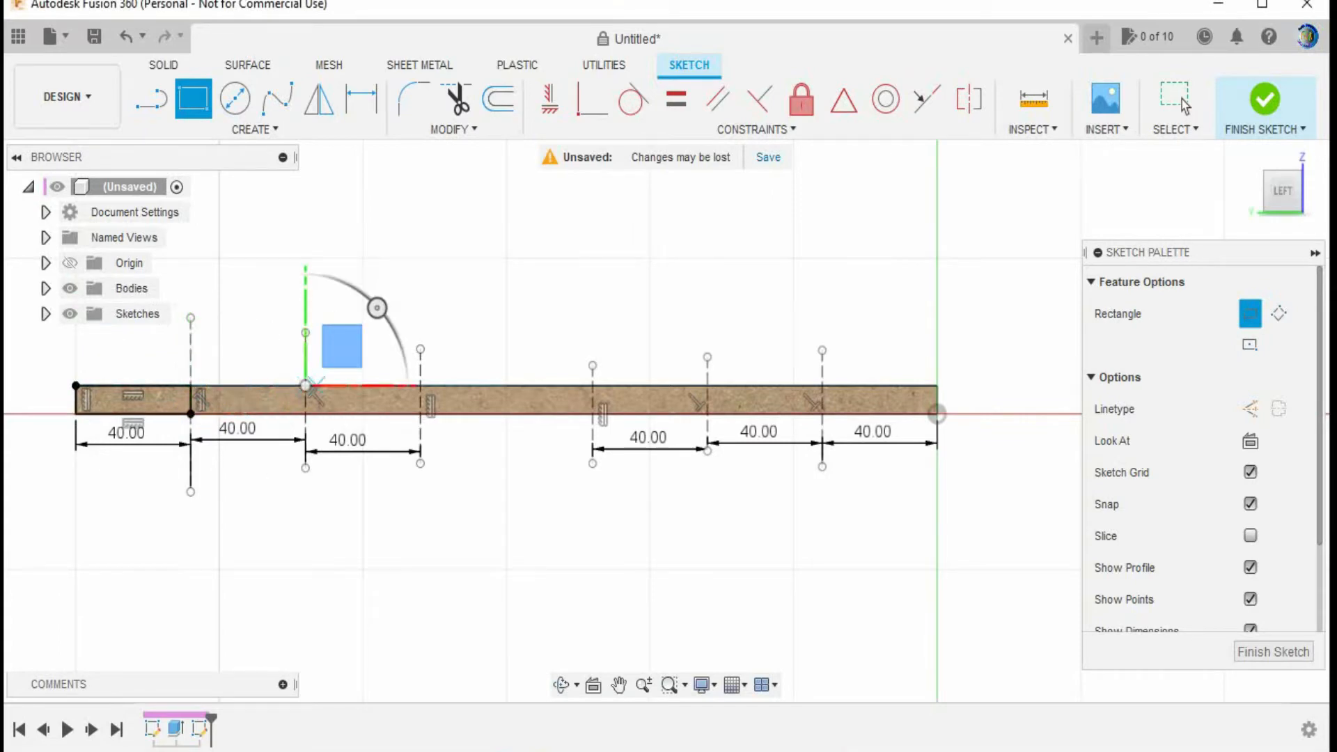
left_click(305, 385)
left_click(420, 414)
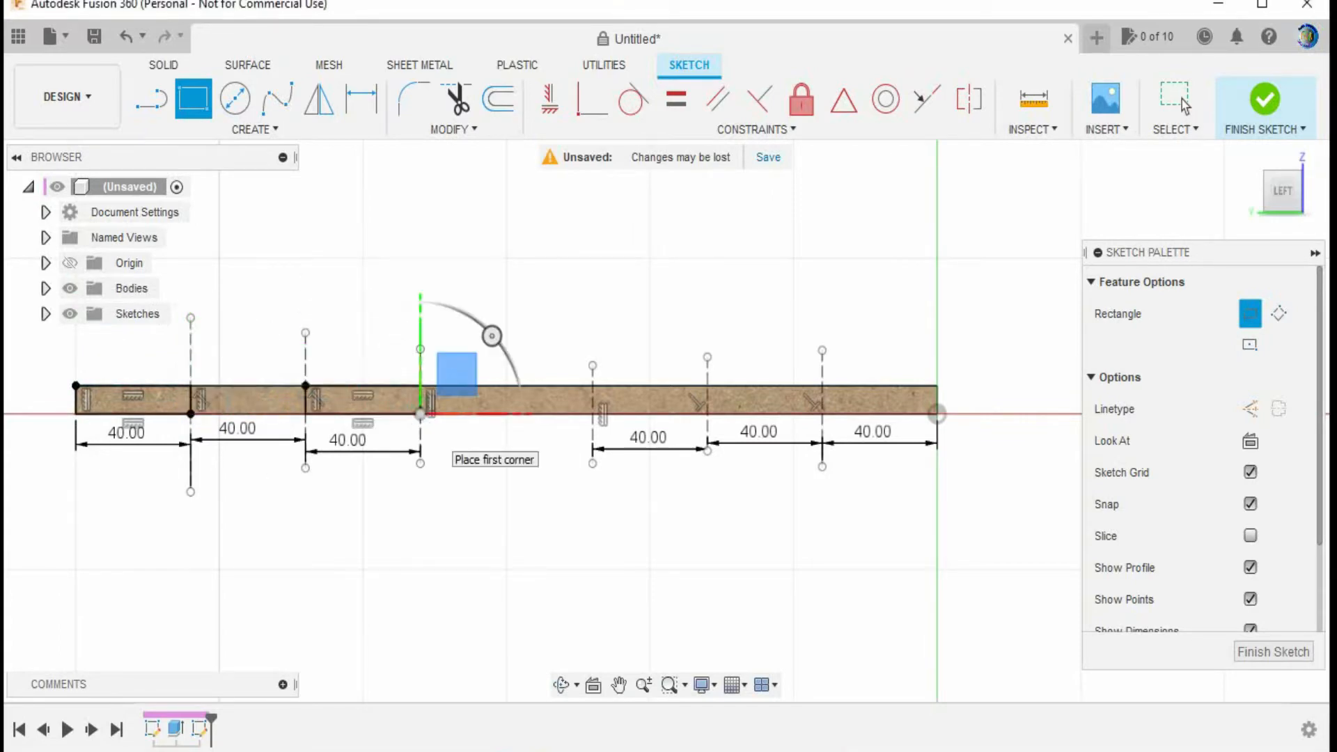
- Draw matching 40 x 9 mm rectangles over the third and first 40 mm segments from the front end of the side face
left_click(591, 385)
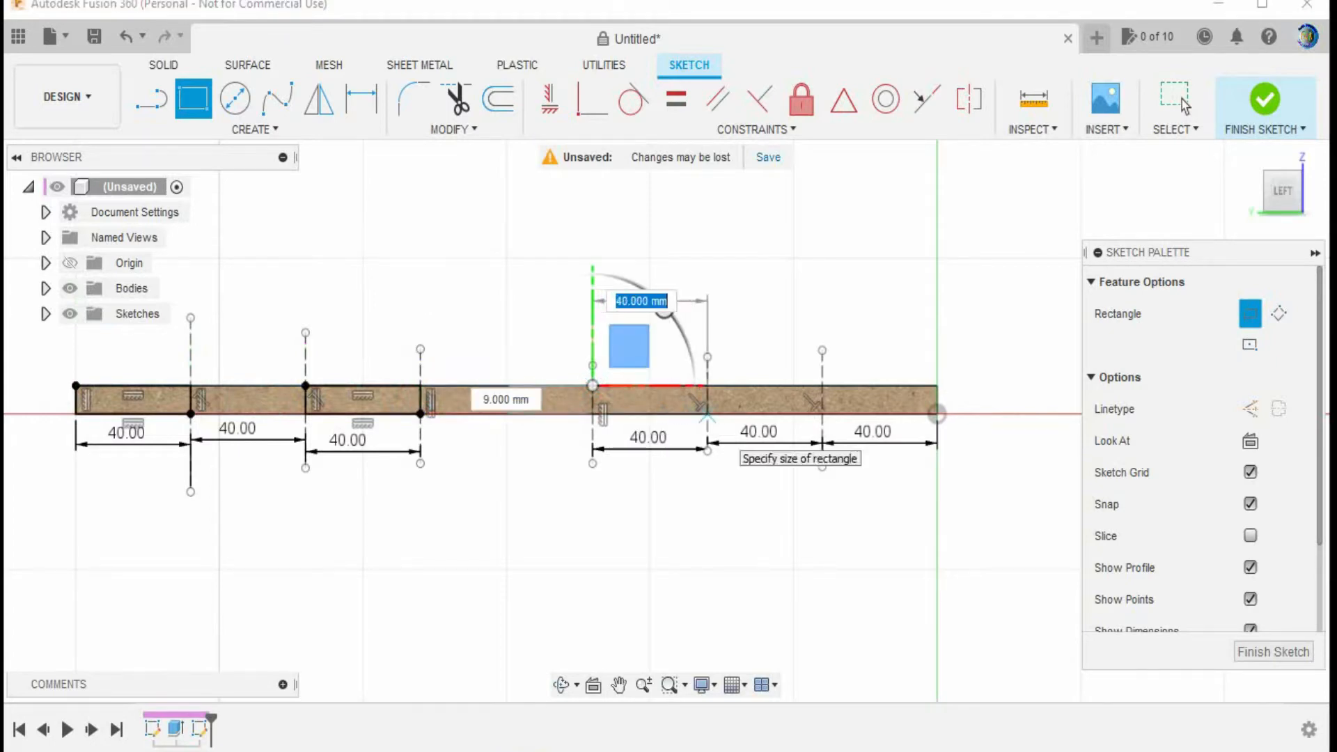
left_click(706, 415)
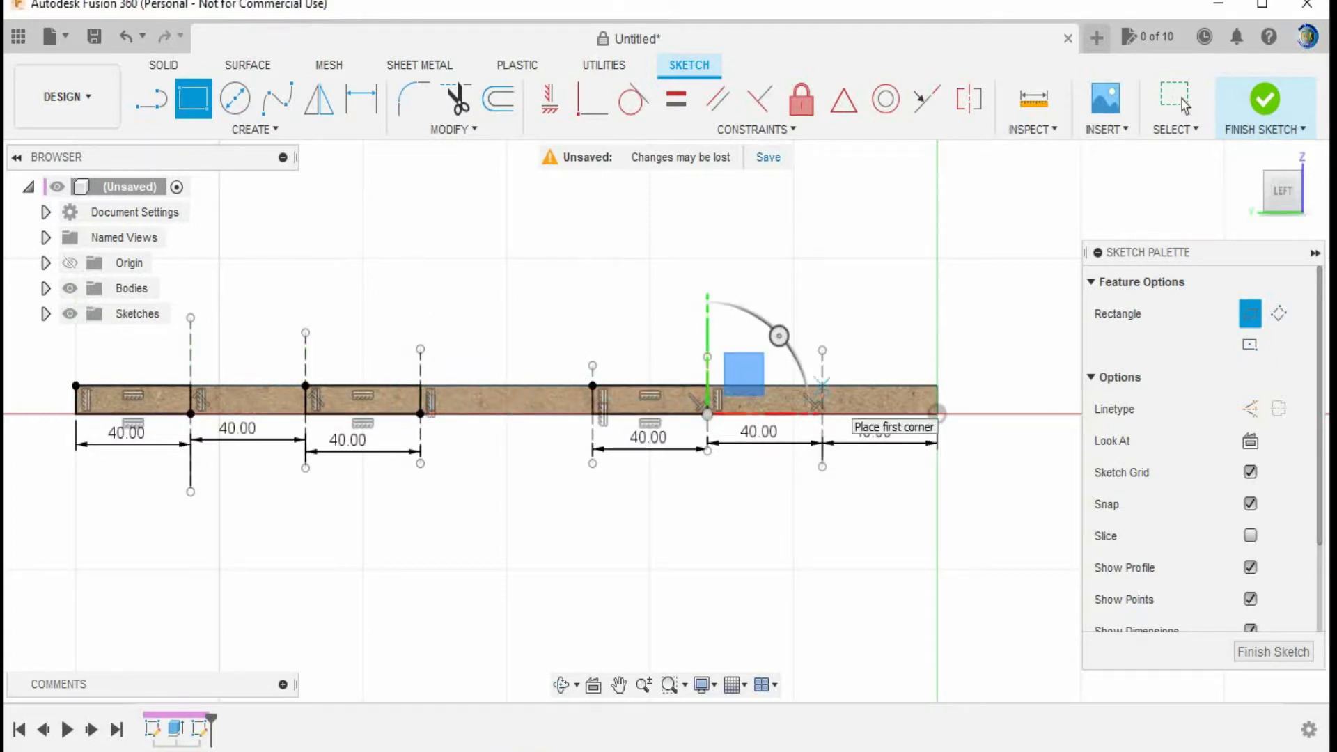
left_click(822, 385)
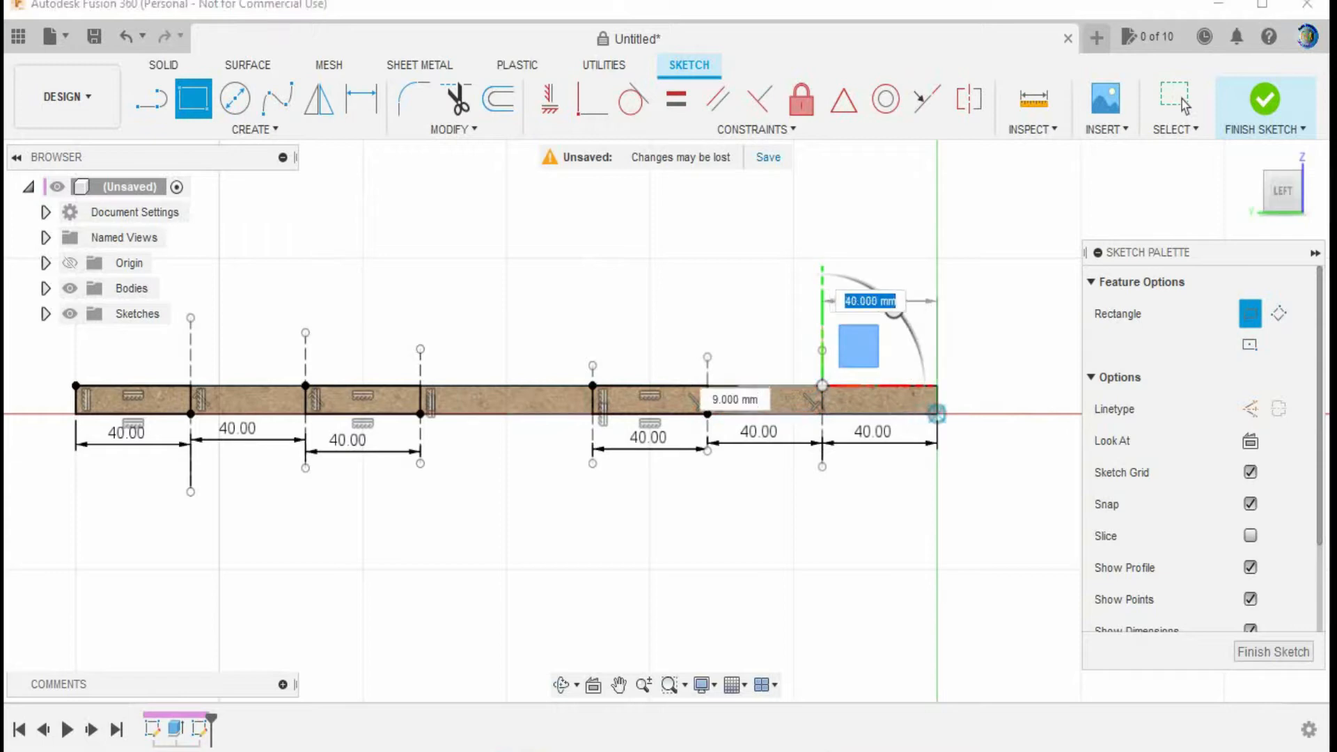
left_click(936, 414)
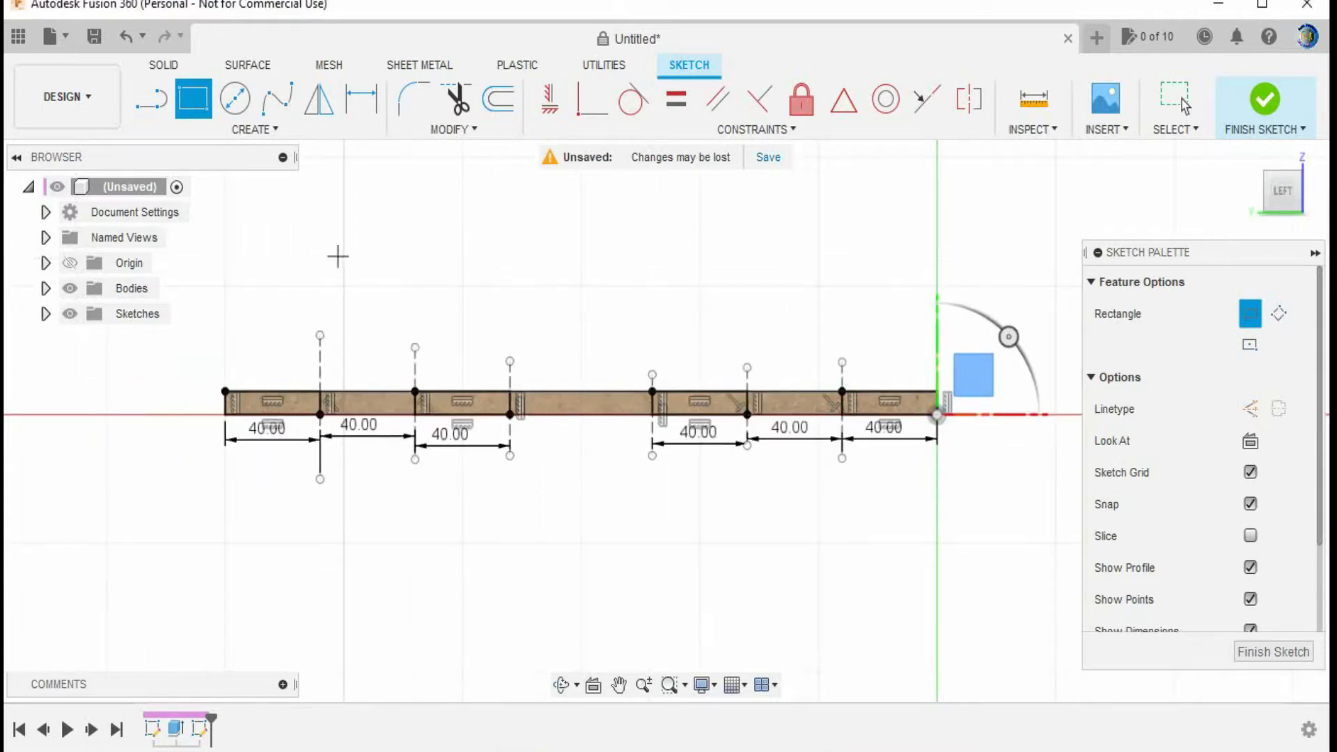
- Extrude the four 40 x 9 mm rectangles inward as a cut to form the joint notches in the panel's edge
left_click(165, 65)
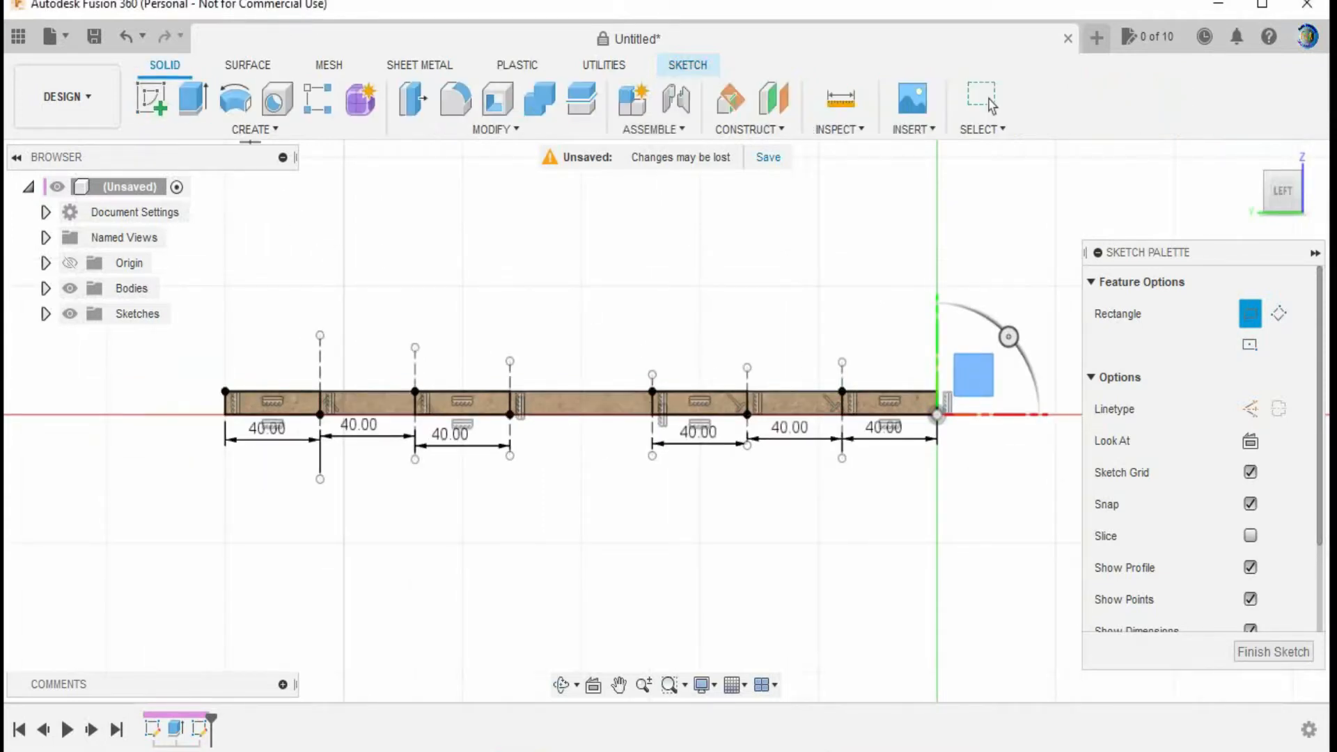
left_click(193, 97)
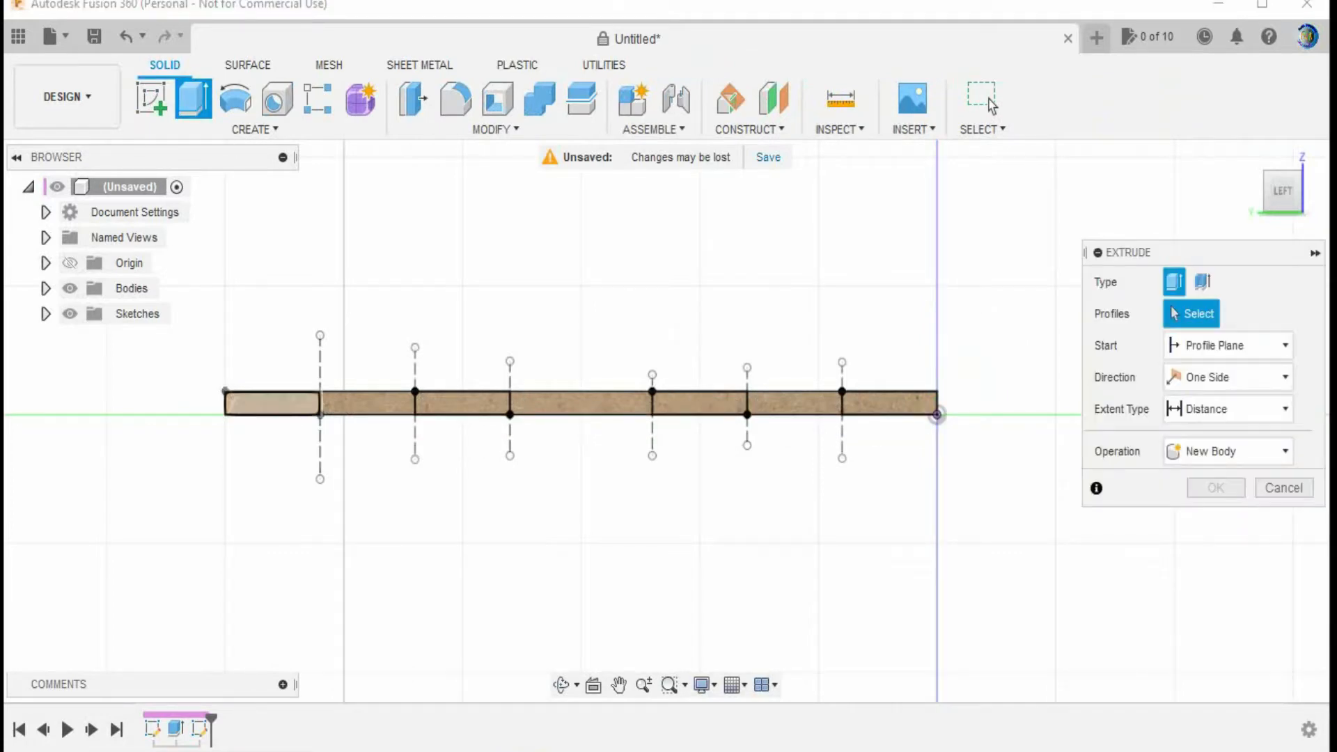
left_click(272, 404)
left_click(462, 402)
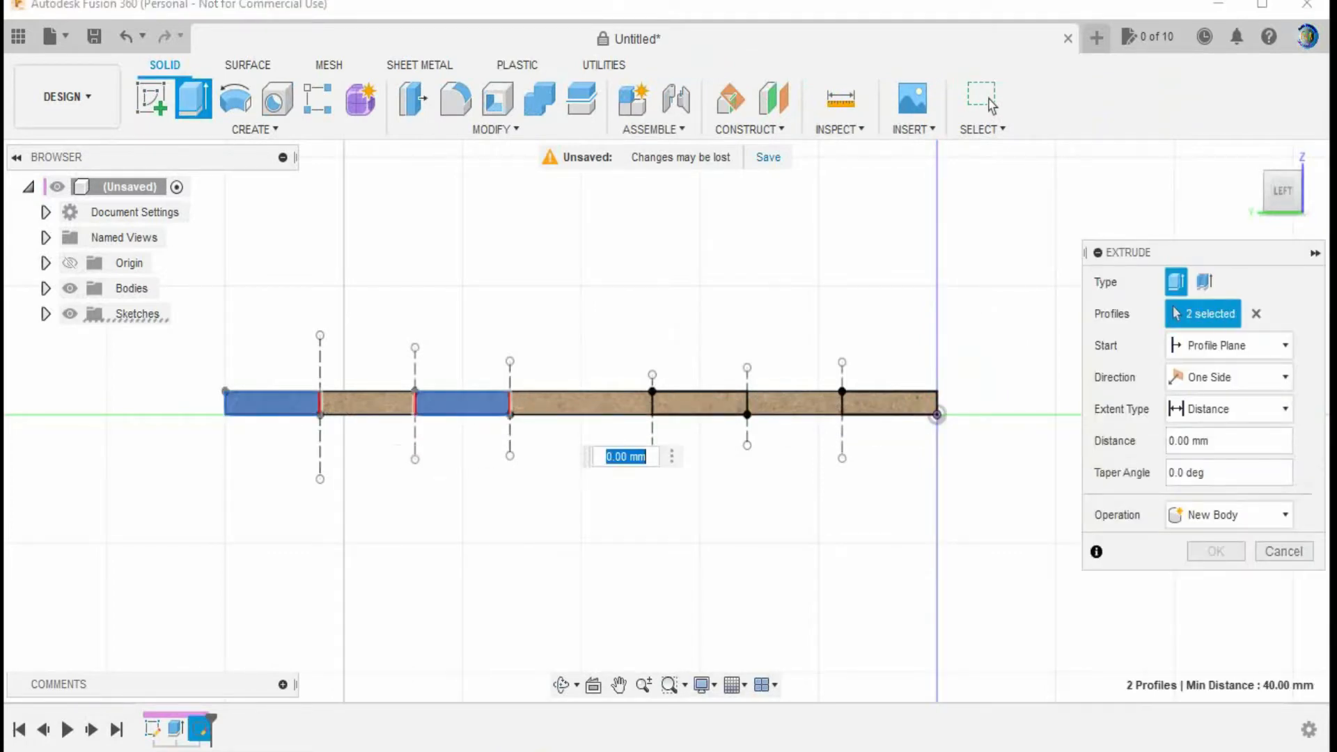
left_click(699, 403)
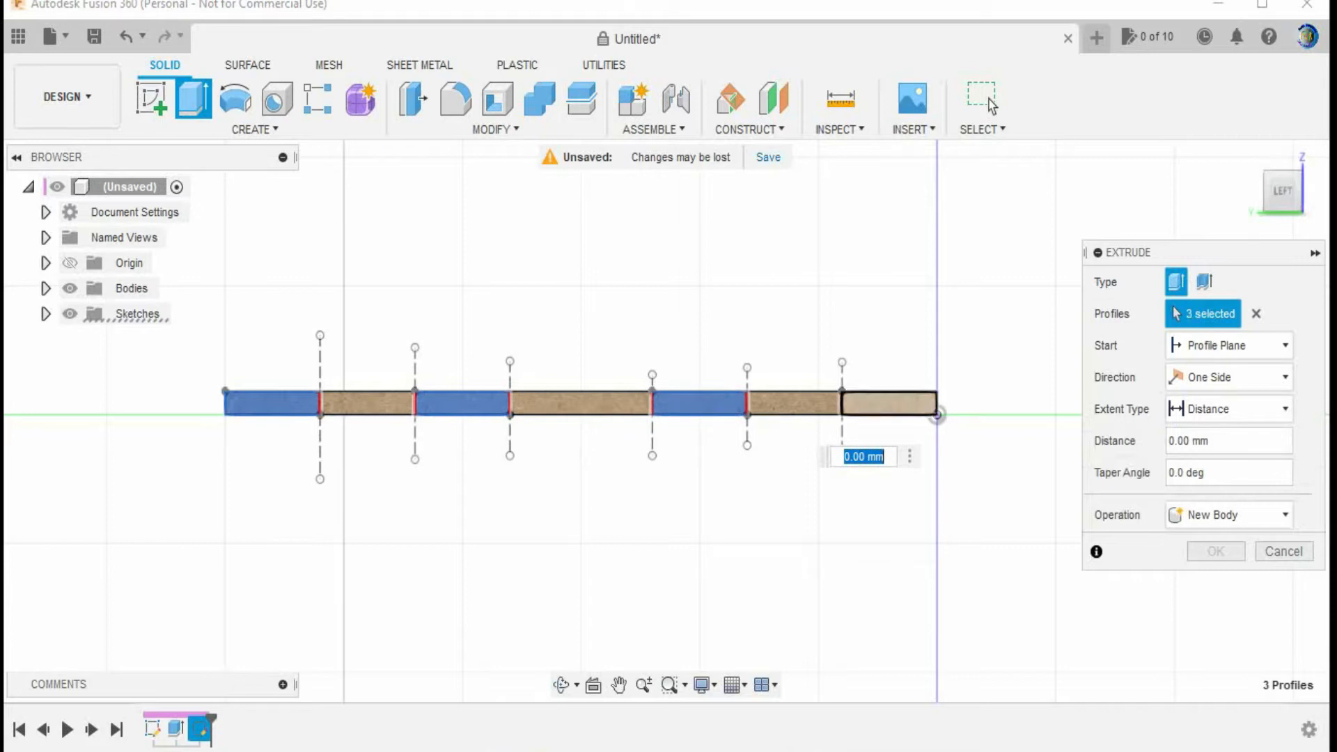
left_click(888, 402)
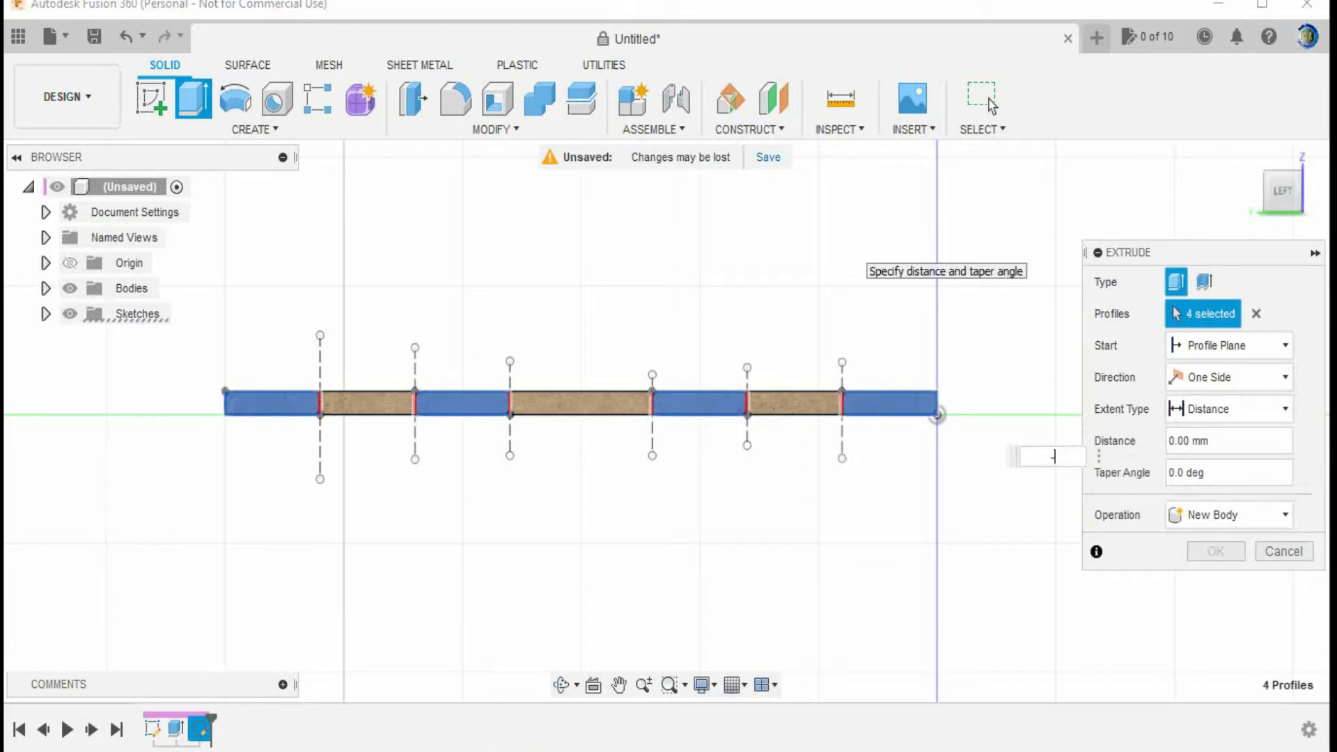
left_click(992, 104)
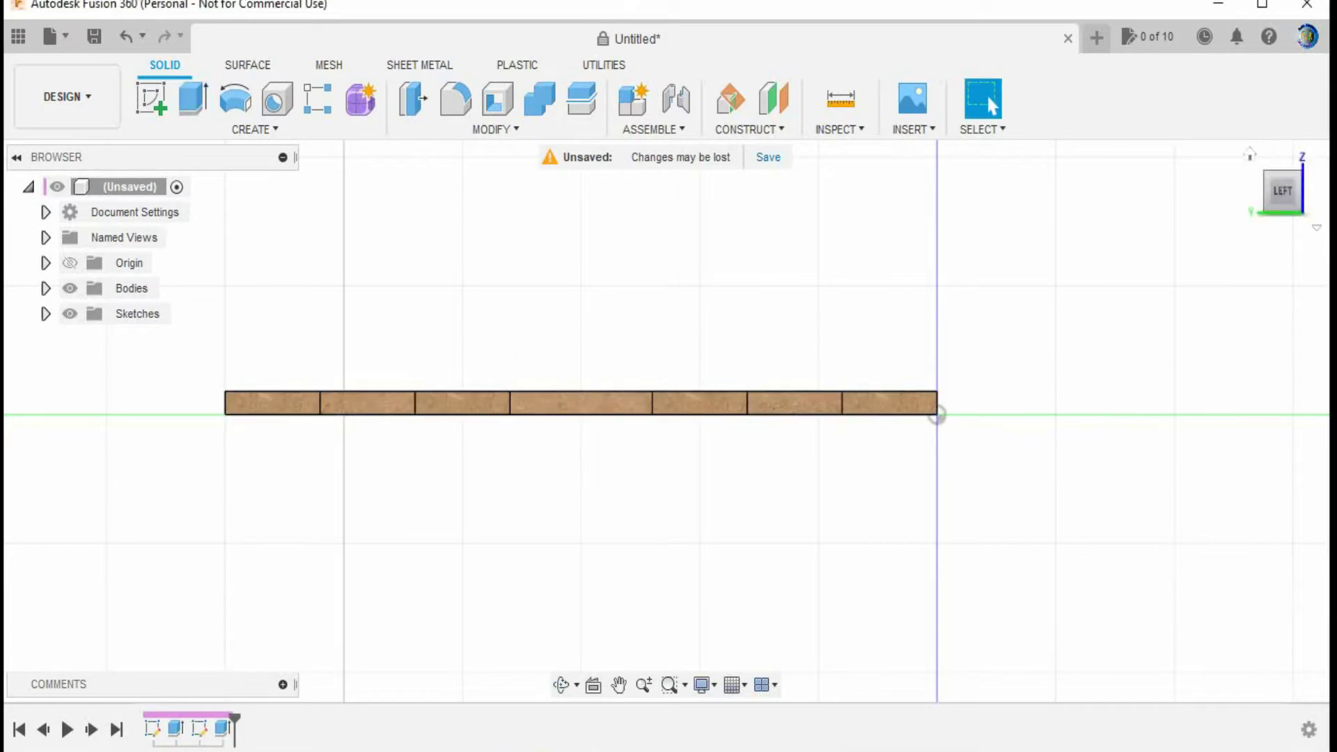
- Select the side face at the panel's opposite 300 mm end to repeat the joint layout there
left_click(1250, 155)
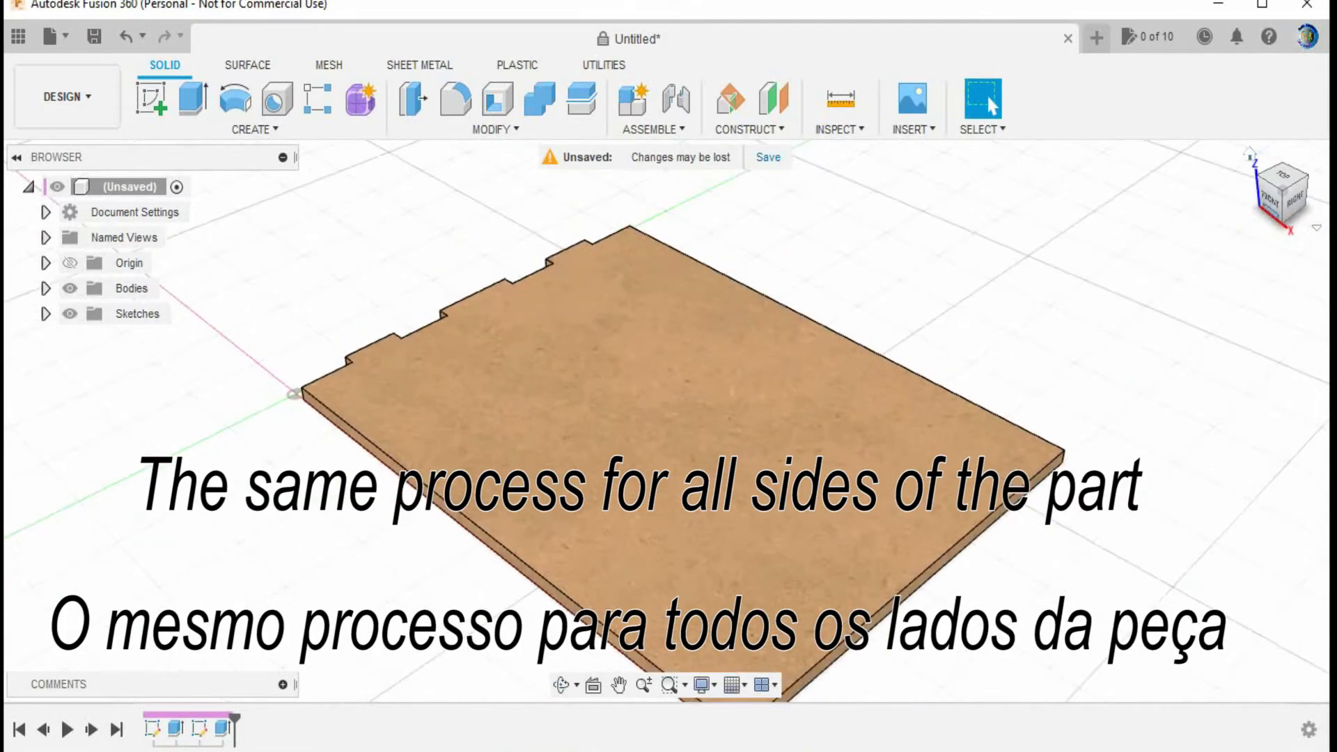
left_click(1294, 198)
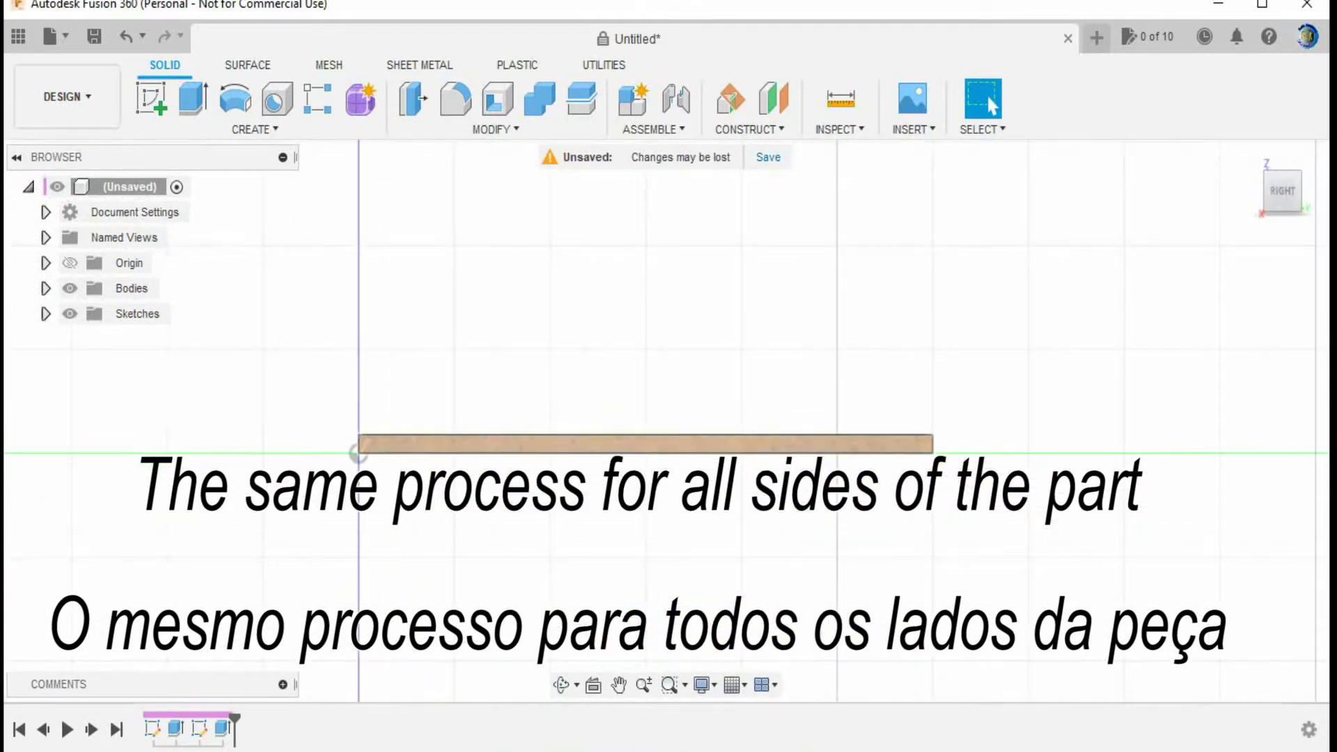
left_click(645, 445)
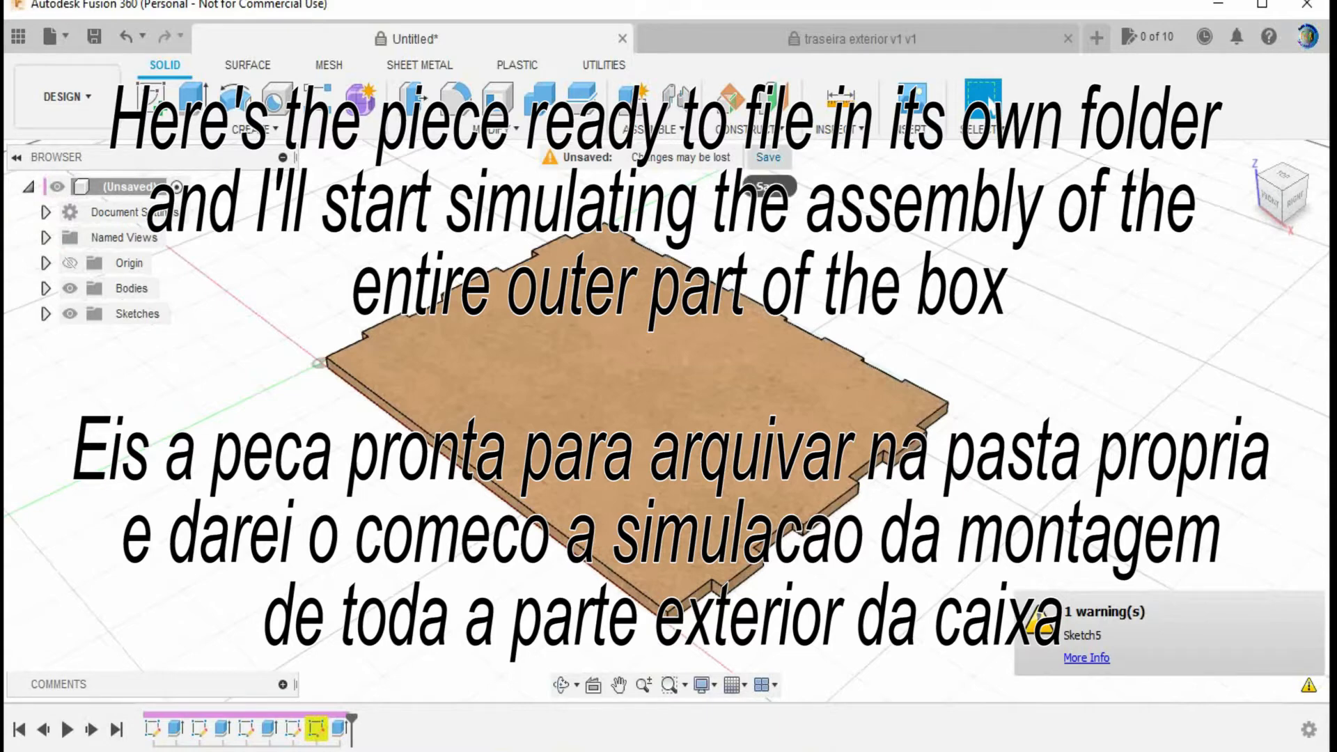
- Save the finished panel as "base e topo exterior" in the exterior folder of the caixa hobby project
left_click(769, 157)
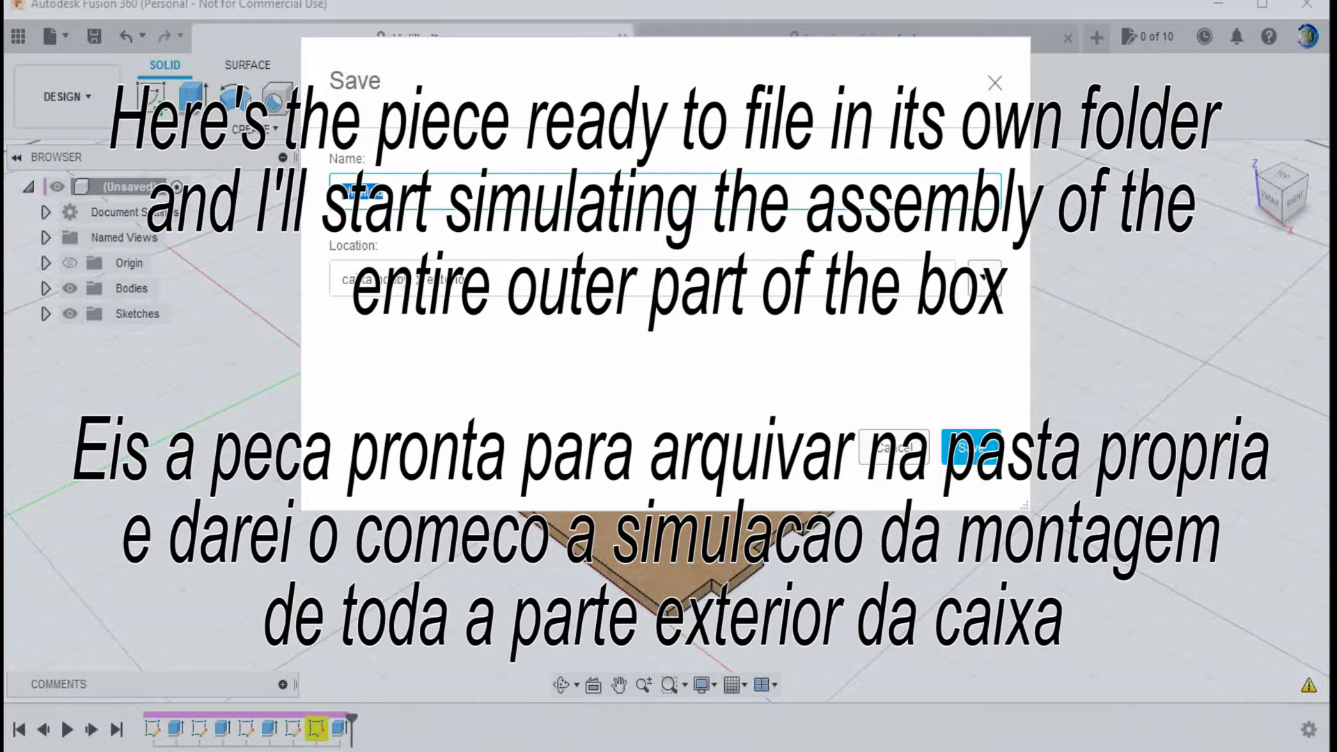
key("BackSpace")
type("parede top")
type("o exterior")
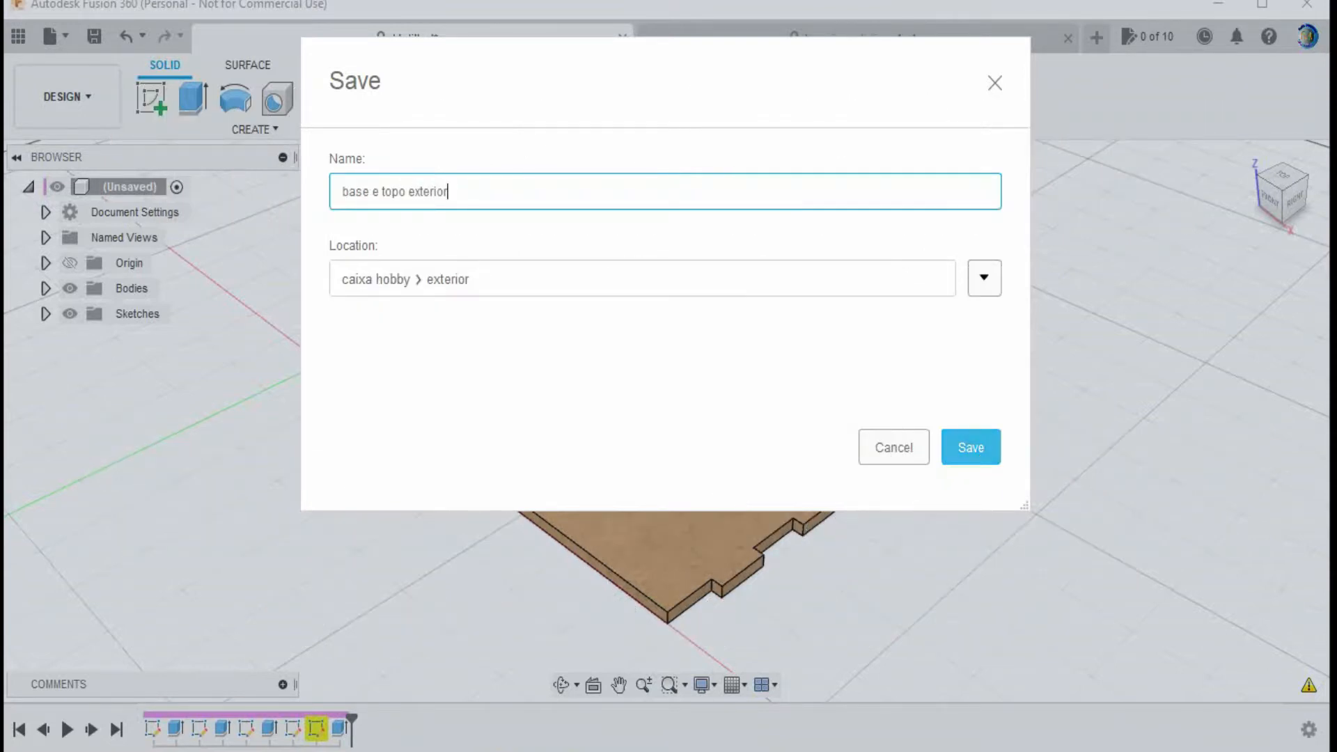
left_click(971, 447)
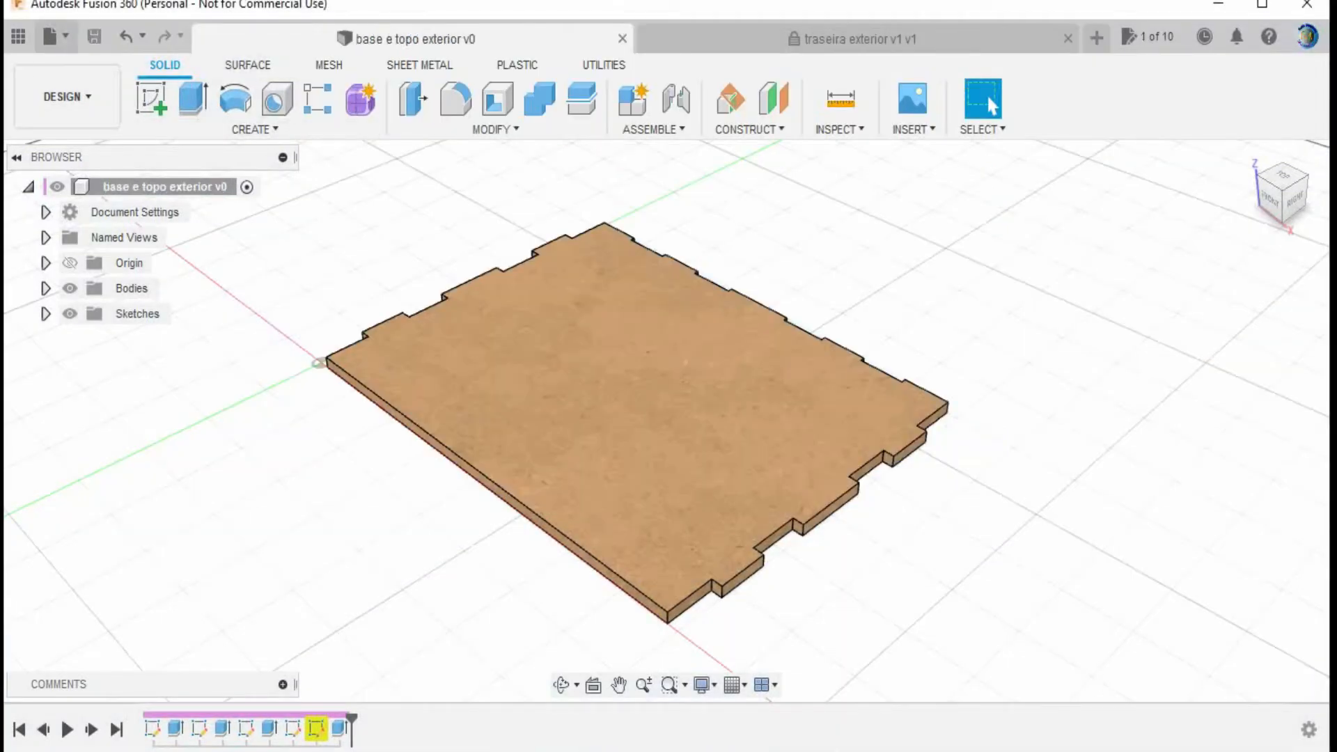
- Export the panel as the Fusion 360 archive "base e topo exterior v0.f3d" into the desktop folder my box/exterior
left_click(49, 36)
left_click(78, 325)
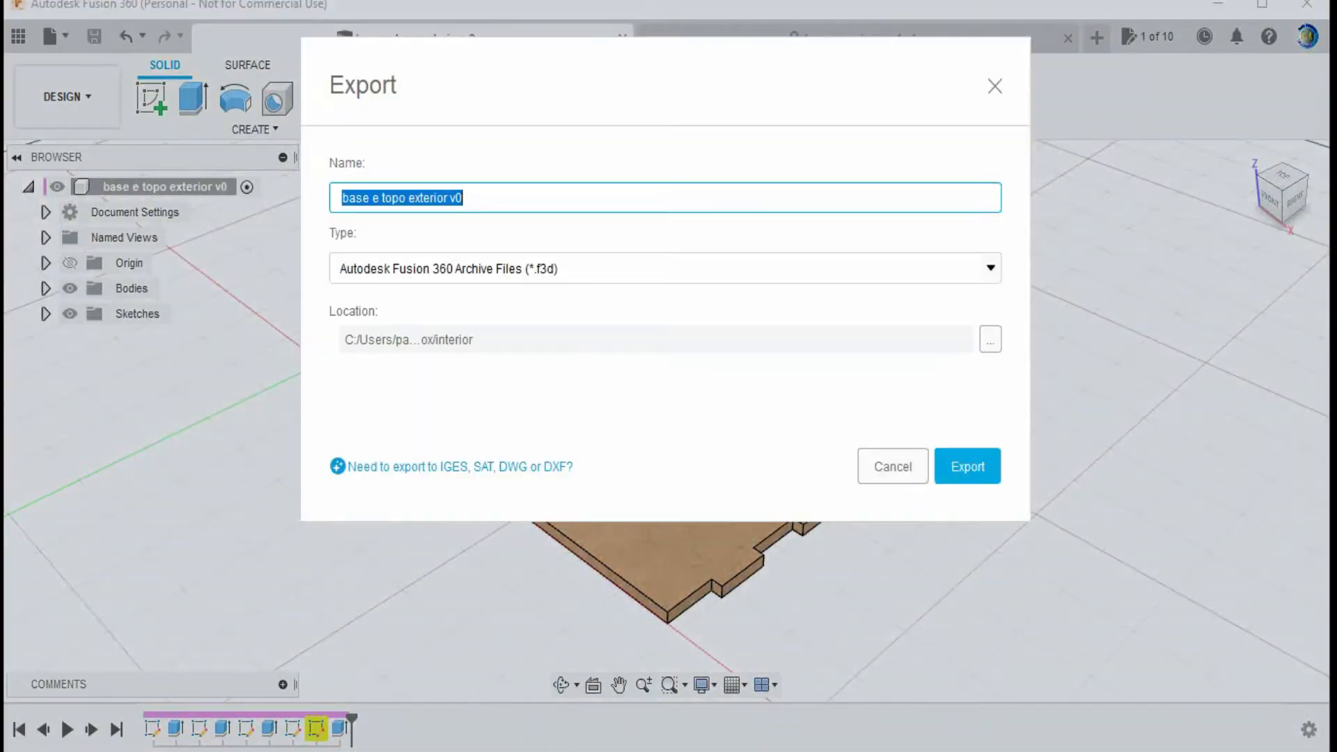
left_click(990, 339)
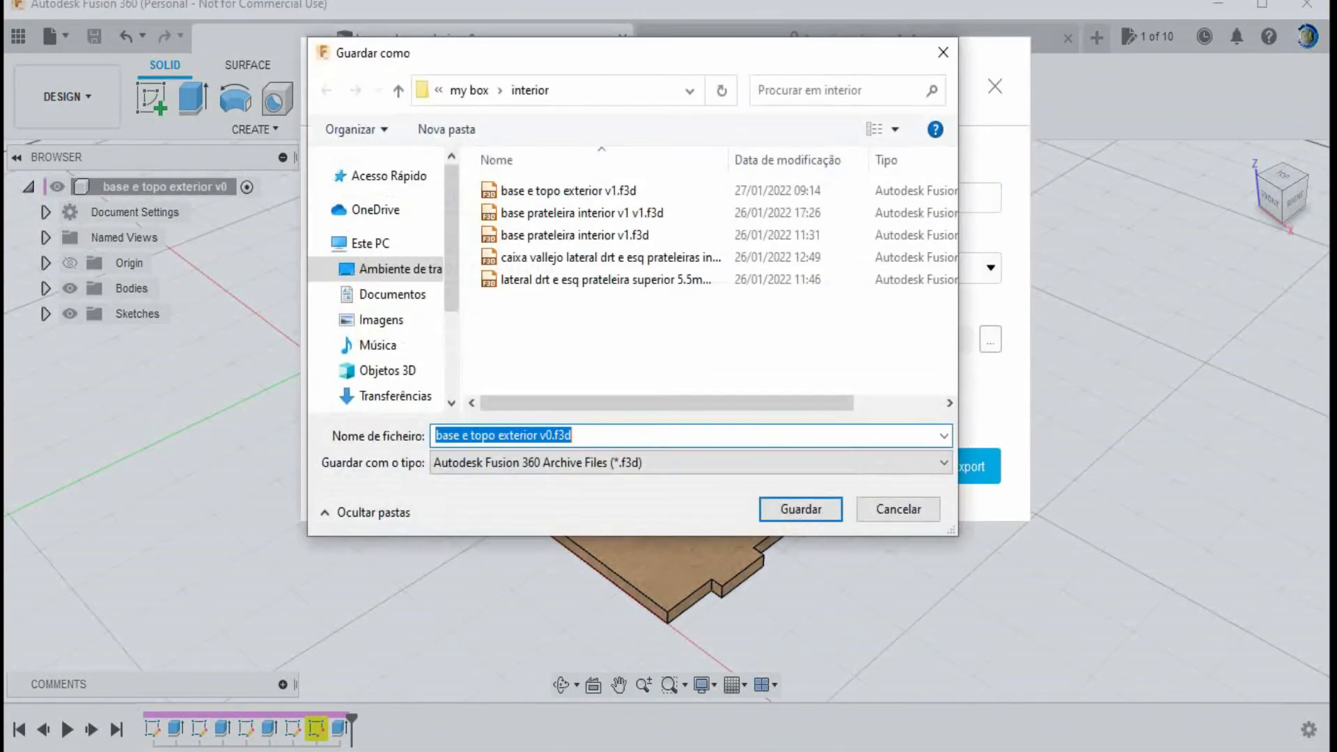
left_click(400, 268)
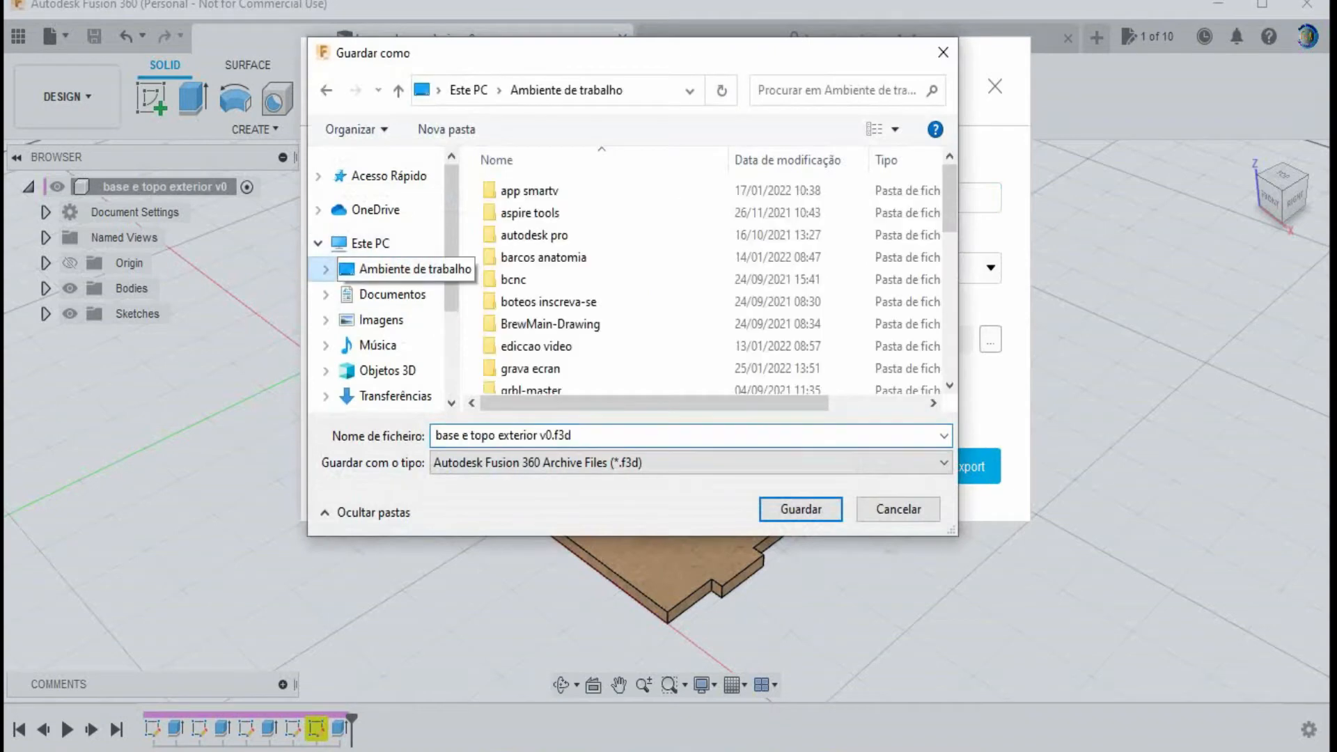
scroll(529, 271, "down", 2)
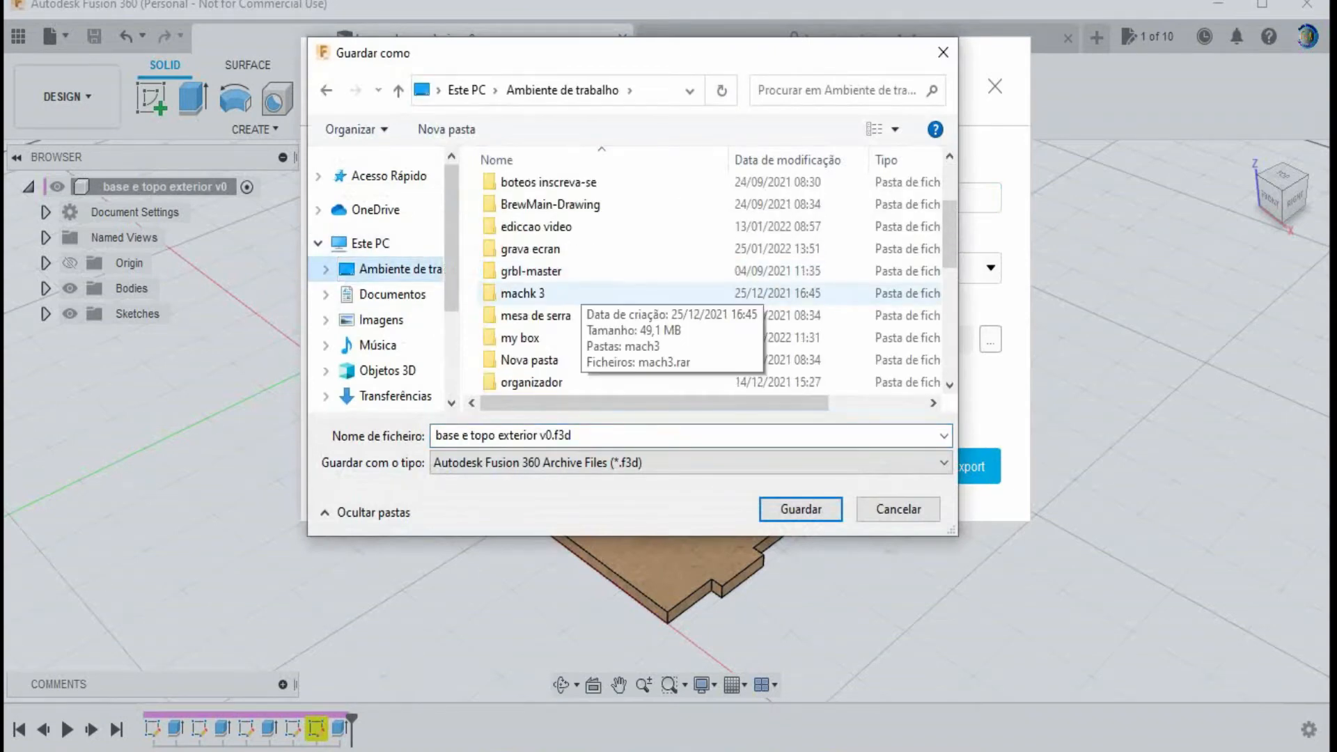
double_click(519, 338)
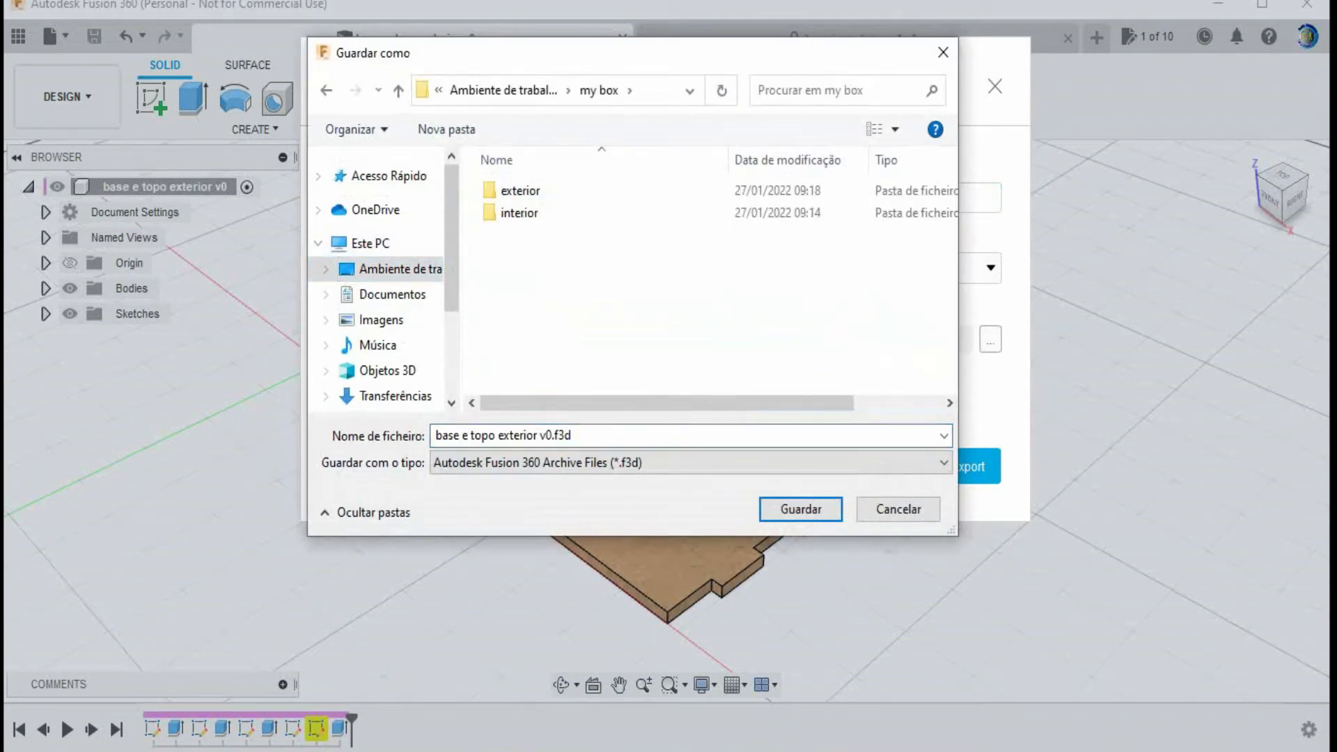
double_click(519, 190)
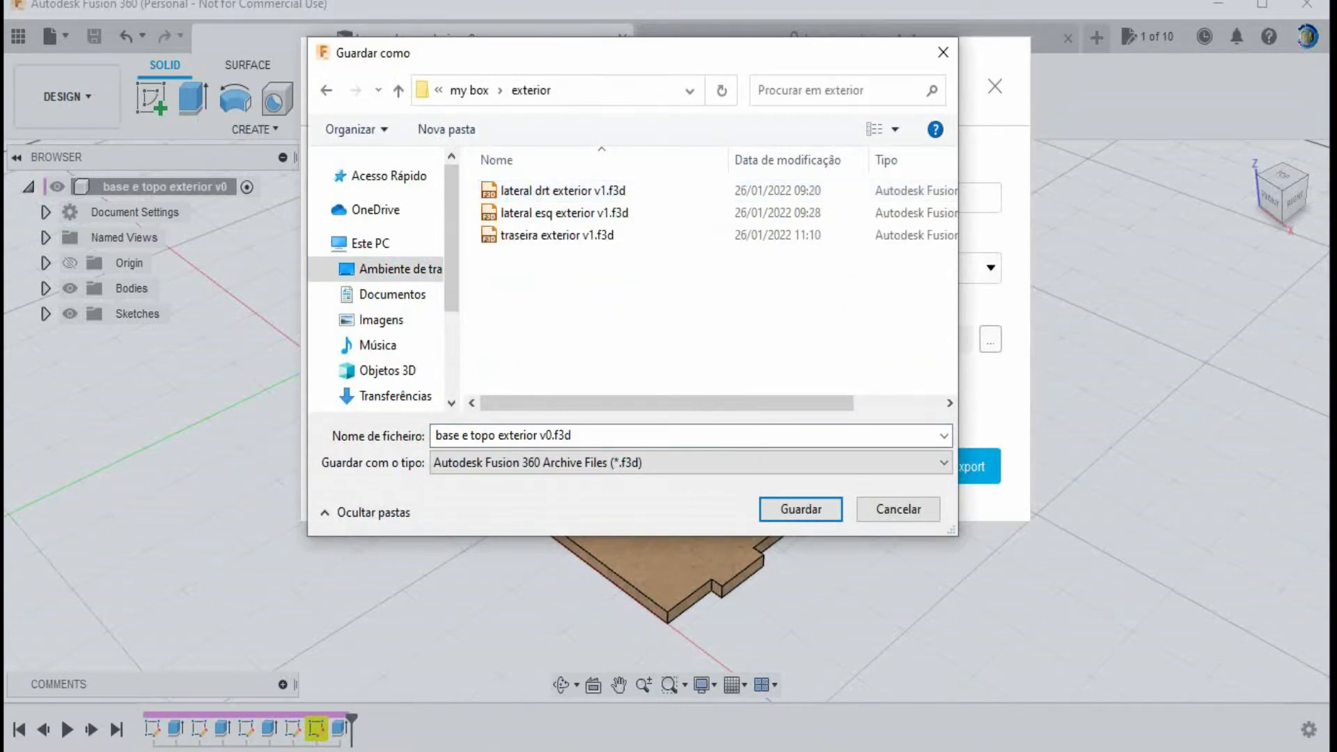
key("Return")
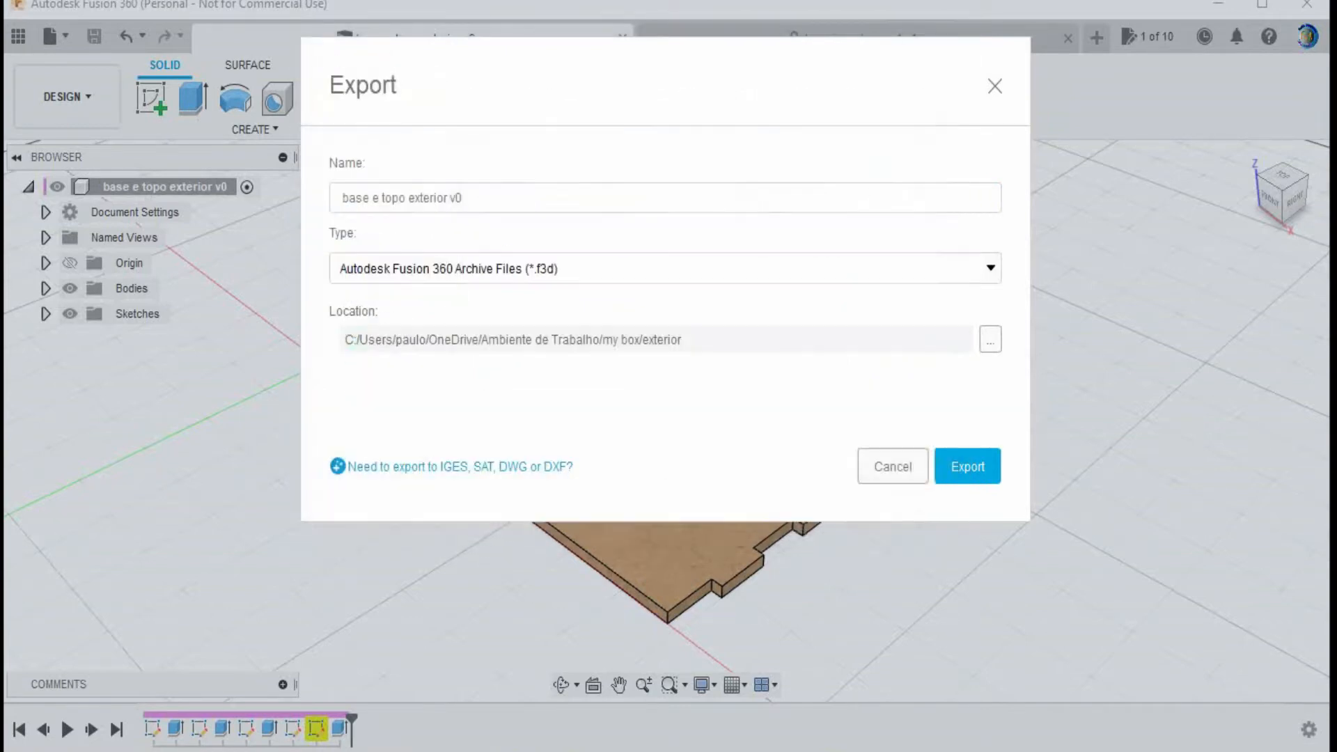
key("Return")
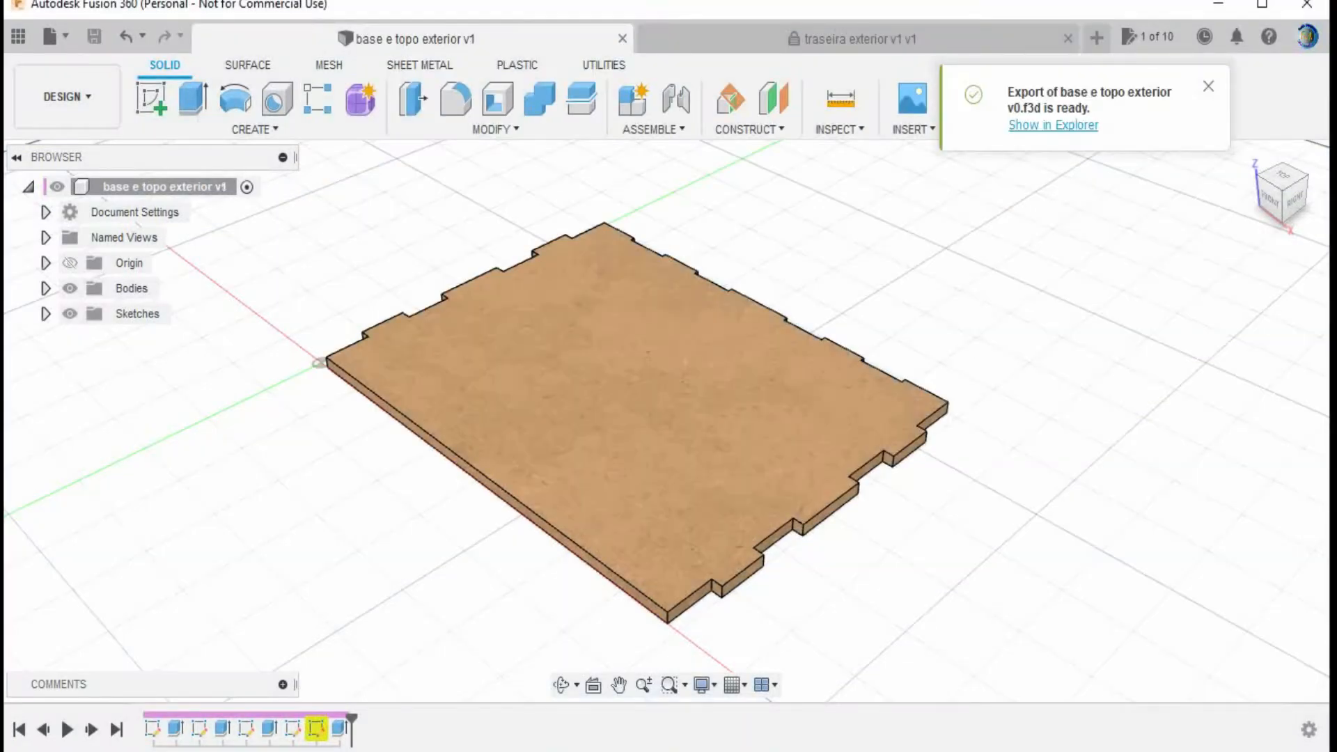
- Insert the right side panel "lateral drt exterior" into the base panel's design and rotate it 90° about X and -90° about Y
left_click(859, 39)
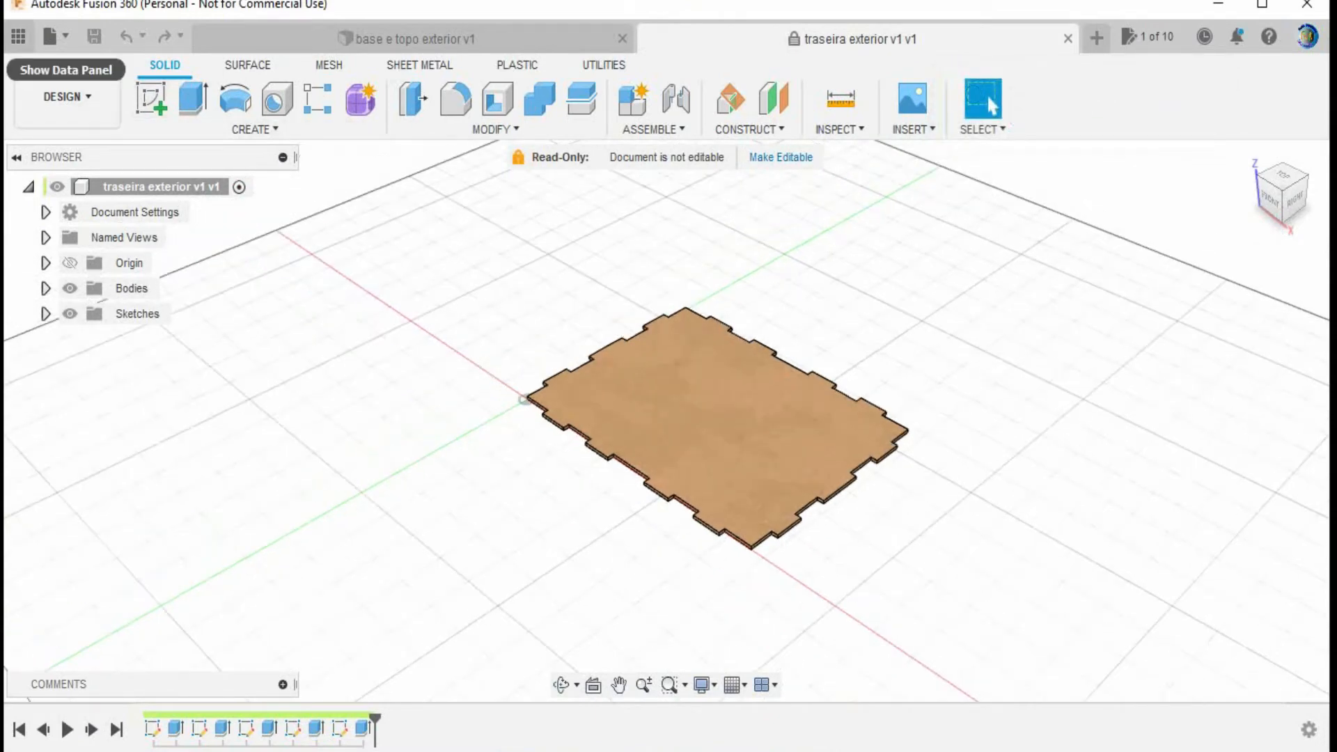
left_click(414, 39)
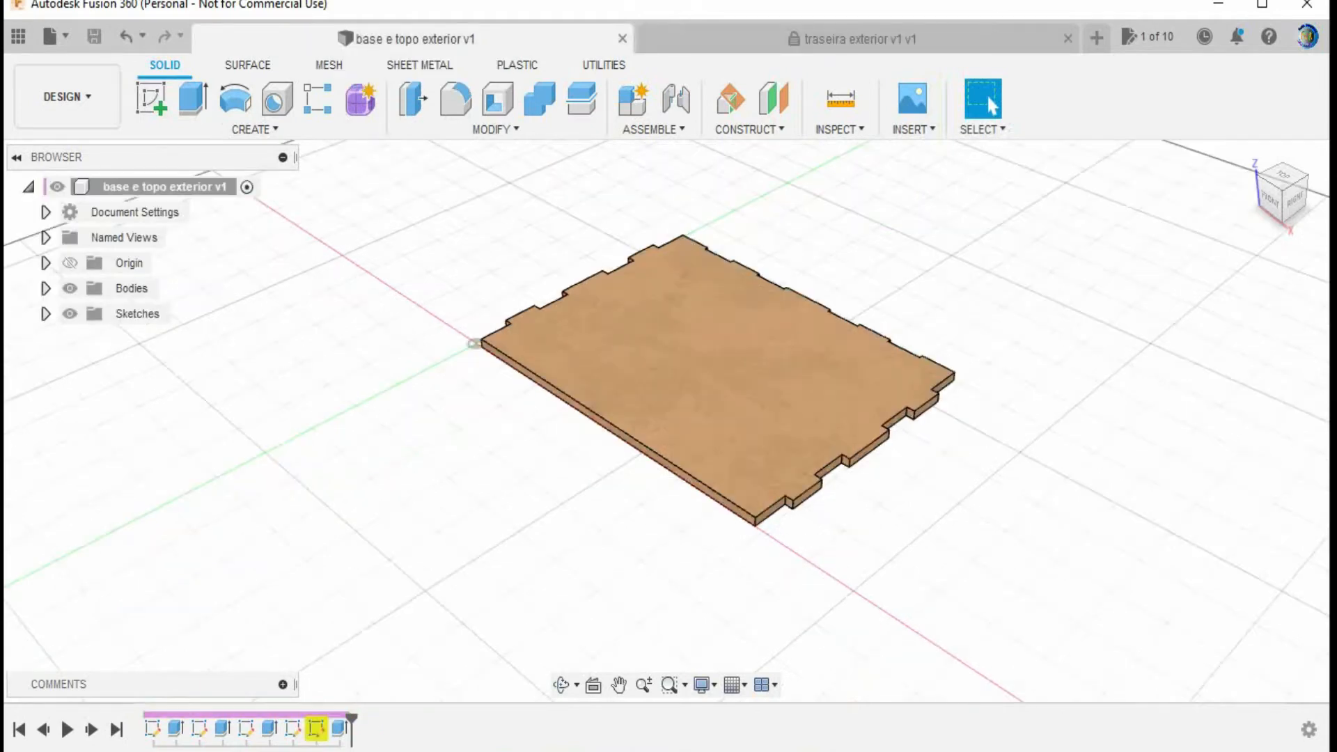
left_click(18, 37)
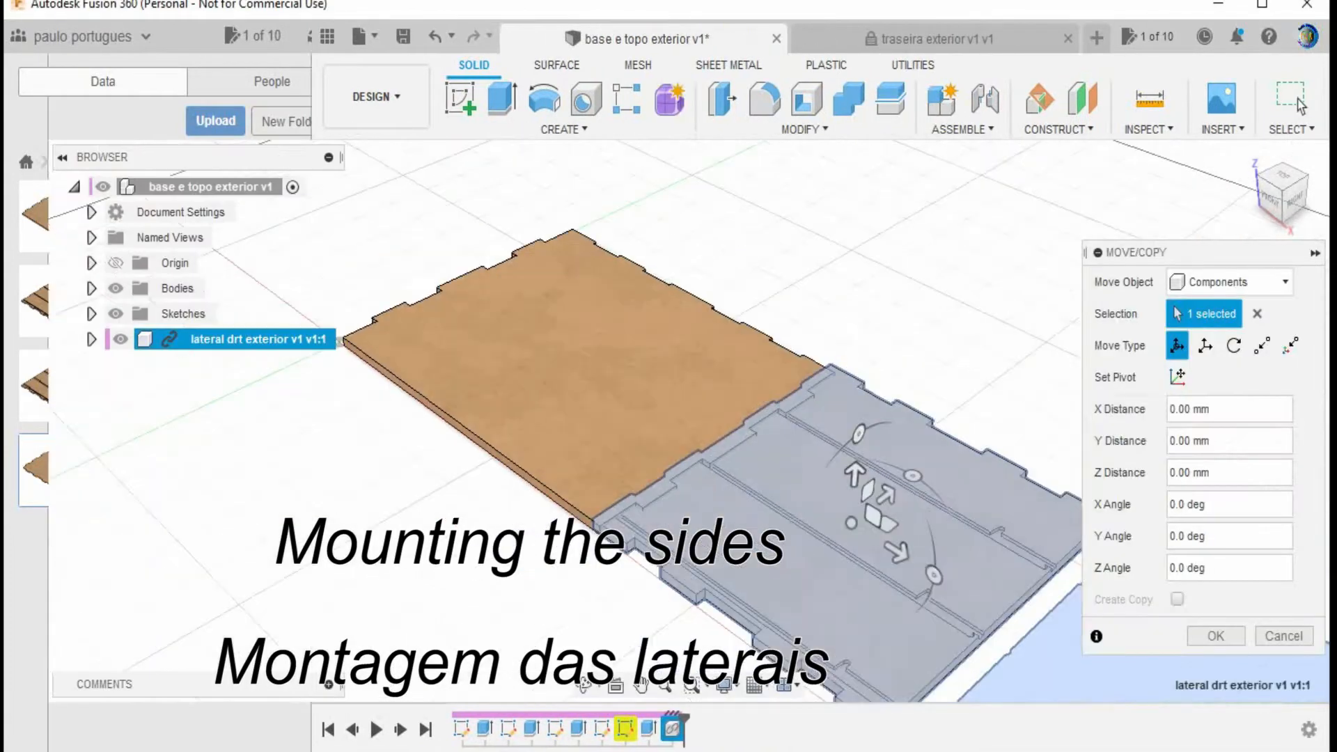
middle_click_drag(828, 501, 675, 320)
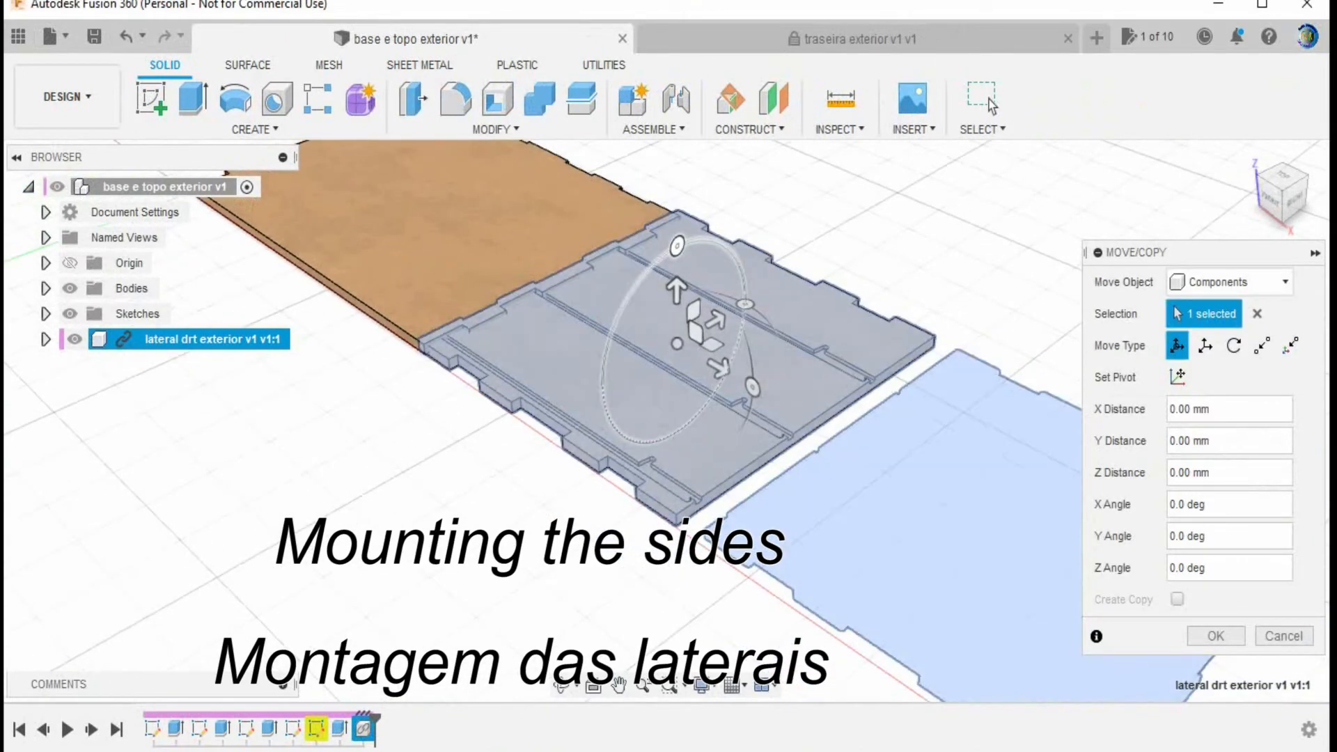
left_click_drag(677, 246, 601, 386)
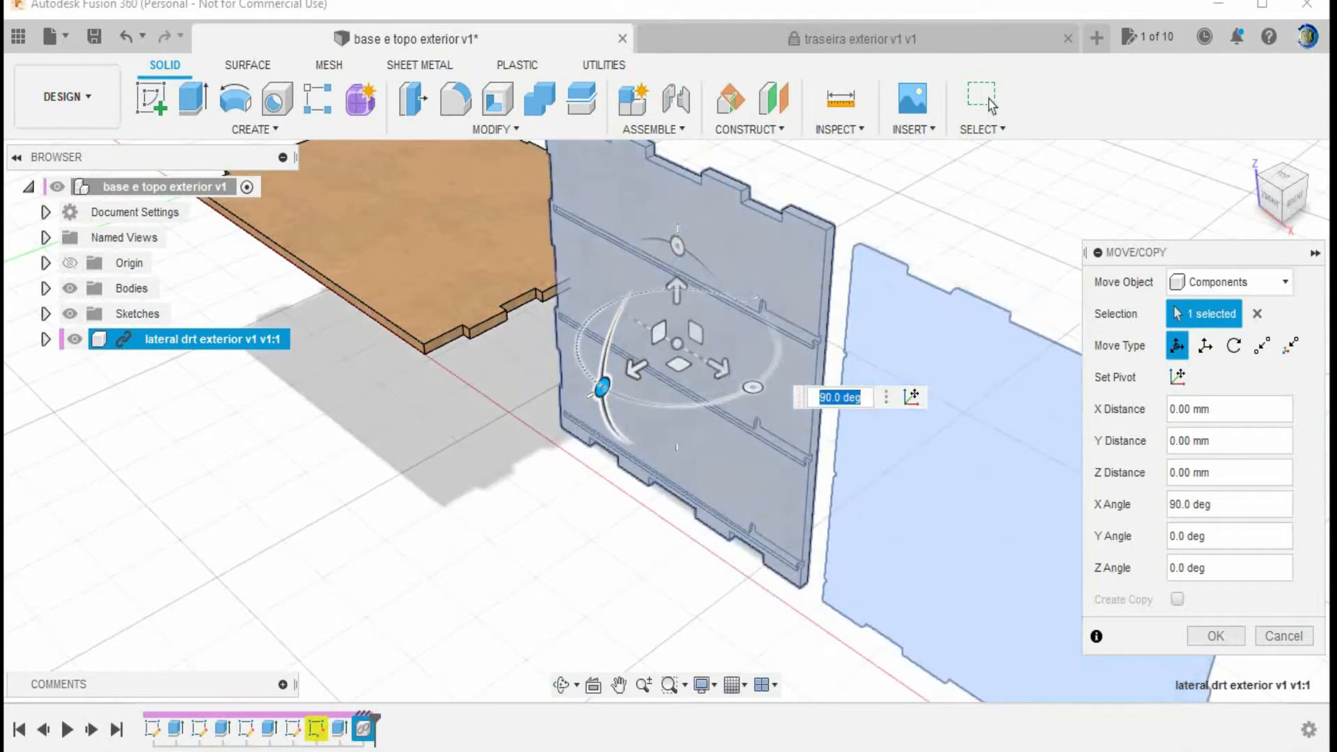
left_click_drag(752, 387, 603, 386)
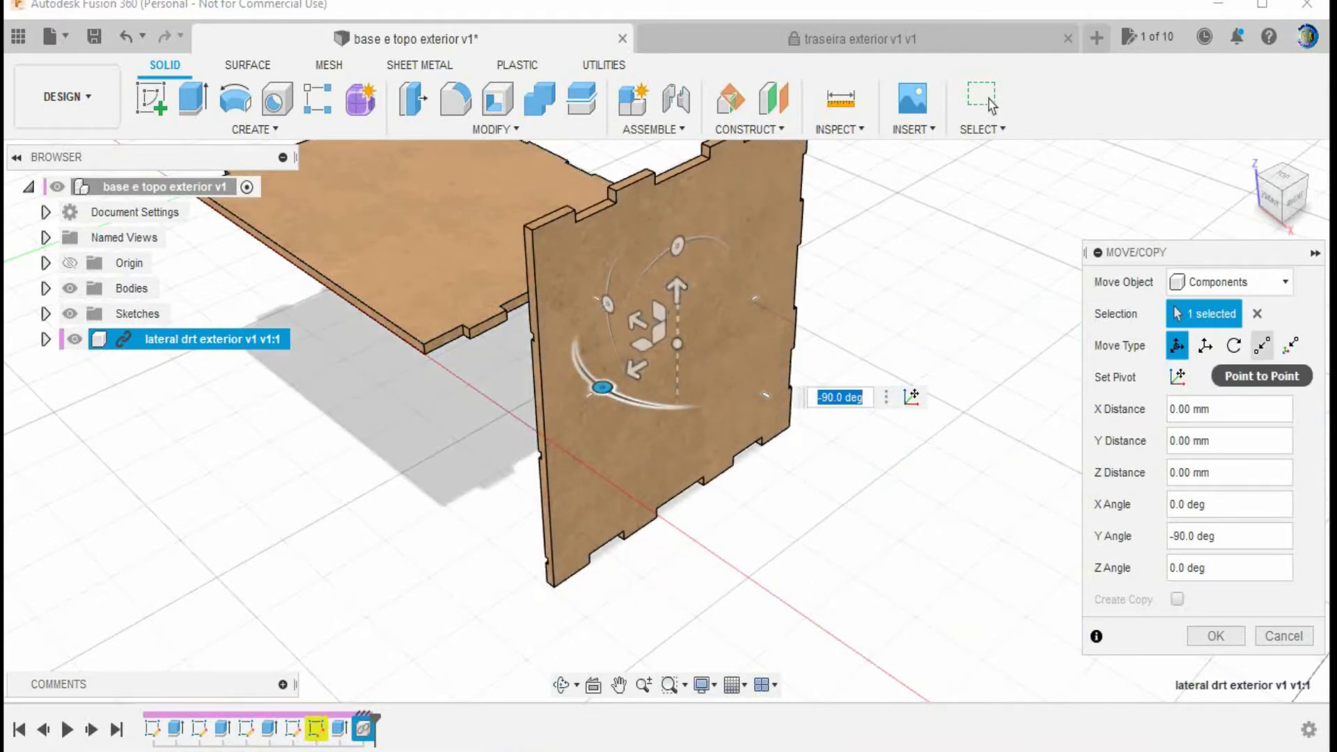
- Move the right side panel point to point, from its front lower notch corner to the matching tab corner on the base's right edge
left_click(1261, 346)
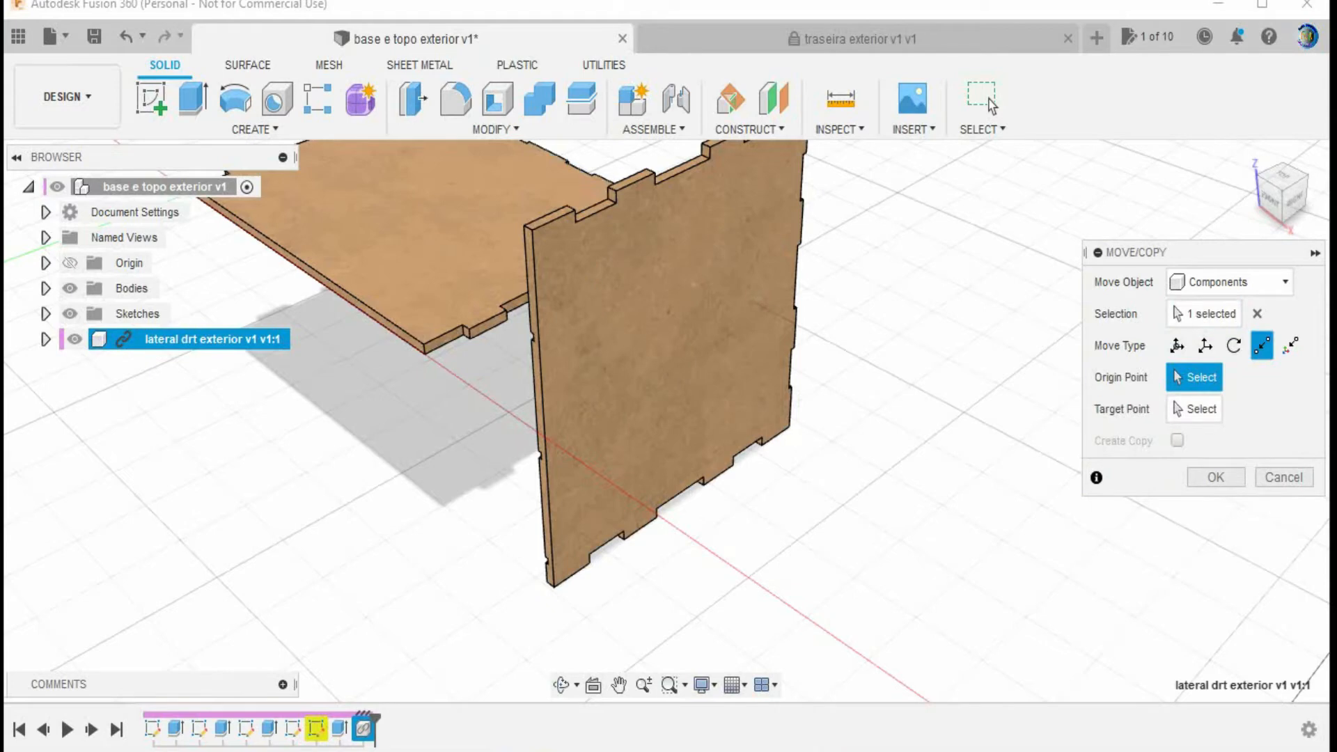
left_click(553, 587)
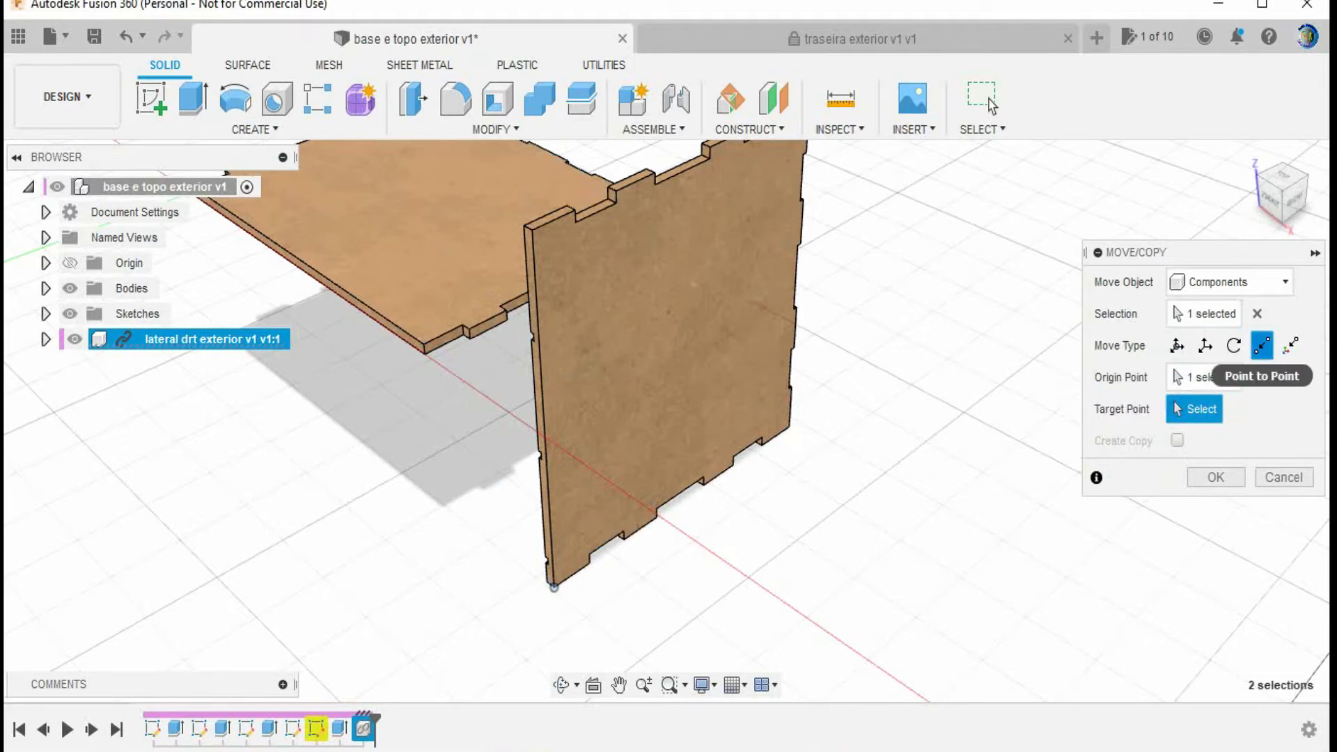
left_click(1257, 376)
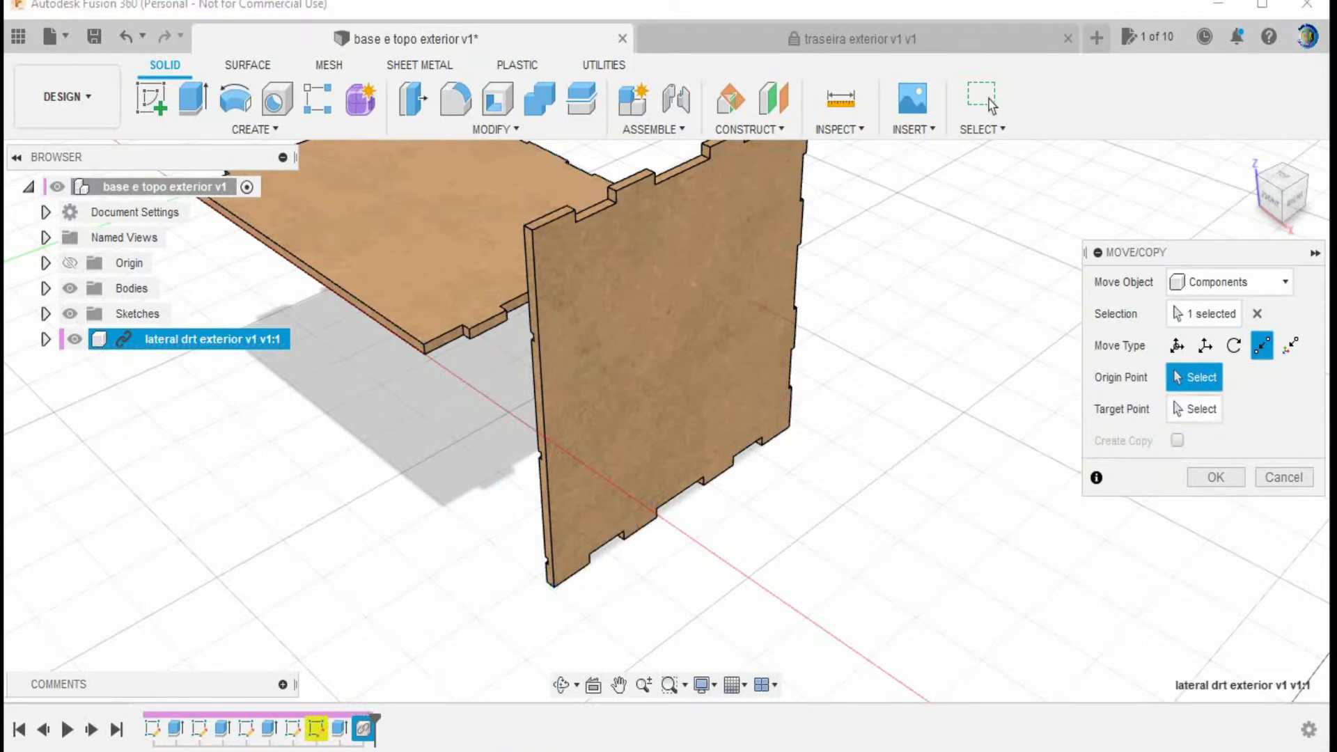
scroll(569, 613, "up", 3)
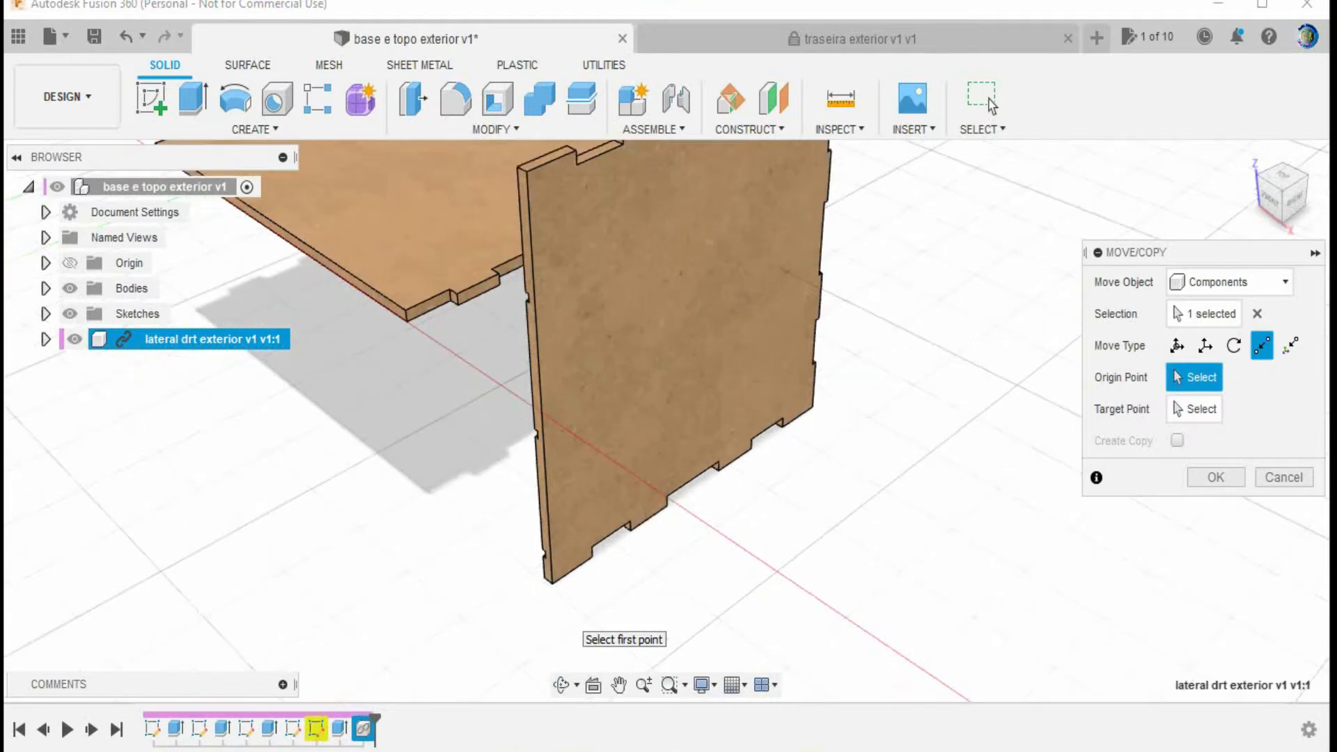
scroll(624, 626, "up", 1)
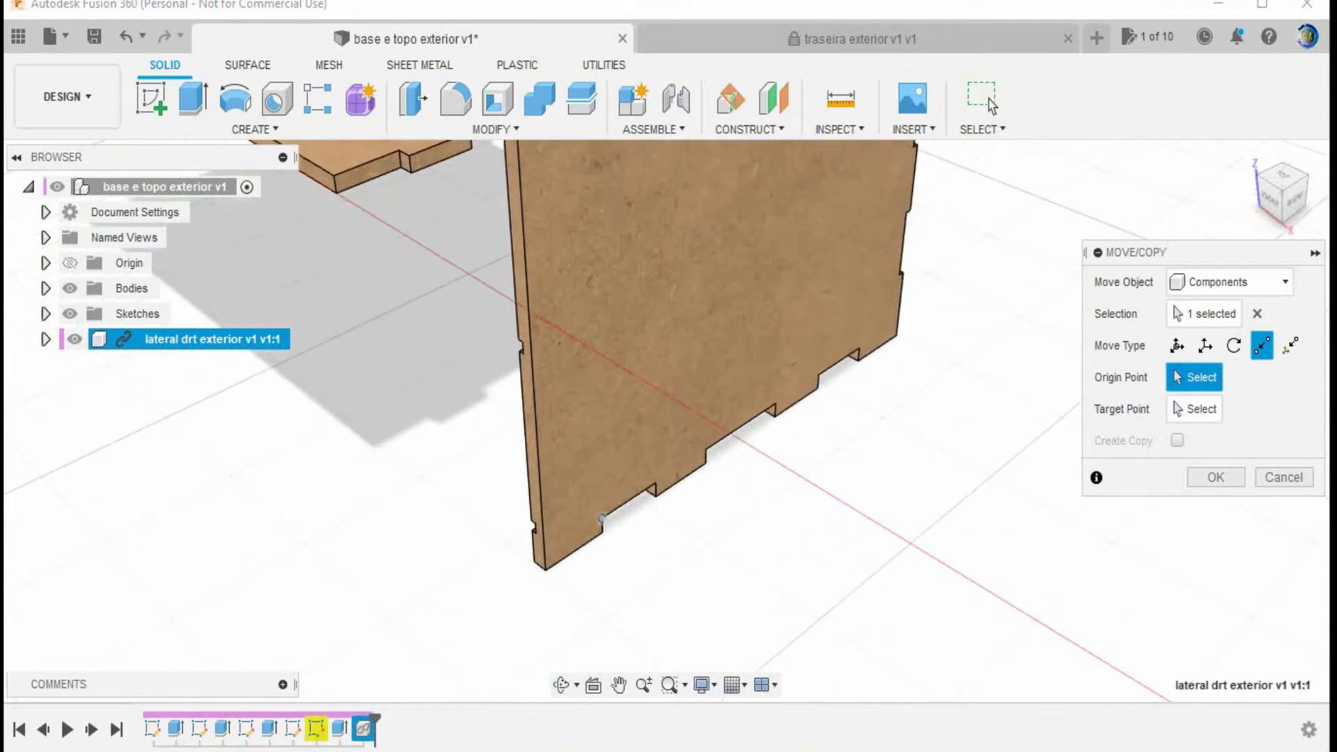
left_click(602, 519)
scroll(603, 519, "down", 3)
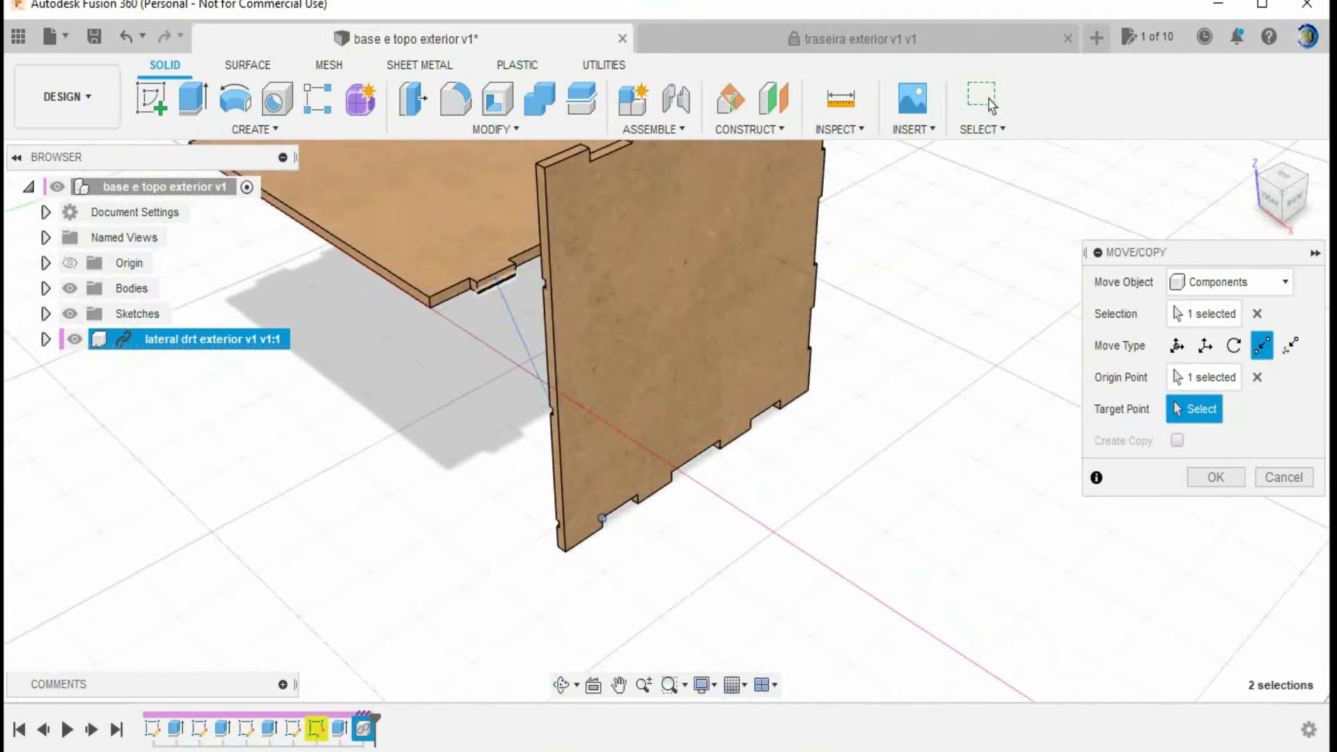
left_click(476, 282)
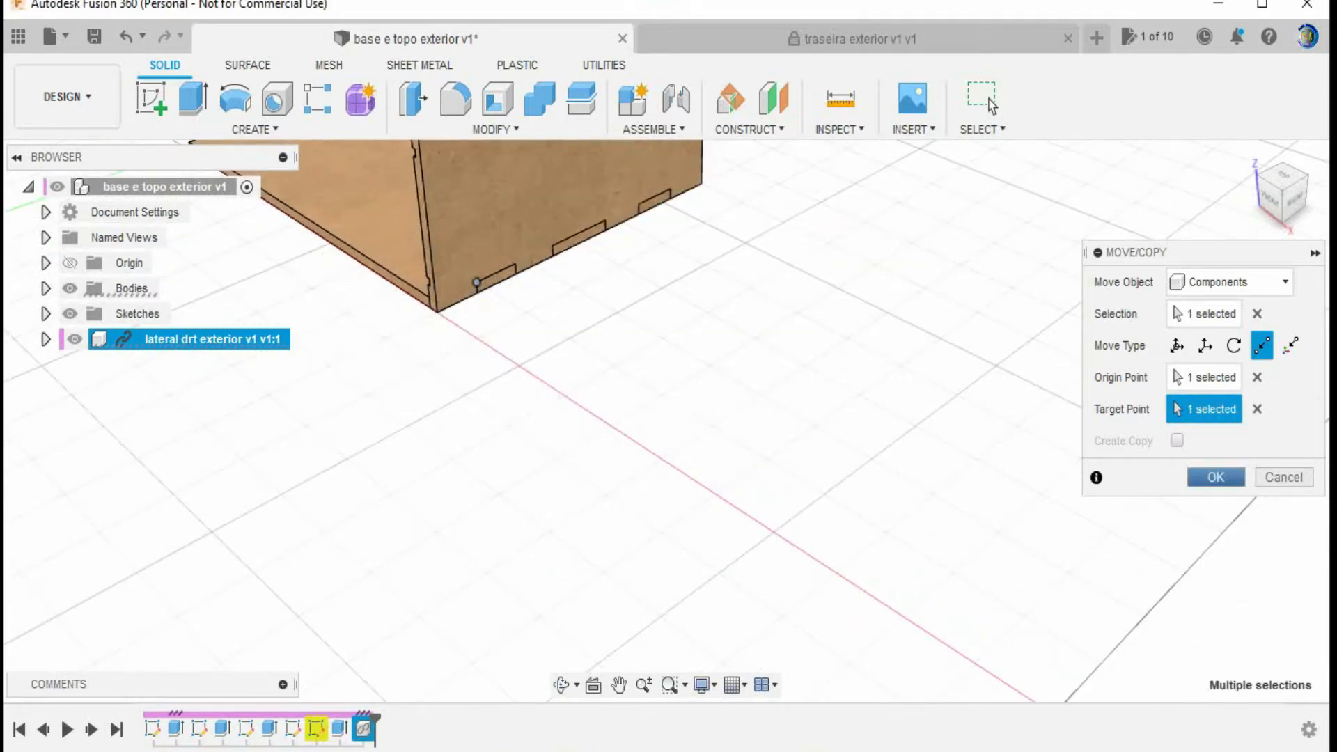
left_click(1216, 477)
- Examine the fit between the base and the right side panel from the front, the right side and an angled front view
scroll(696, 331, "down", 6)
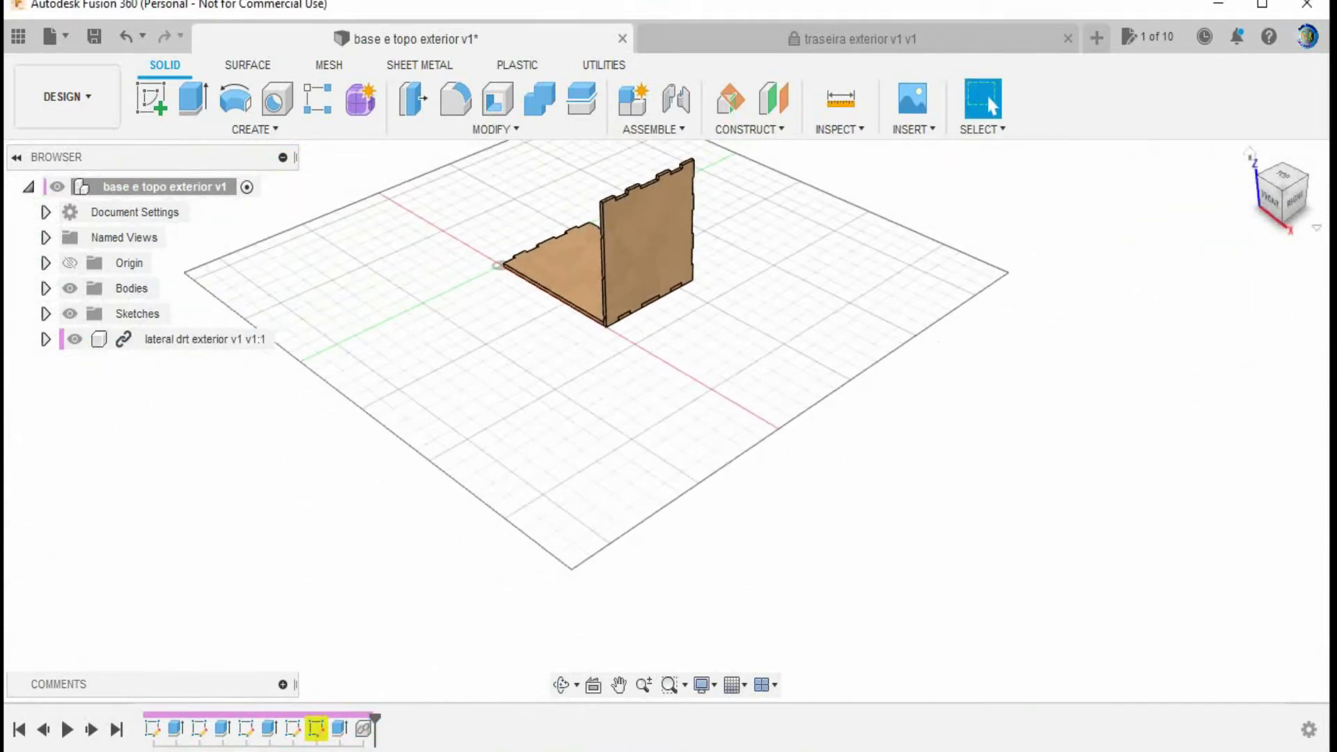
left_click(1269, 200)
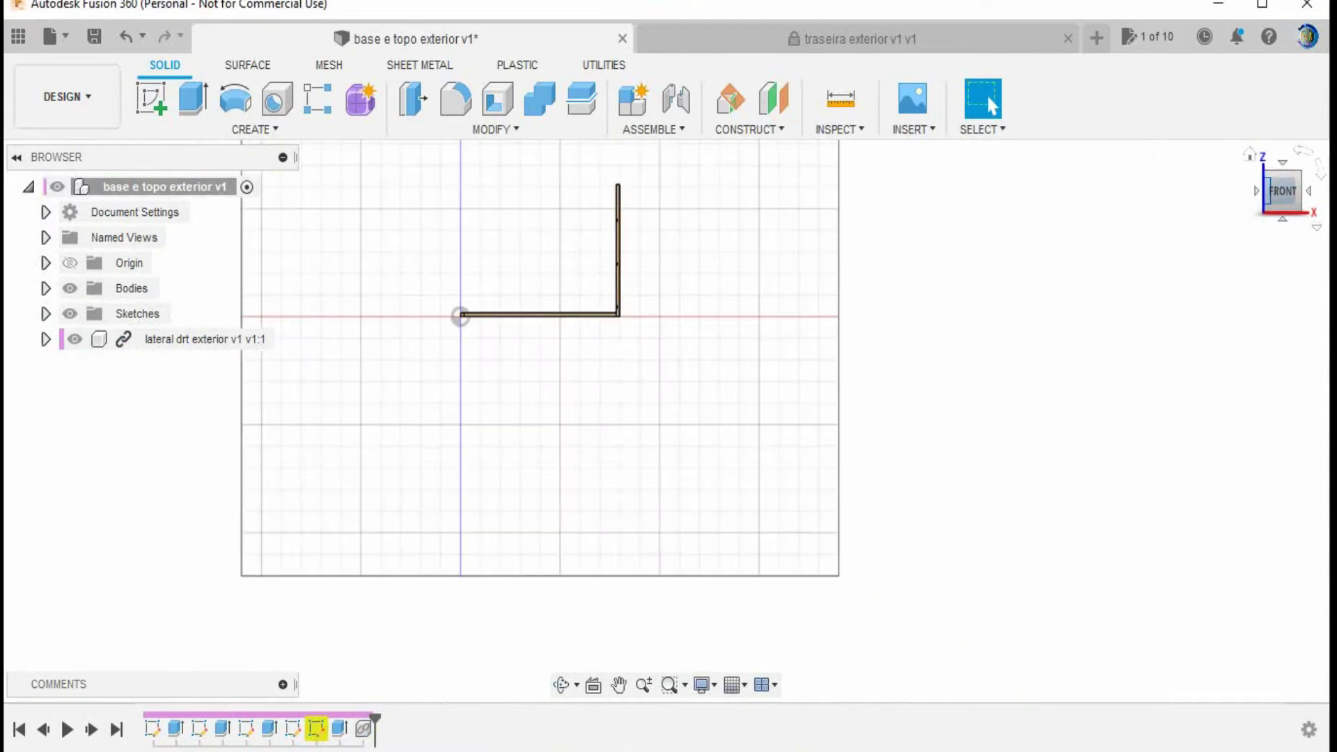
left_click(1309, 190)
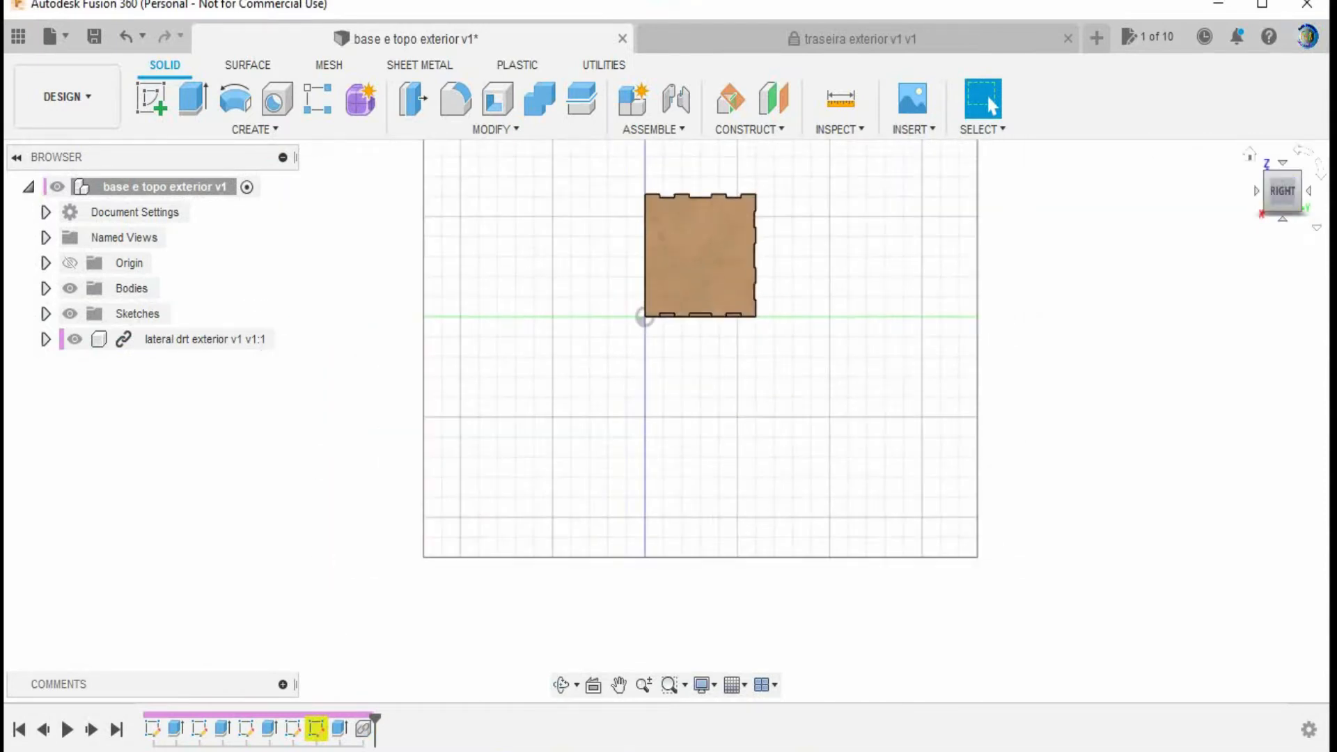
mouse_move(1282, 191)
left_mouse_down()
mouse_move(1159, 273)
mouse_move(1283, 186)
left_mouse_up()
left_click(1282, 185)
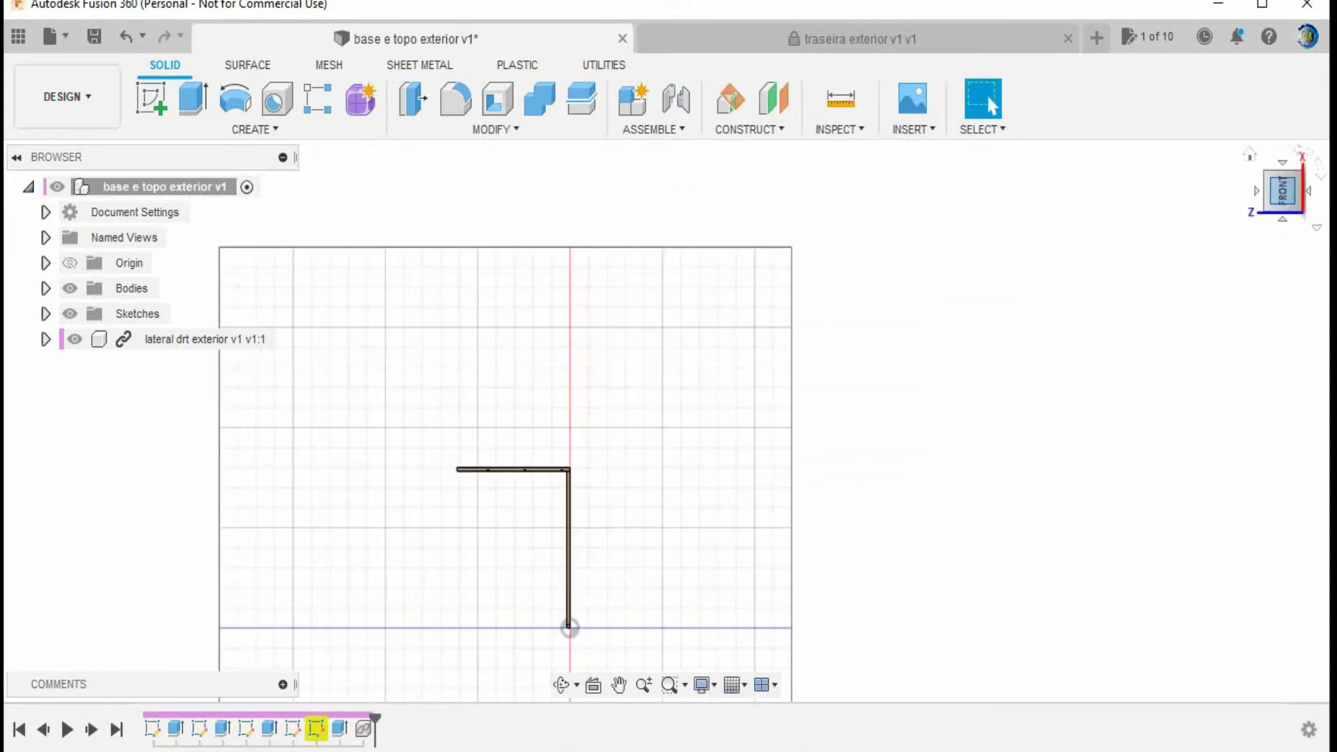
left_click(1319, 168)
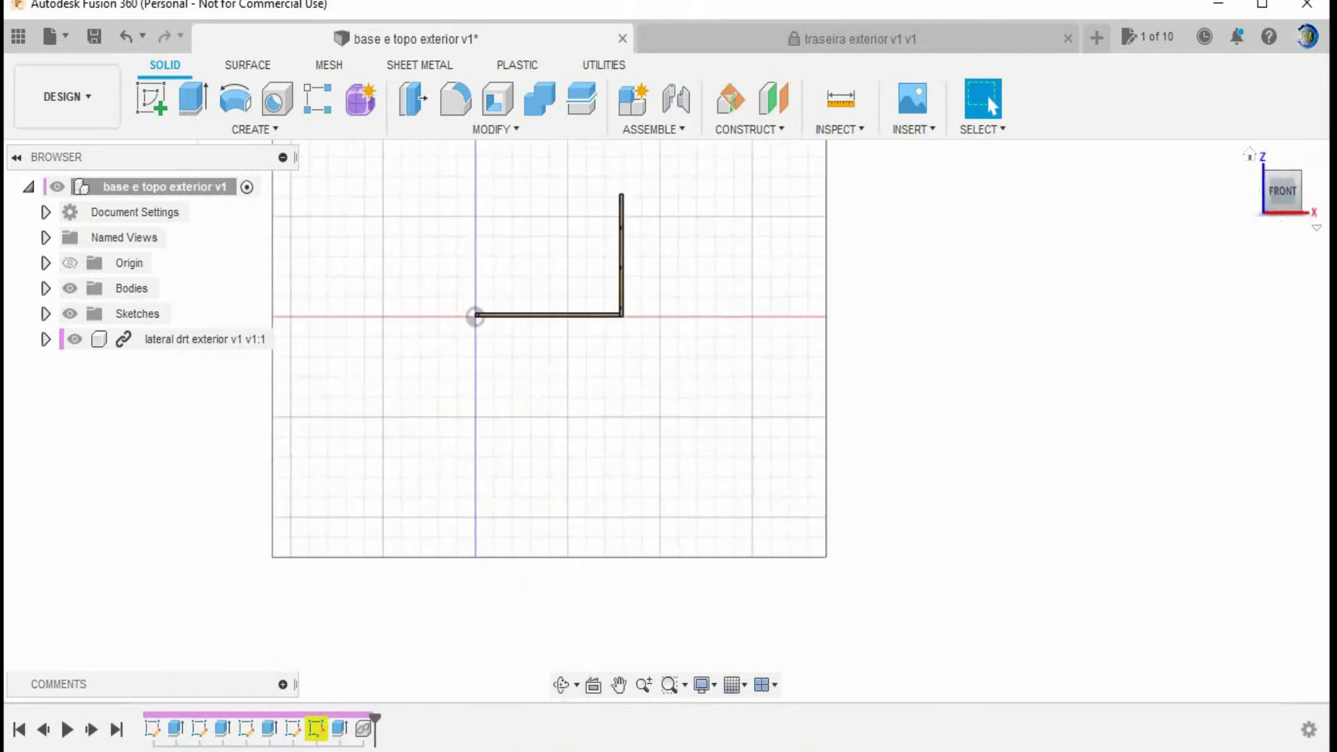
left_click_drag(1283, 191, 1300, 196)
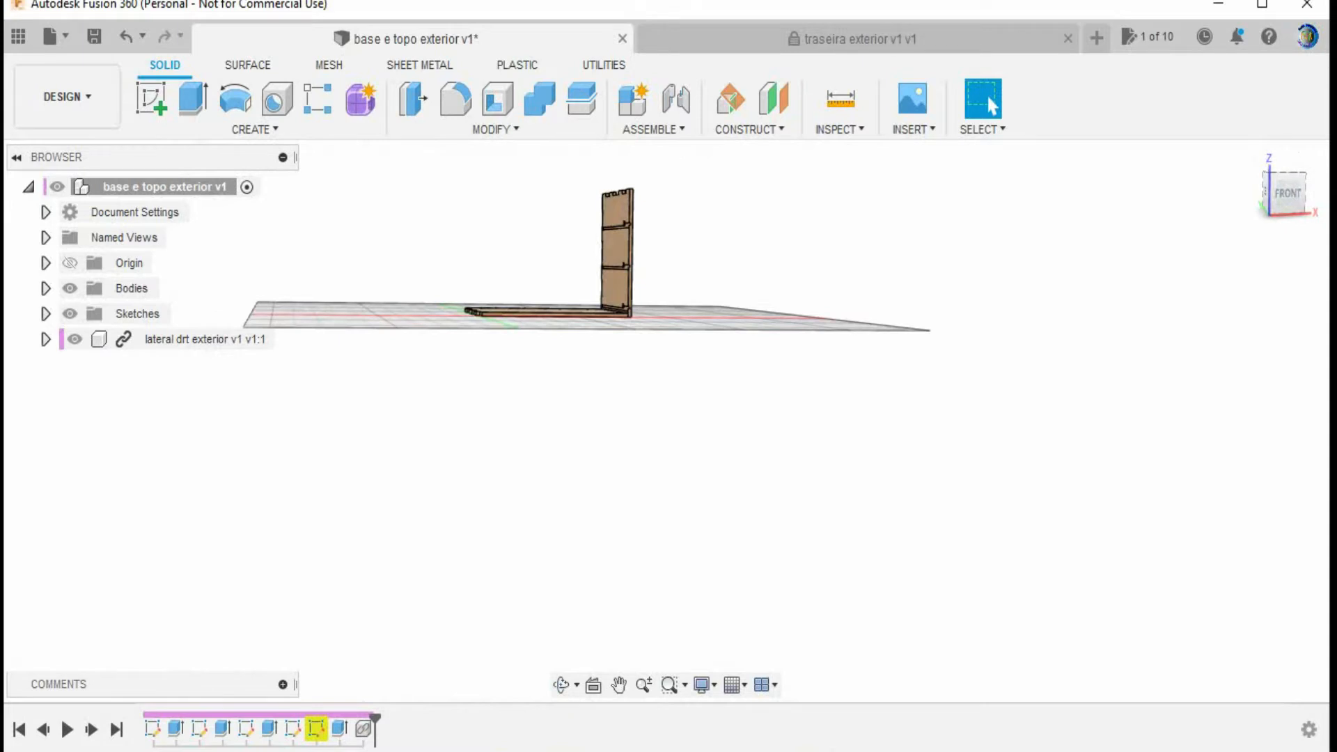
scroll(487, 367, "up", 2)
middle_click_drag(487, 367, 502, 498)
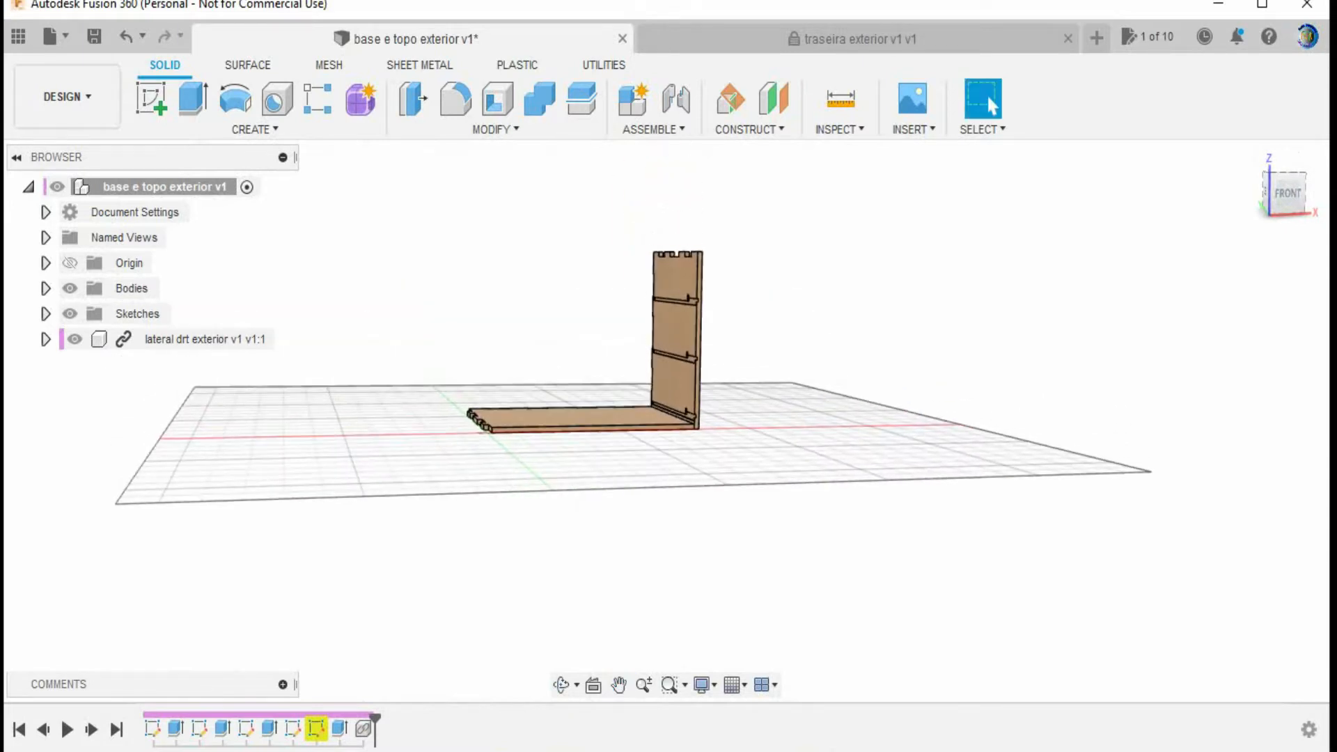
left_click_drag(1288, 193, 1288, 217)
middle_click_drag(650, 417, 742, 397)
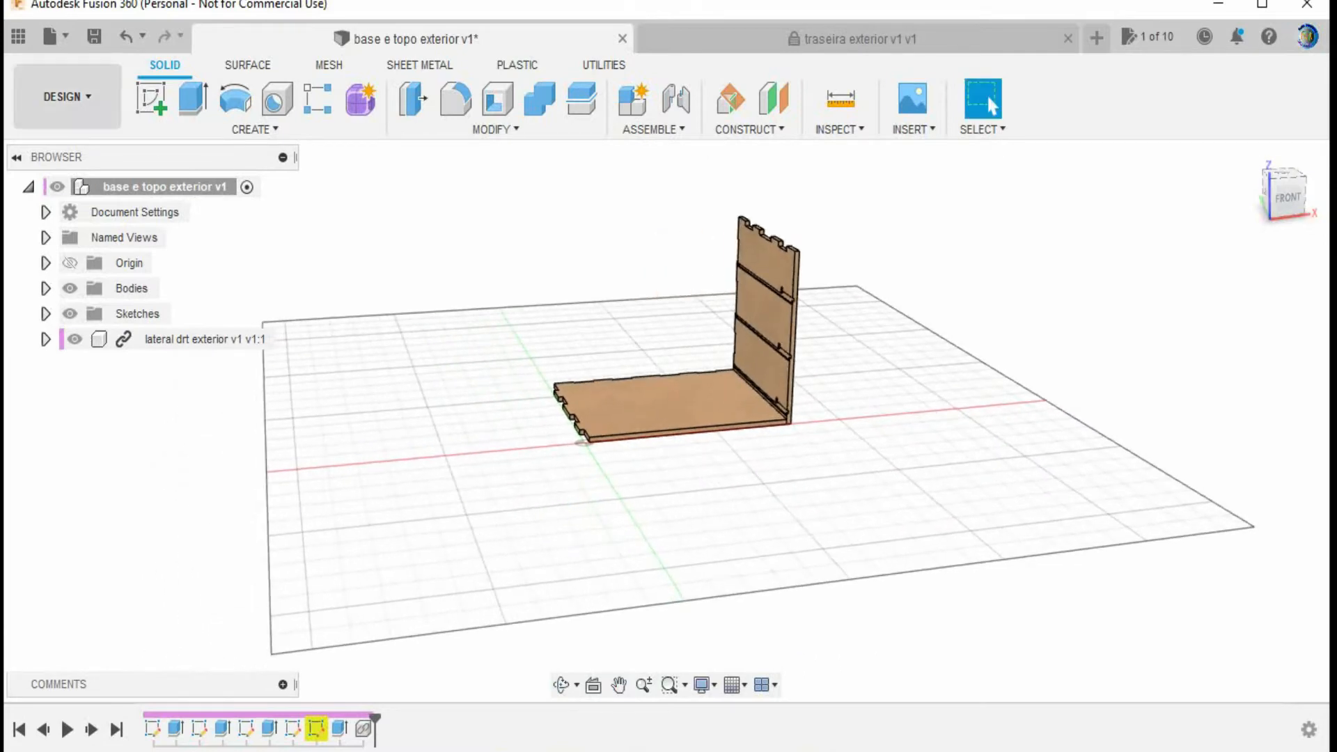
- Insert the left side panel "lateral esq exterior" and rotate it upright, finishing with a 90° rotation about Y
left_click(18, 36)
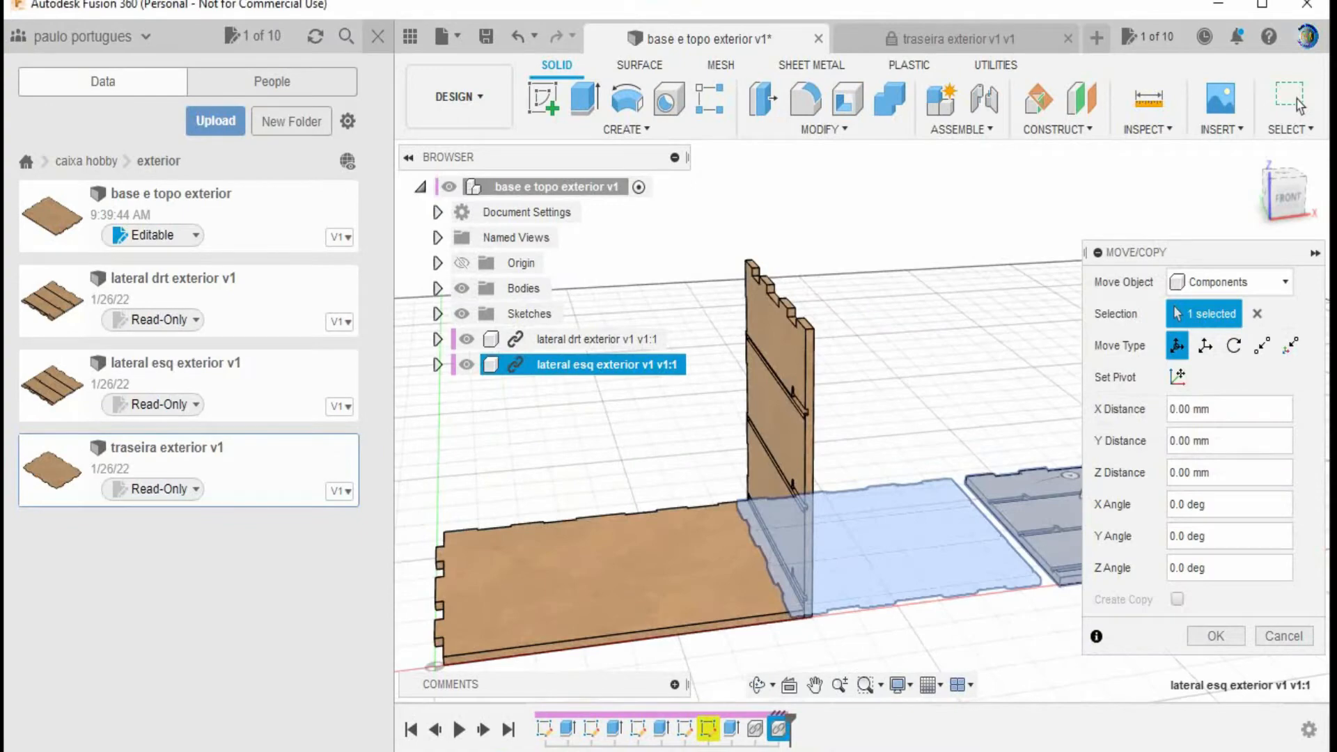
left_click(377, 36)
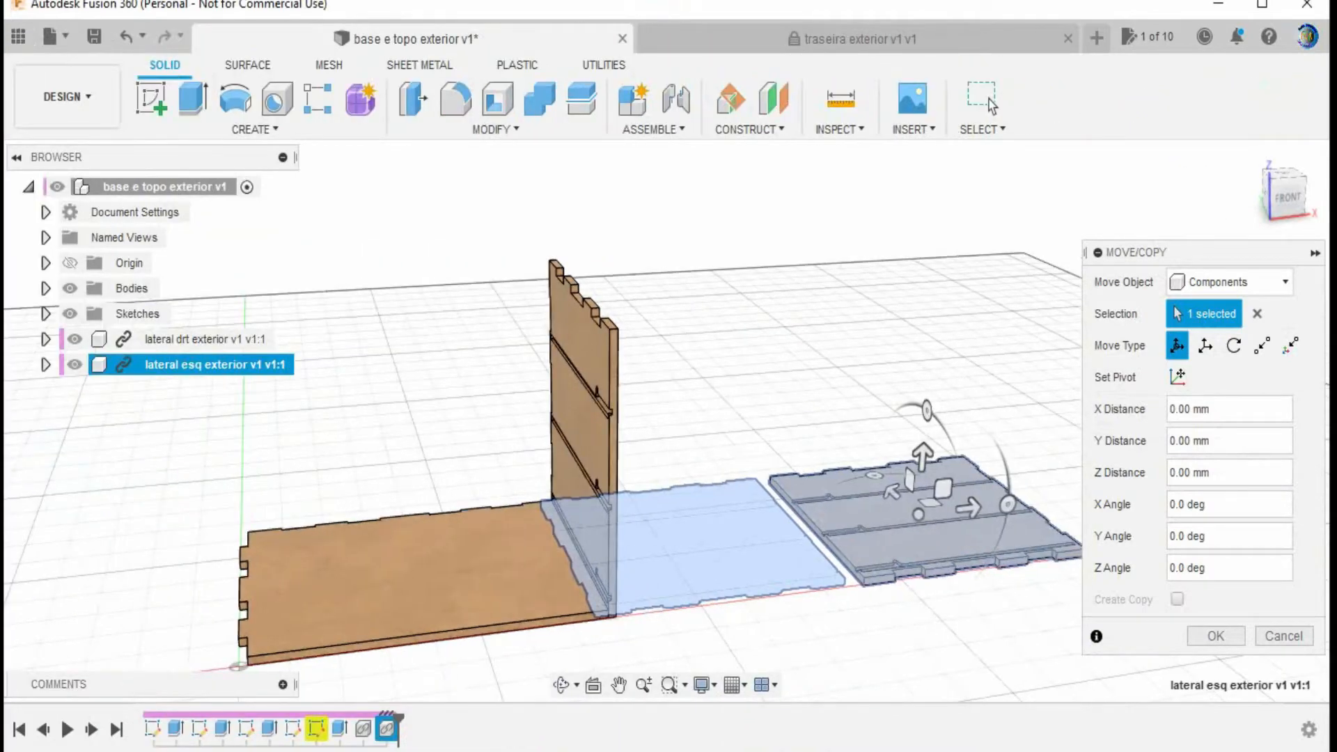
middle_click_drag(846, 307, 700, 188)
scroll(699, 188, "down", 1)
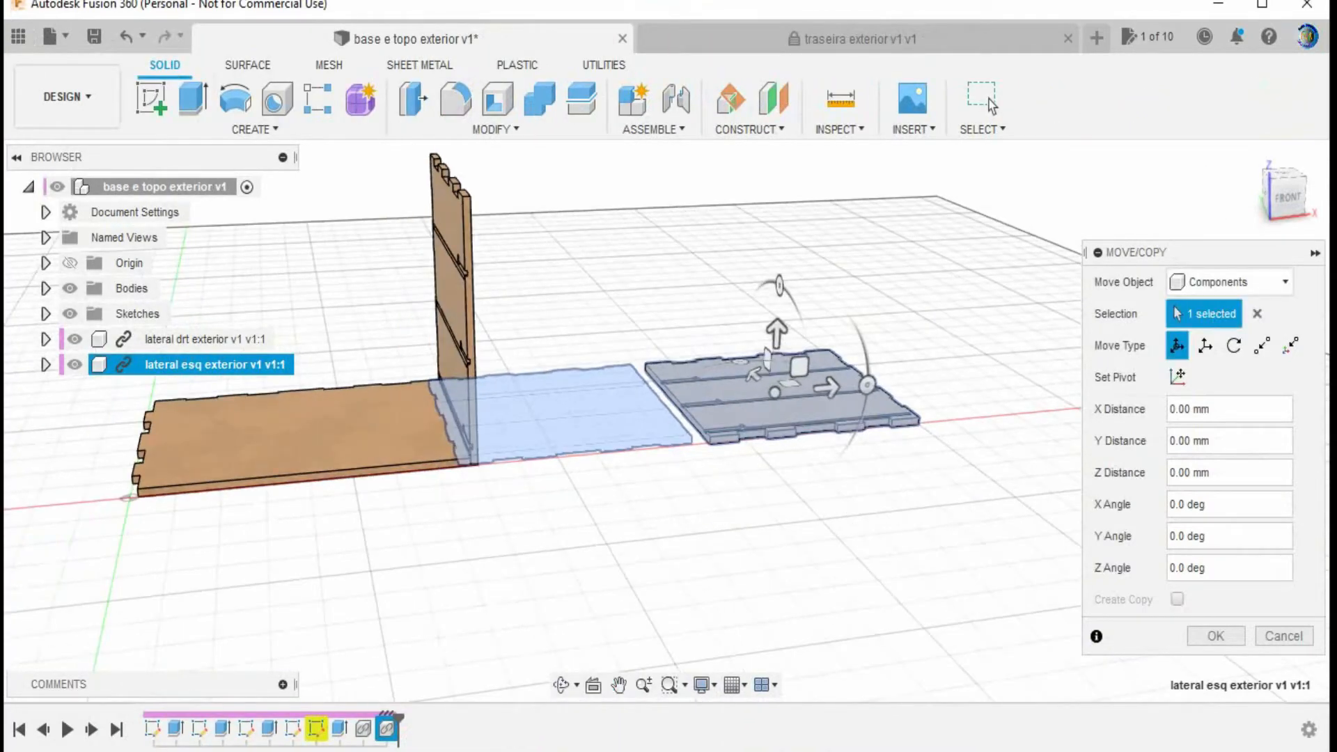
left_click_drag(780, 287, 819, 434)
left_click_drag(868, 385, 738, 361)
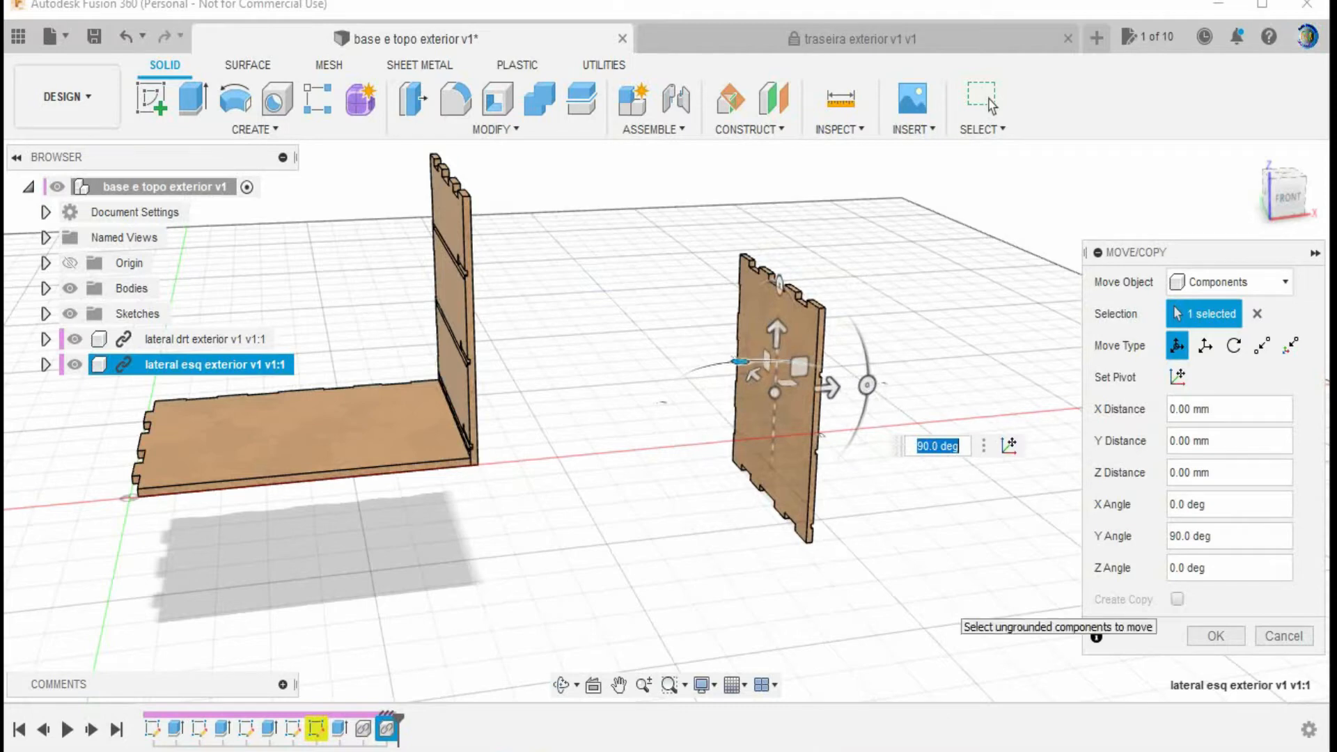
- Move the left side panel point to point, from its front lower notch corner to the matching tab corner on the base's left edge
scroll(863, 592, "up", 5)
middle_click_drag(835, 529, 1062, 457)
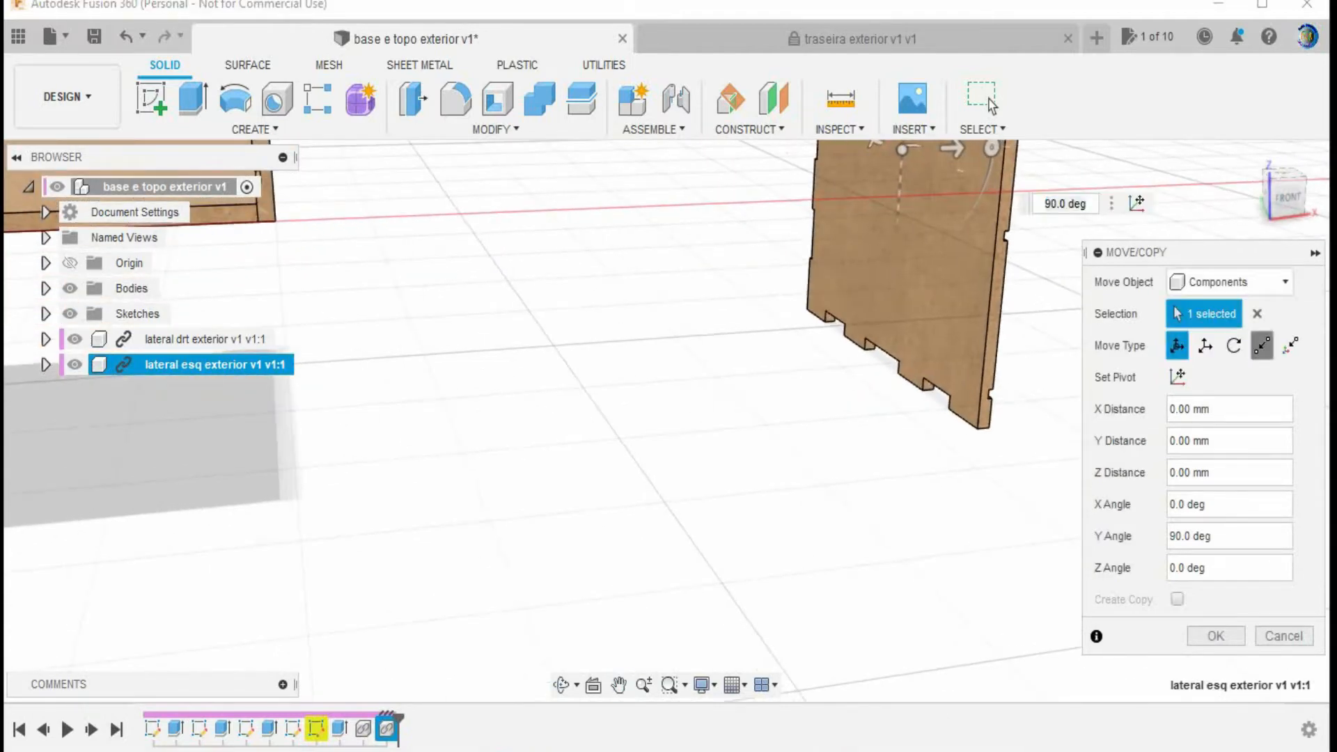
left_click(1261, 345)
scroll(884, 522, "down", 3)
scroll(879, 519, "down", 1)
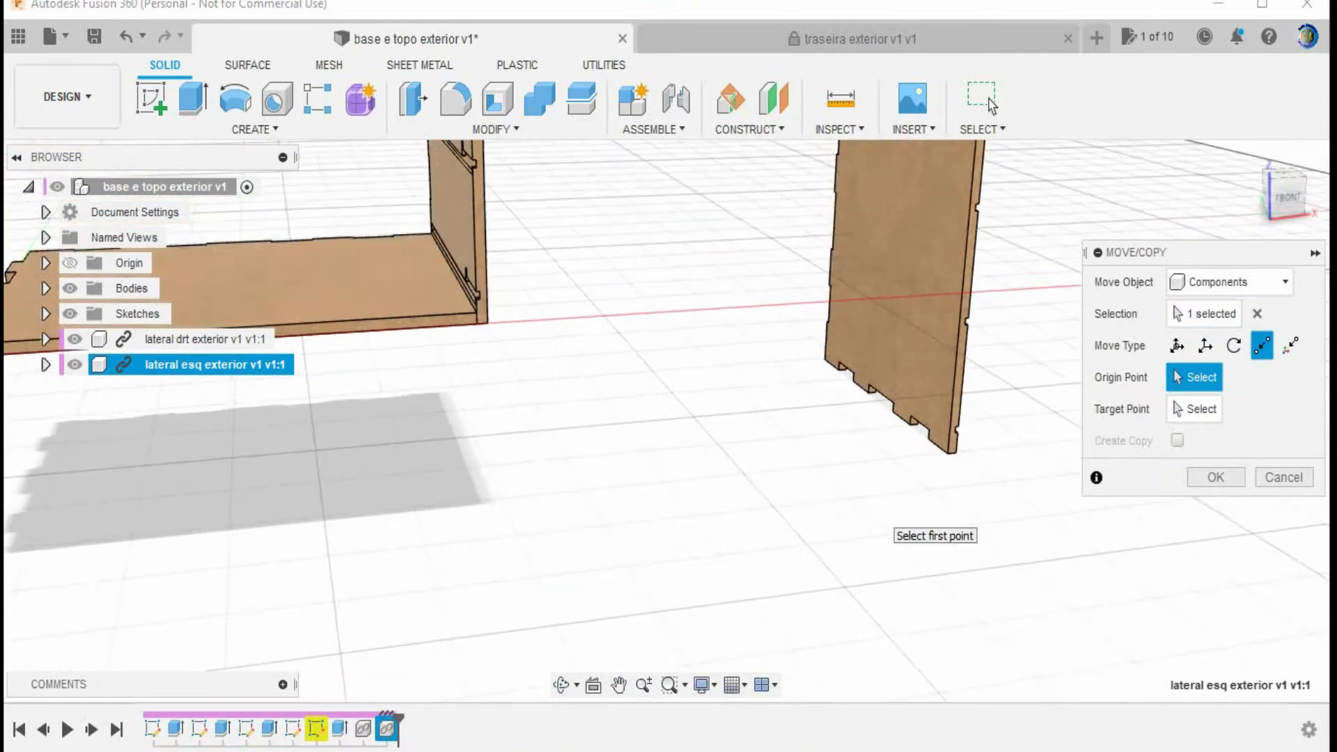
scroll(952, 438, "up", 4)
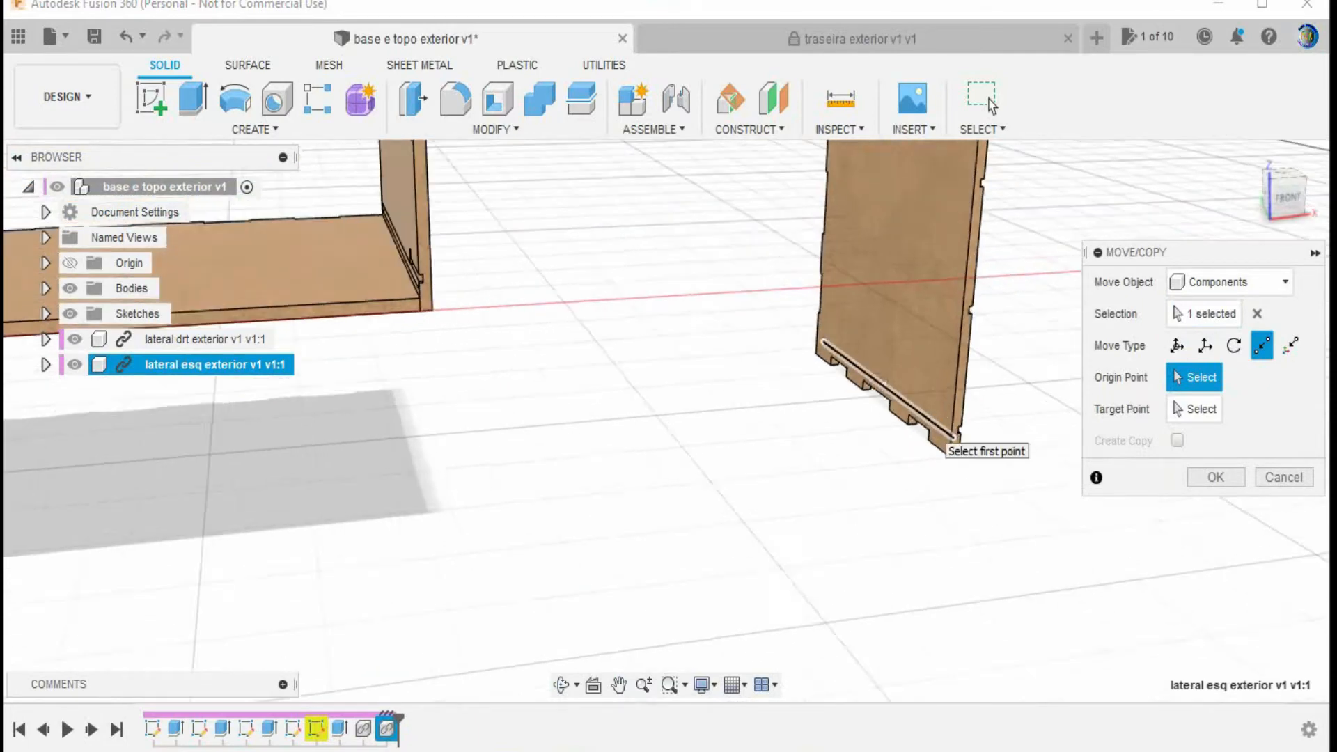
left_click(928, 431)
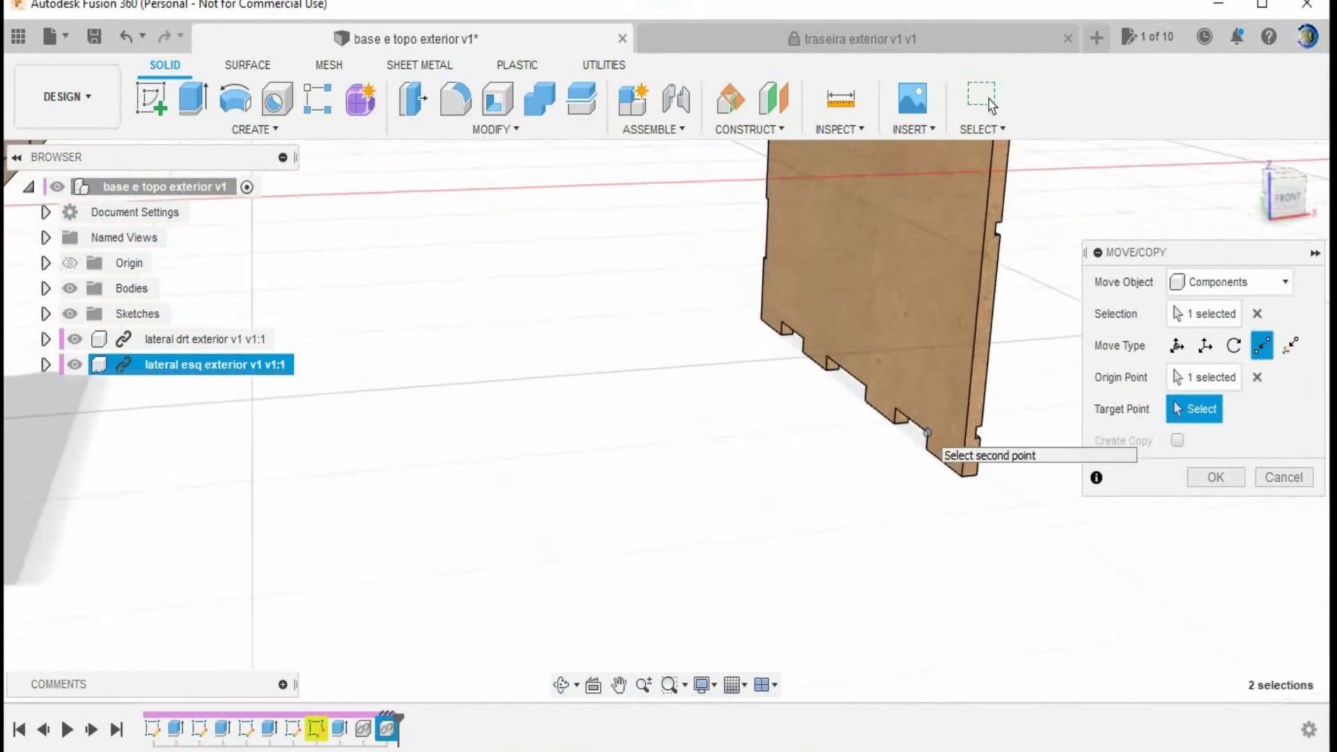
scroll(932, 446, "down", 5)
scroll(509, 348, "up", 3)
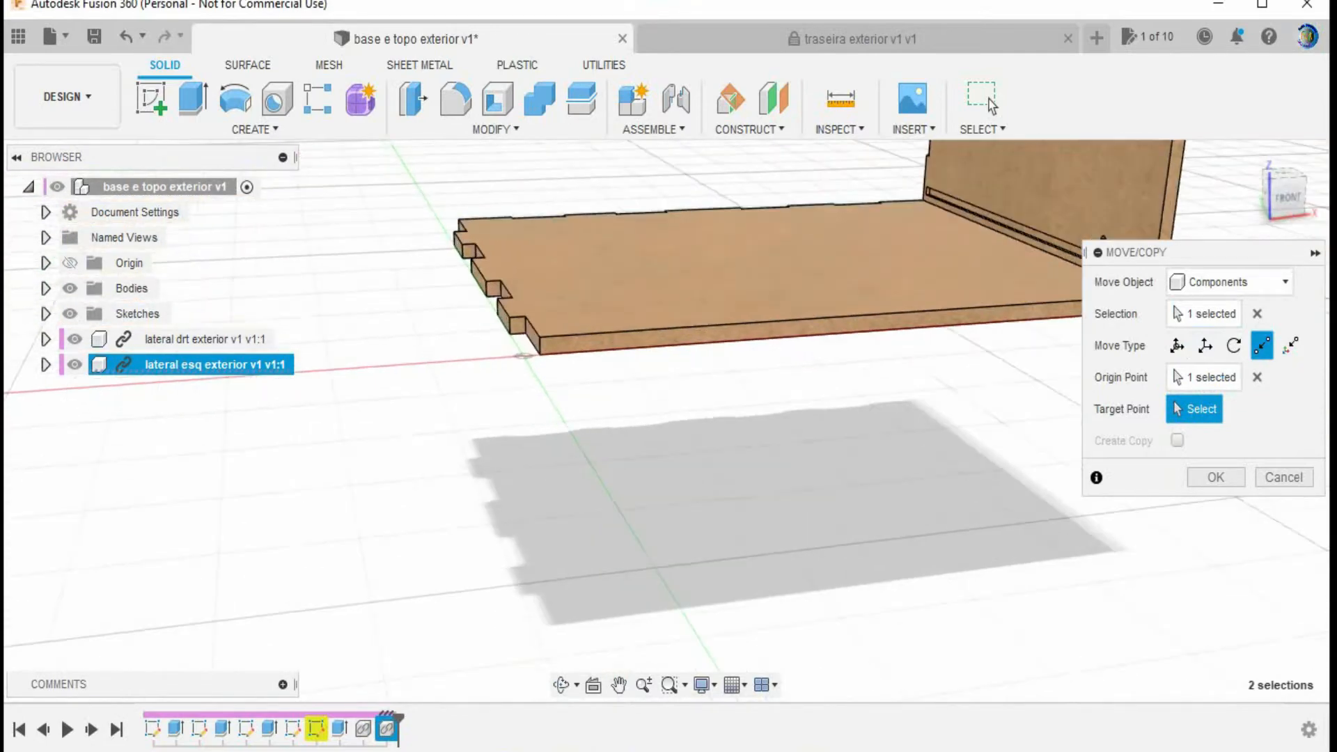
left_click(509, 318)
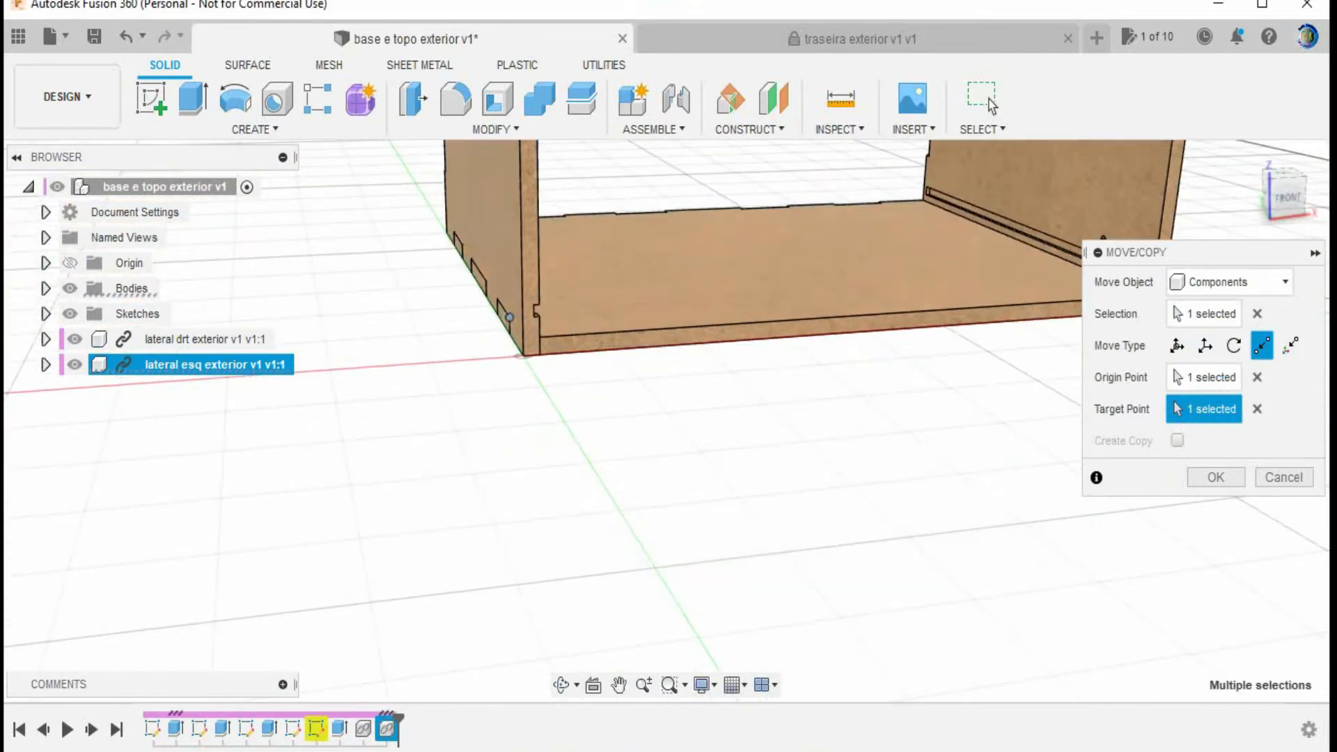
left_click(1215, 478)
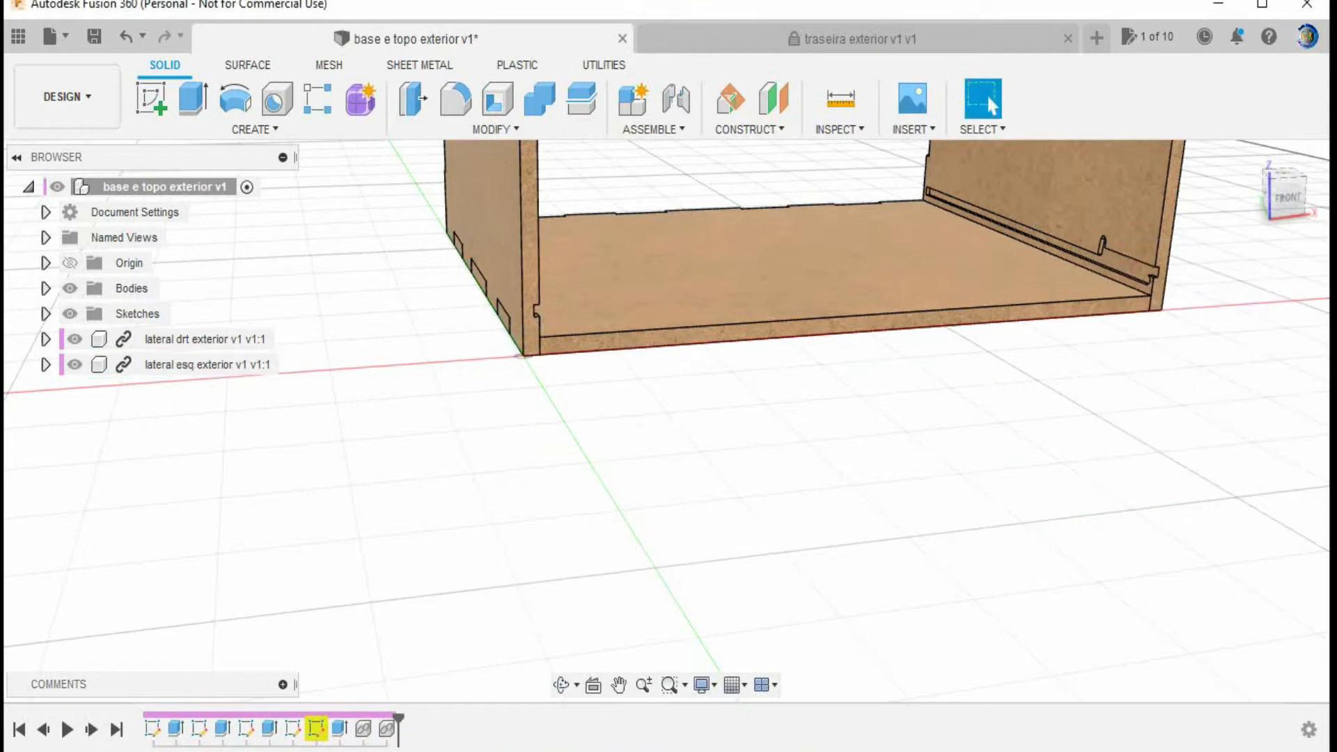
scroll(865, 449, "down", 8)
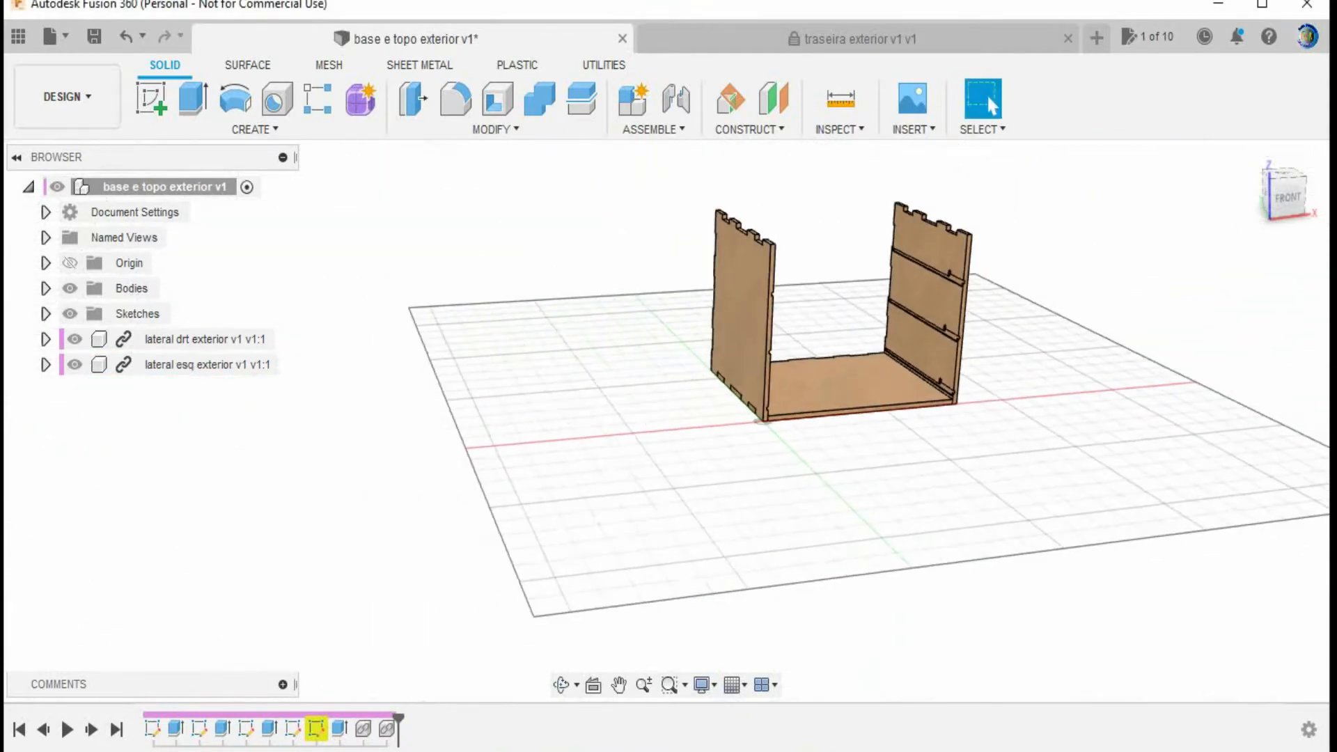
- Create a copy of the base body and move the copy 400 mm up along Z, above the side panels
middle_click_drag(842, 313, 609, 341)
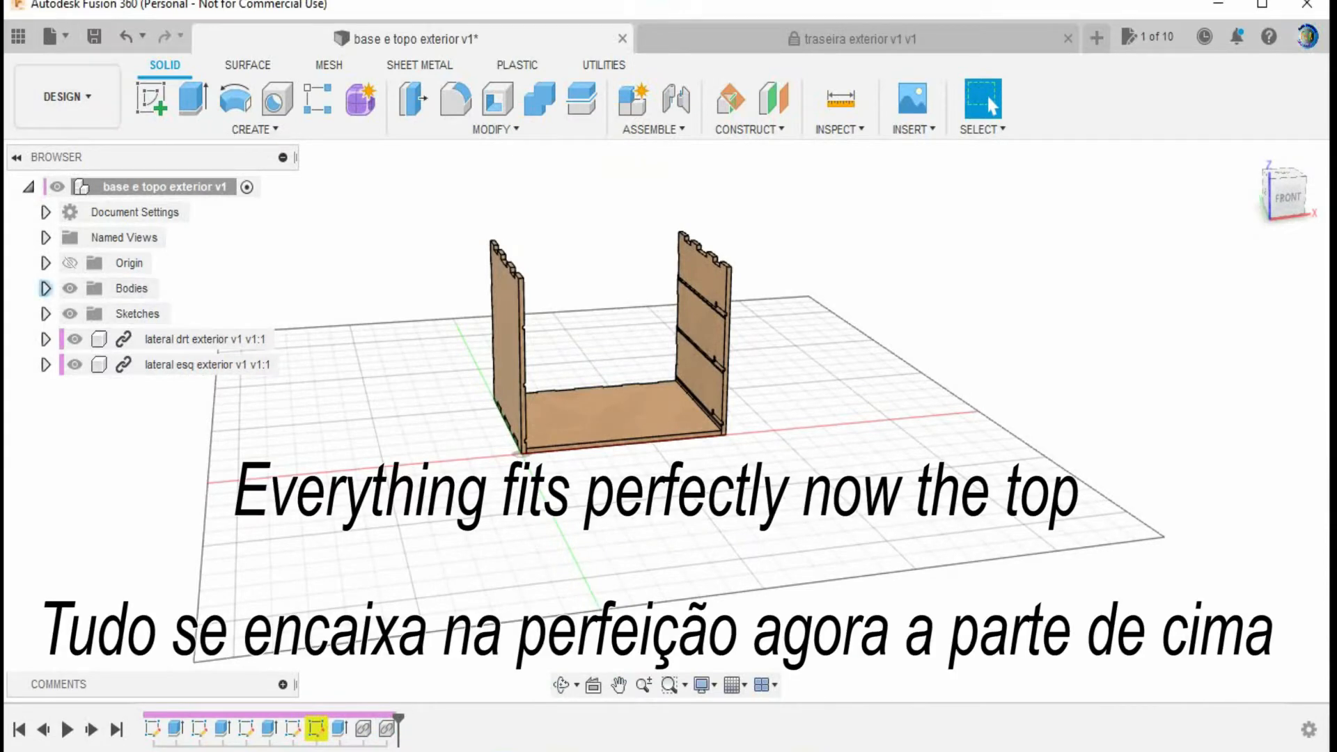
left_click(45, 289)
left_click(148, 313)
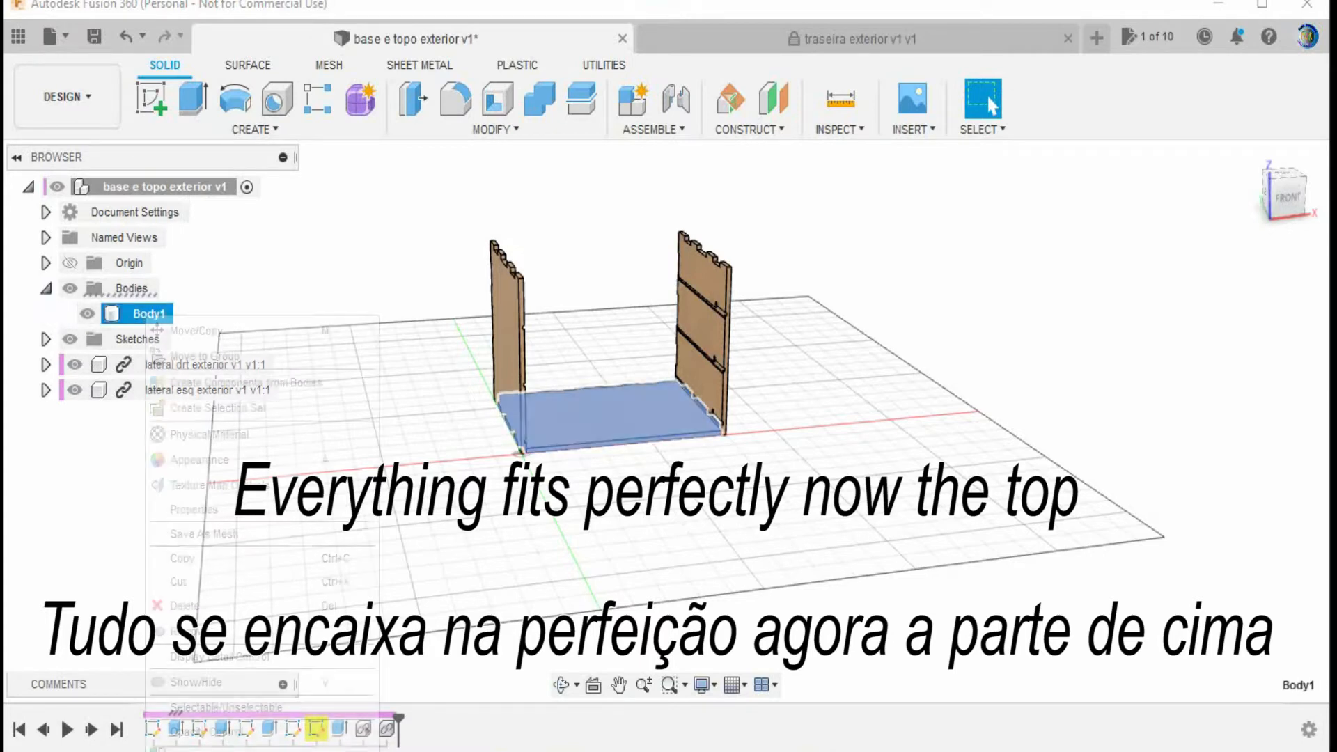
right_click(157, 315)
left_click(209, 331)
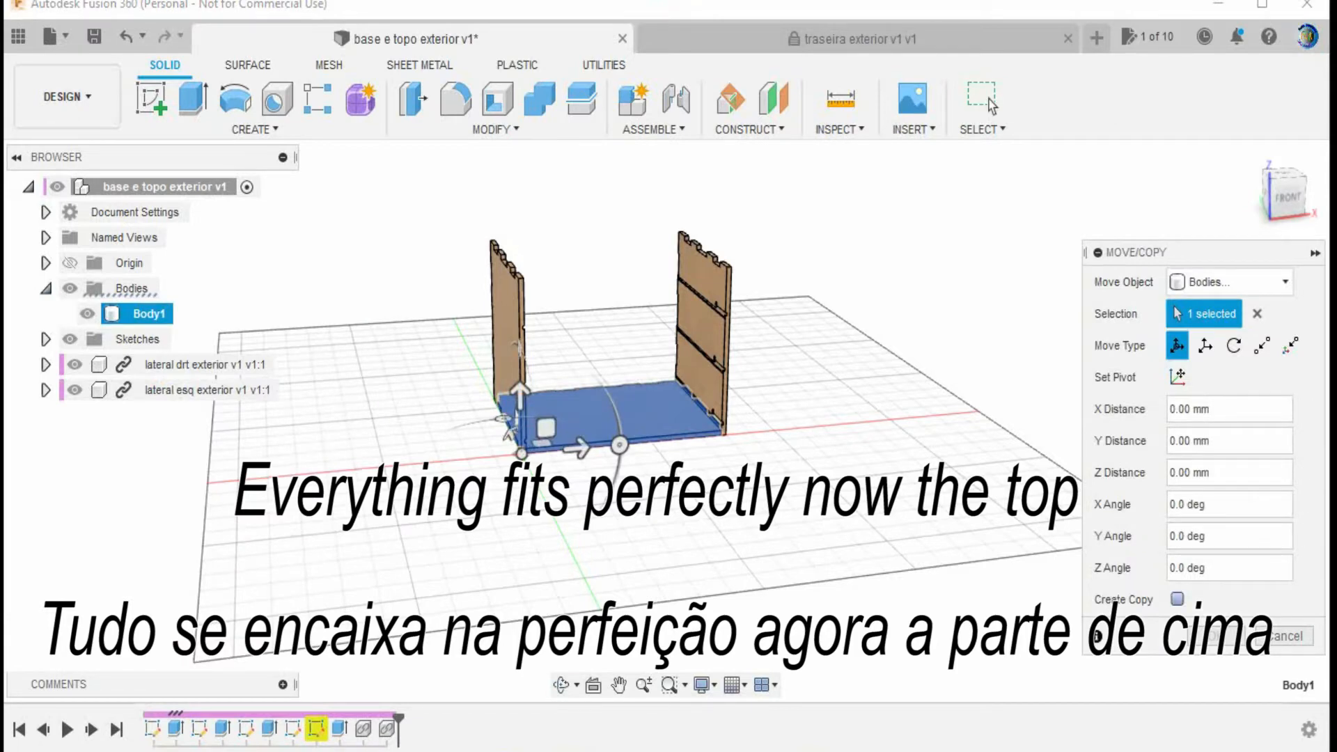
left_click(1177, 599)
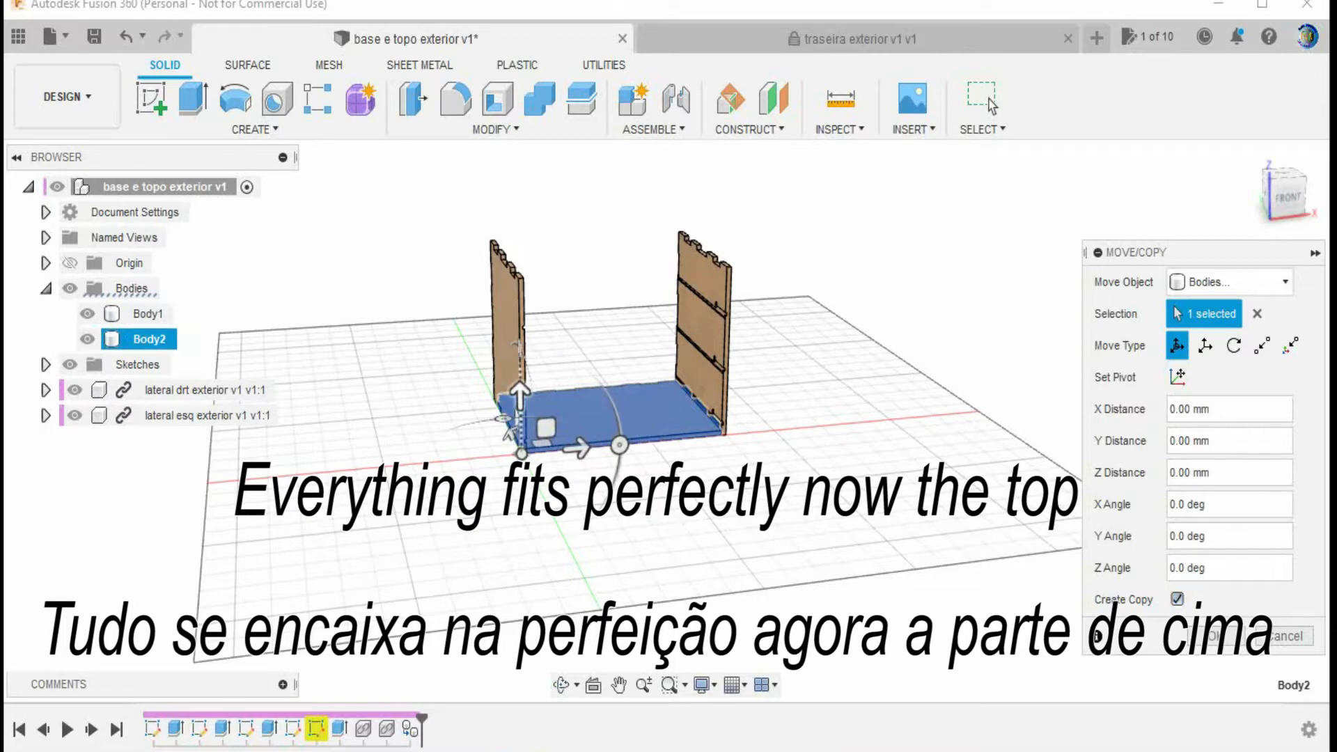
left_click_drag(519, 392, 516, 159)
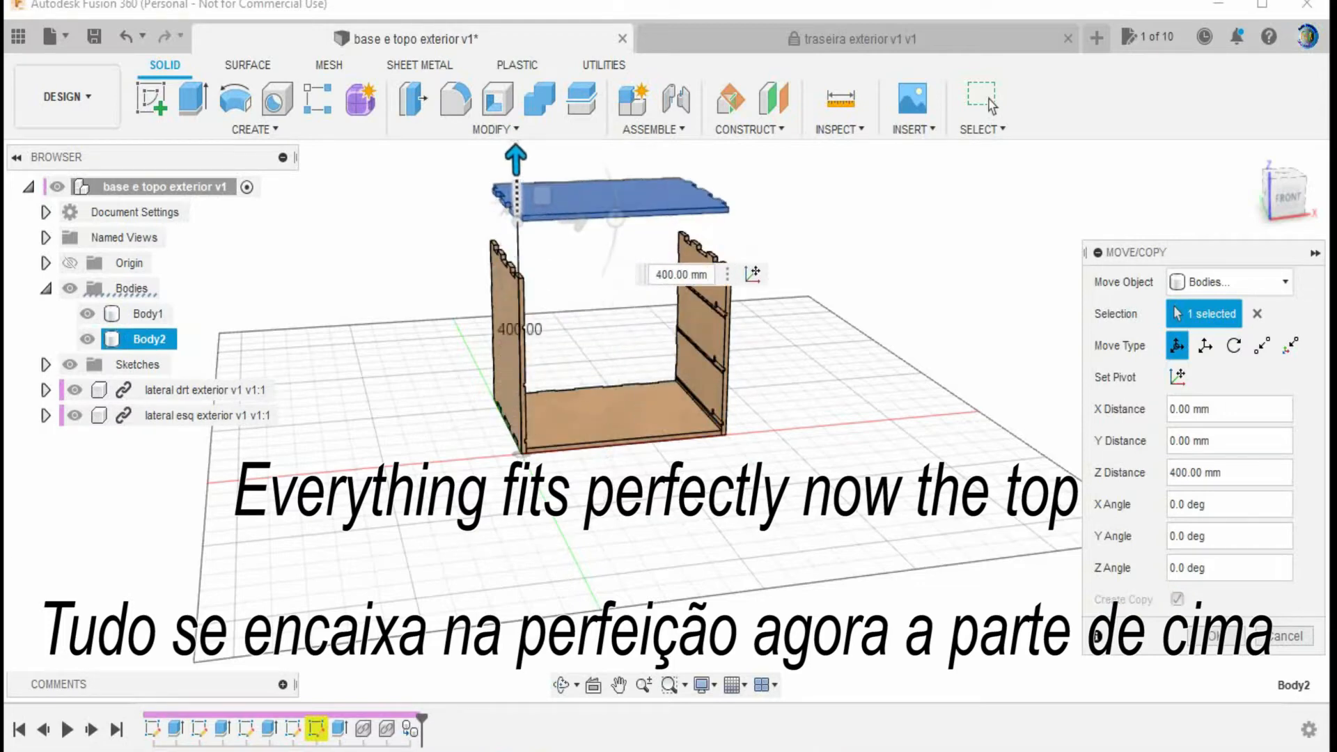
- Move the copied top panel point to point, from its upper front-left corner to the left side panel's upper front inner corner
left_click(1261, 345)
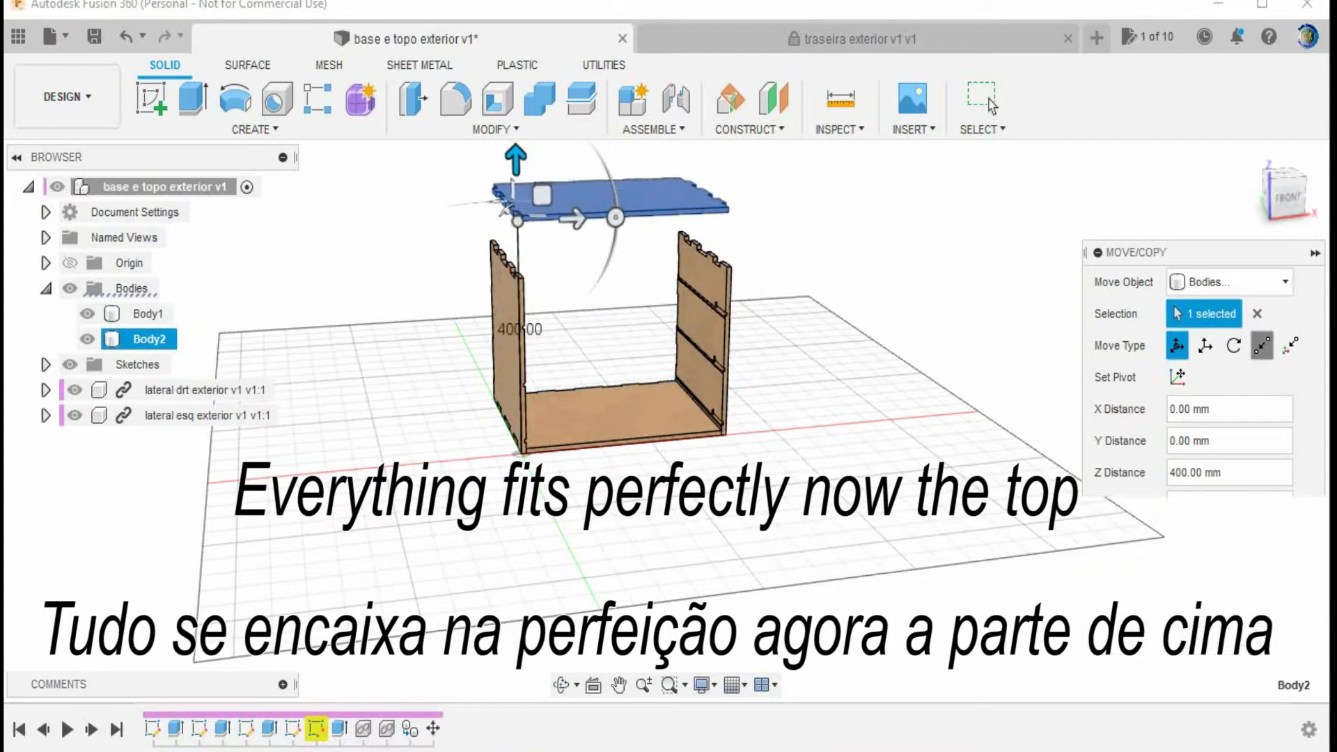
scroll(503, 208, "up", 5)
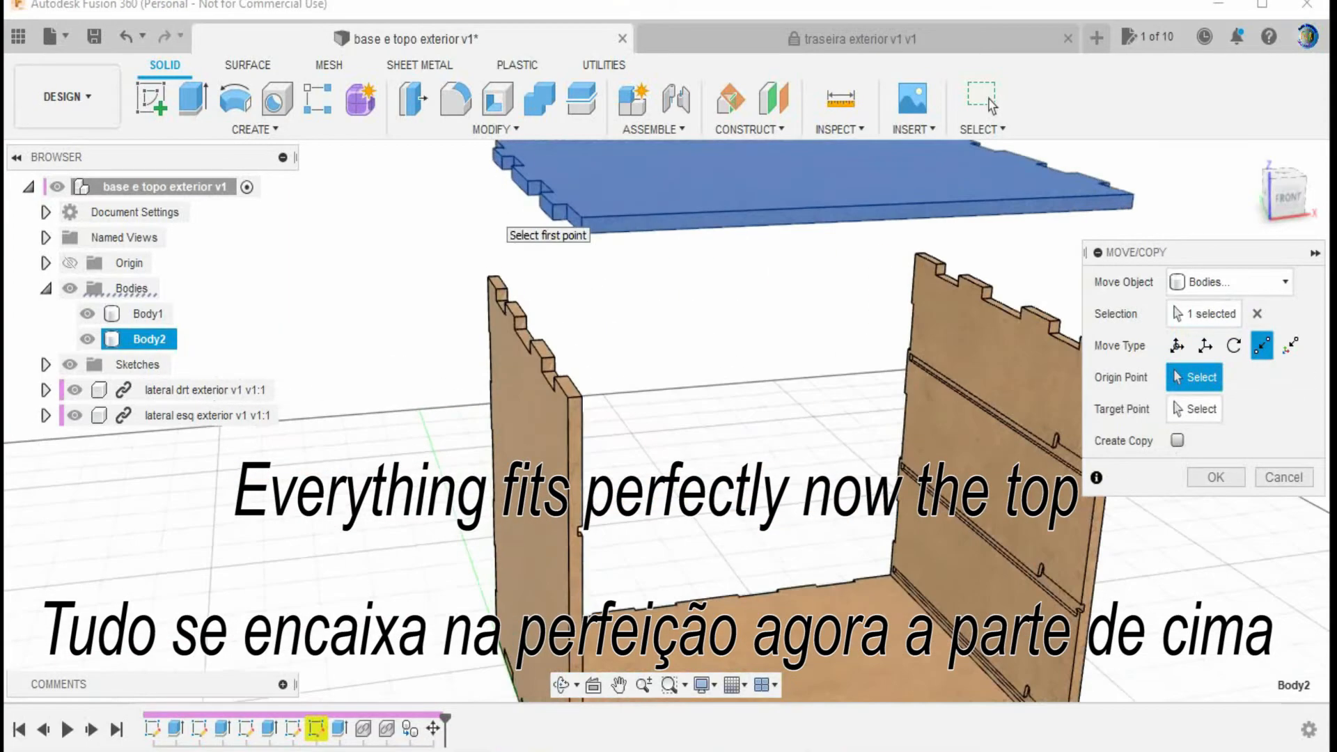
scroll(502, 226, "up", 3)
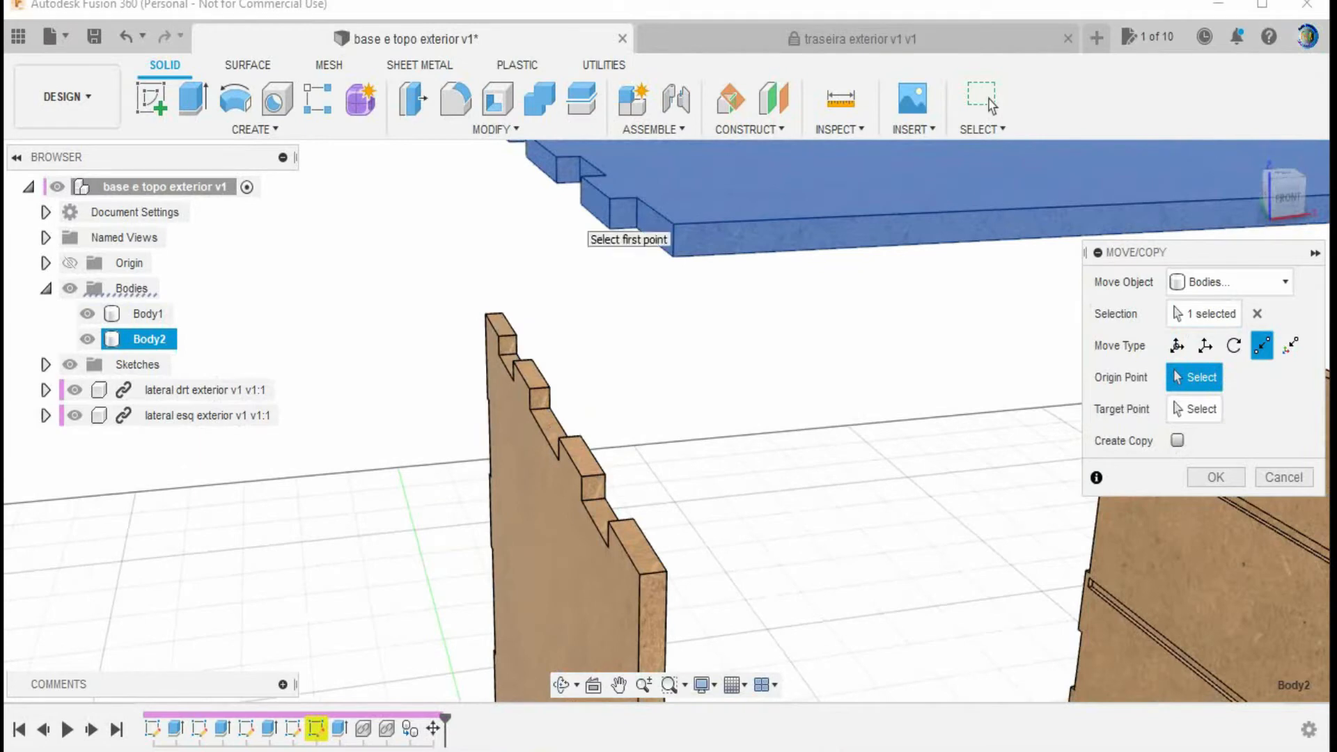
left_click(672, 224)
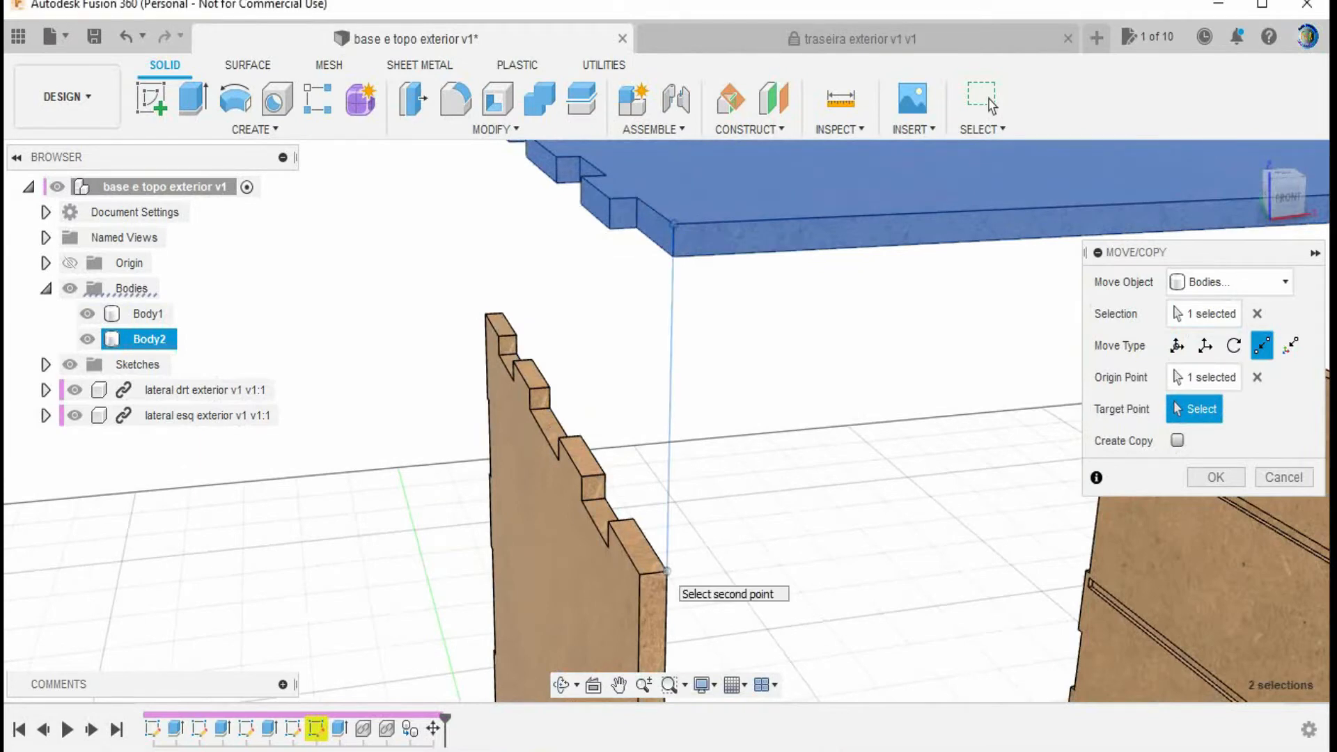
left_click(666, 571)
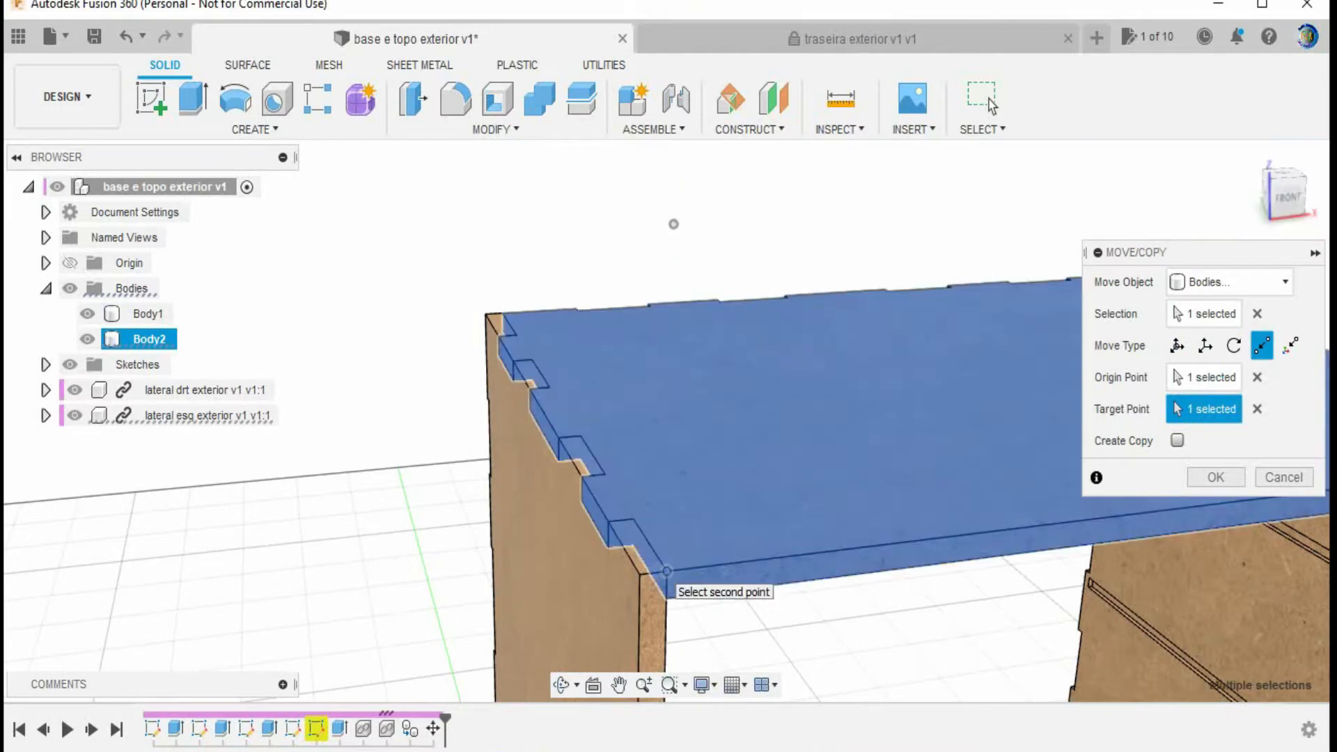
left_click(1216, 477)
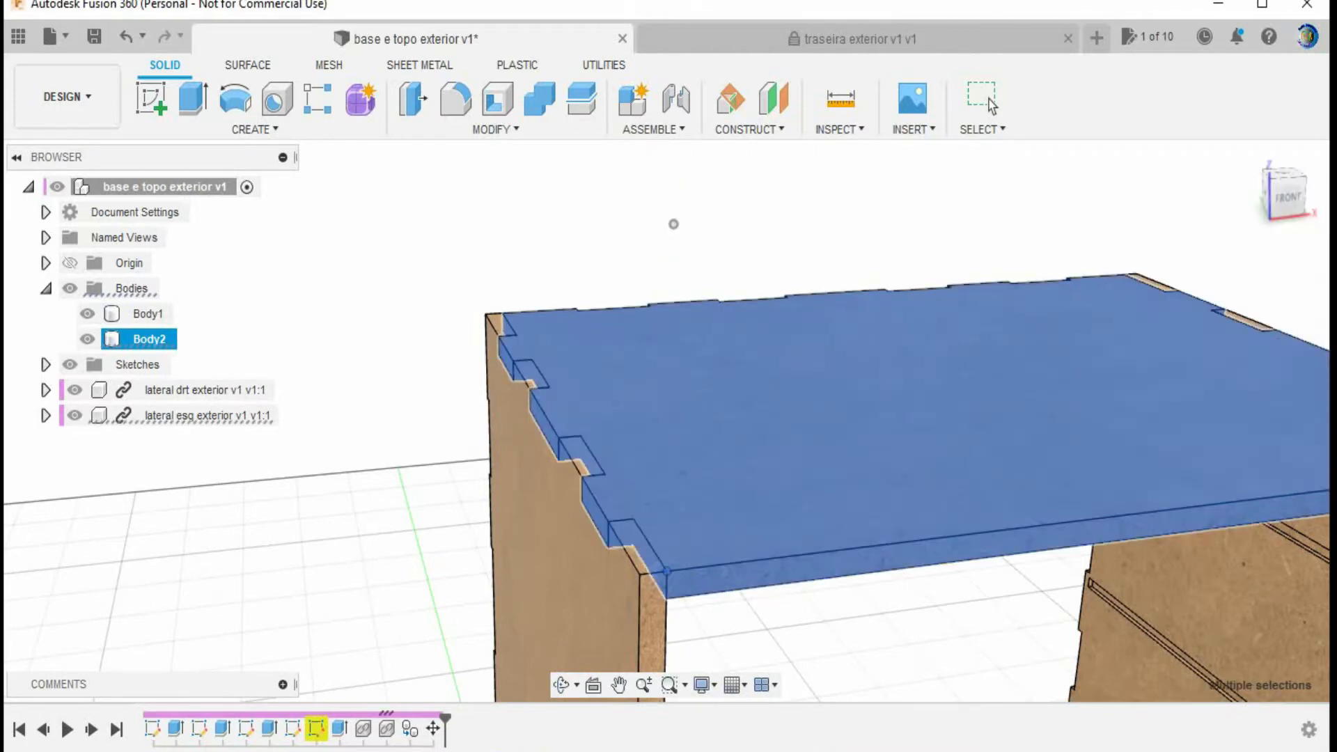
scroll(924, 487, "down", 5)
scroll(905, 485, "down", 3)
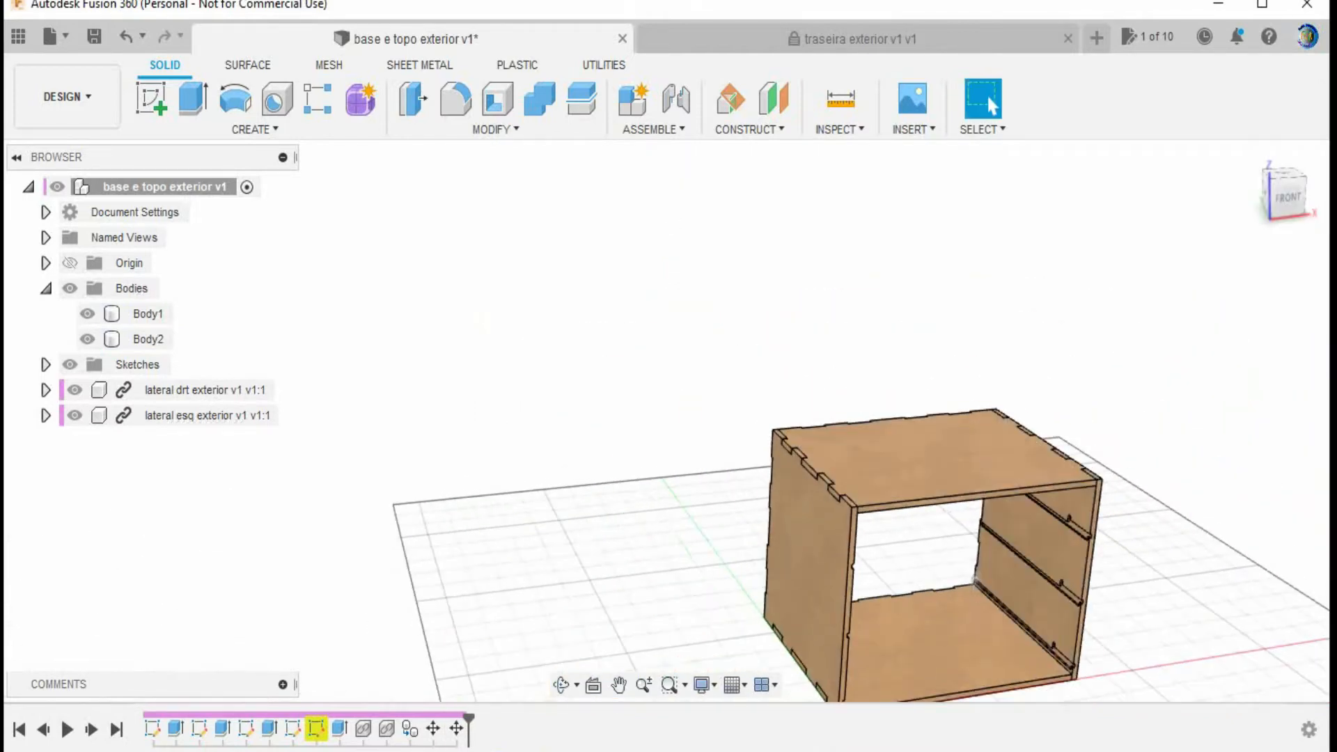
scroll(1002, 543, "down", 1)
middle_click_drag(1003, 543, 726, 385)
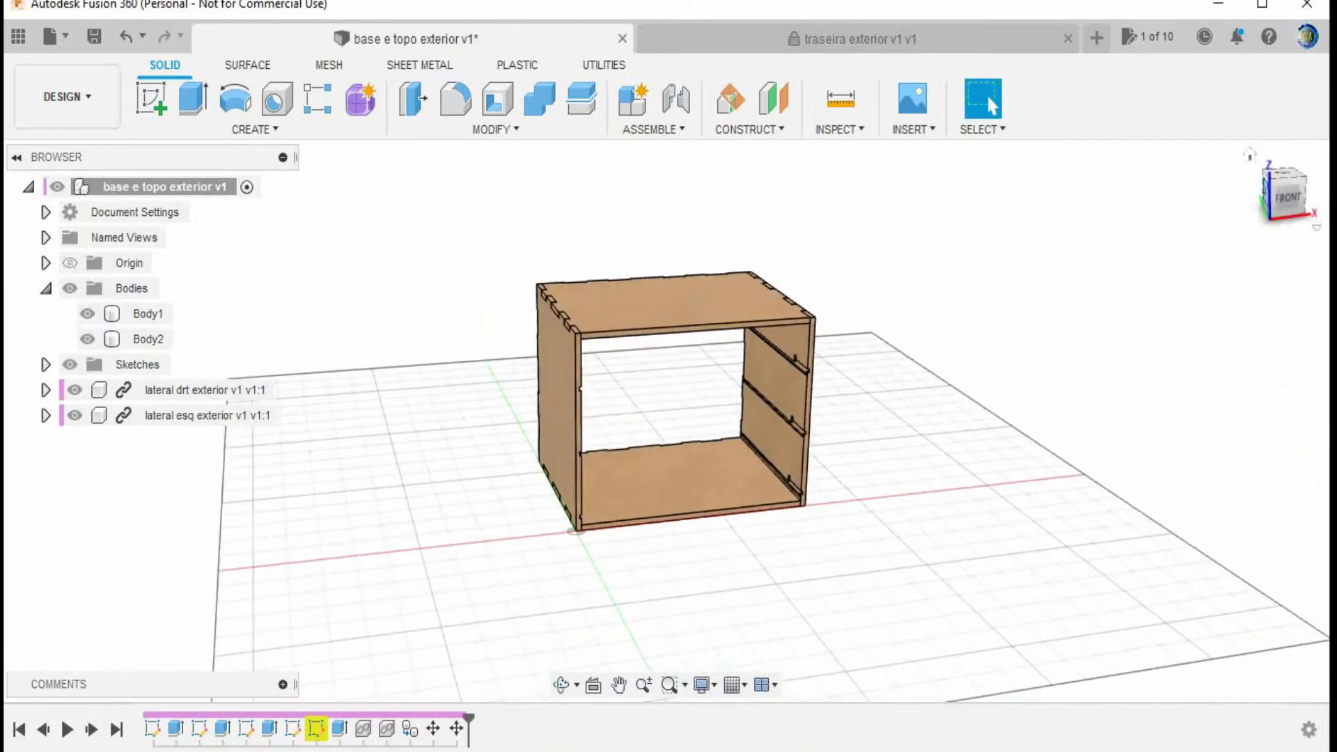
- Insert the back panel "traseira exterior" from the project's exterior folder, with the box viewed from its open back
left_click(1264, 191)
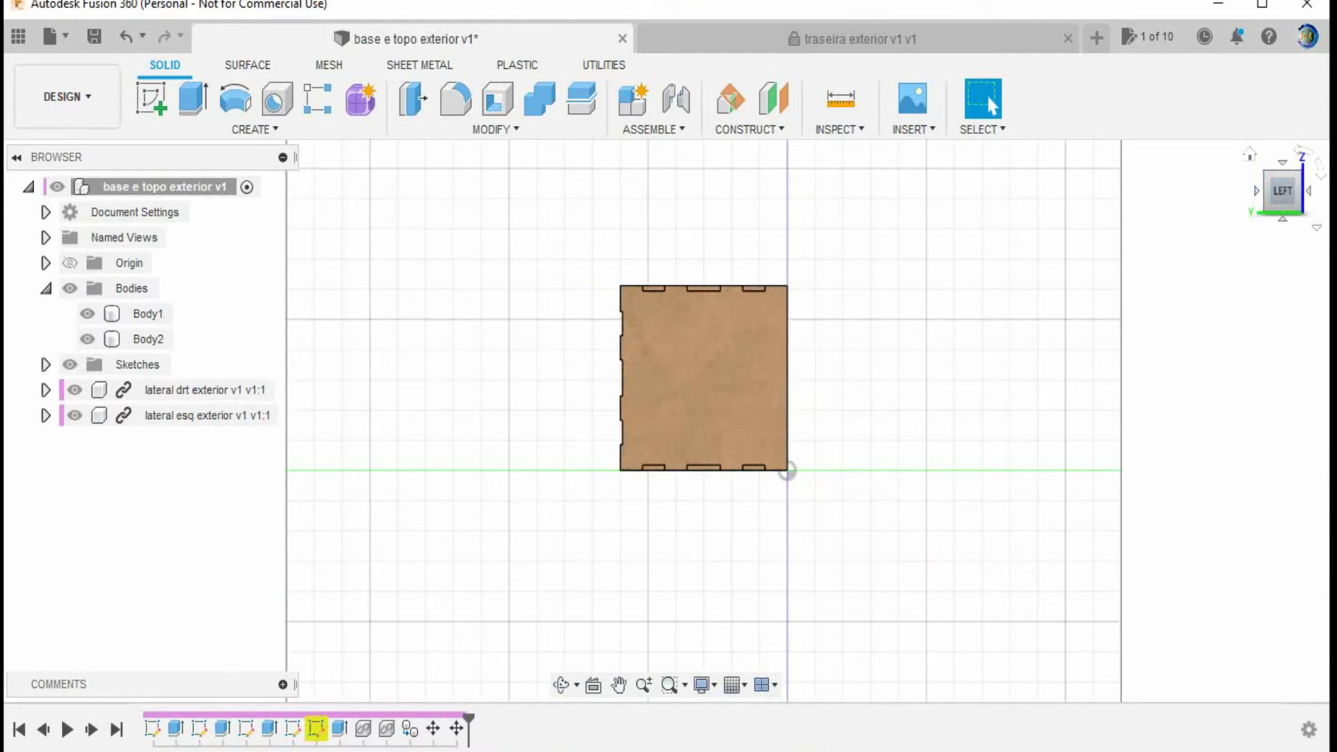
mouse_move(666, 420)
middle_mouse_down("shift")
mouse_move(739, 421)
mouse_move(781, 440)
middle_mouse_up("shift")
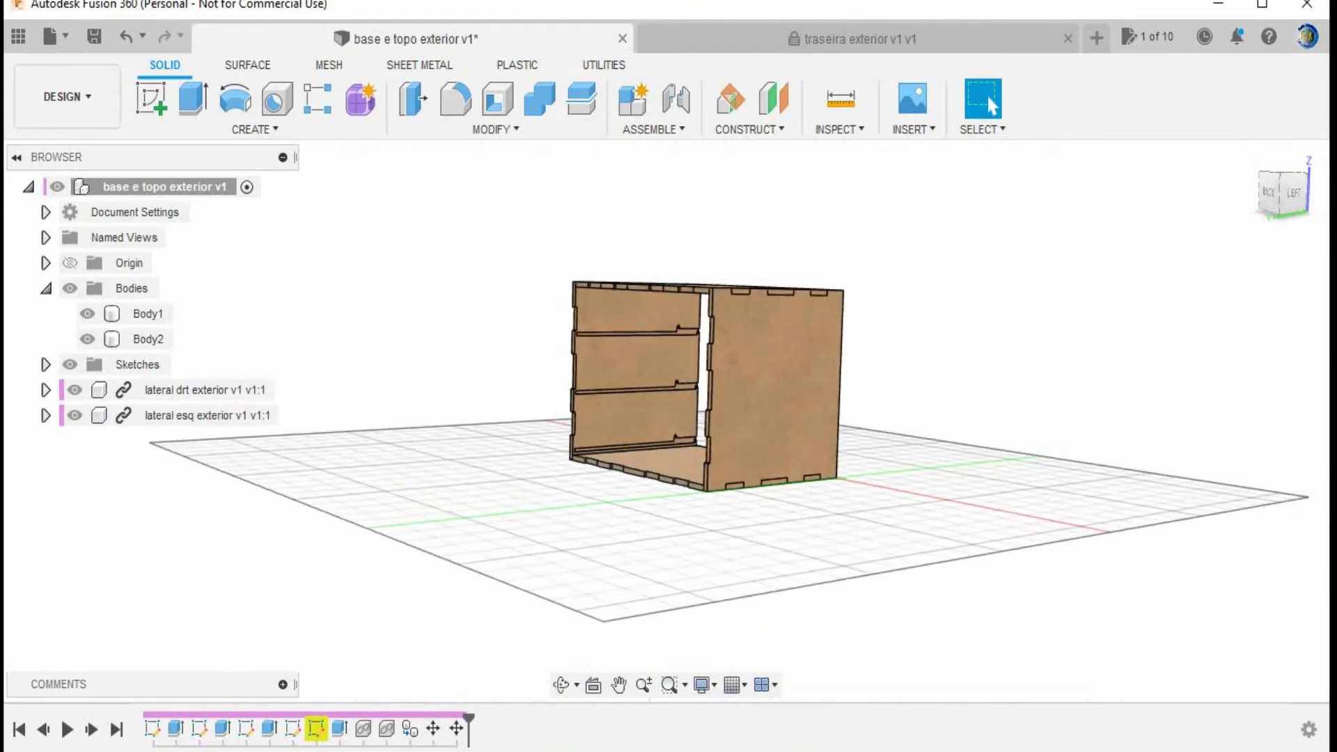
scroll(449, 392, "up", 1)
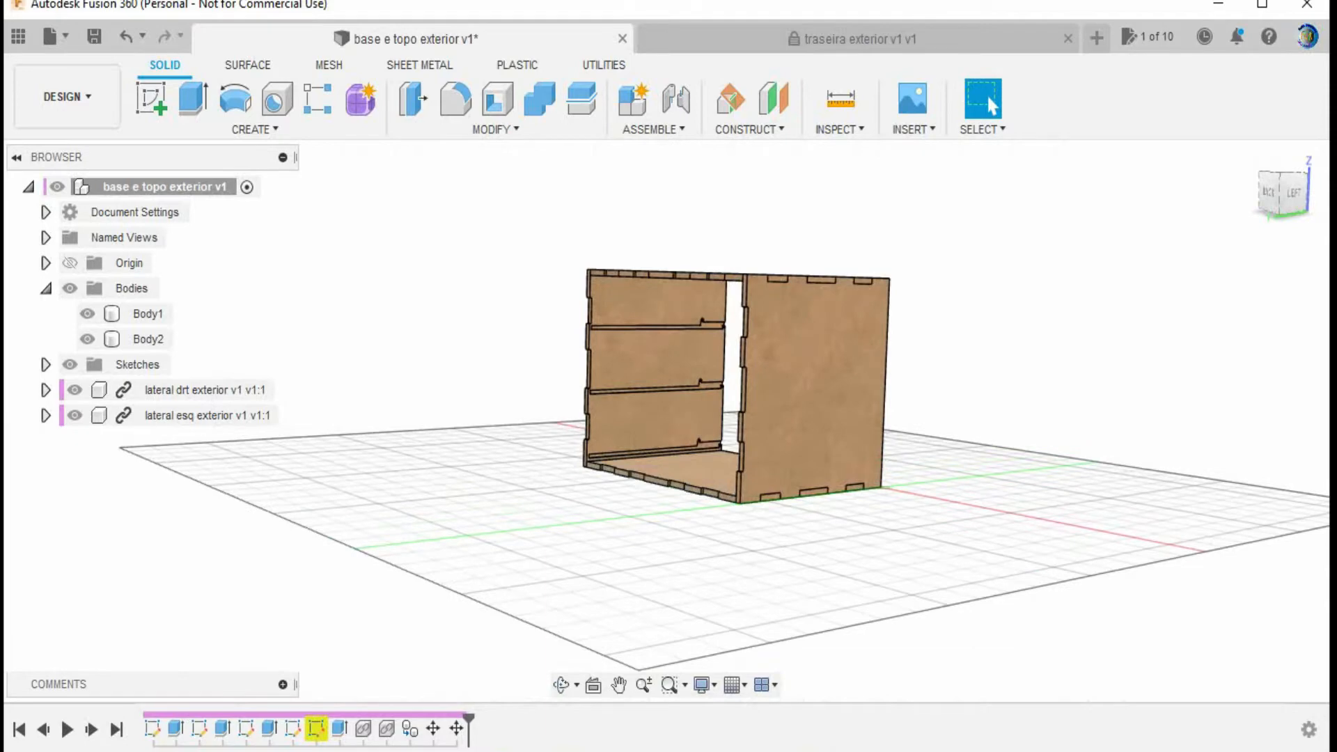
left_click(18, 36)
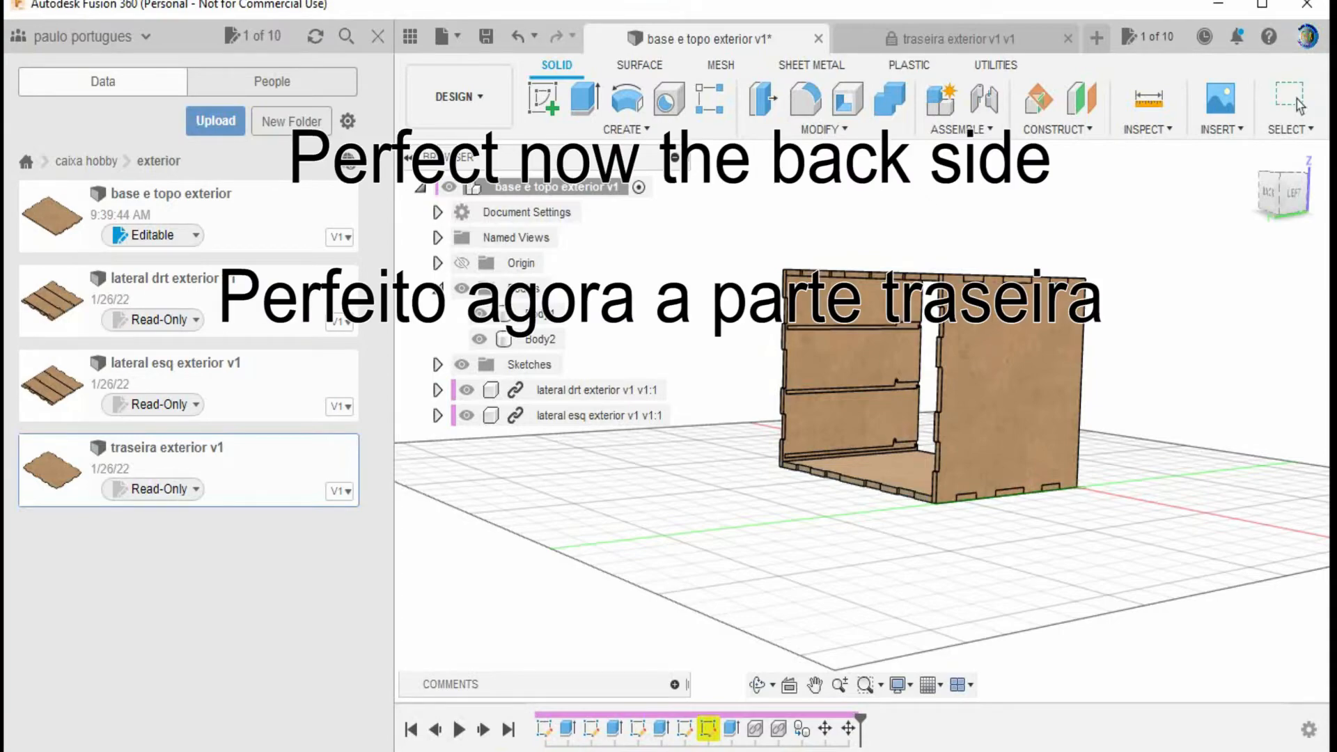
left_click(378, 36)
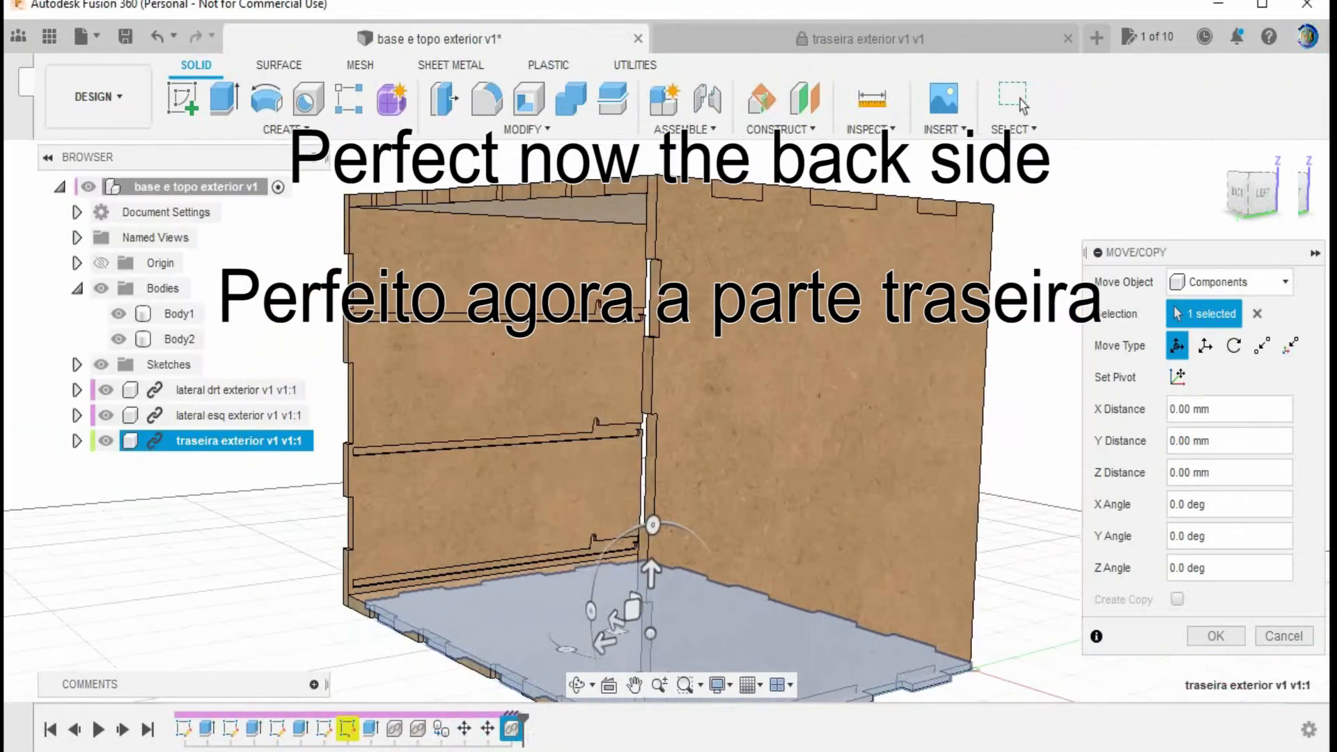
- Move the back panel 400 mm along Y, clear of the box, and rotate it -90° about X to stand it upright
middle_click_drag(626, 487, 736, 379)
scroll(627, 501, "down", 3)
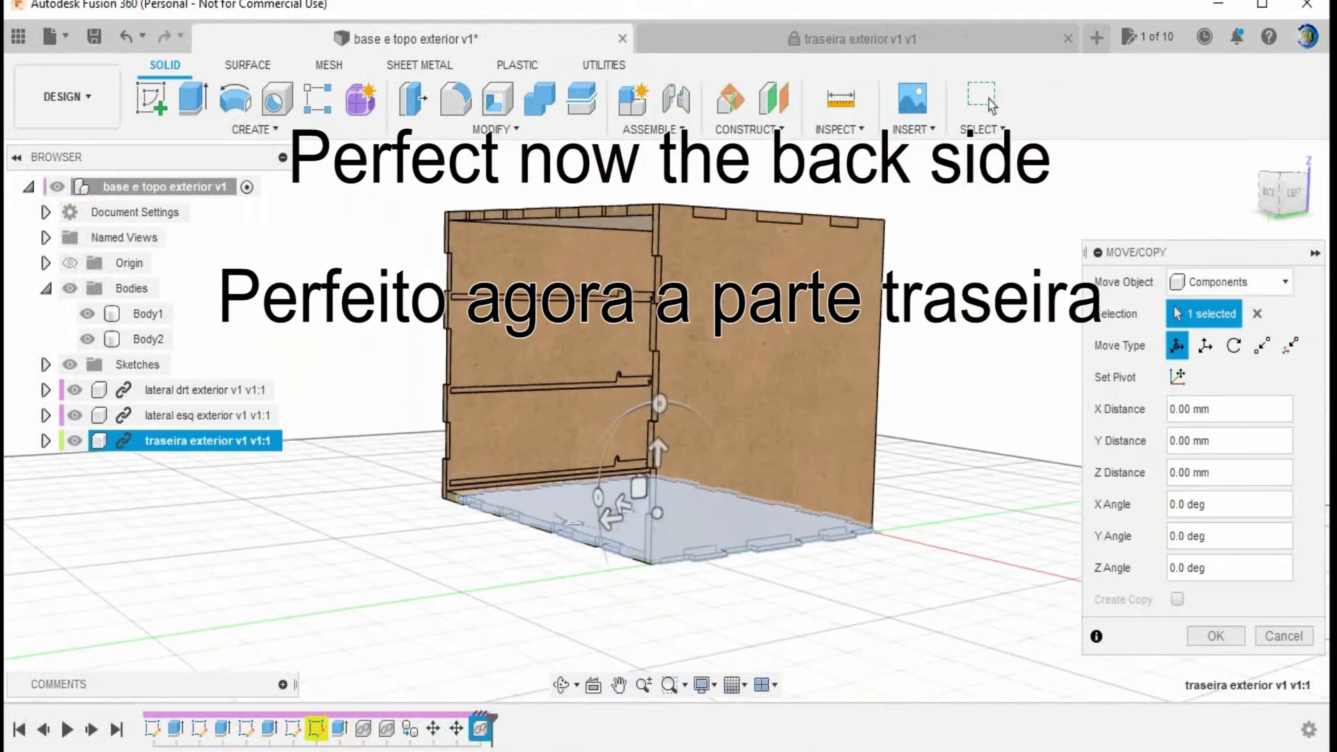
left_click(611, 519)
left_click_drag(610, 519, 261, 559)
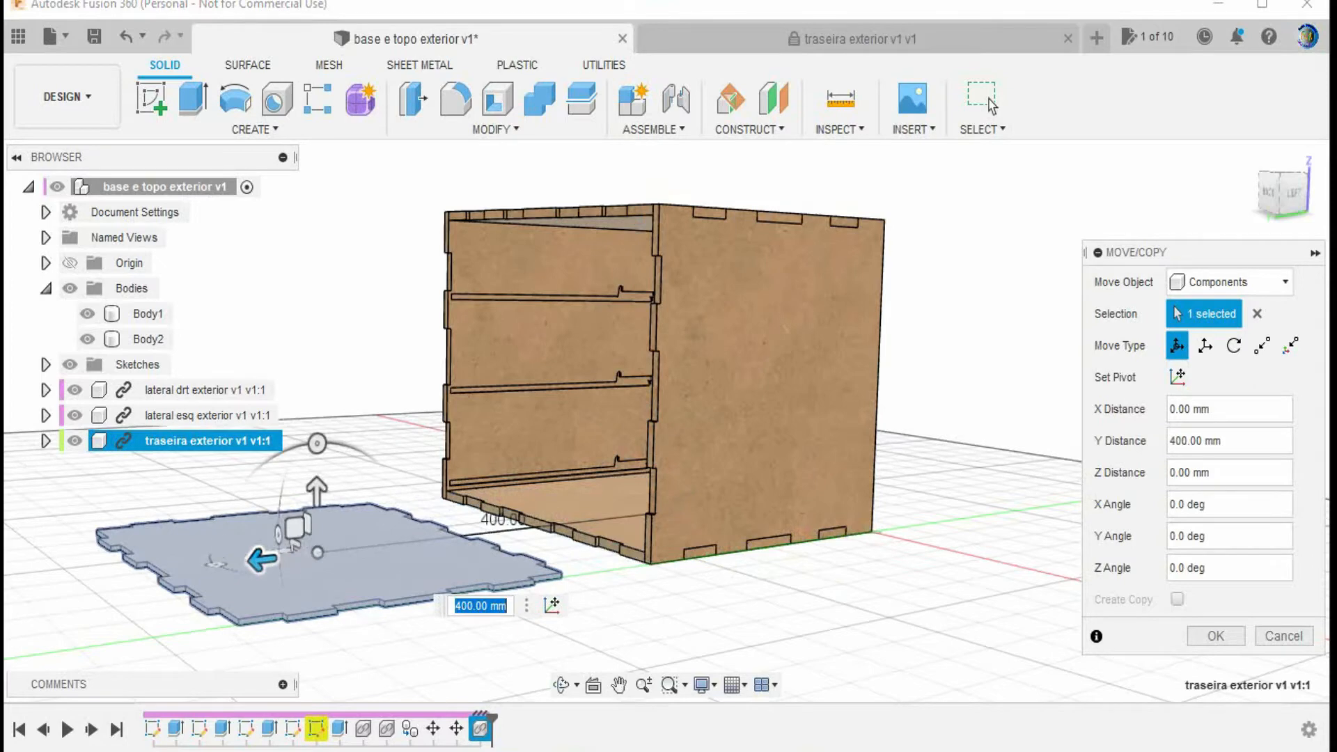
left_click_drag(317, 444, 215, 565)
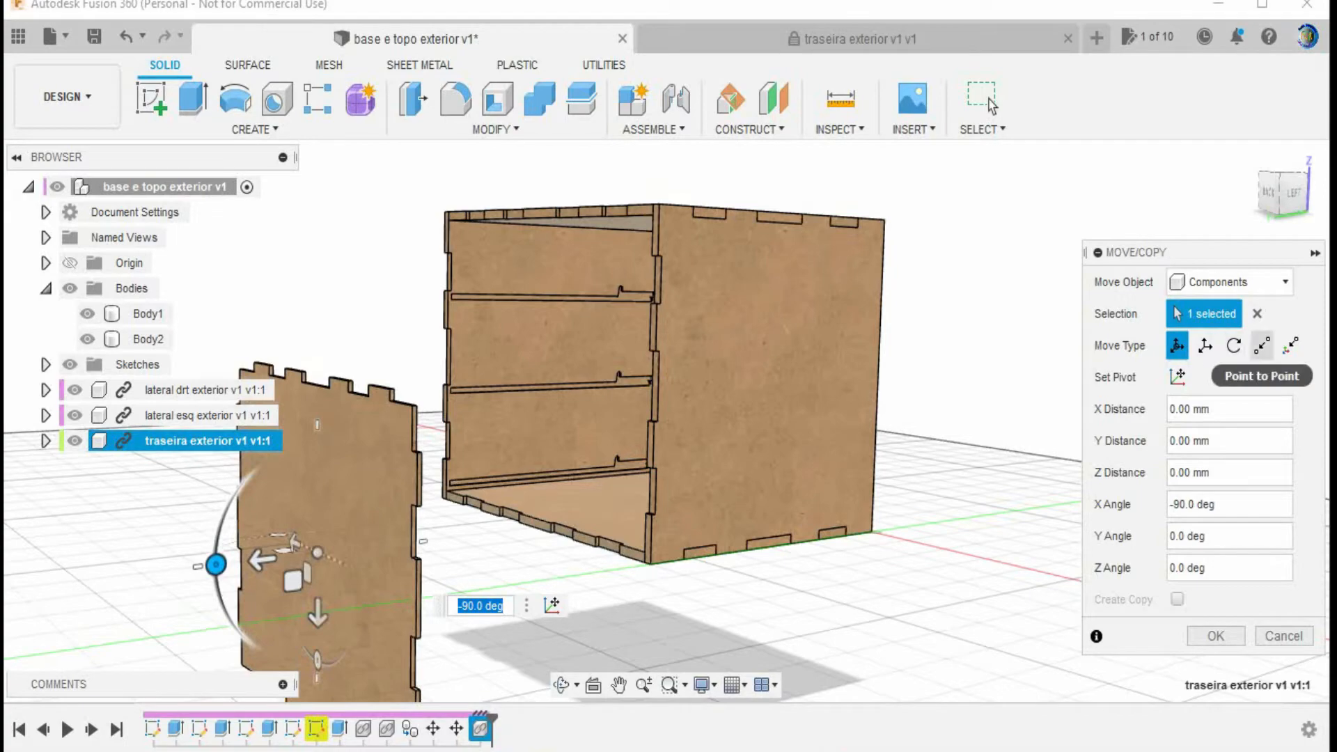
- Move the back panel point to point, from its upper corner nearest the left side to the matching rear notch corner of the top
left_click(1262, 346)
scroll(619, 376, "up", 3)
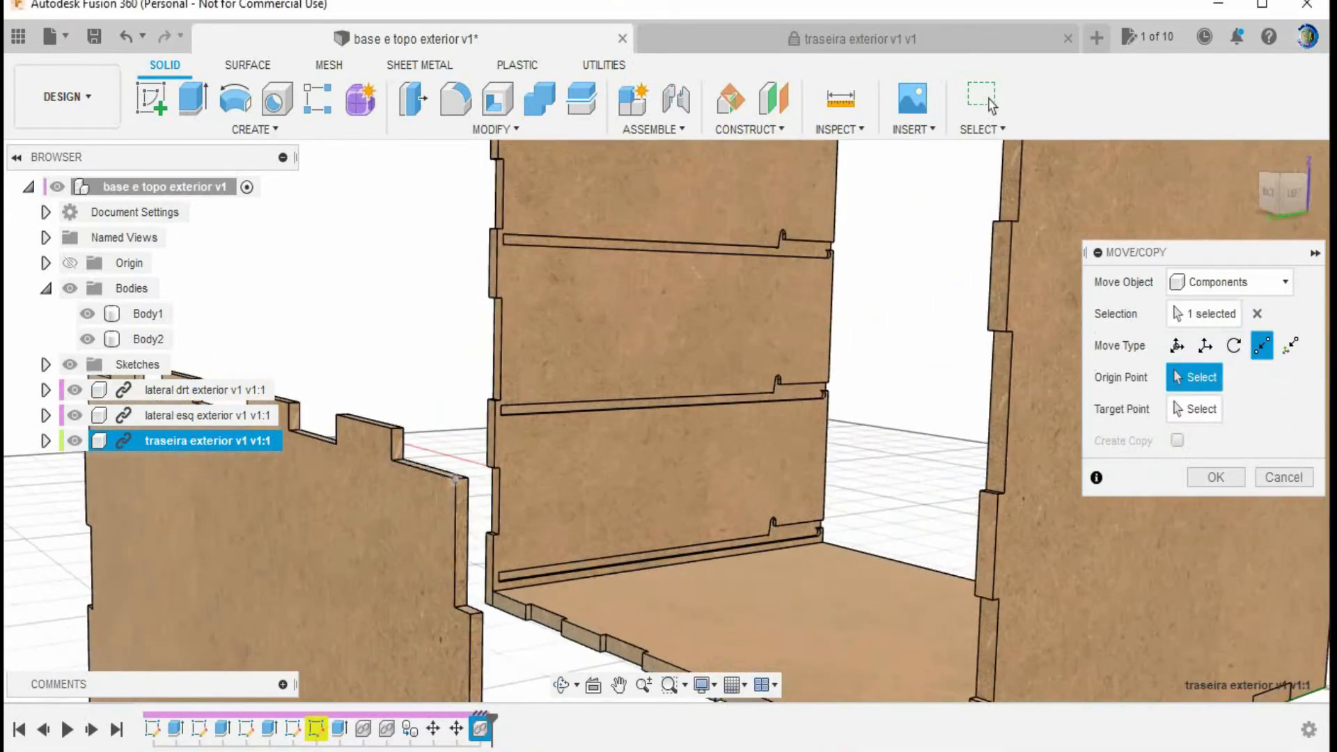
left_click(456, 479)
scroll(456, 479, "down", 5)
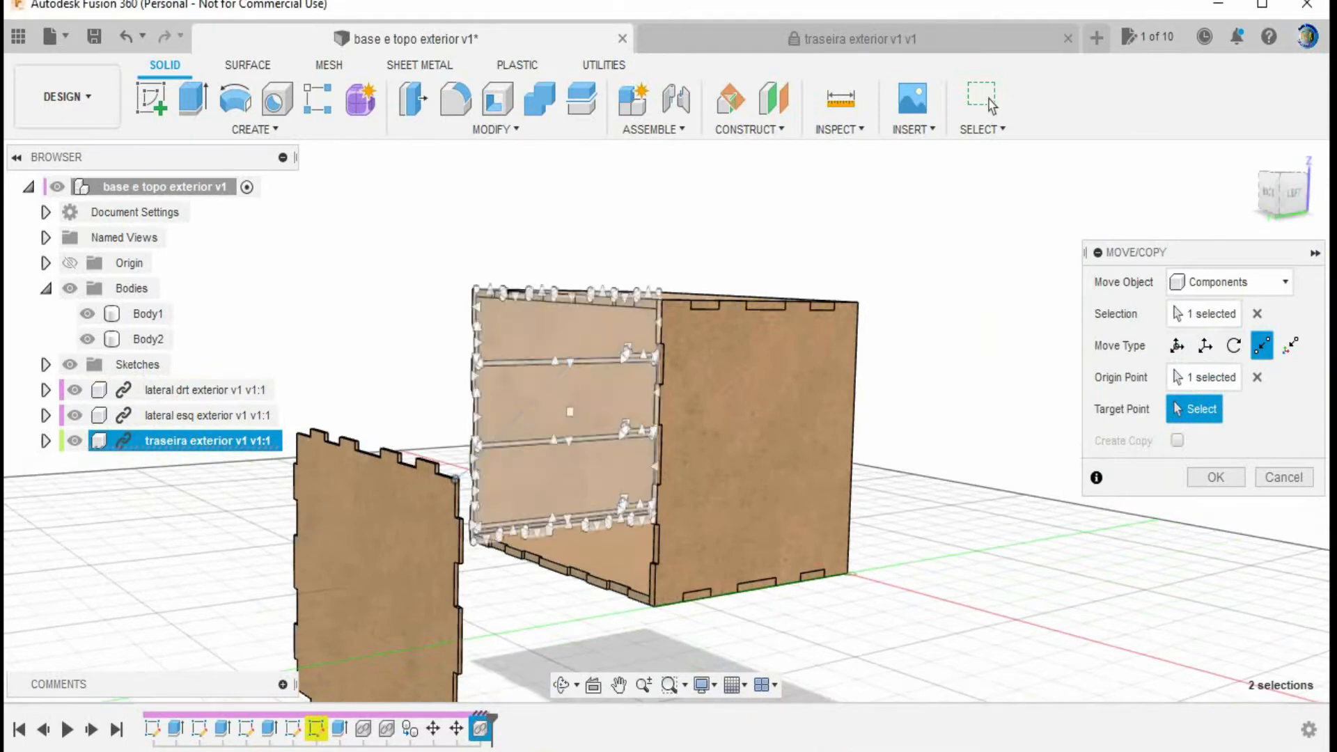
scroll(658, 317, "up", 5)
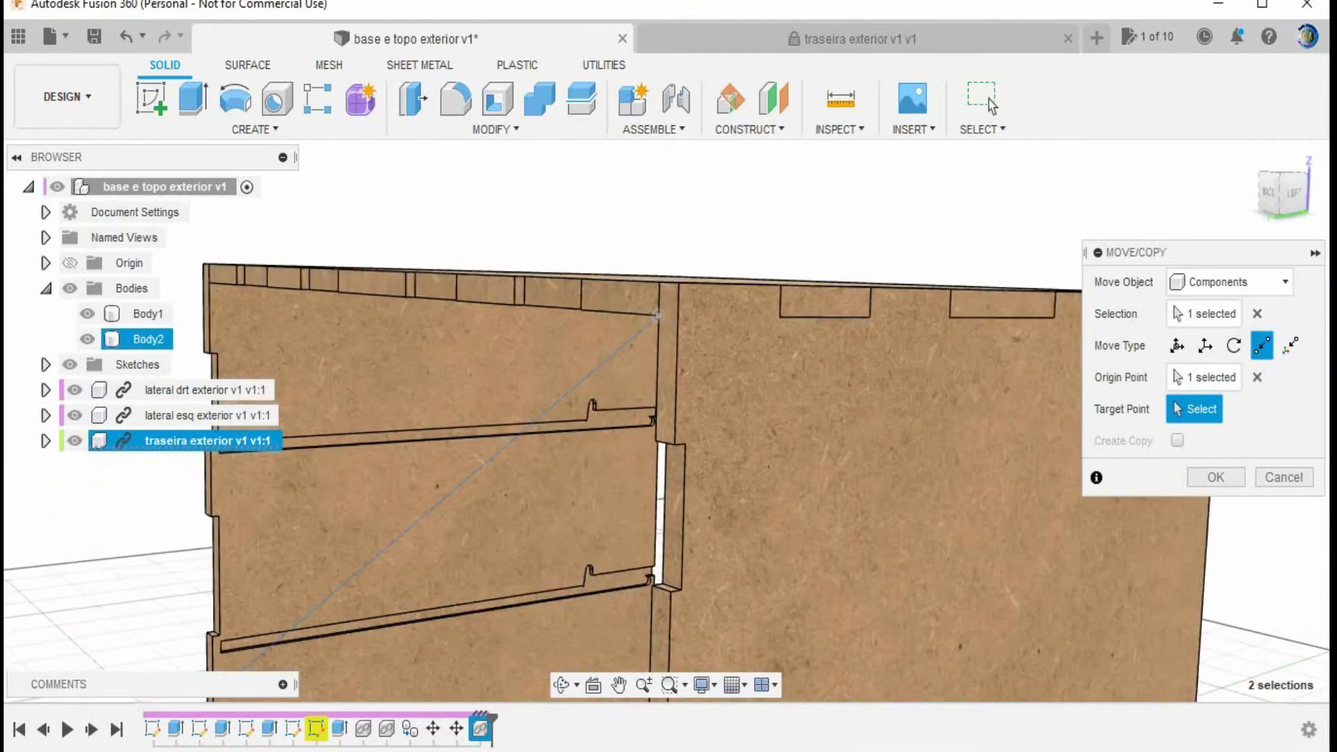
left_click(658, 315)
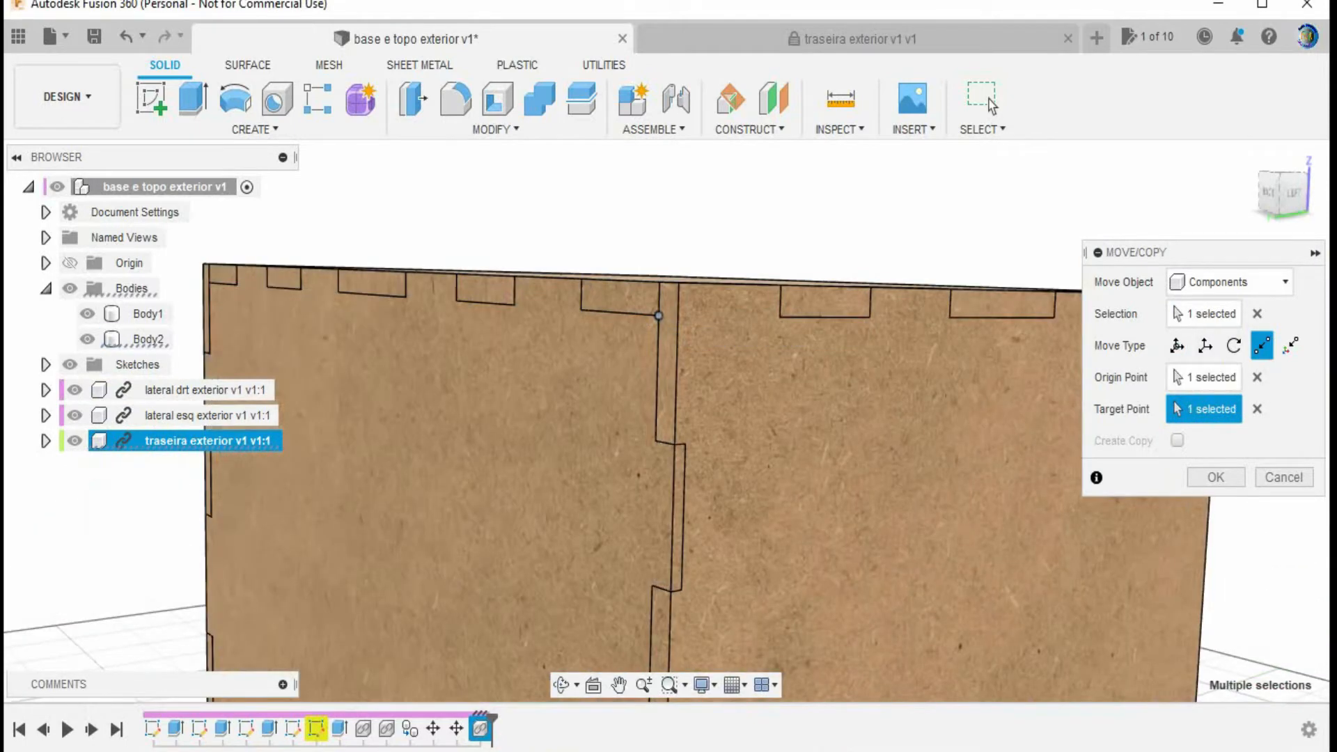
left_click(1216, 477)
- Examine the fit of the assembled box from the back, the left side, the front and the home view
scroll(1215, 477, "down", 5)
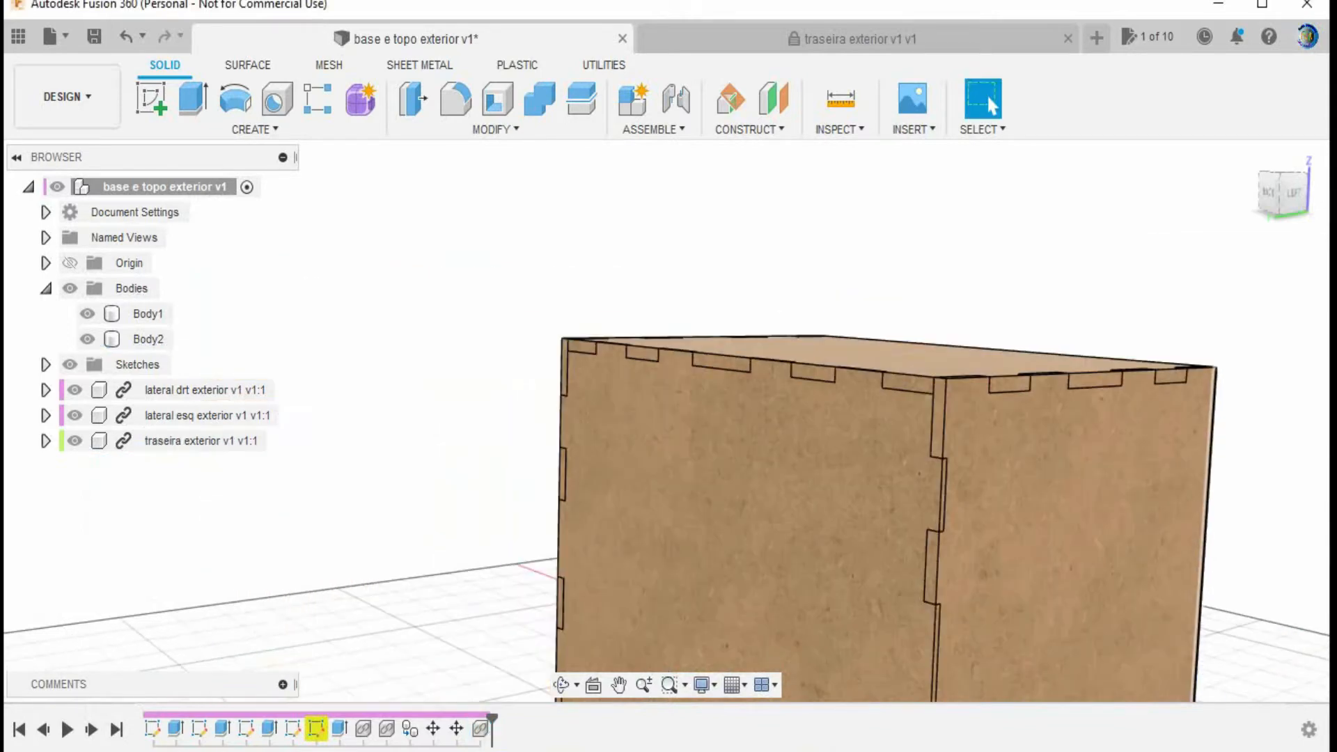
middle_click_drag(1216, 477, 910, 286)
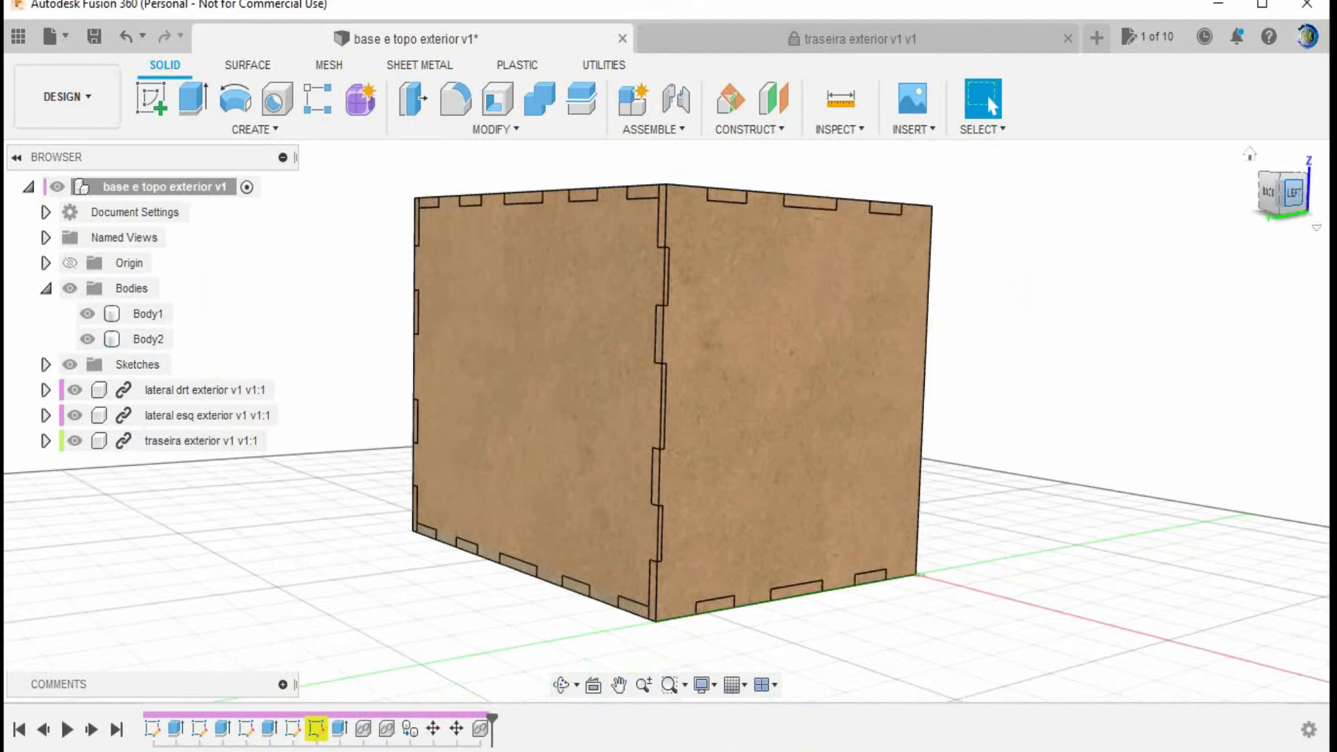
mouse_move(1293, 193)
left_mouse_down()
mouse_move(1311, 175)
mouse_move(1334, 201)
mouse_move(1336, 187)
mouse_move(1236, 183)
left_mouse_up()
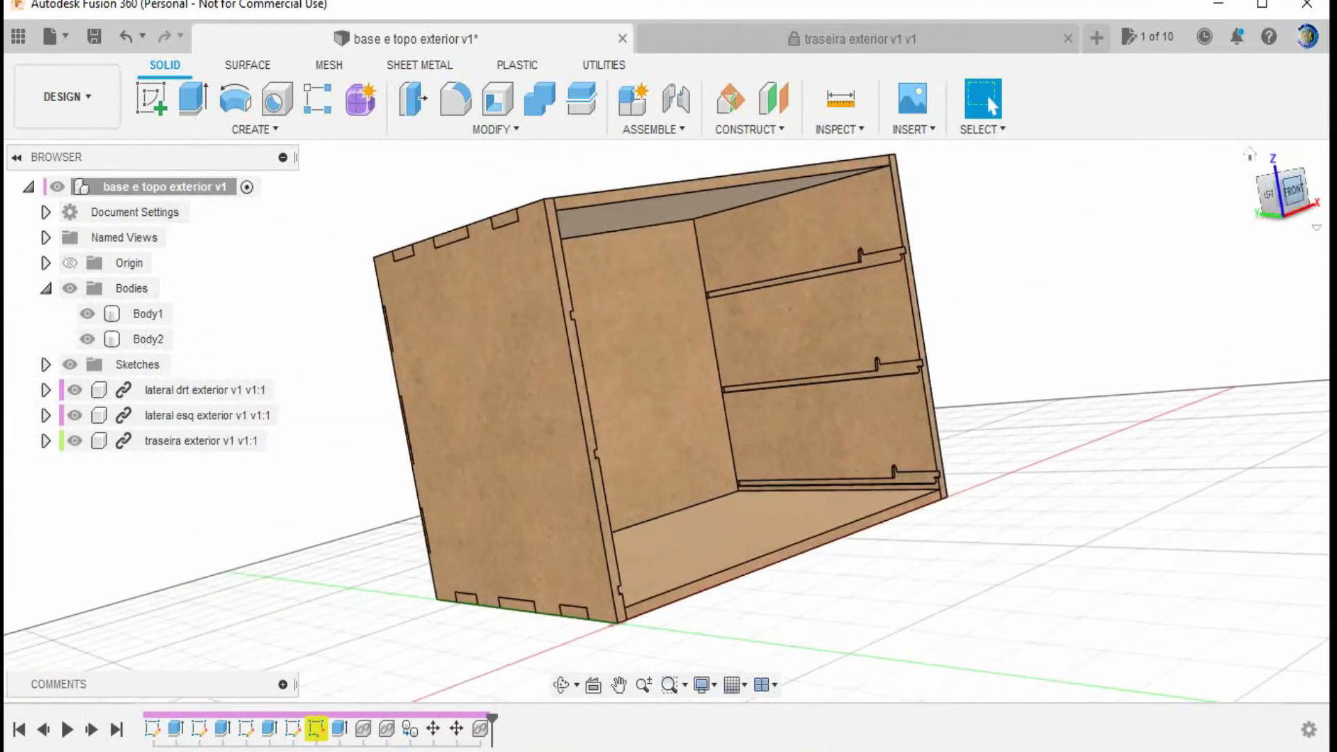
left_click(1293, 190)
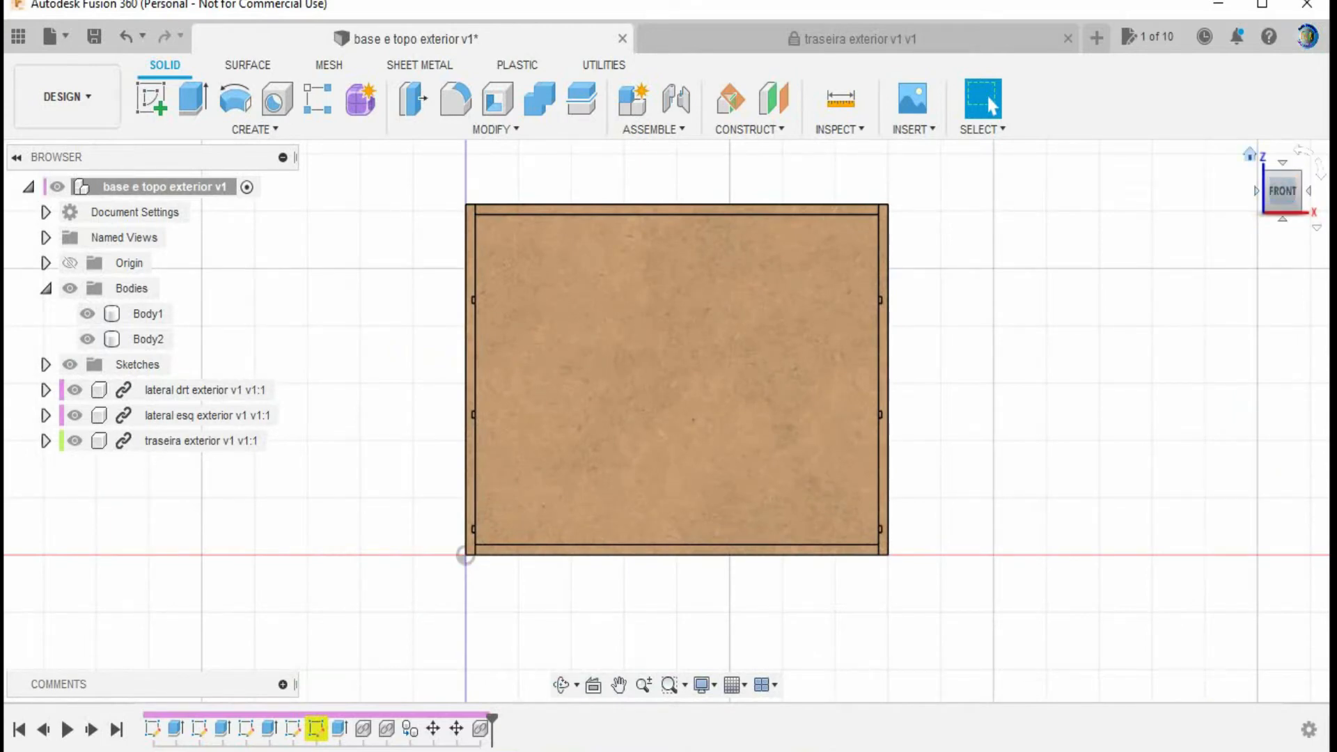
left_click(1249, 155)
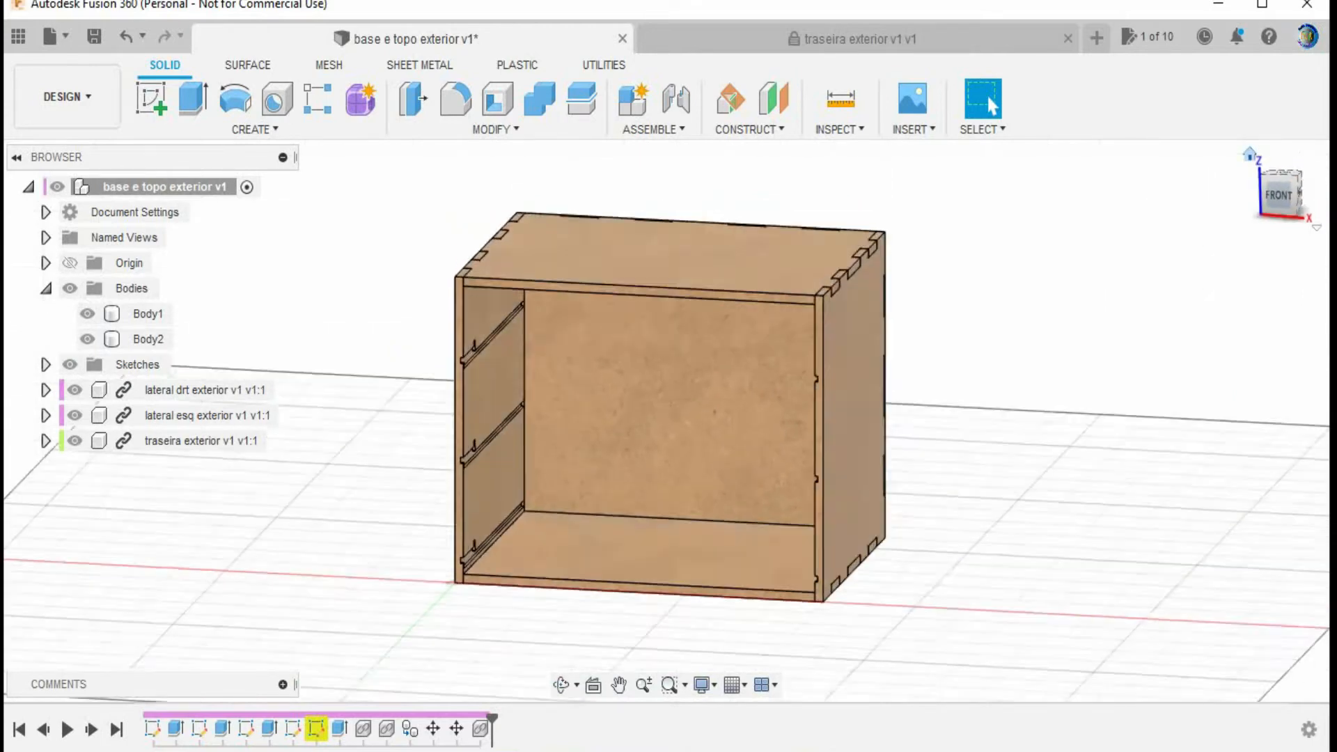
scroll(975, 403, "down", 2)
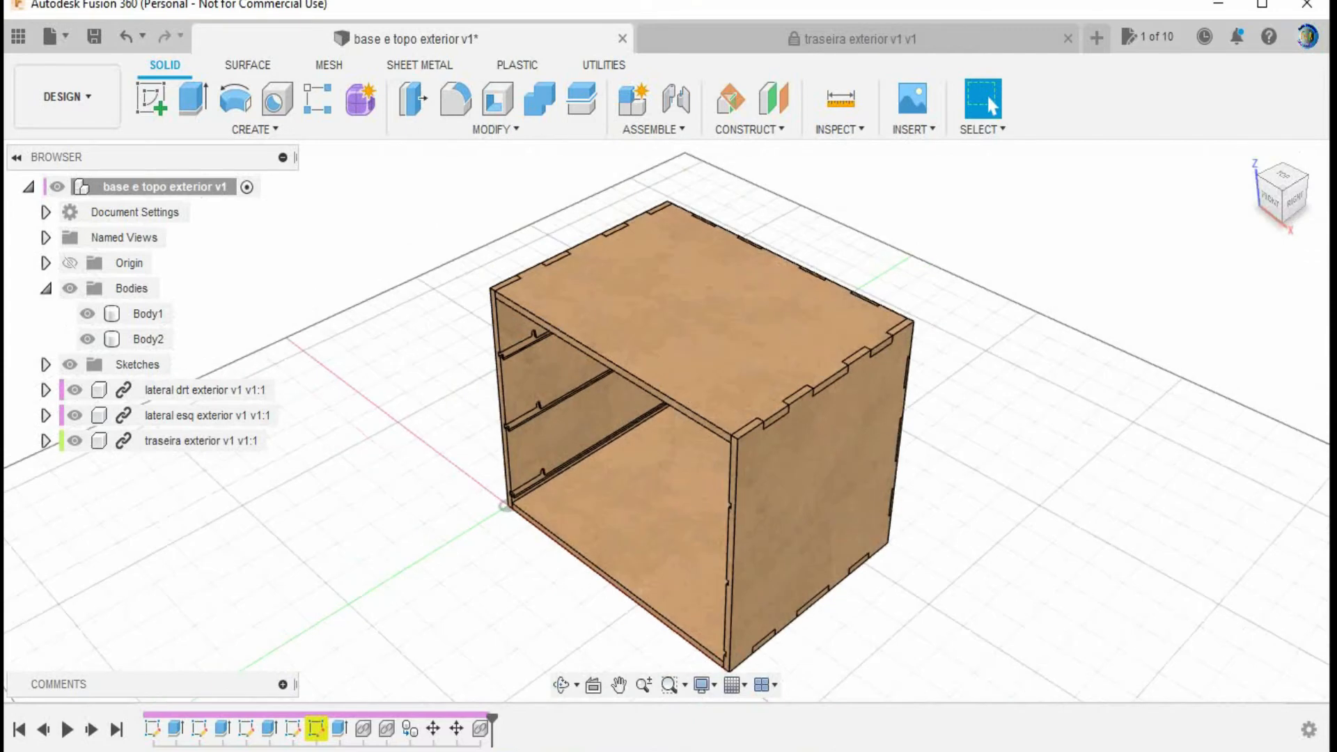
middle_click_drag(975, 404, 913, 353)
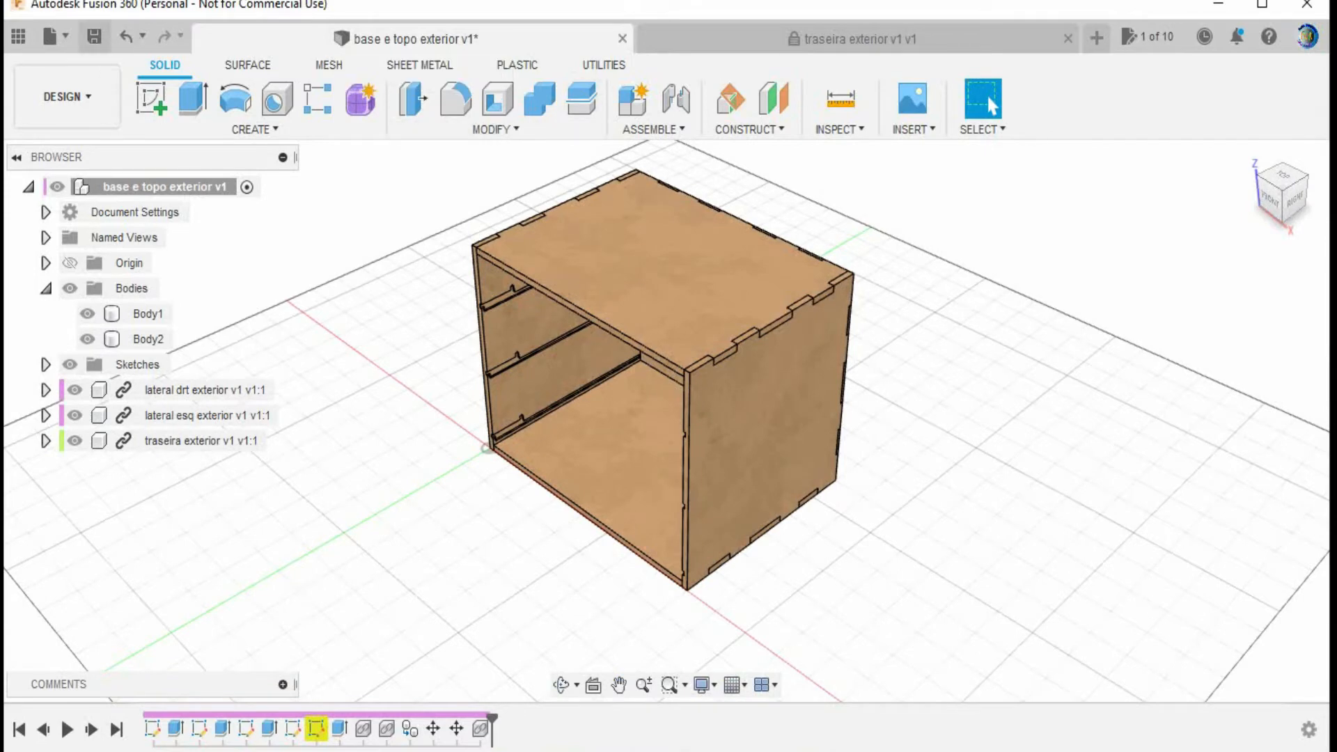
- Cancel saving a version of the box assembly and switch to the back panel document "traseira exterior v1"
left_click(94, 37)
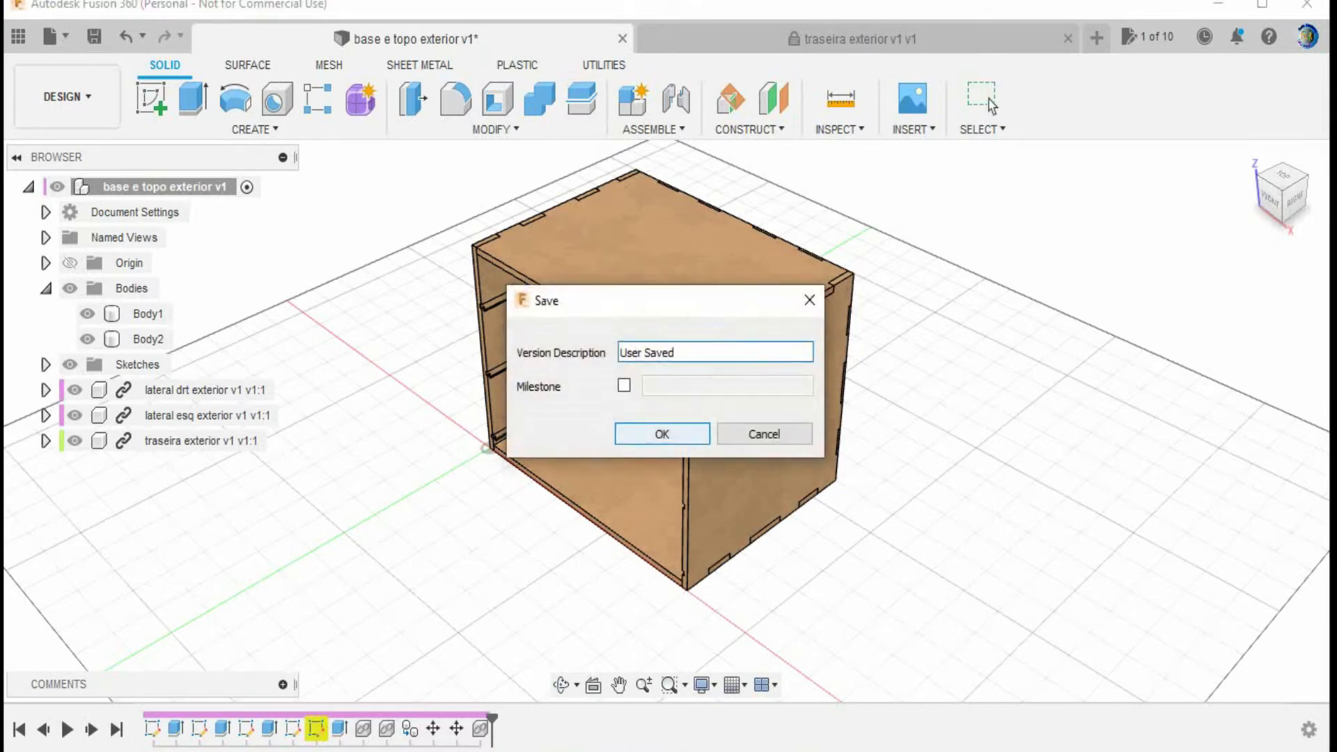
left_click(764, 433)
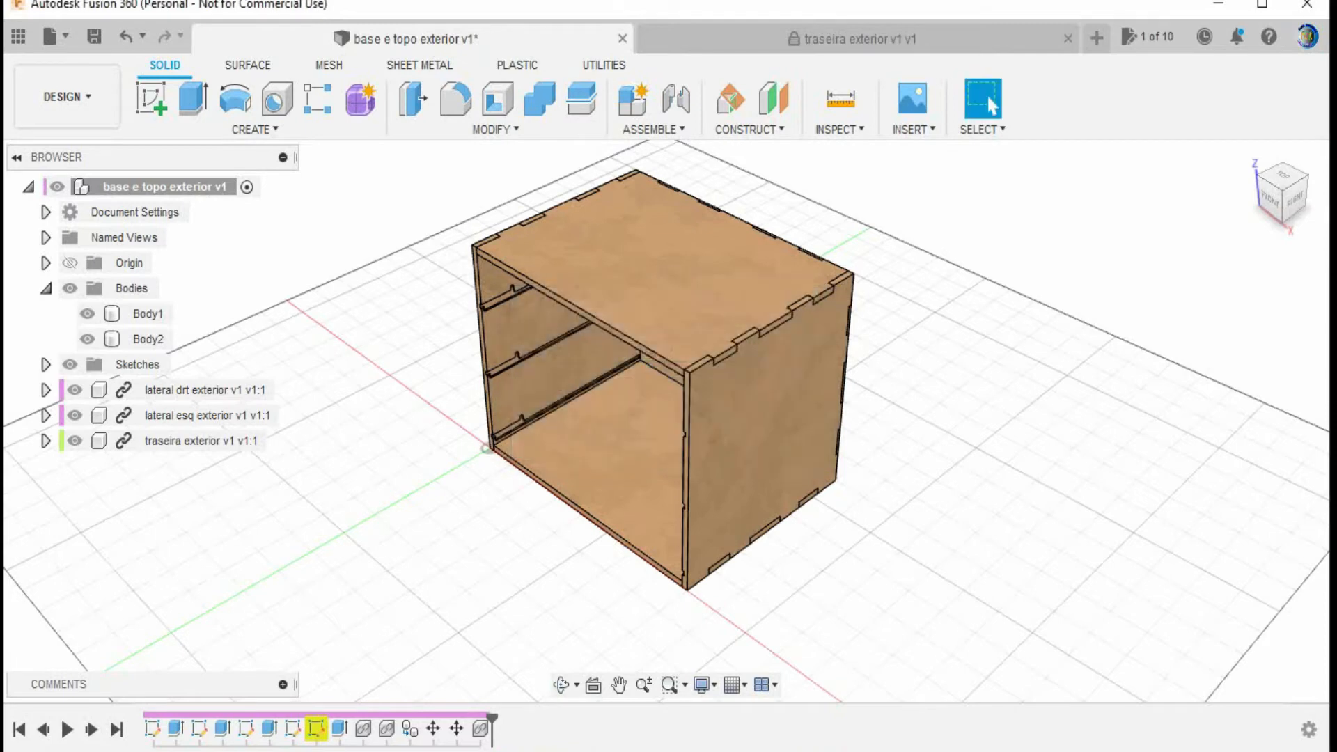
left_click(860, 39)
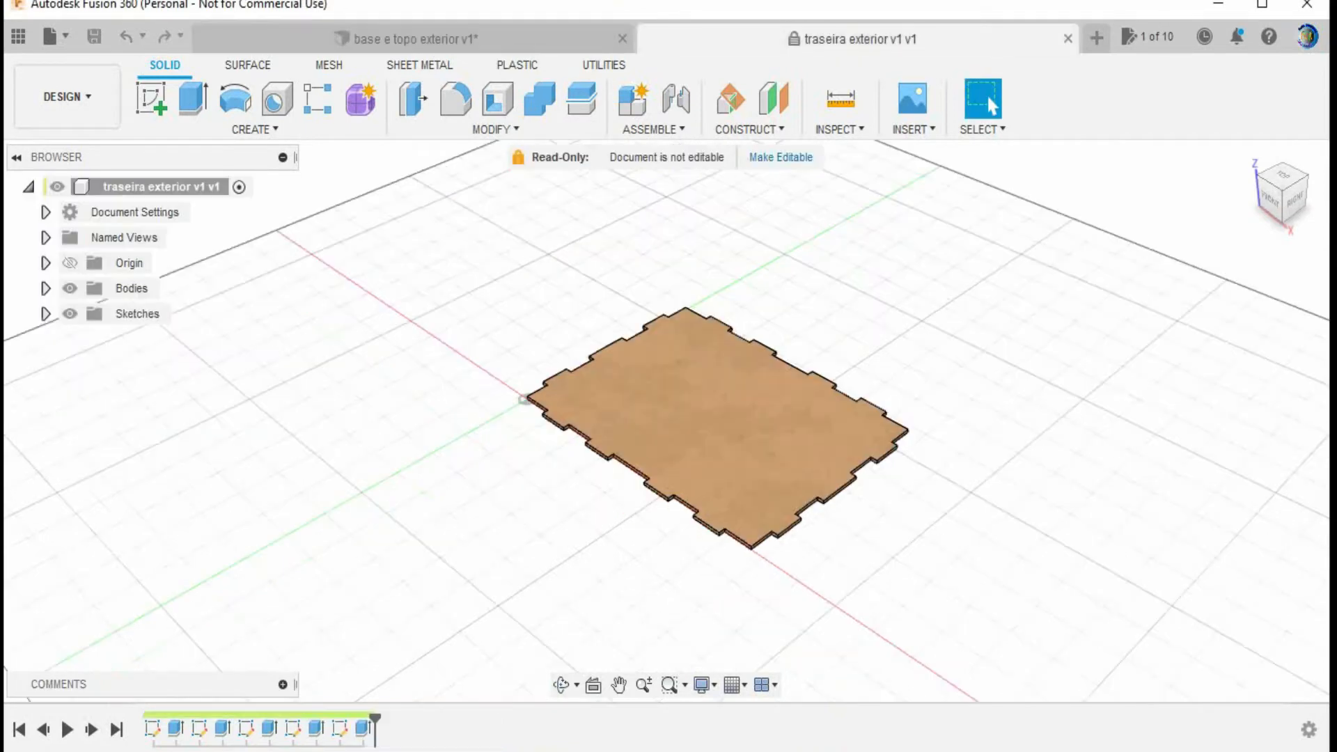
- Close the back panel document, then close the box assembly without saving its changes
left_click(1067, 38)
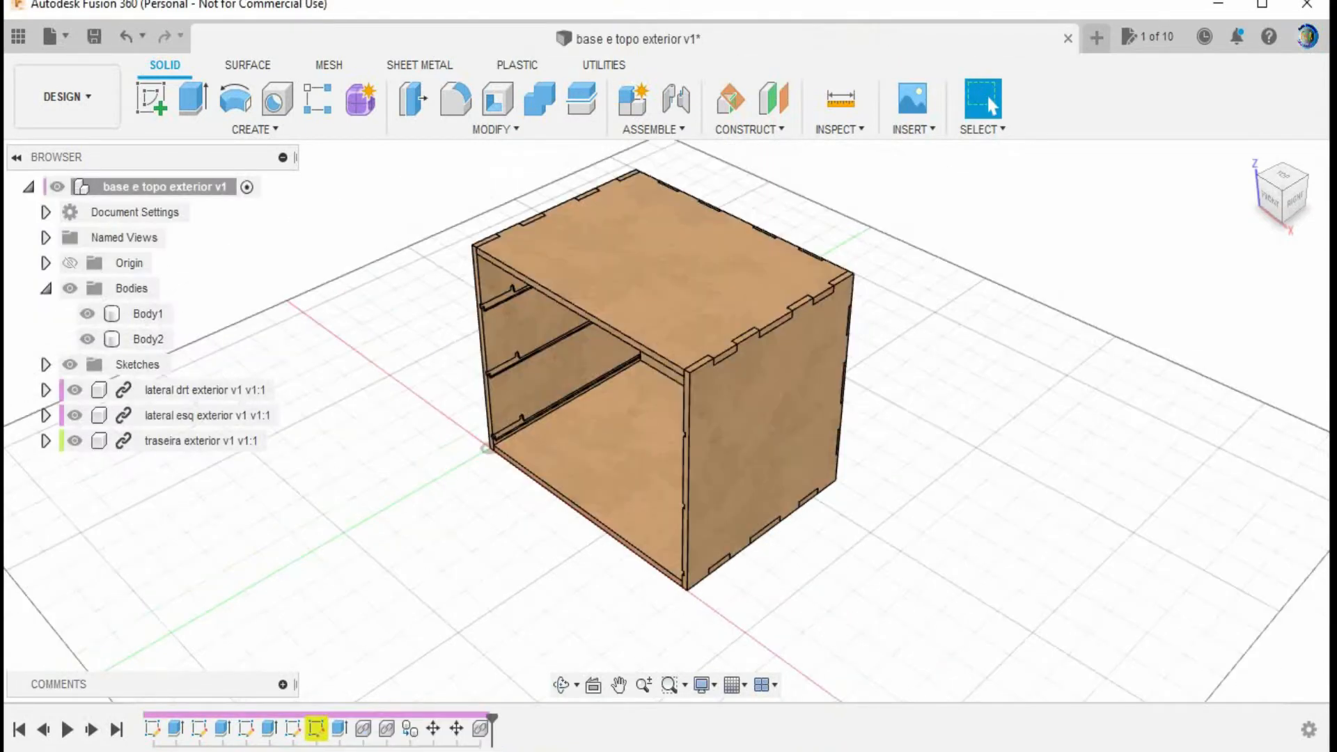
scroll(939, 470, "down", 3)
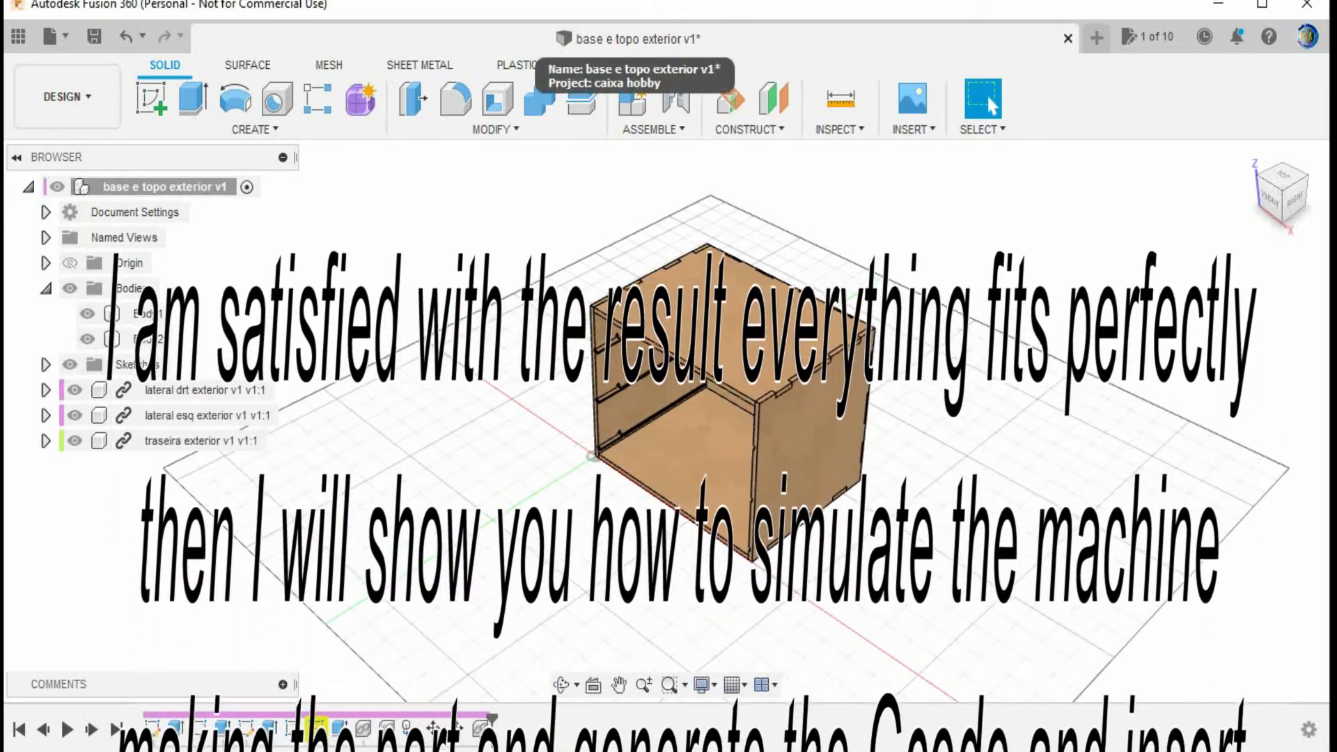
left_click(1068, 38)
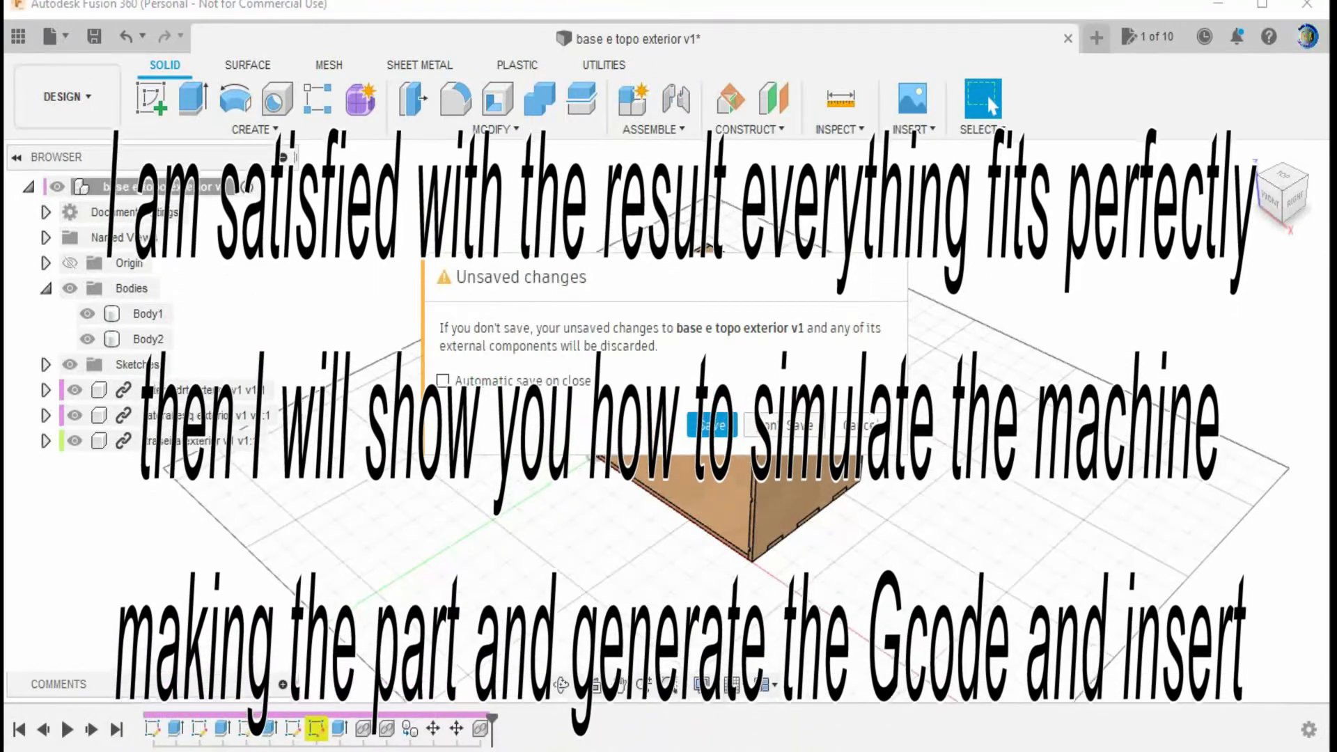
left_click(785, 425)
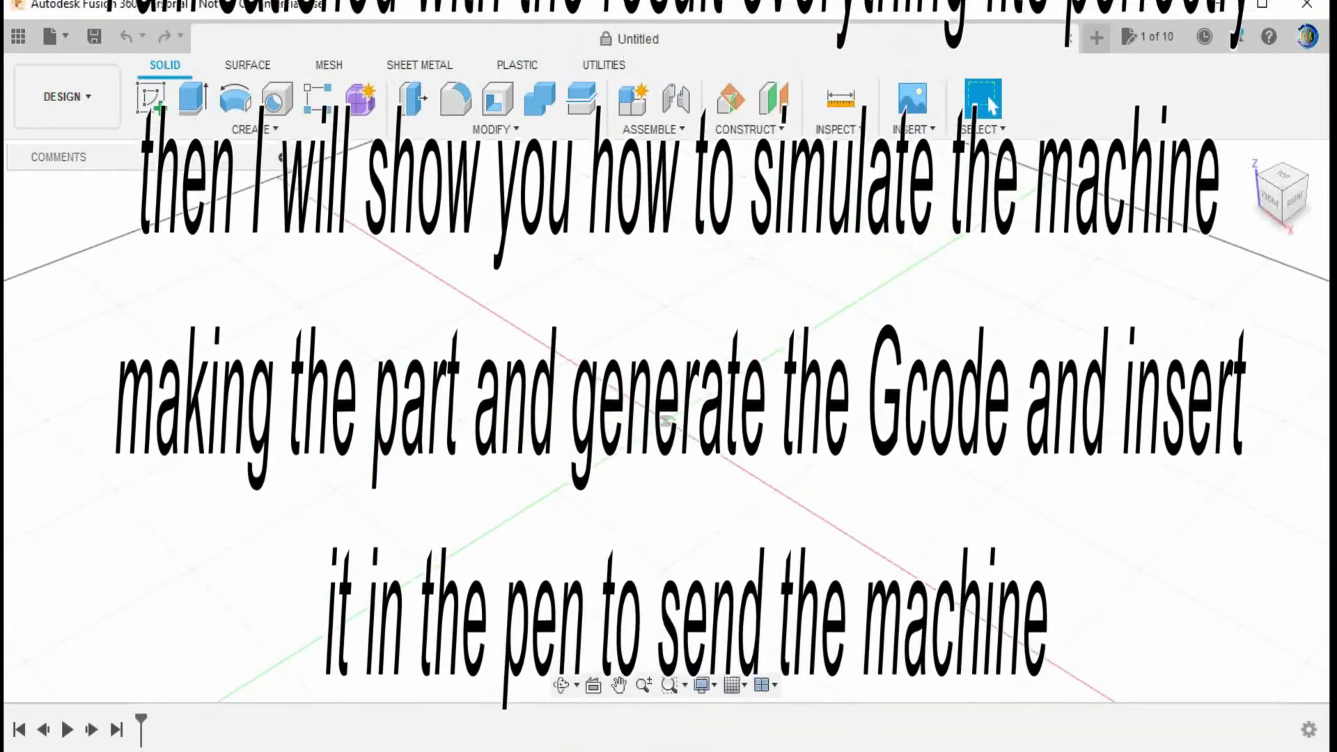
key("alt+Tab")
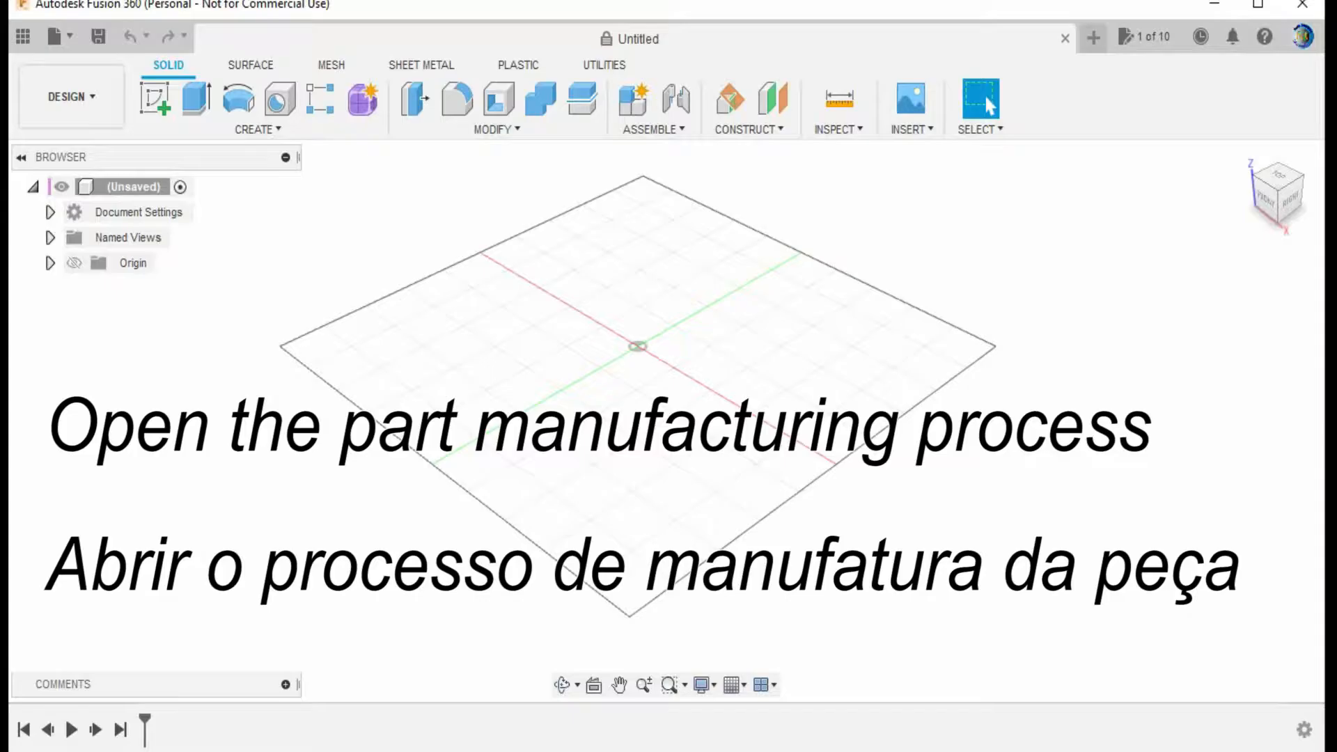
- Open the side panel "lateral drt exterior v1" from the exterior folder of the caixa hobby project
left_click(23, 36)
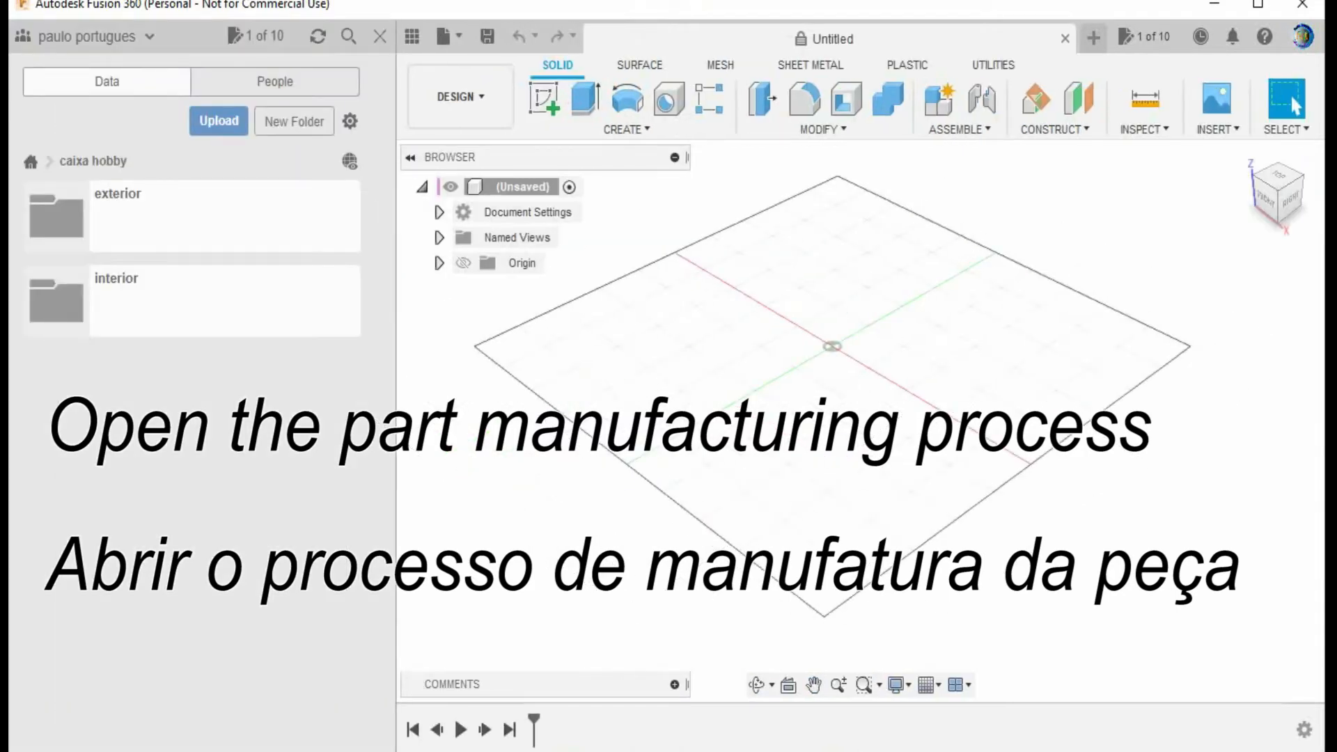
double_click(119, 215)
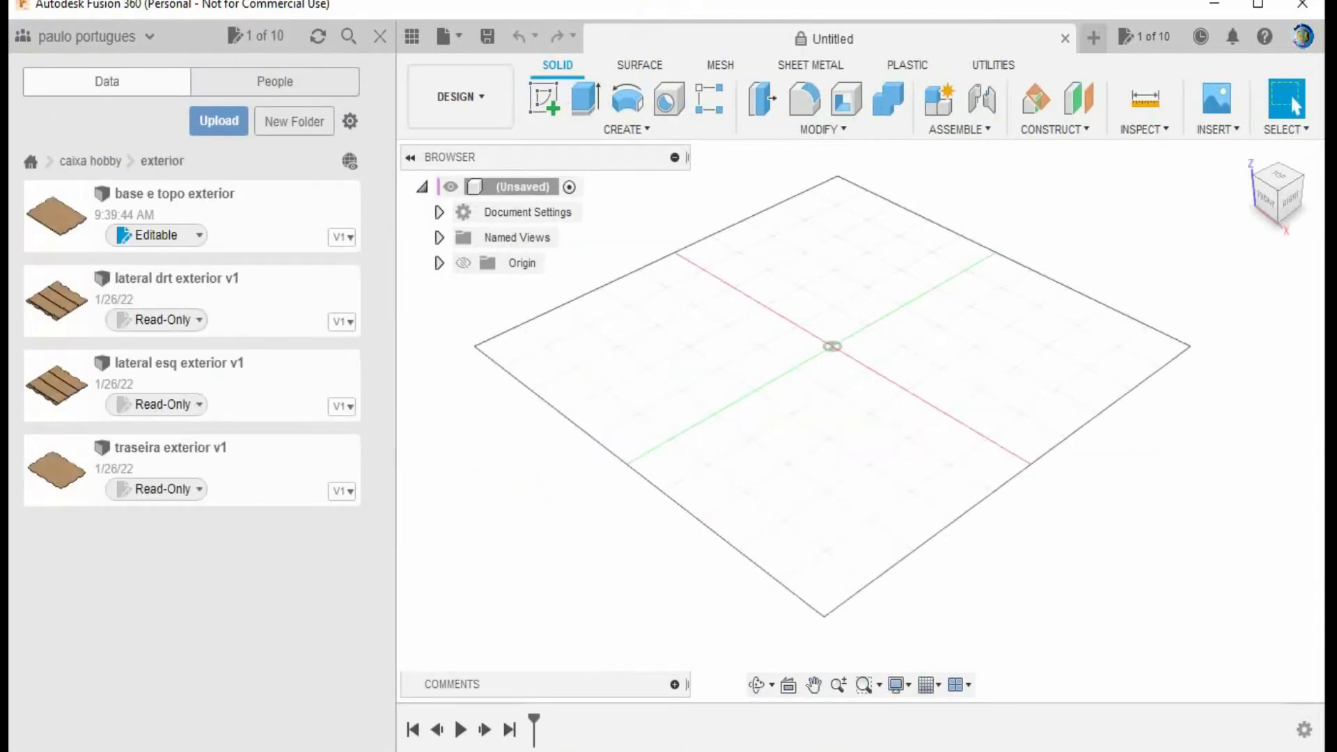
right_click(147, 283)
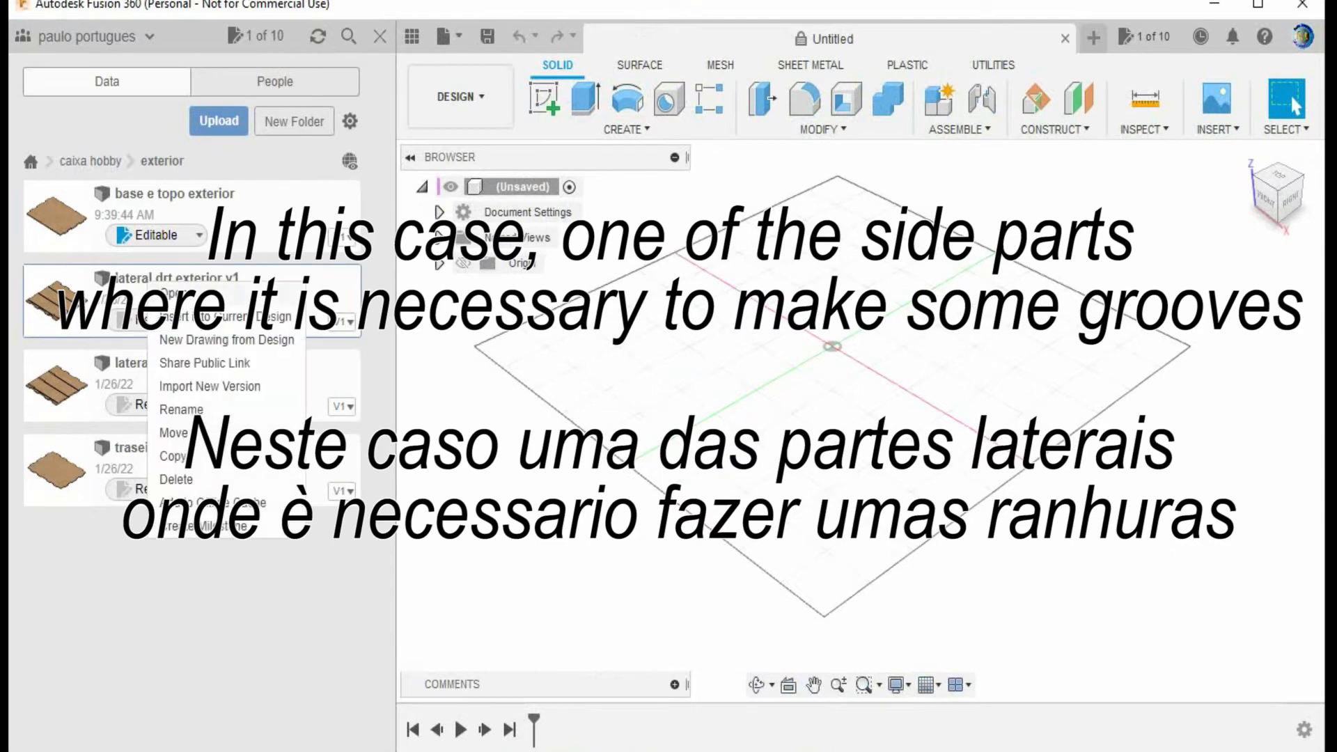
left_click(167, 293)
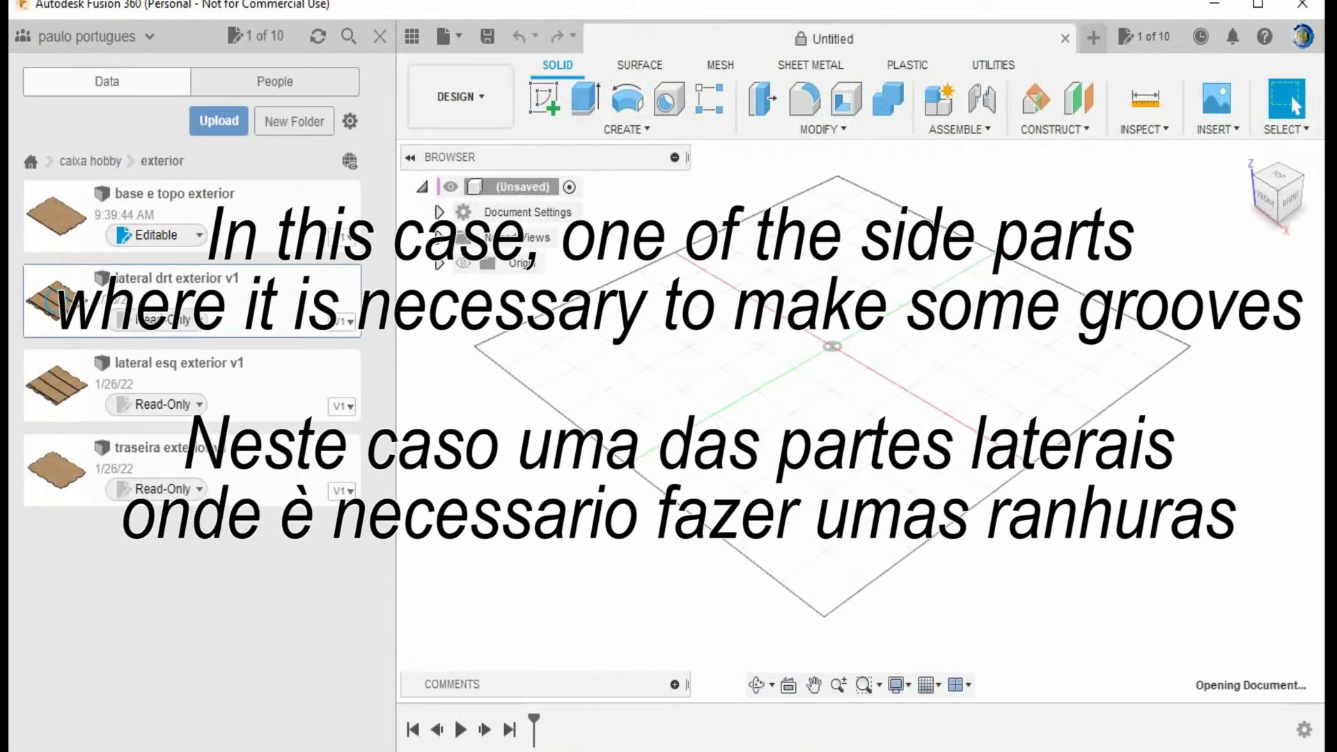
left_click(379, 36)
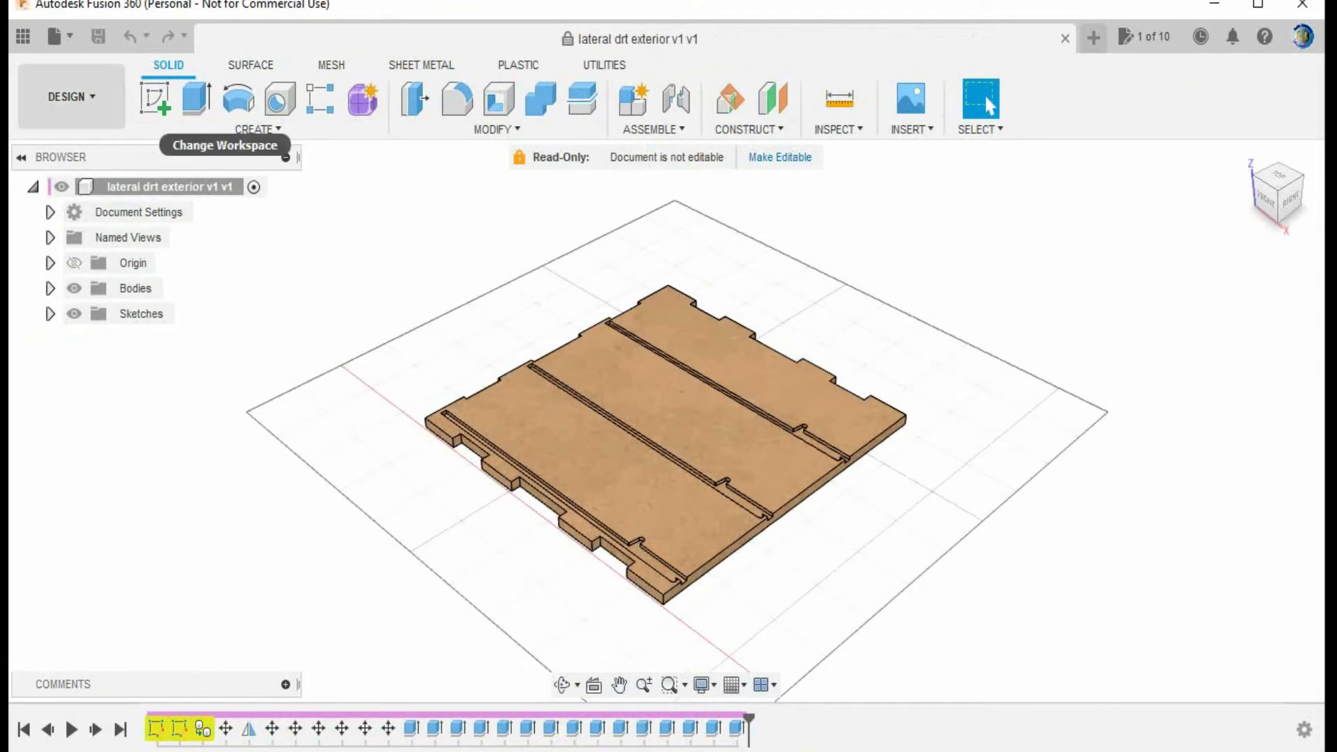
- Switch to the Manufacture workspace and create a milling setup that uses the Autodesk 796 x 650 machine
left_click(72, 96)
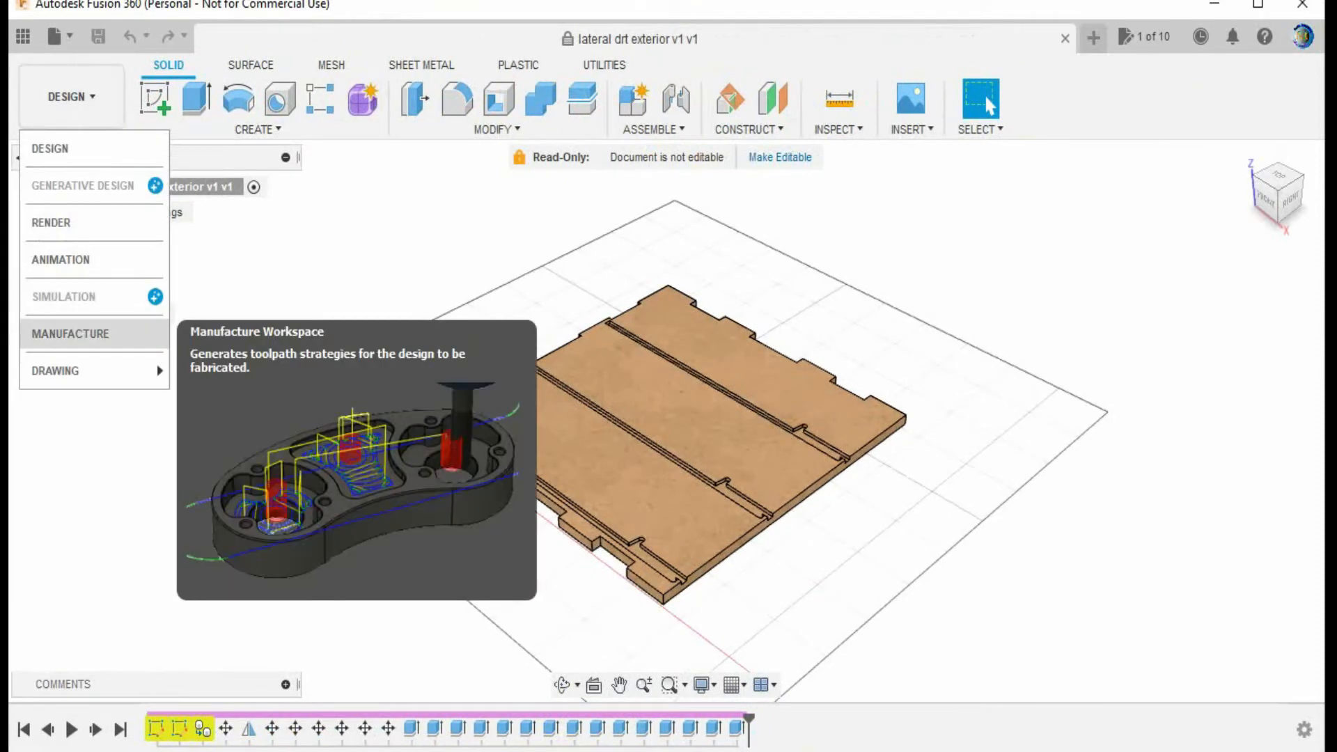
left_click(70, 333)
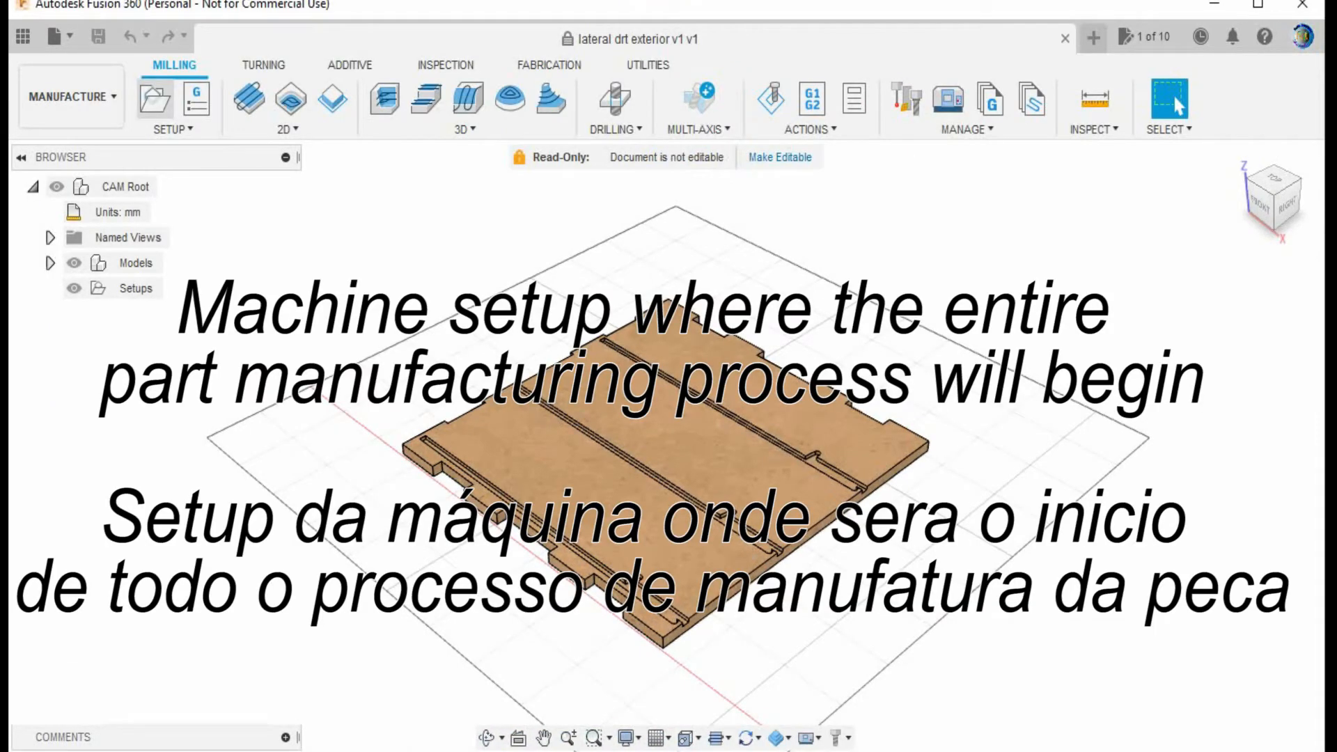
left_click(154, 99)
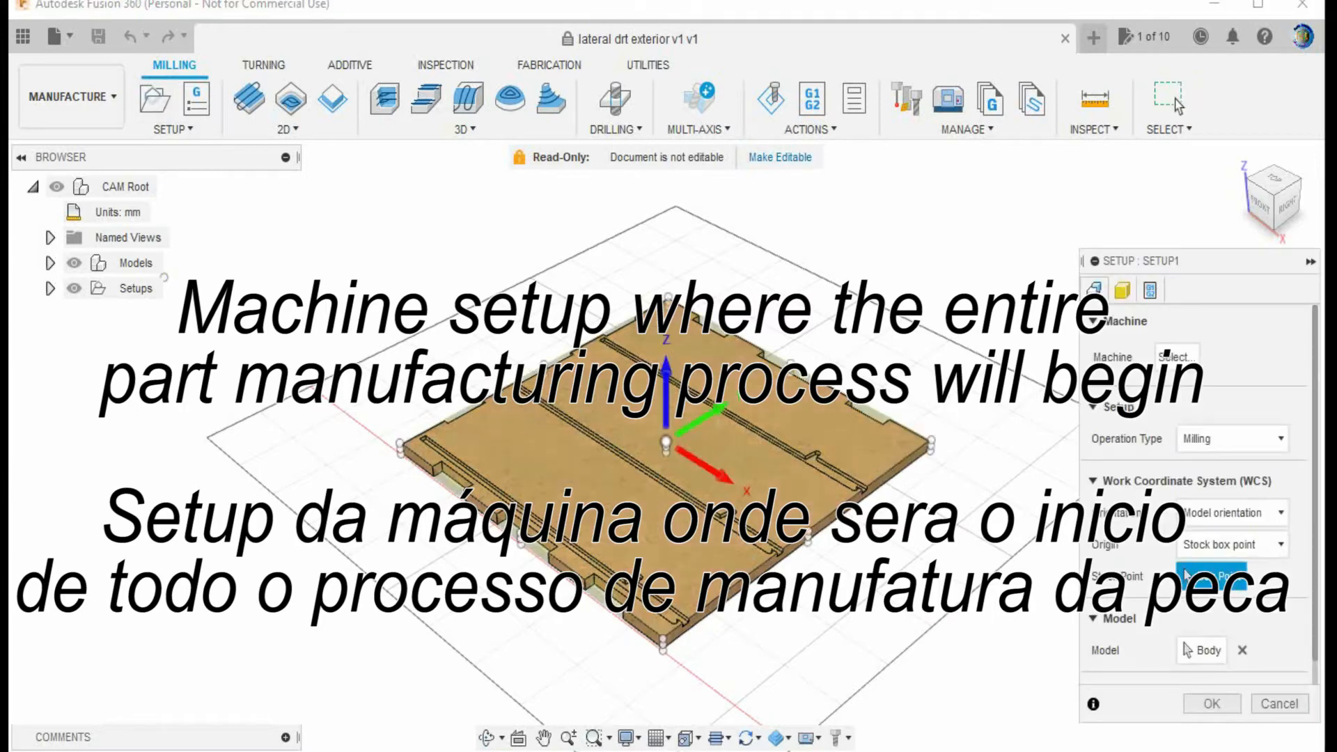
left_click(1167, 354)
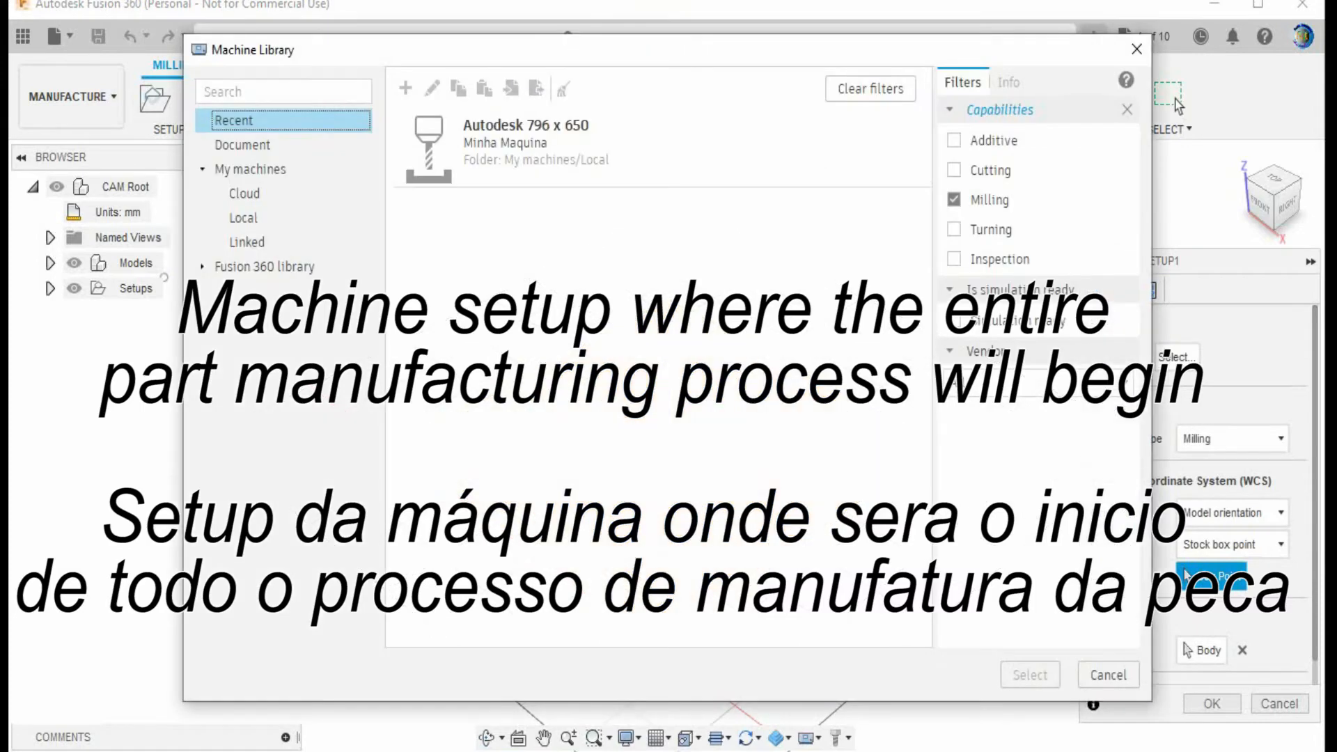
left_click(661, 150)
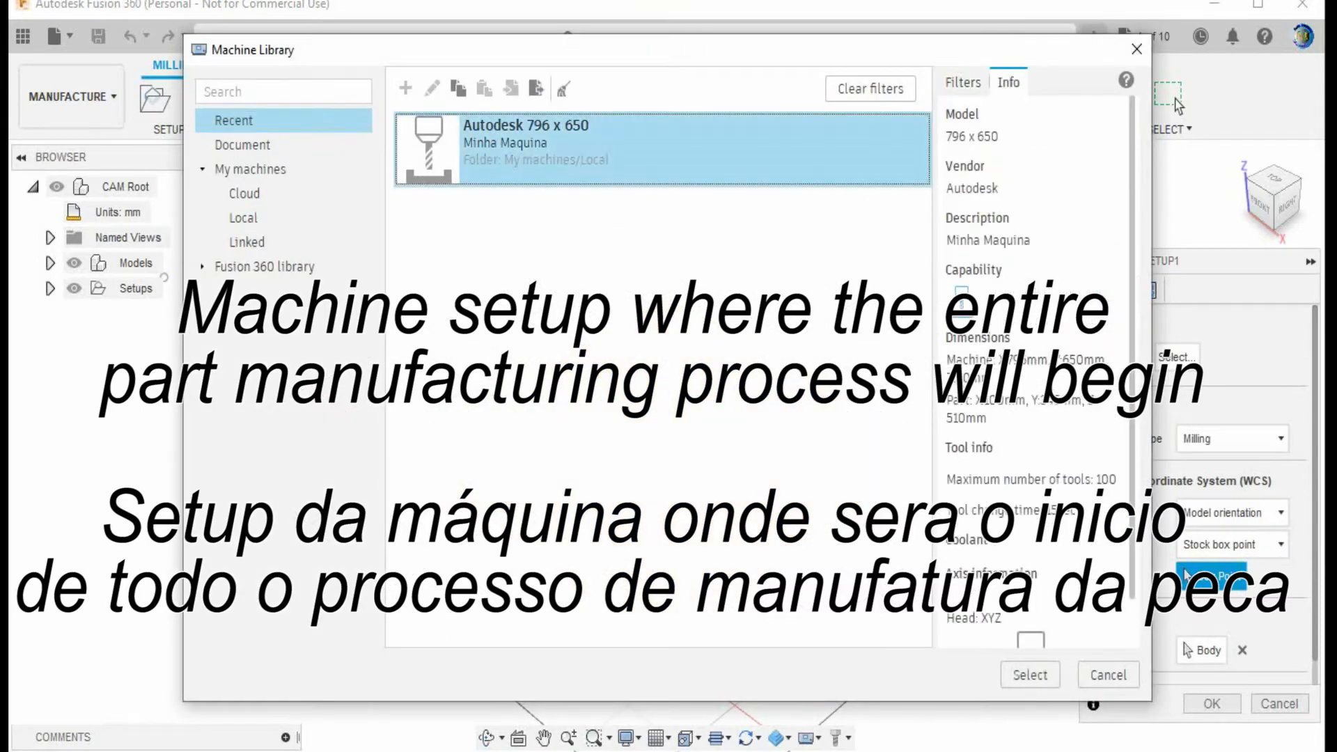
left_click(1029, 675)
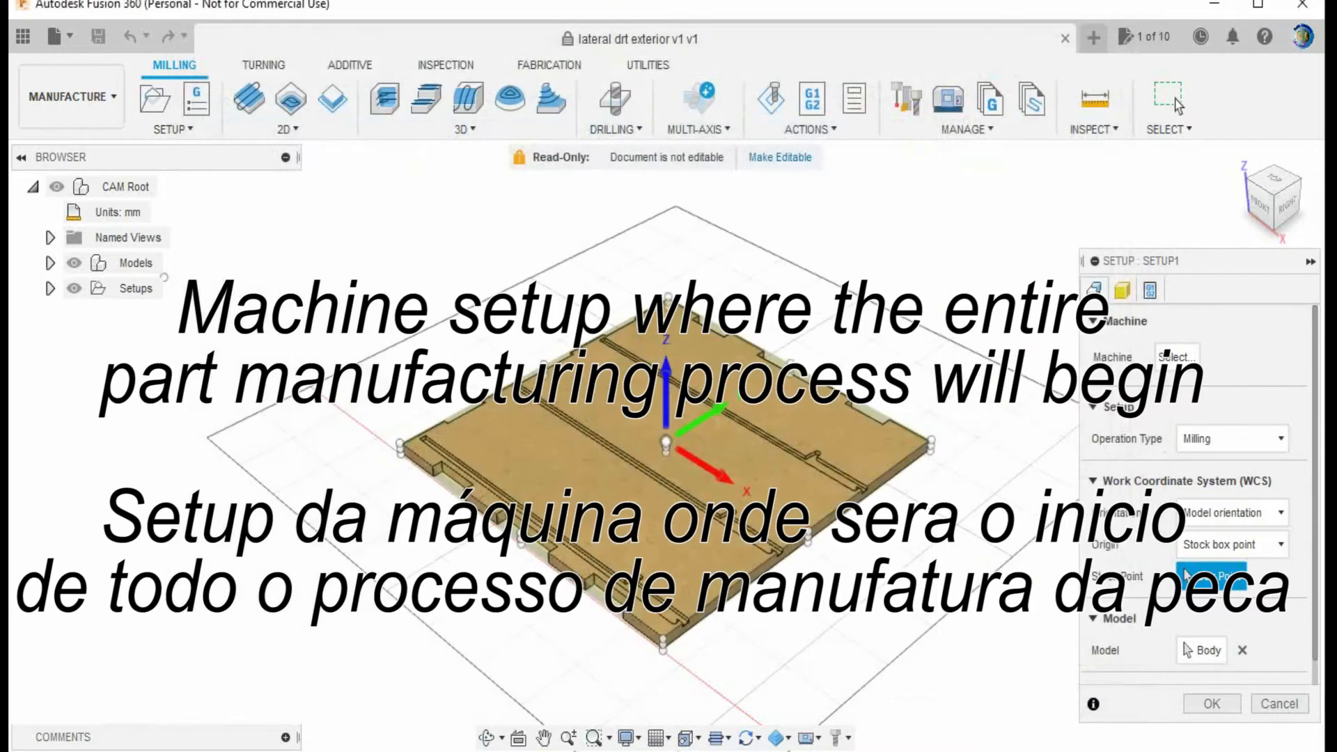
- Orient the work coordinate system by Z and X axes, using the panel's vertical corner edge for Z and the adjoining 40 mm top edge for X
left_click(1229, 541)
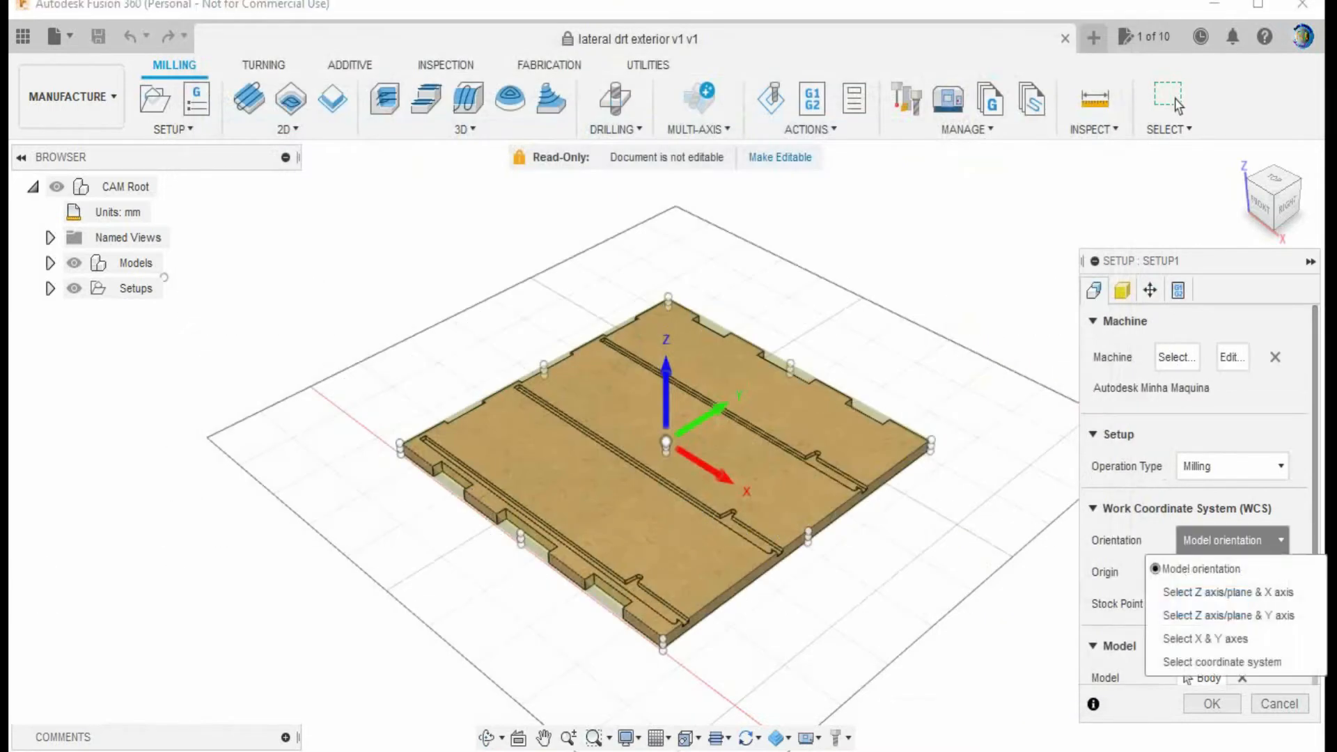
left_click(1228, 592)
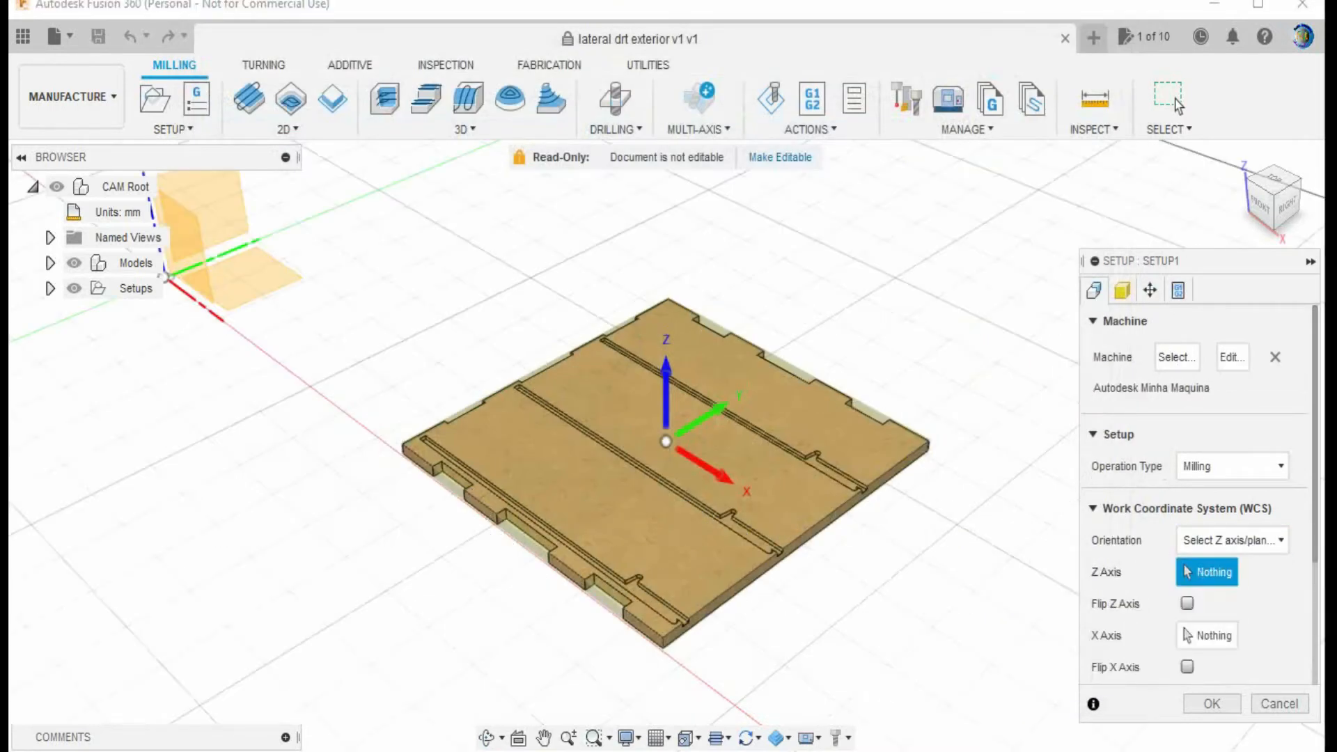
scroll(390, 460, "up", 5)
scroll(425, 480, "up", 3)
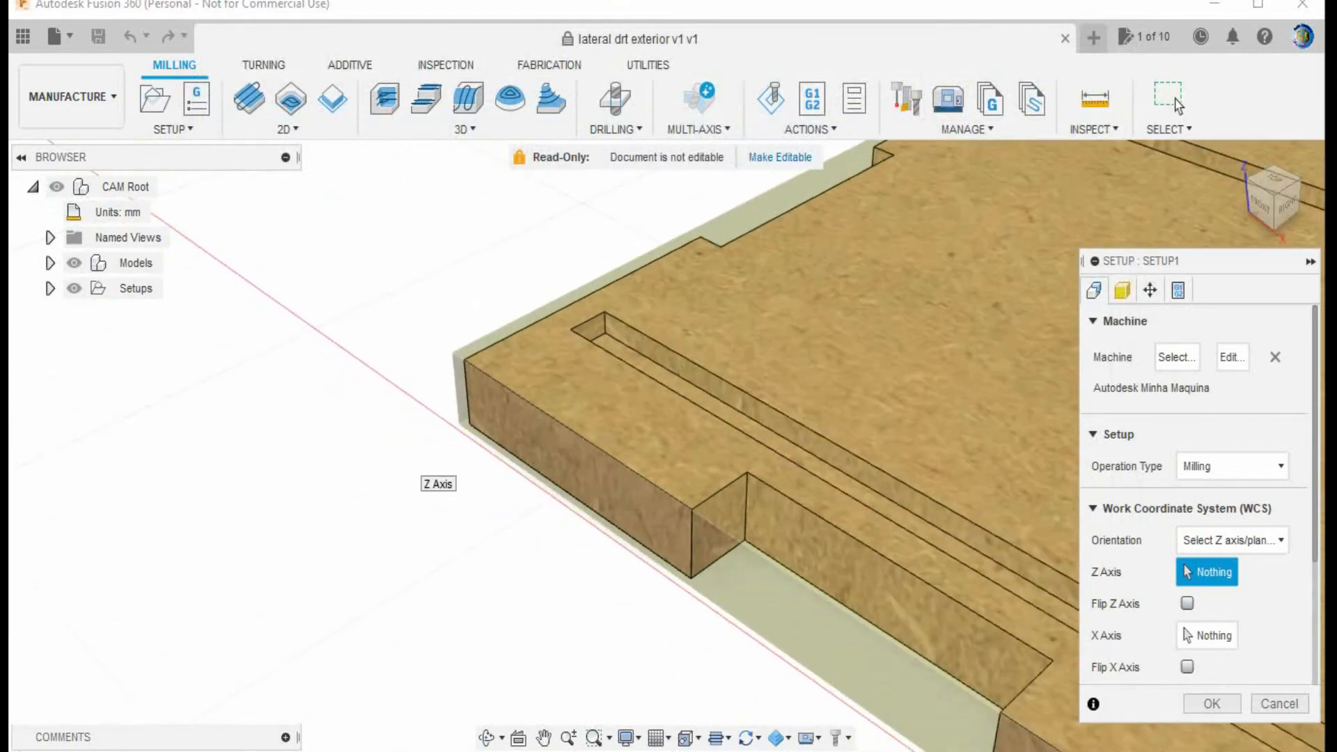
left_click(465, 404)
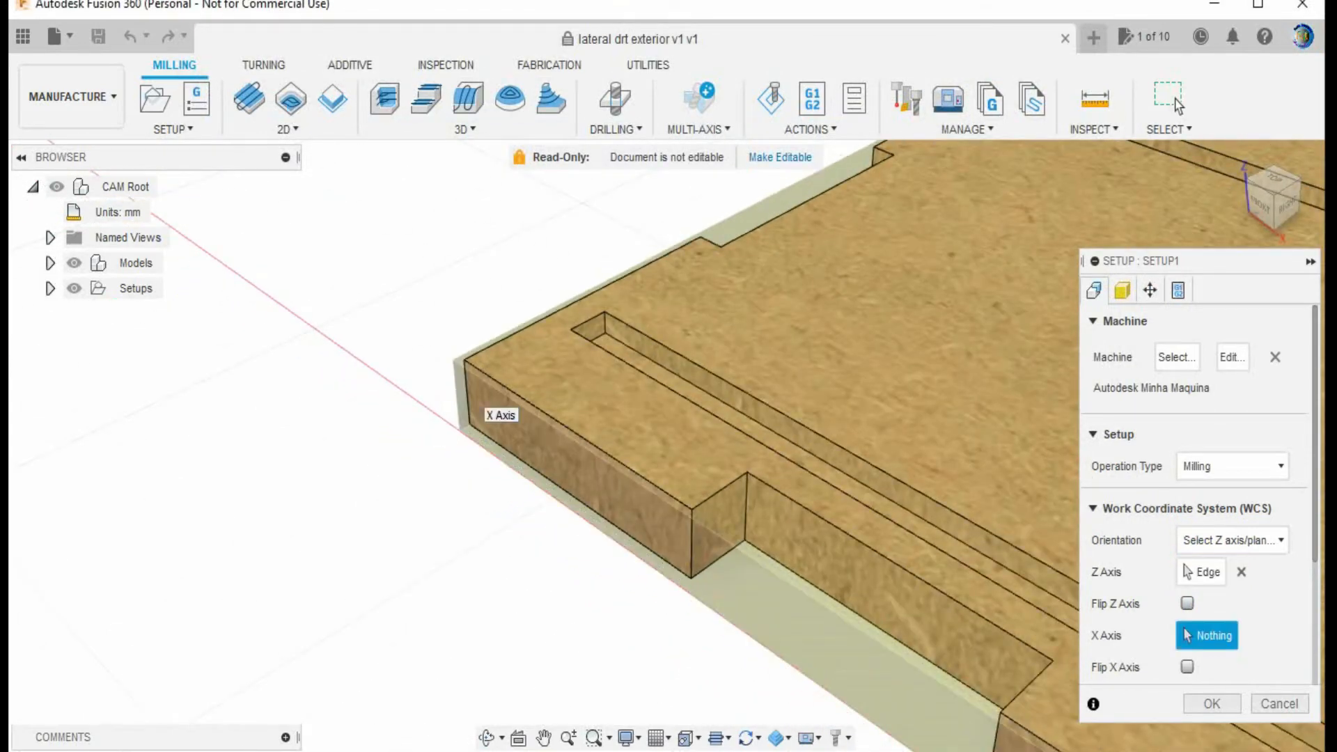
left_click(543, 415)
scroll(542, 415, "down", 6)
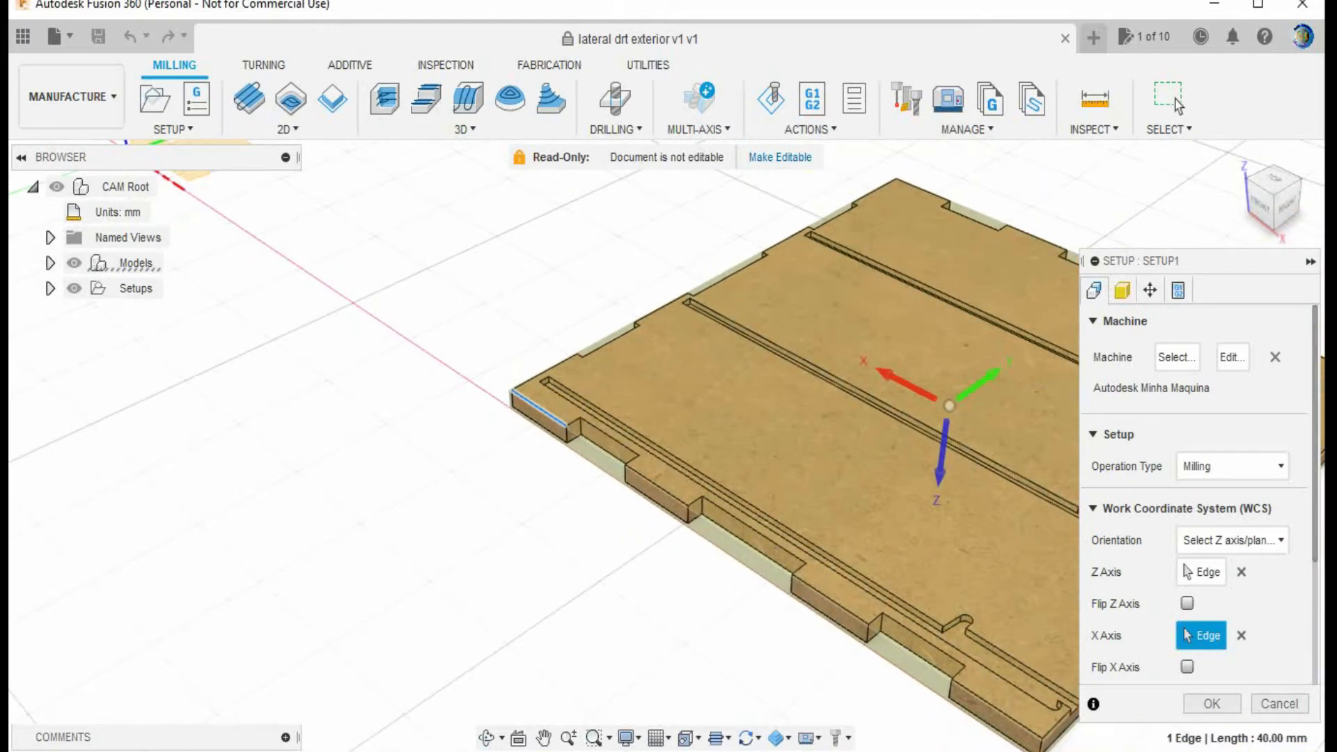
- Set the origin to a model box point at the panel's upper corner where the two axis edges meet
scroll(1197, 488, "down", 3)
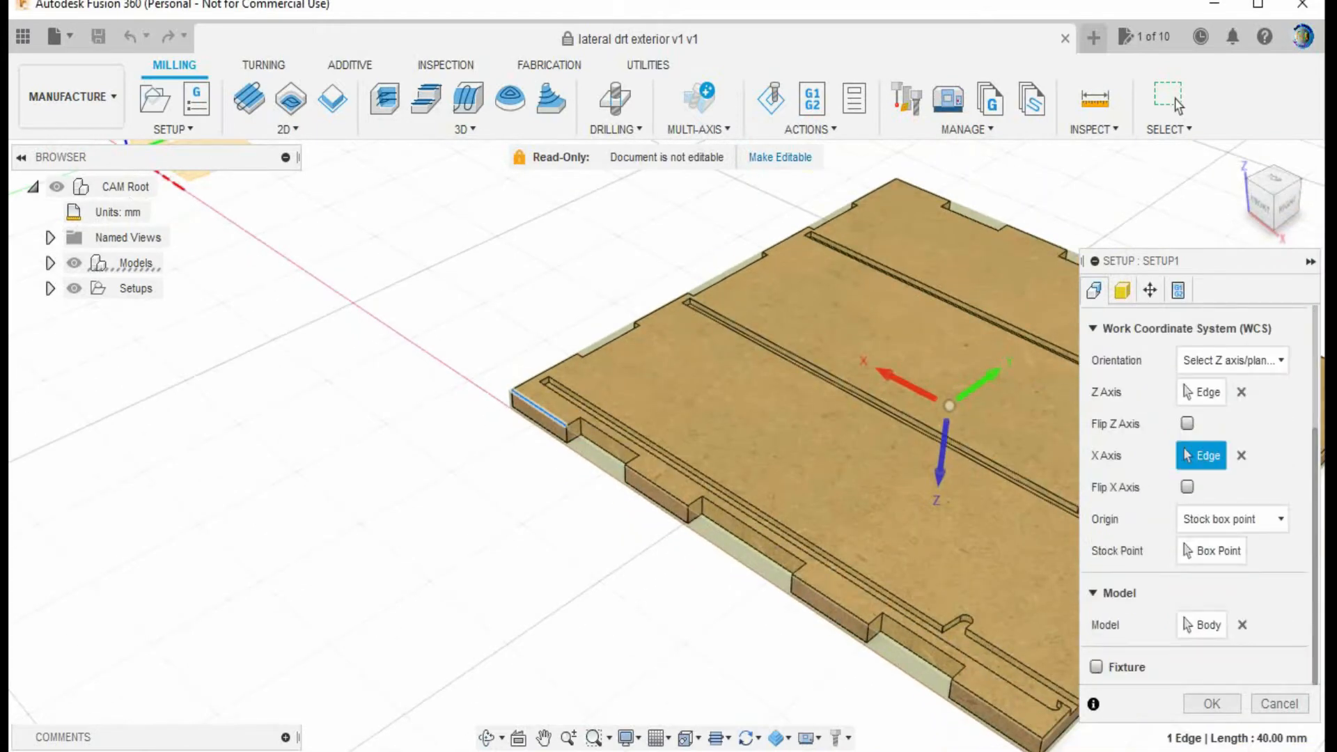
left_click(1229, 518)
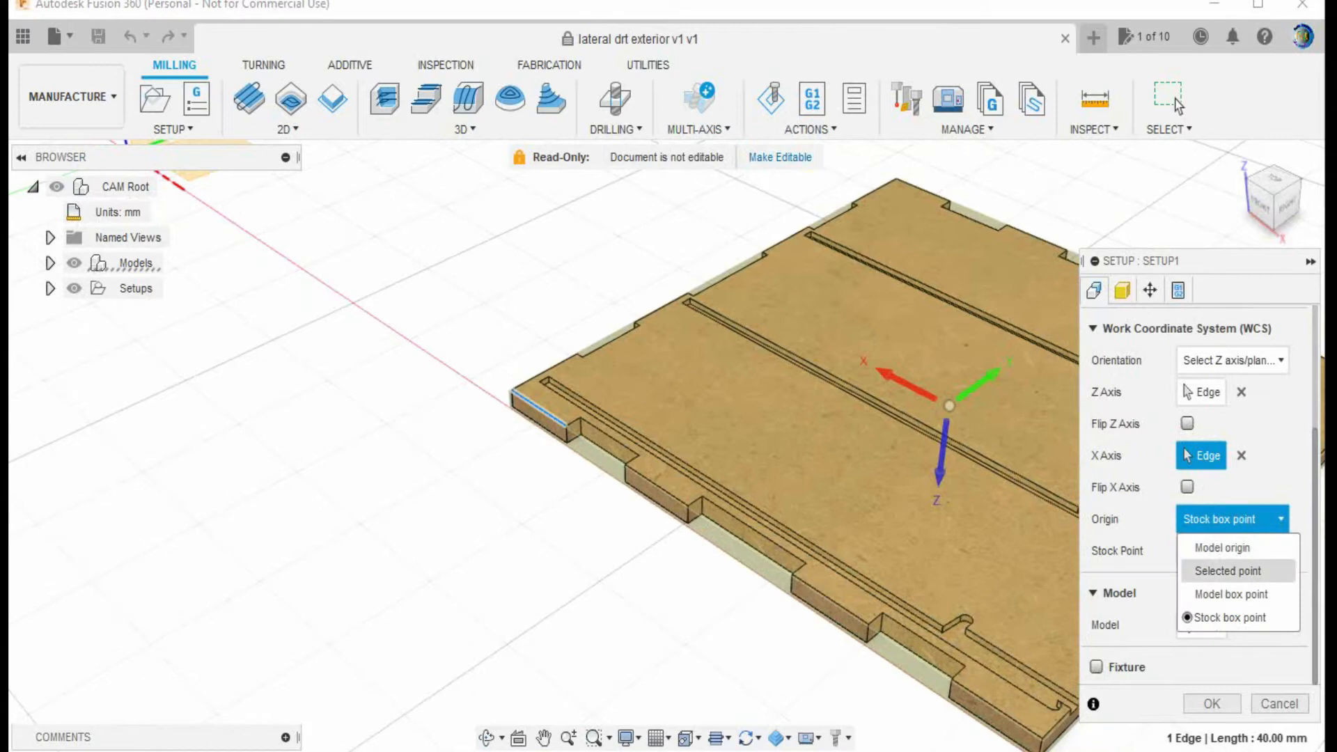
left_click(1231, 594)
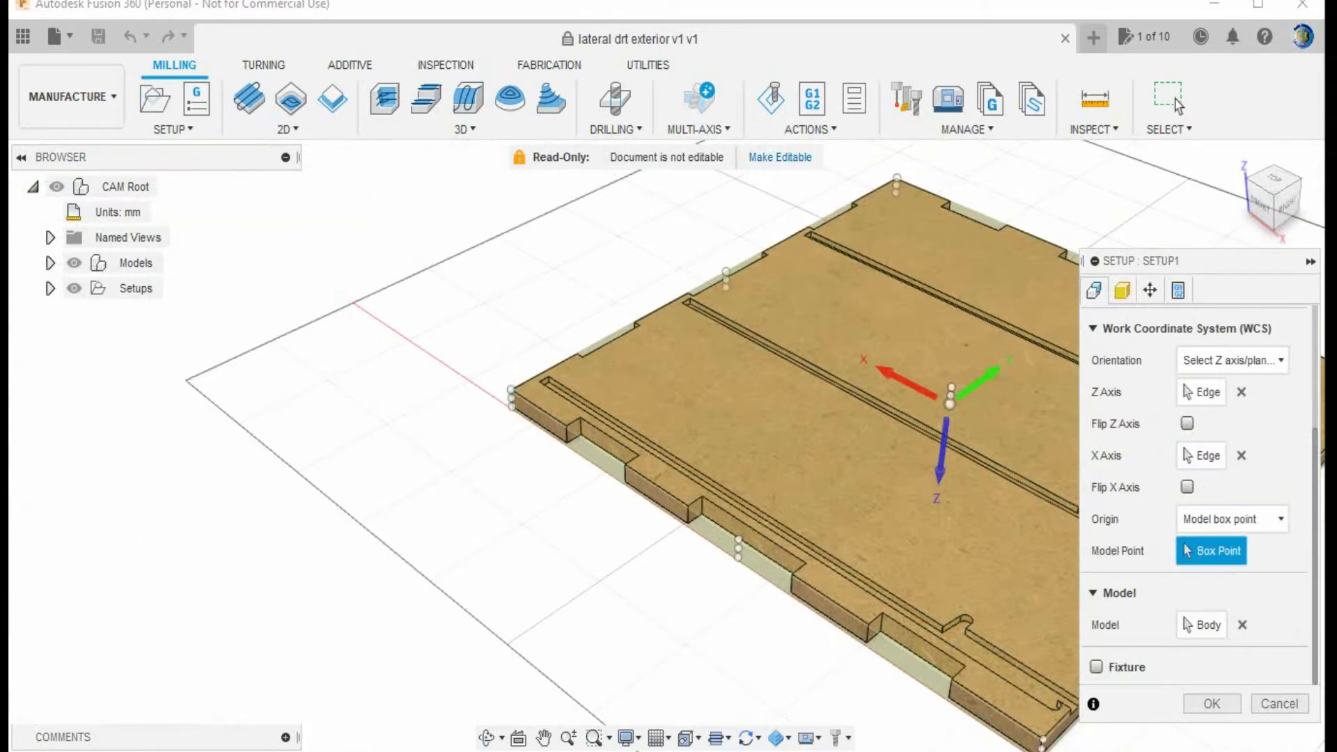
left_click(511, 388)
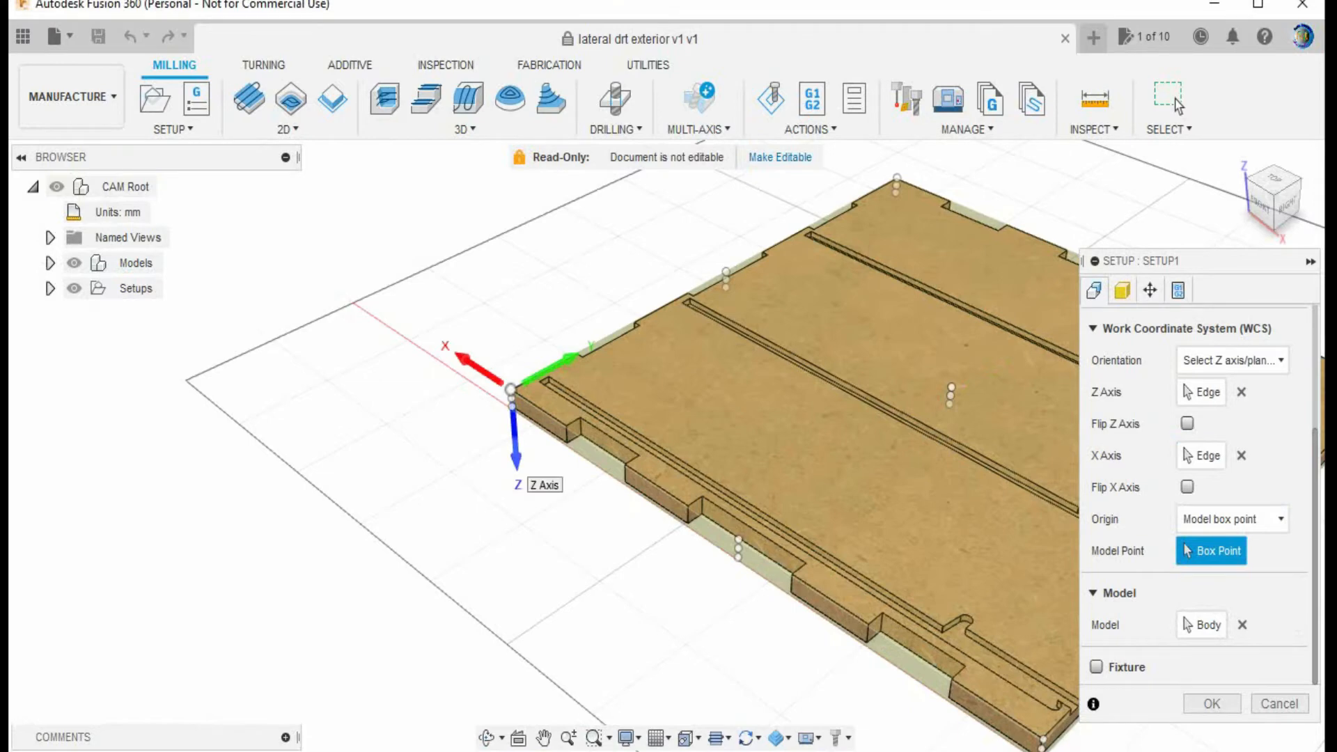
- Flip the Z axis to point upward and the X axis to run along the panel's notched edge
left_click(516, 452)
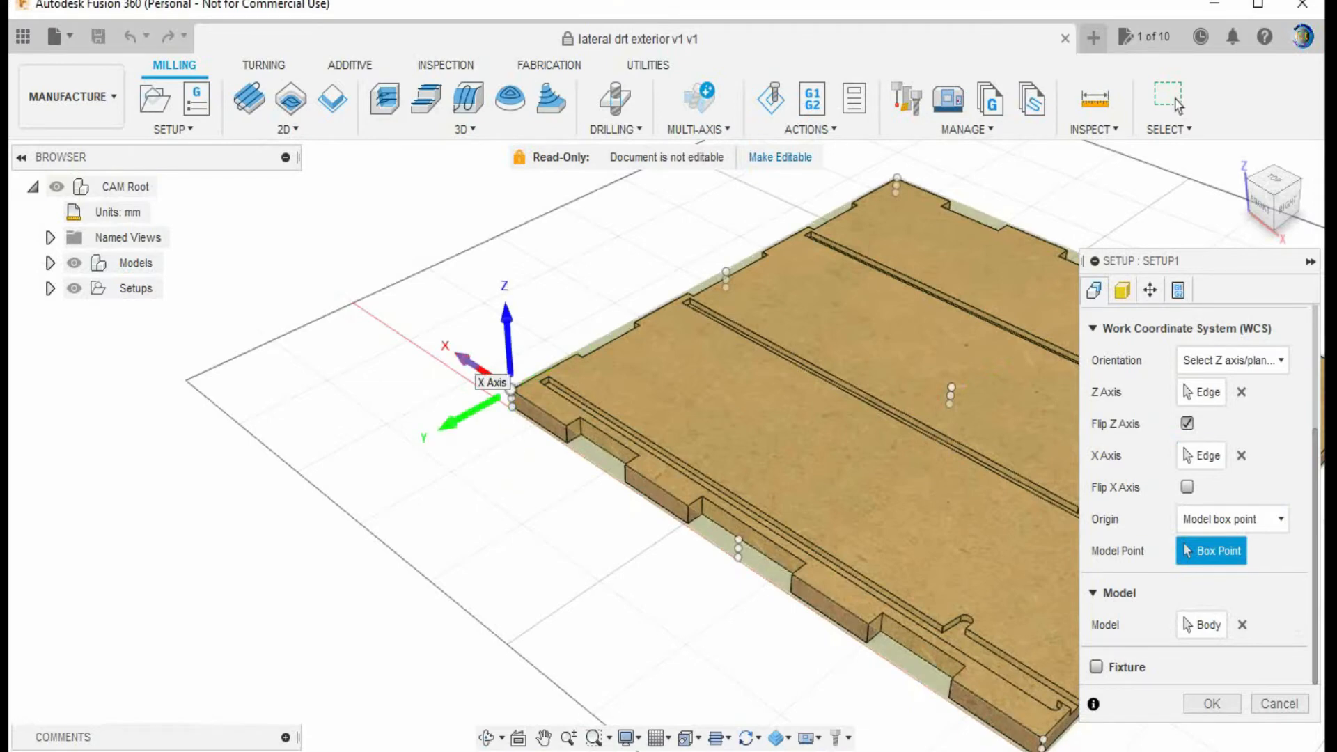
left_click(511, 384)
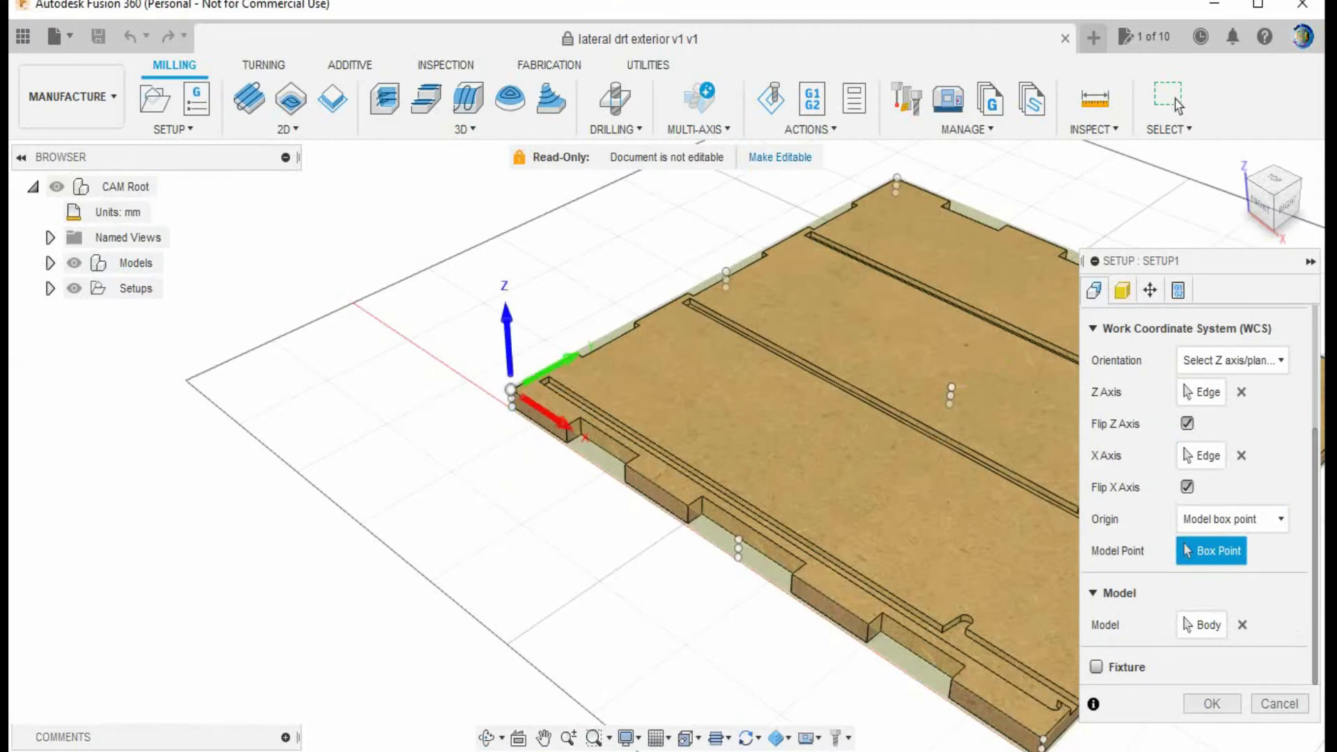
middle_click_drag(937, 481, 695, 451)
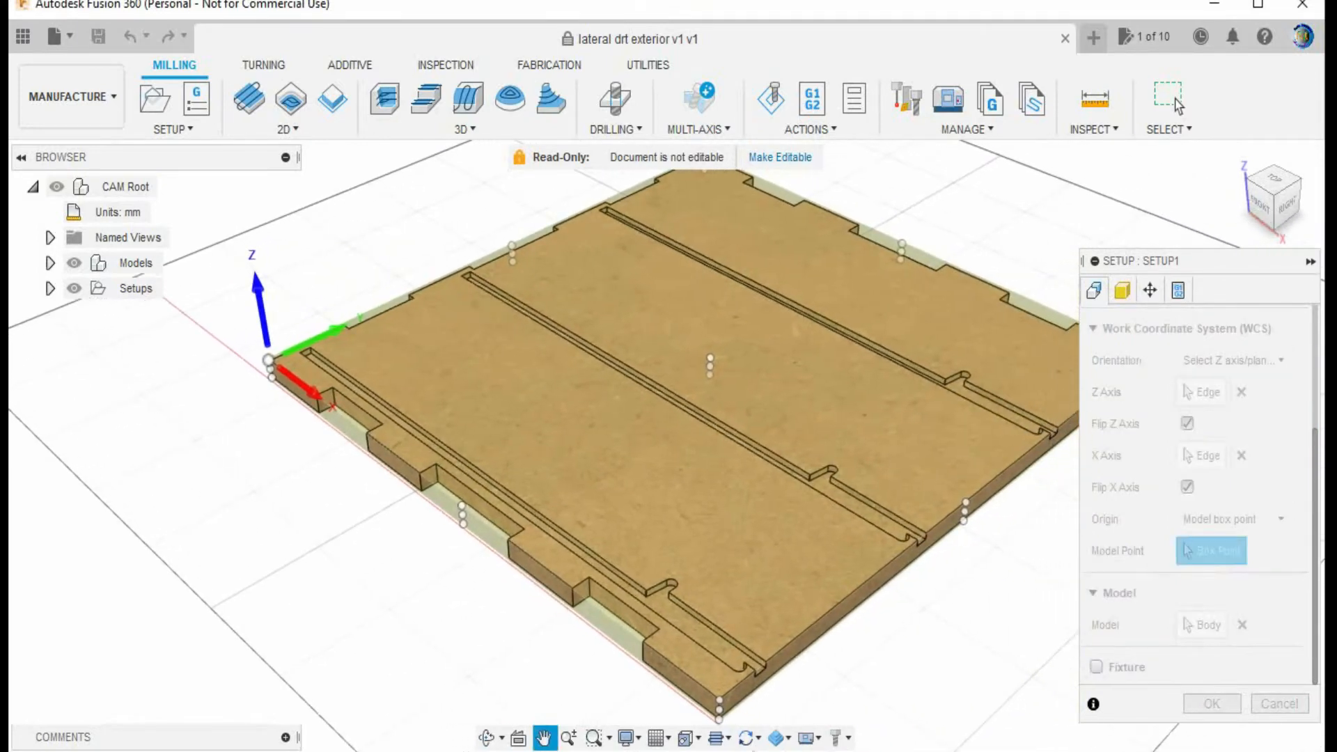
scroll(695, 451, "down", 2)
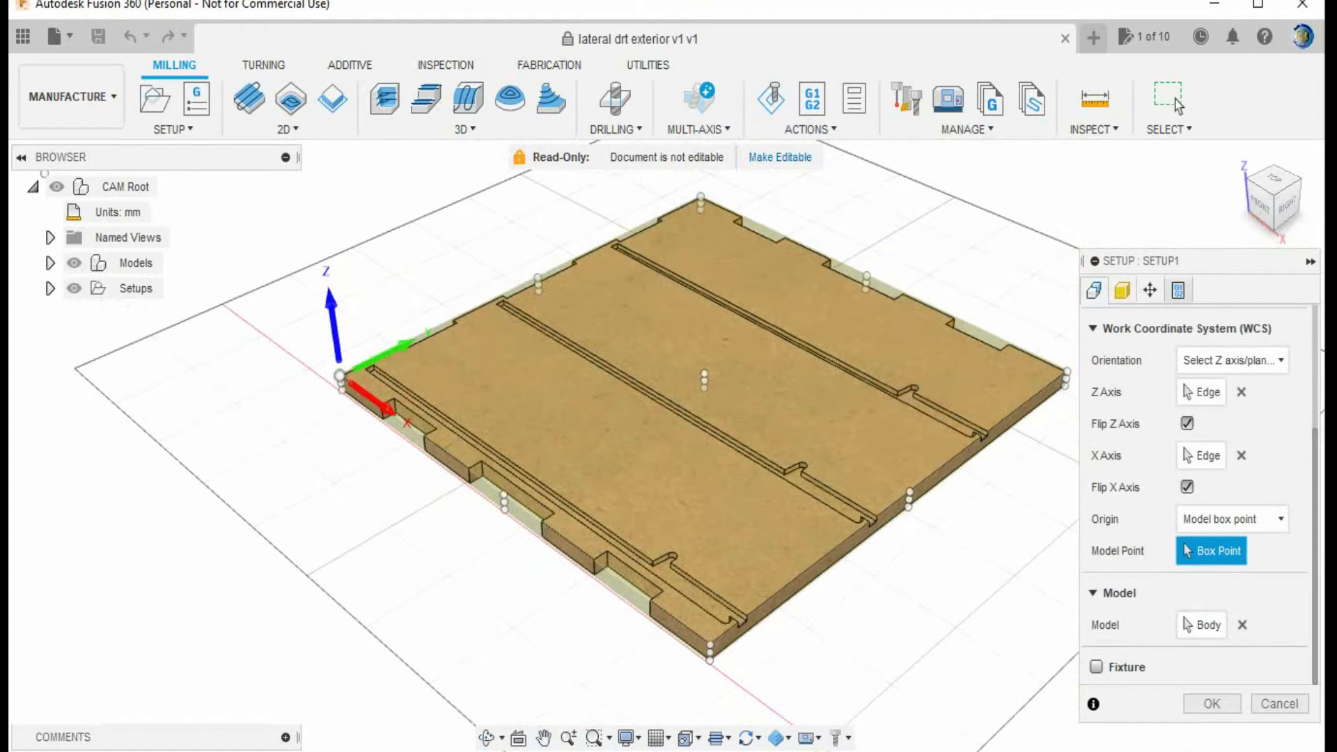
- Set the stock side offset to 5 mm and the top offset to 0 mm, and finish the setup
left_click(1121, 290)
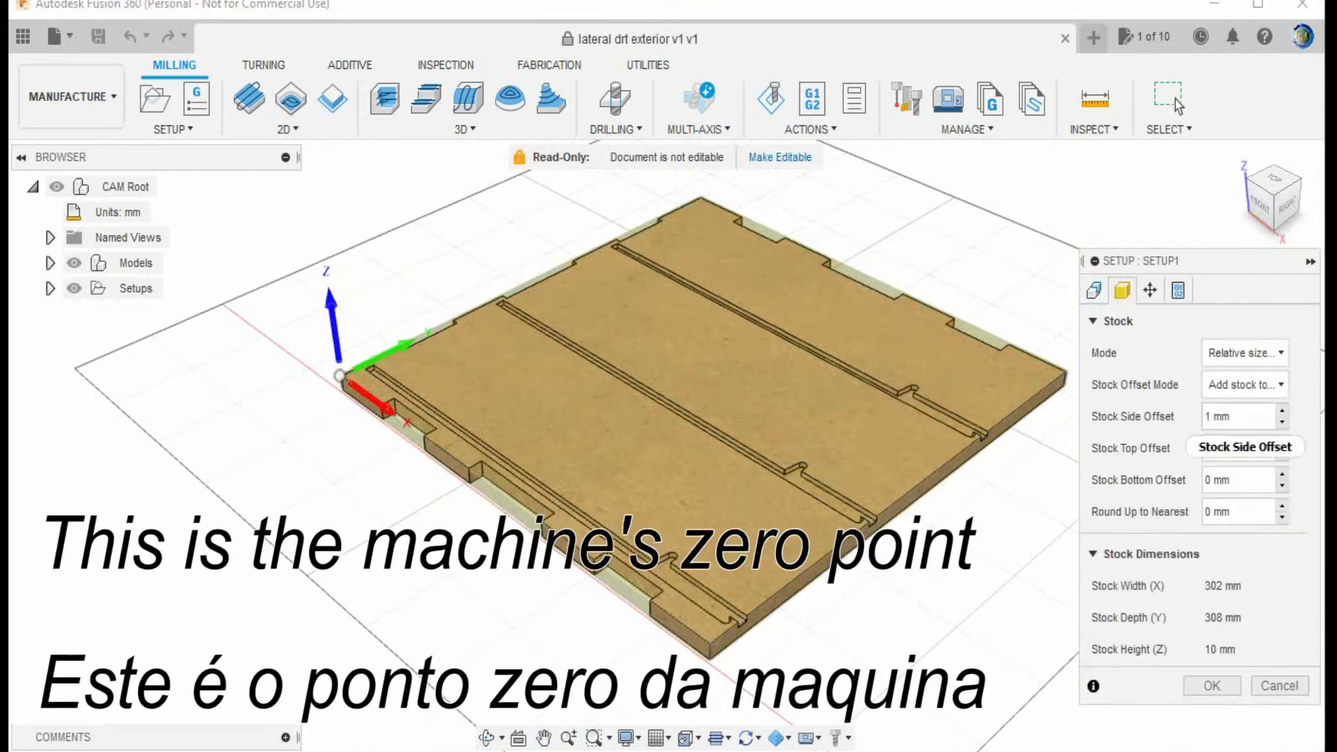
double_click(1208, 416)
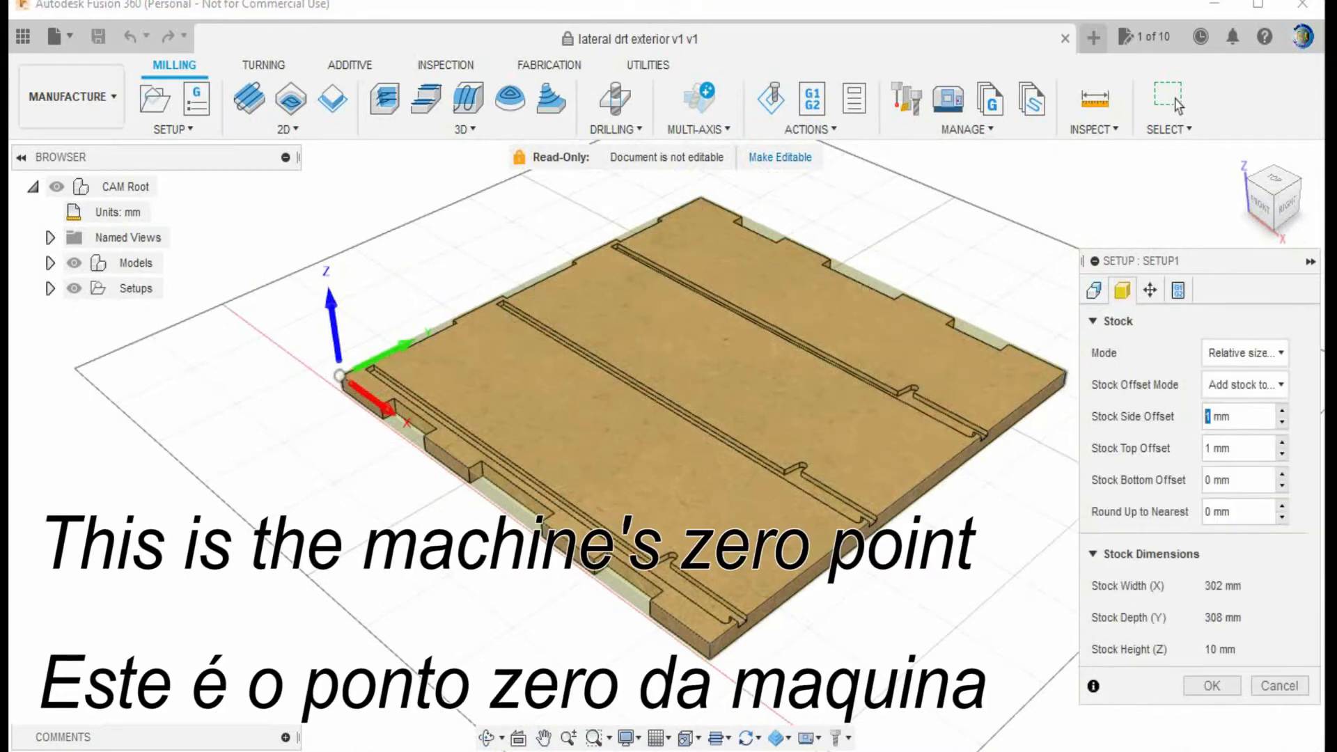
type("5")
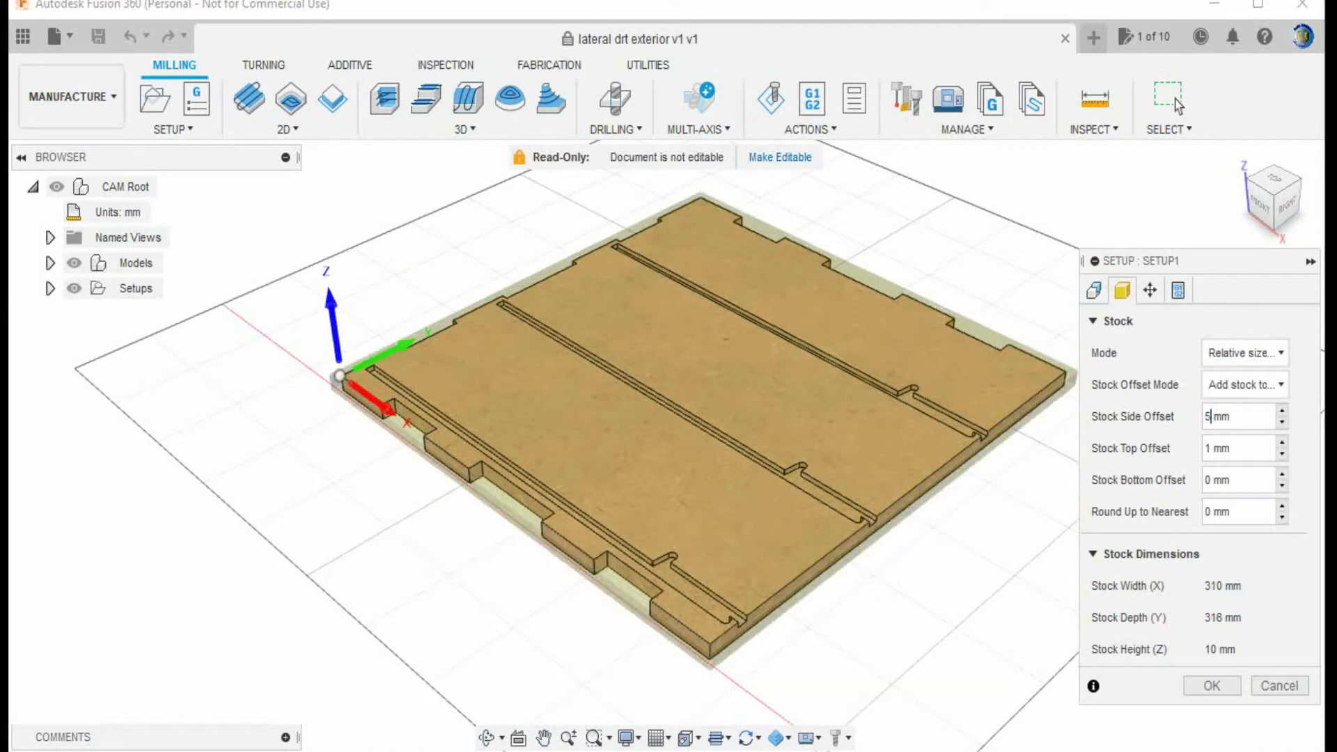
key("Tab")
type("0")
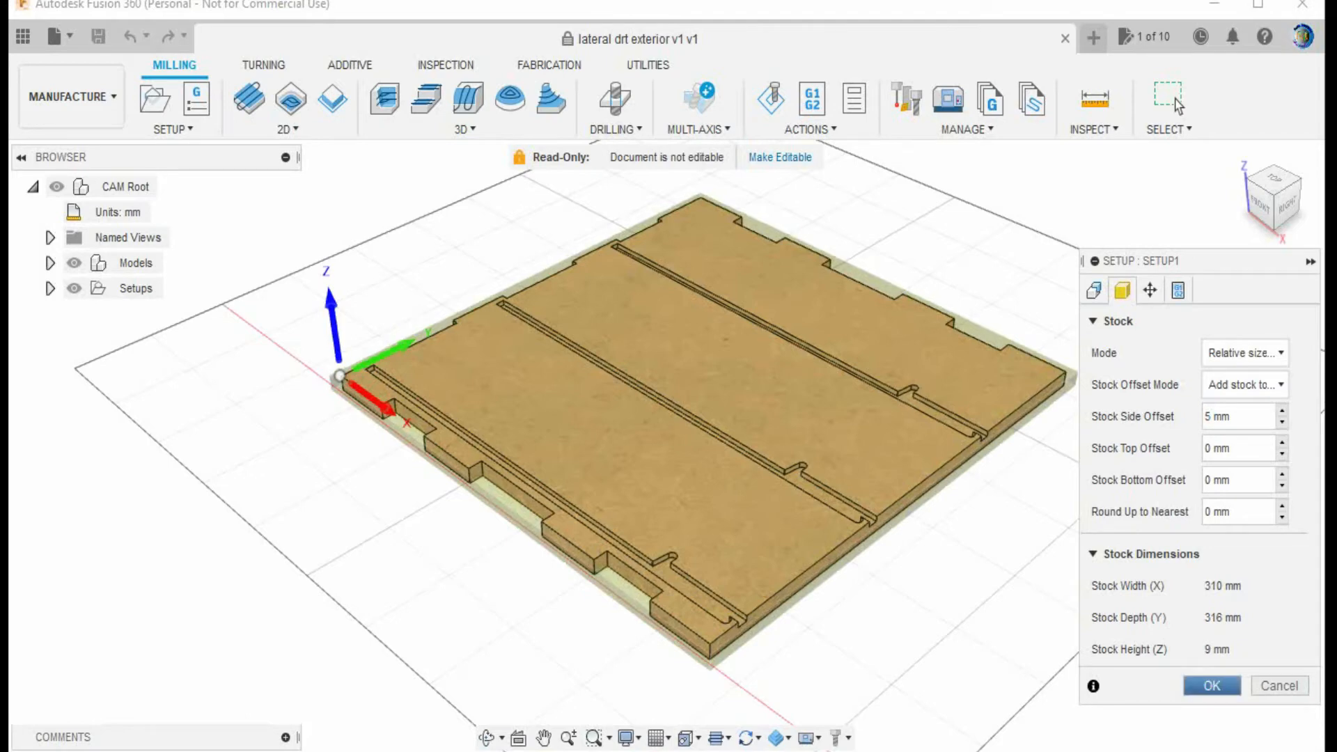
key("Return")
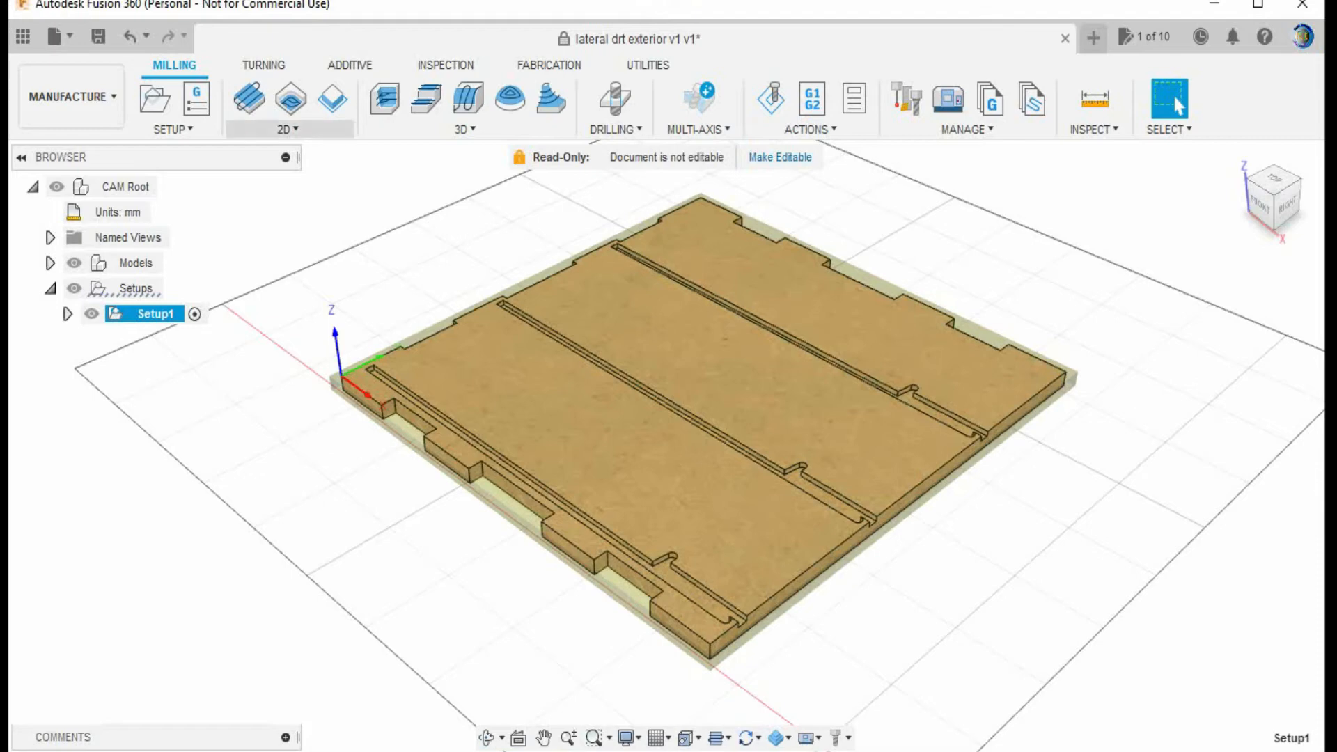
- Start a 2D Pocket operation with tool 5, the 2.2 mm flat end mill from the local library
left_click(287, 129)
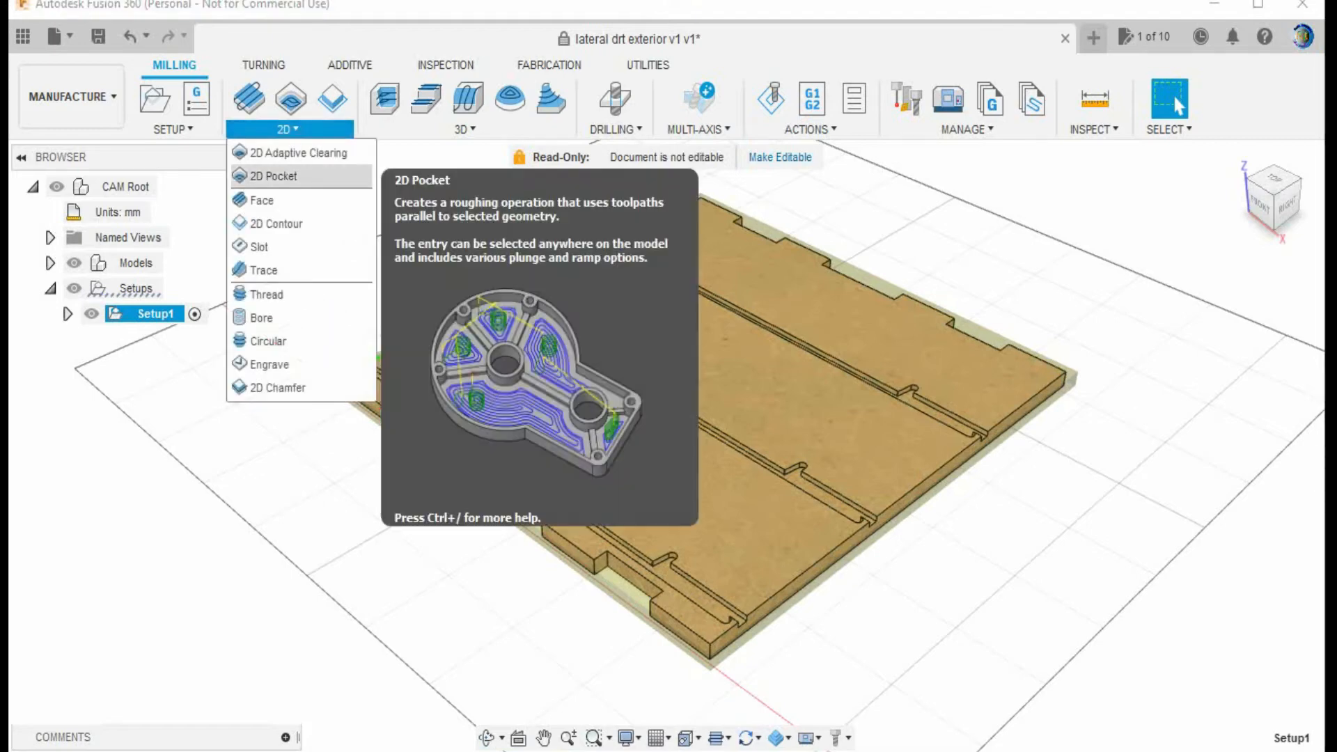
left_click(308, 176)
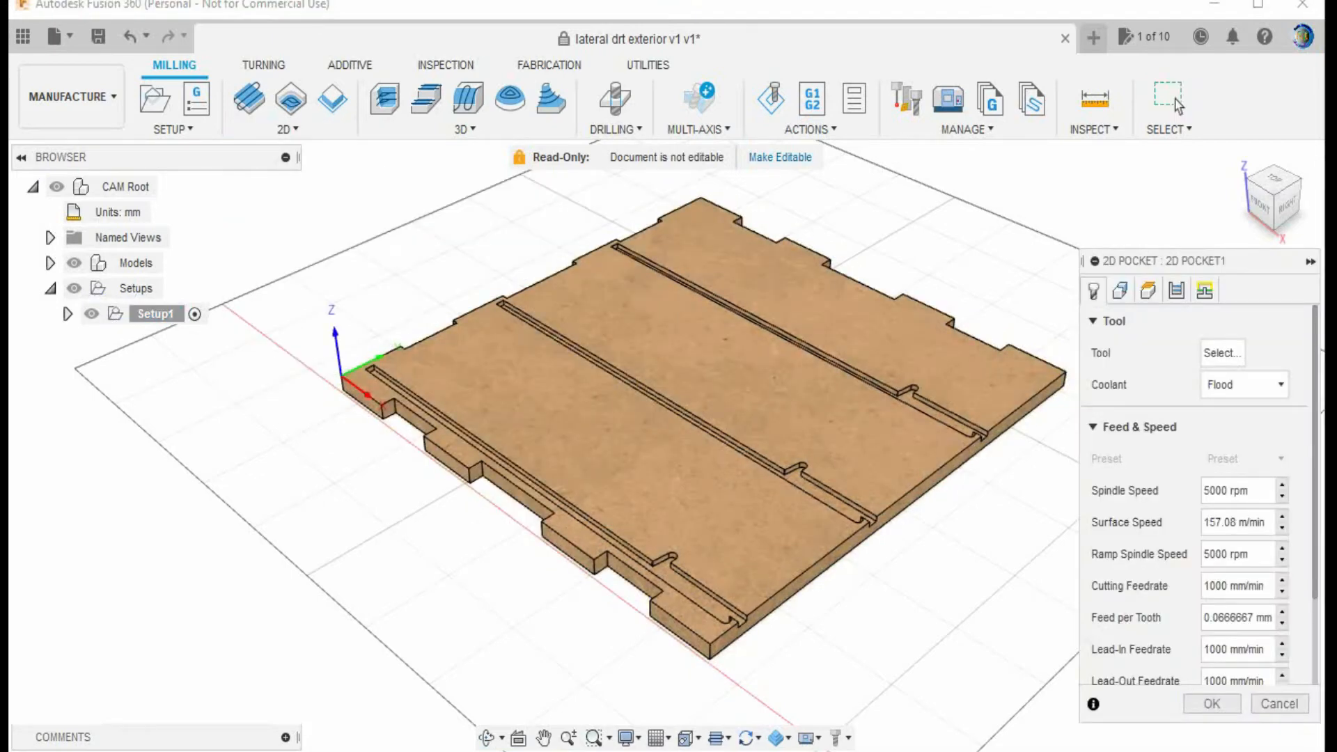
left_click(1221, 353)
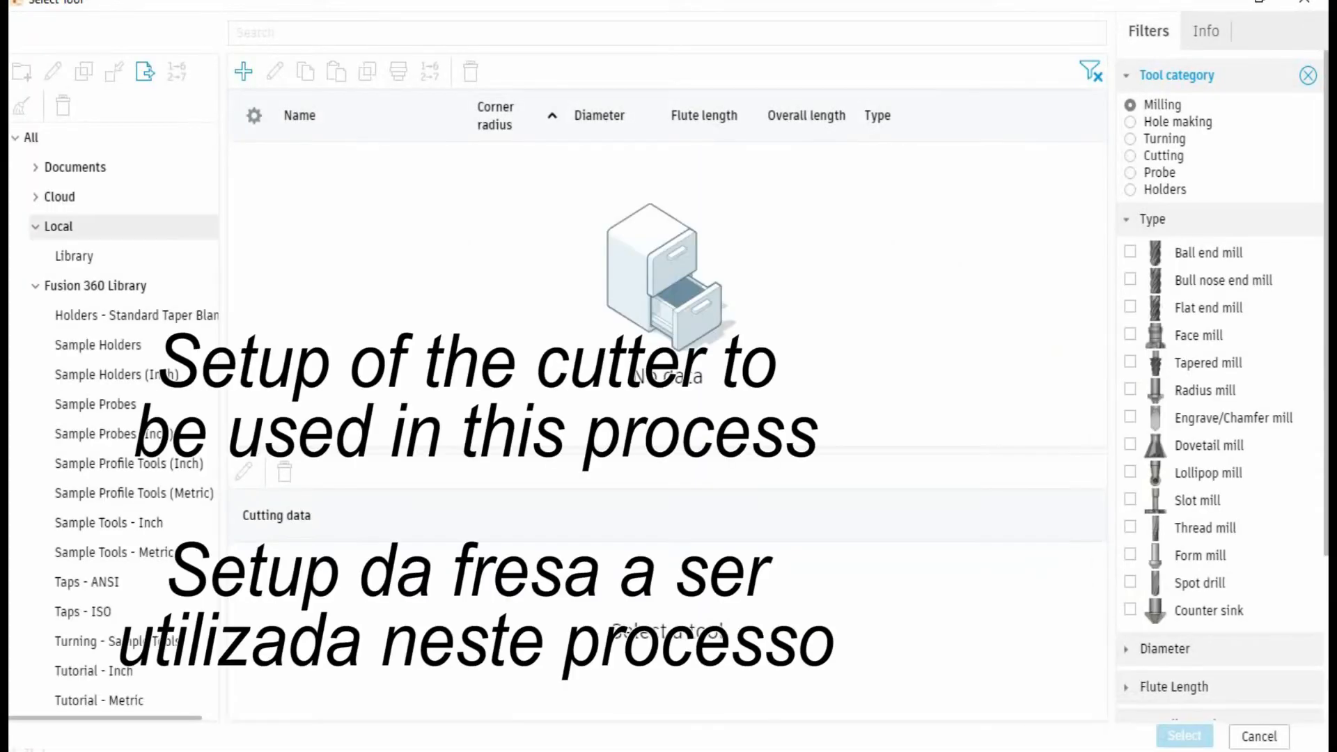
left_click(74, 256)
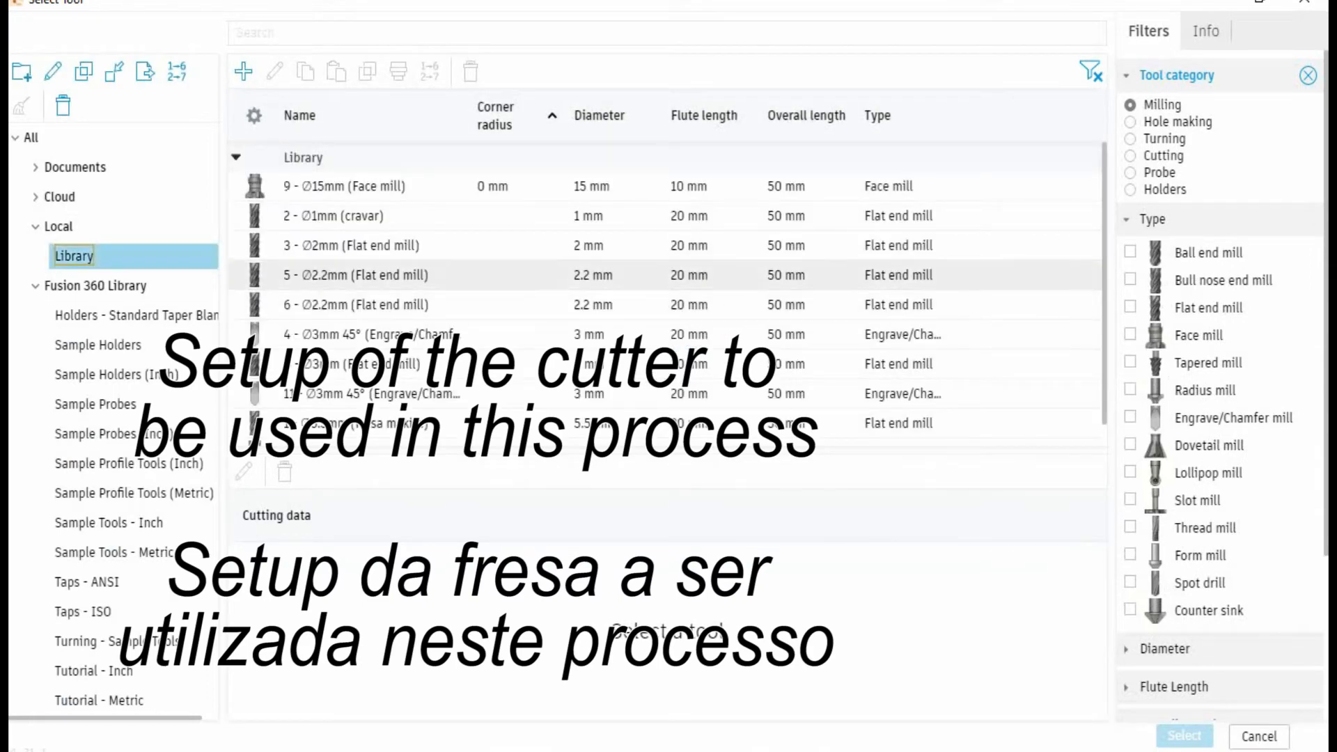
left_click(356, 275)
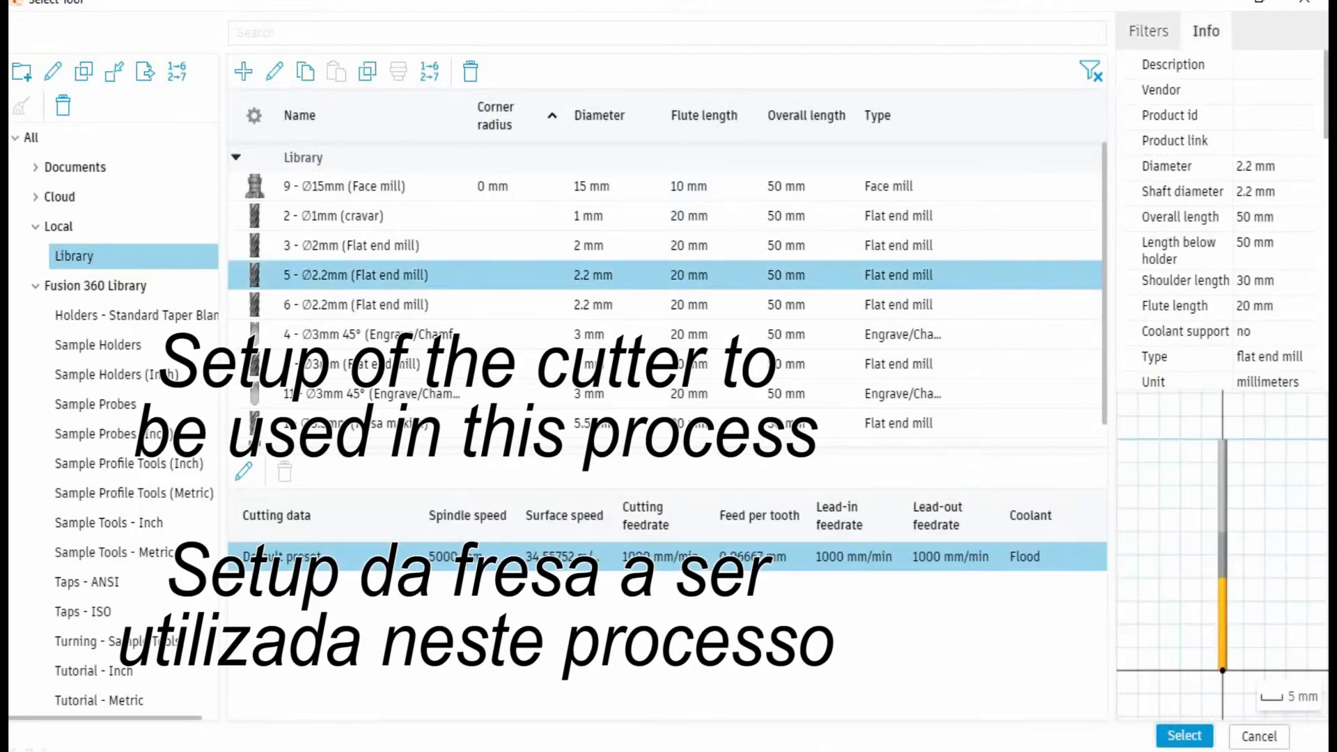
left_click(1184, 735)
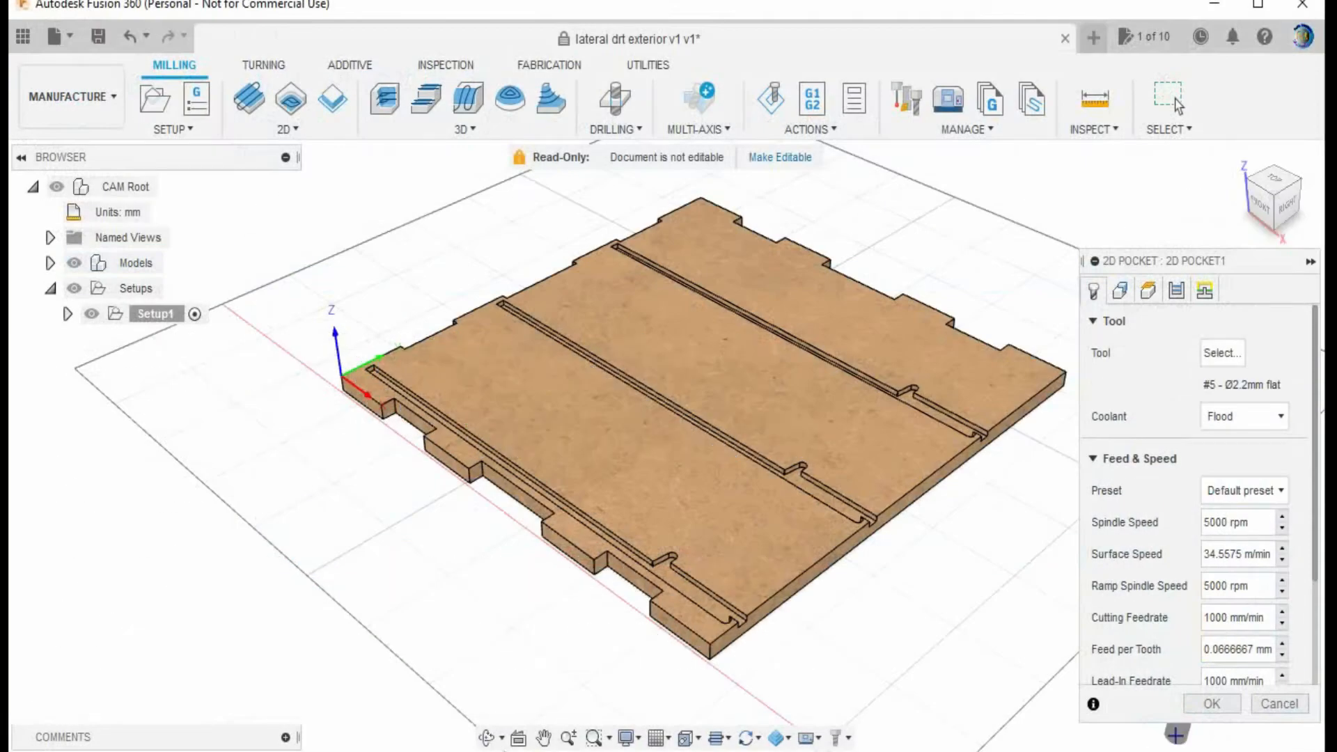
- Set the pocket operation's cutting feedrate to 500 mm/min
double_click(1216, 618)
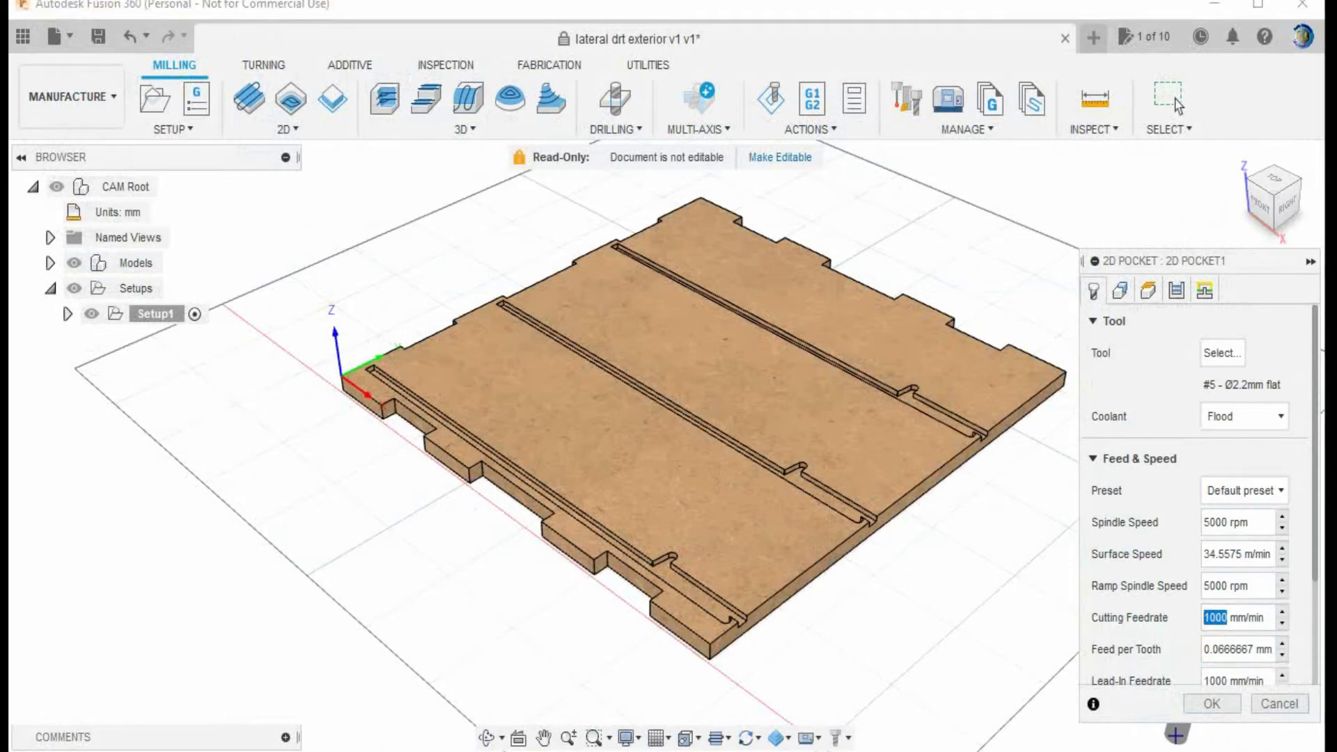
type("500")
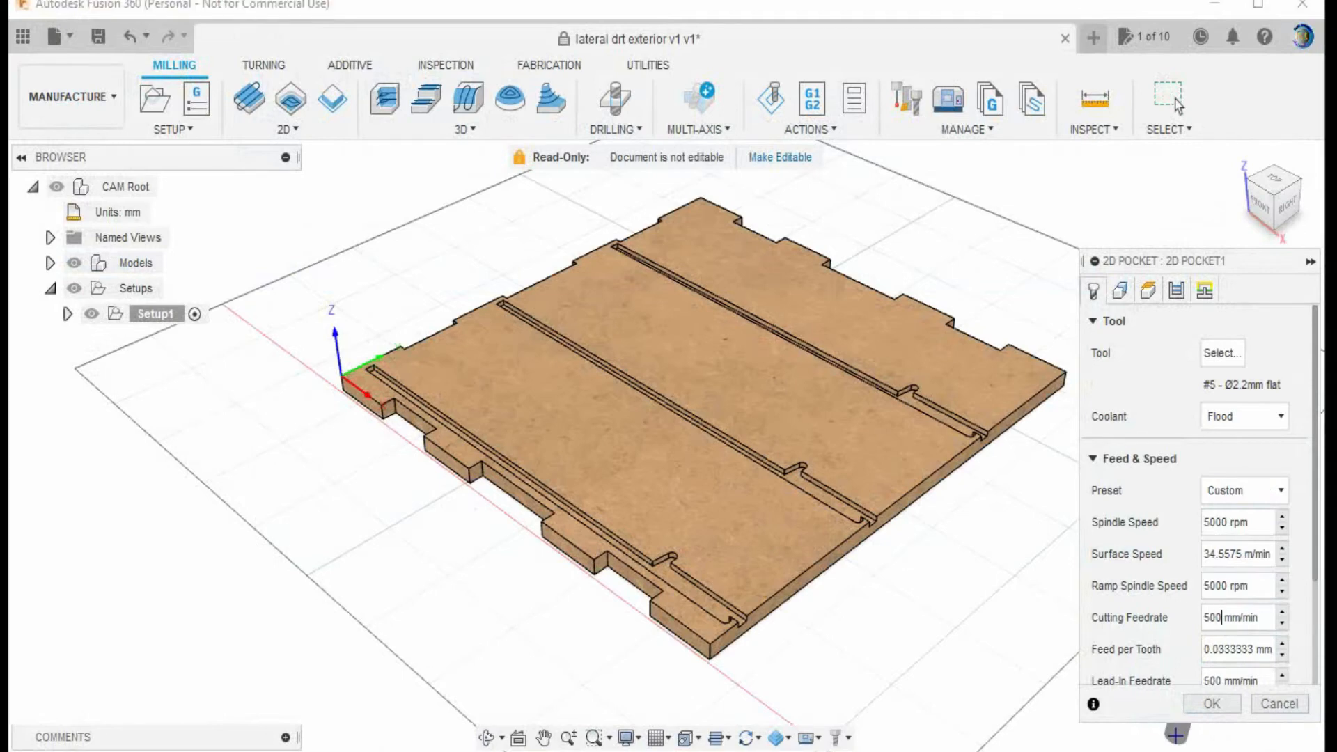
scroll(1194, 487, "down", 2)
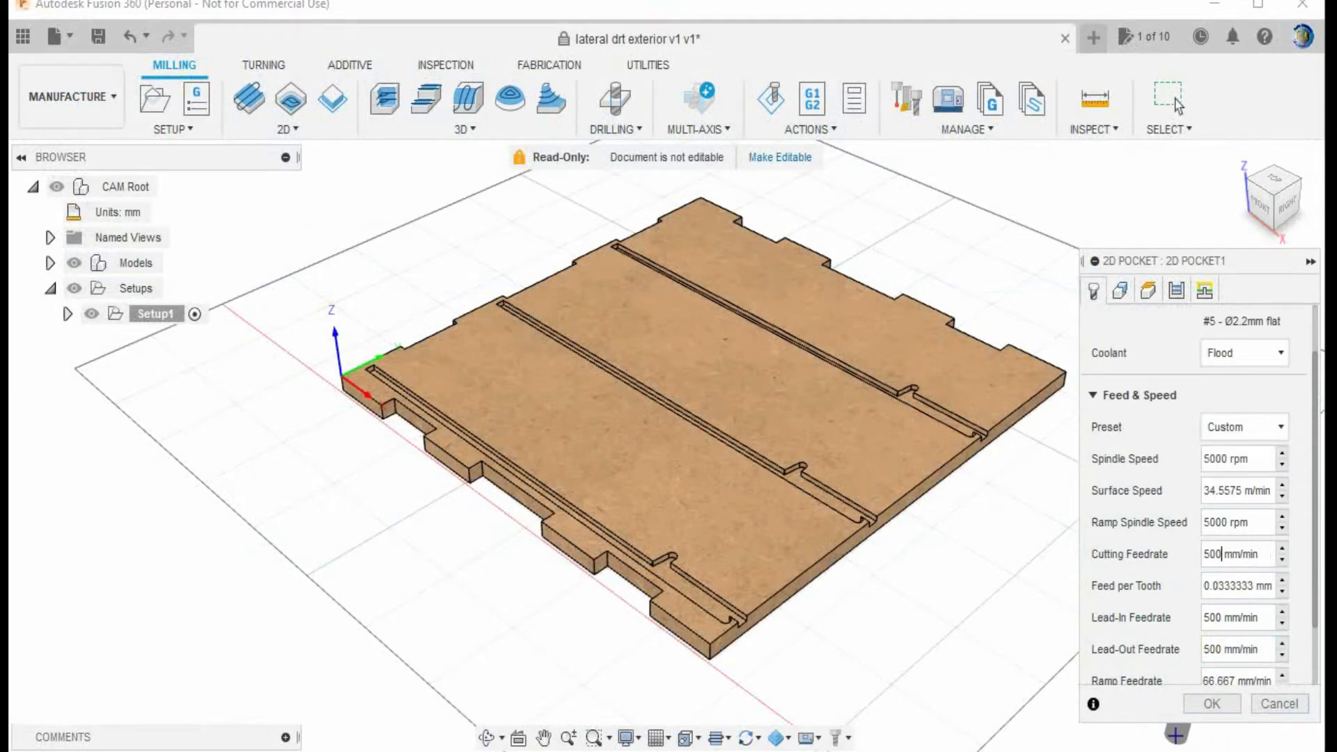
scroll(1198, 494, "down", 2)
scroll(1198, 495, "up", 3)
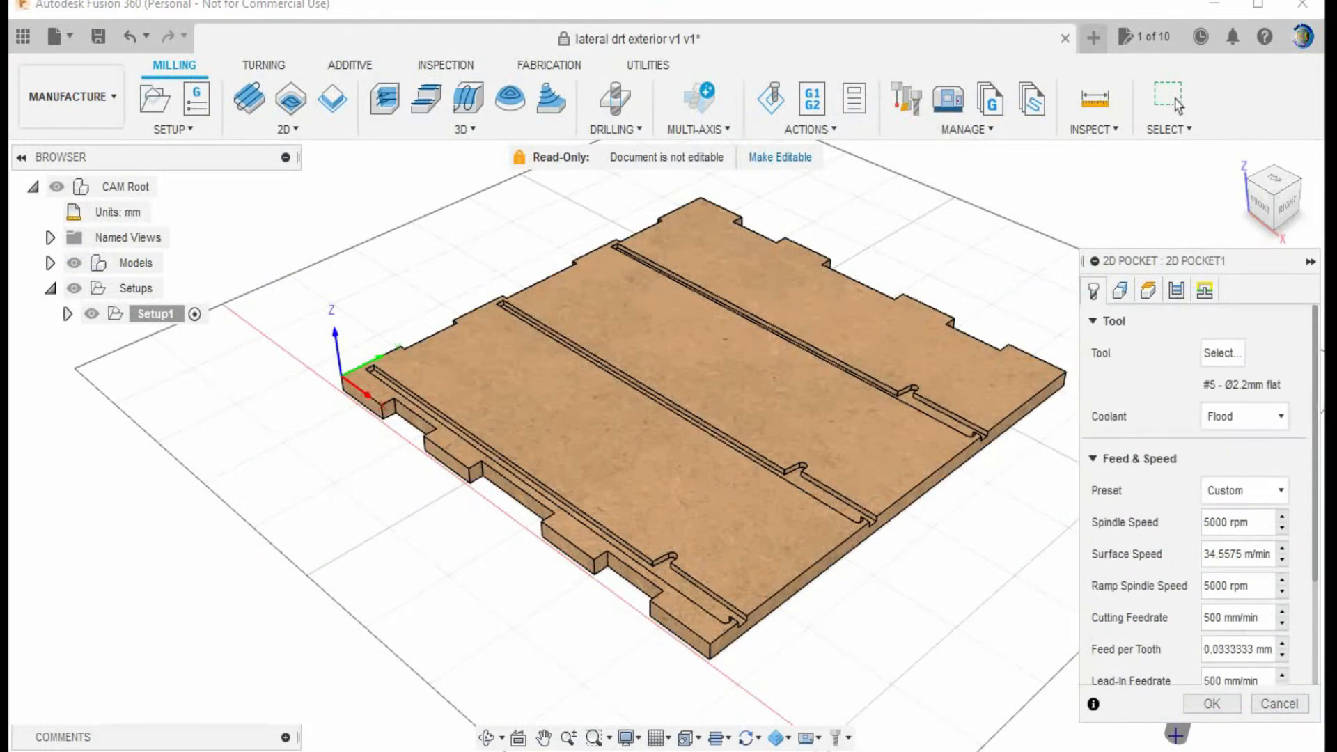
- Select the floors of all three long grooves on the panel as the pockets to machine
left_click(1119, 289)
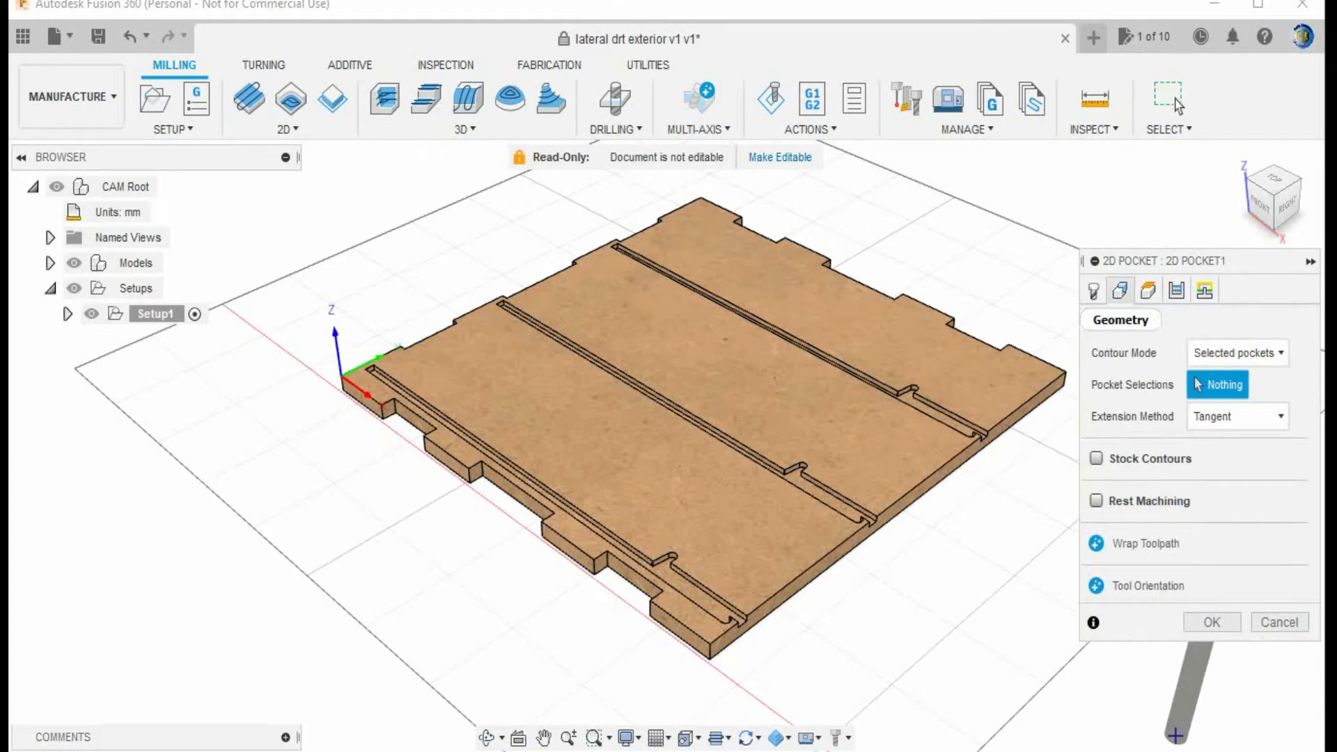
scroll(642, 561, "up", 3)
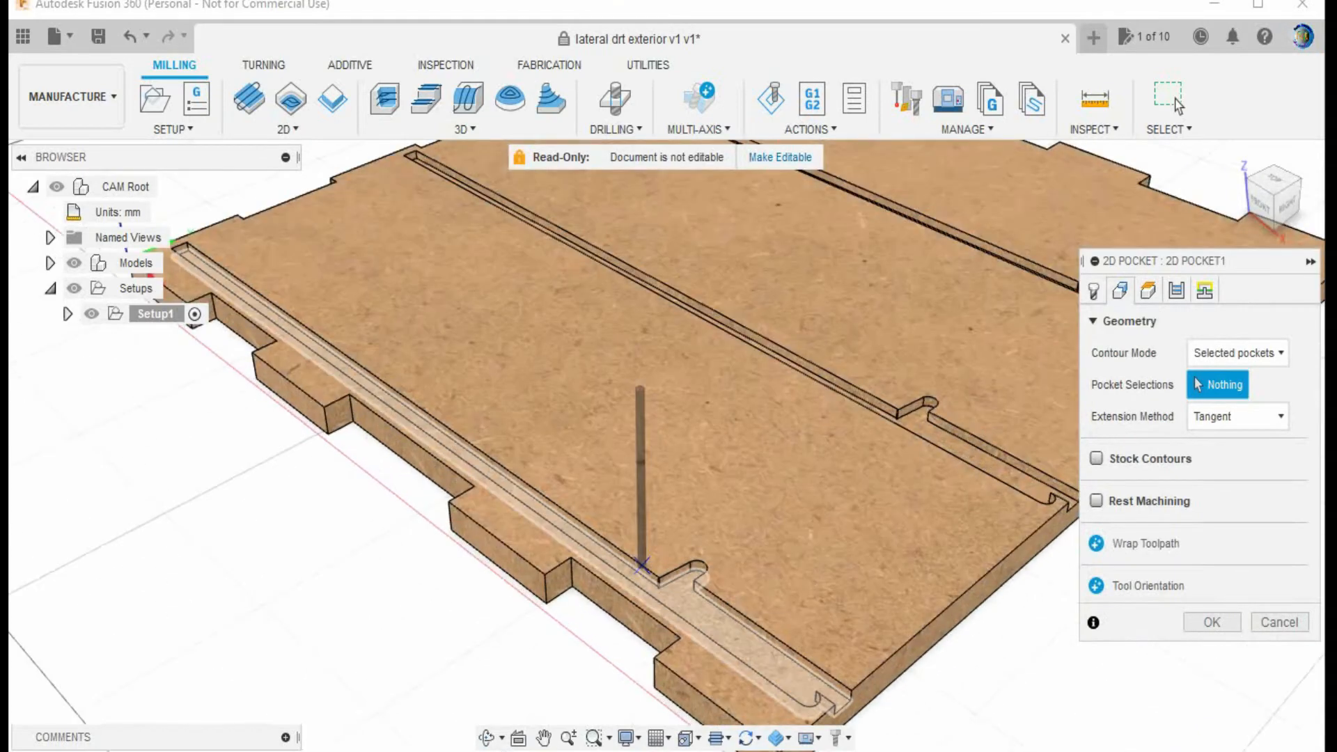
left_click(642, 564)
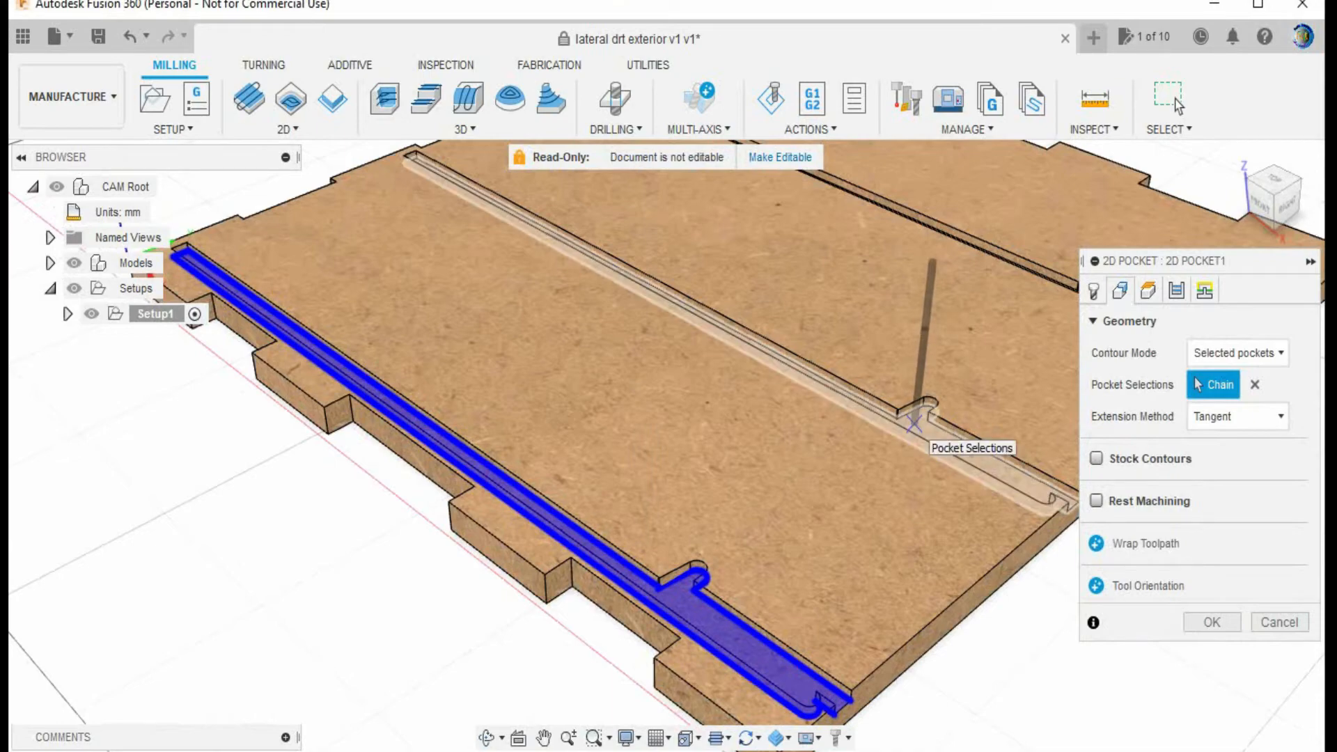
left_click(914, 424)
middle_click_drag(914, 424, 590, 477)
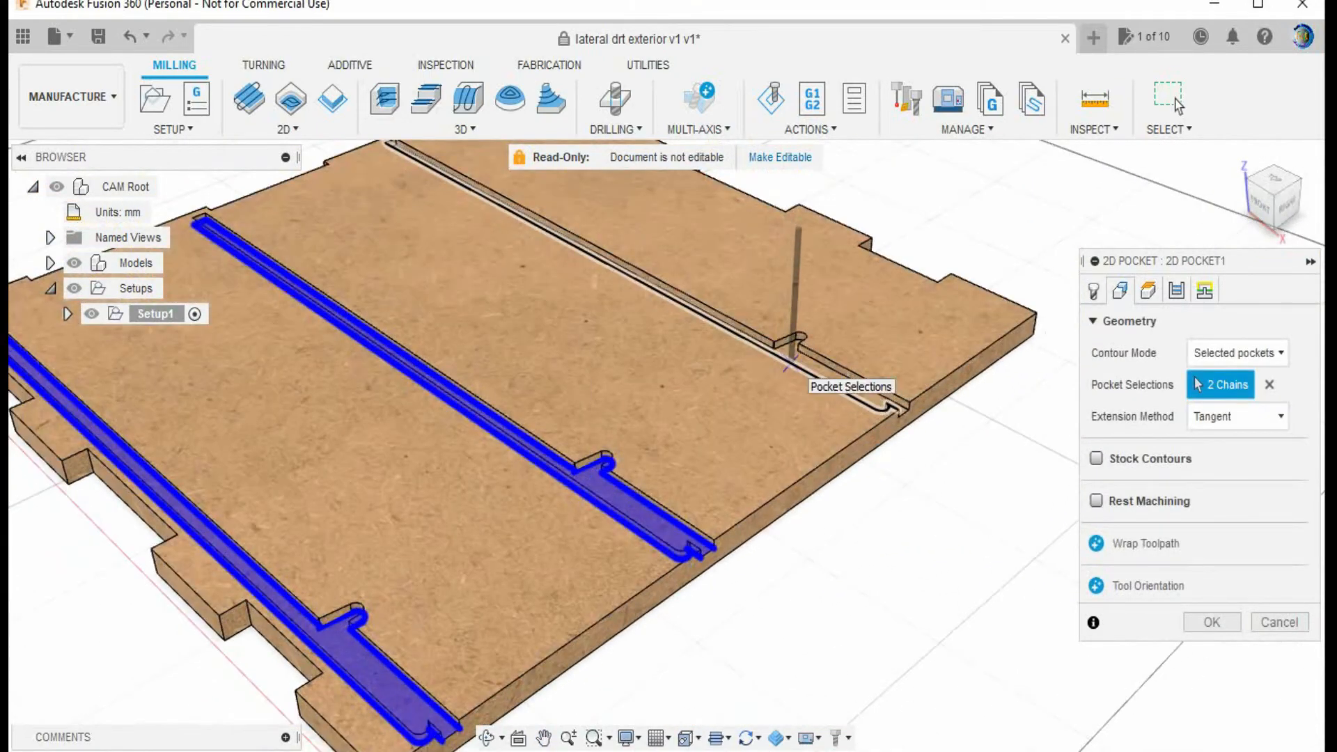
scroll(787, 367, "up", 3)
left_click(789, 362)
scroll(789, 363, "down", 5)
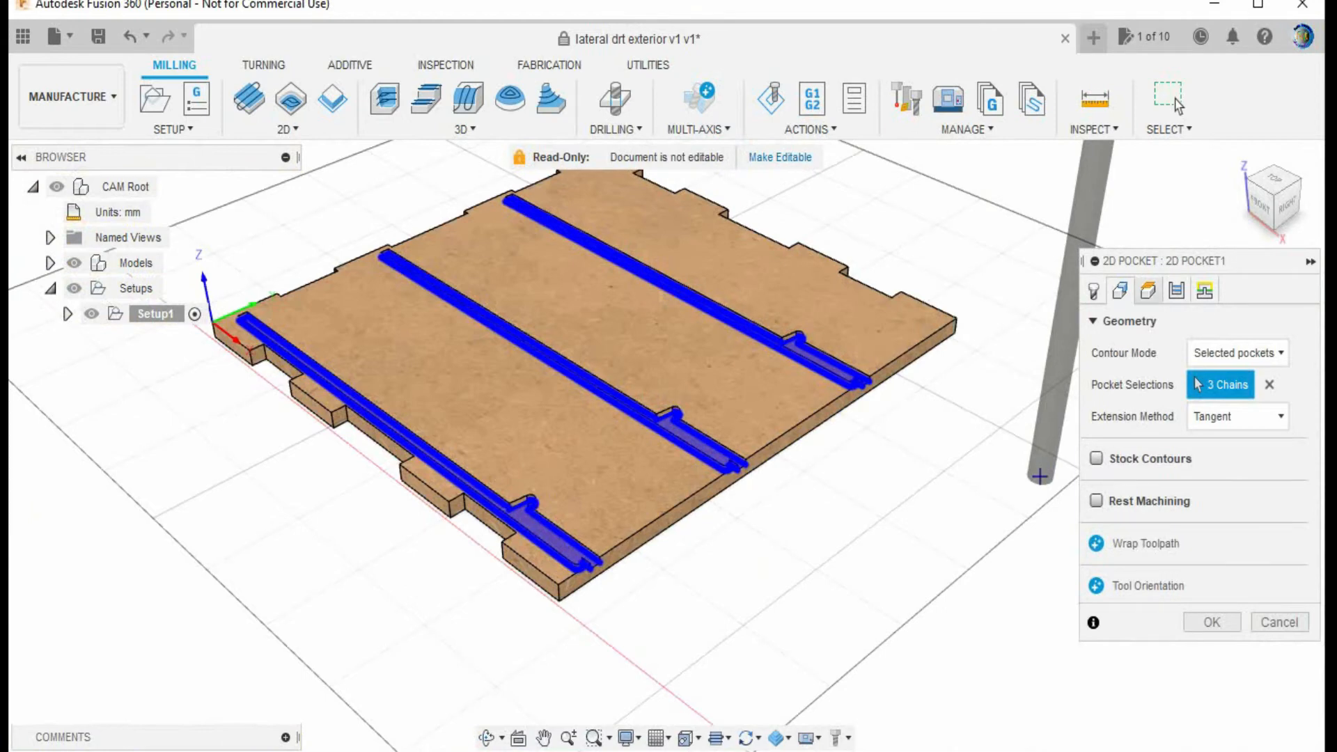
- Set the pocket's clearance height offset to 5 mm above the retract height
left_click(1147, 291)
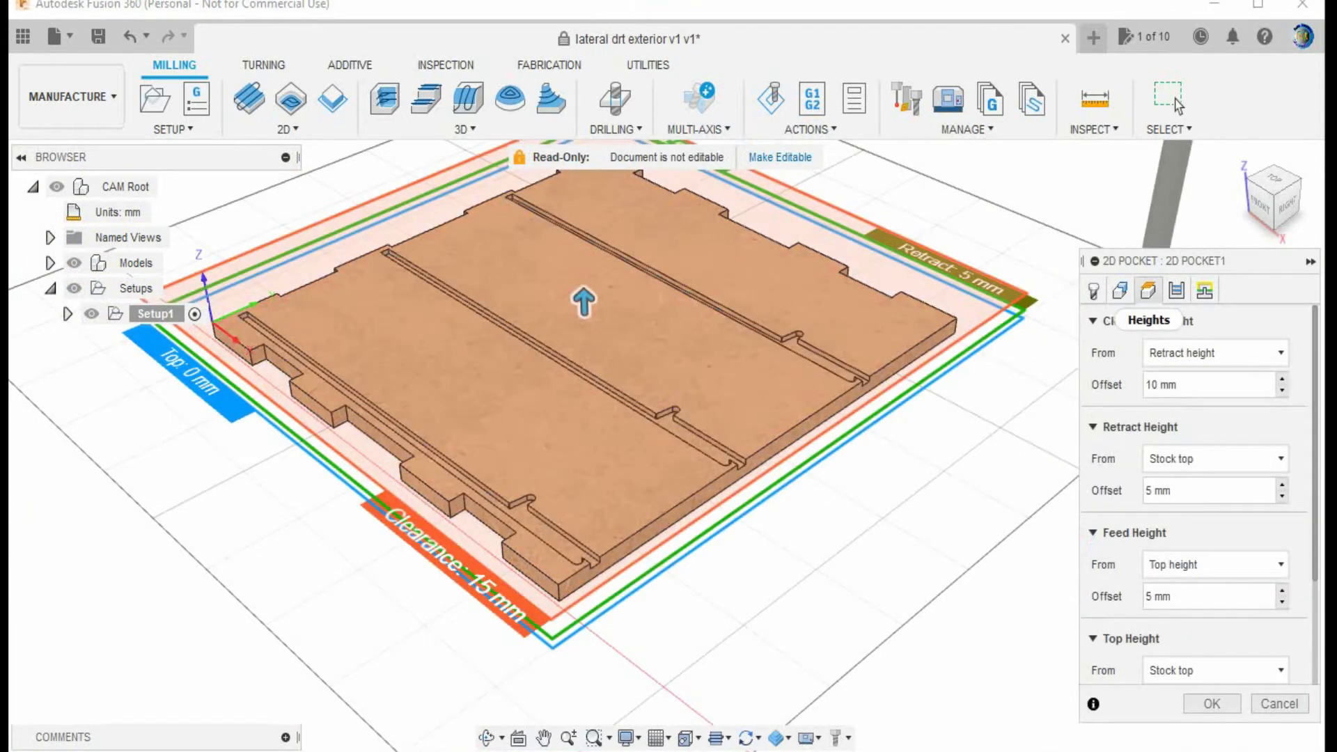
left_click(1158, 384)
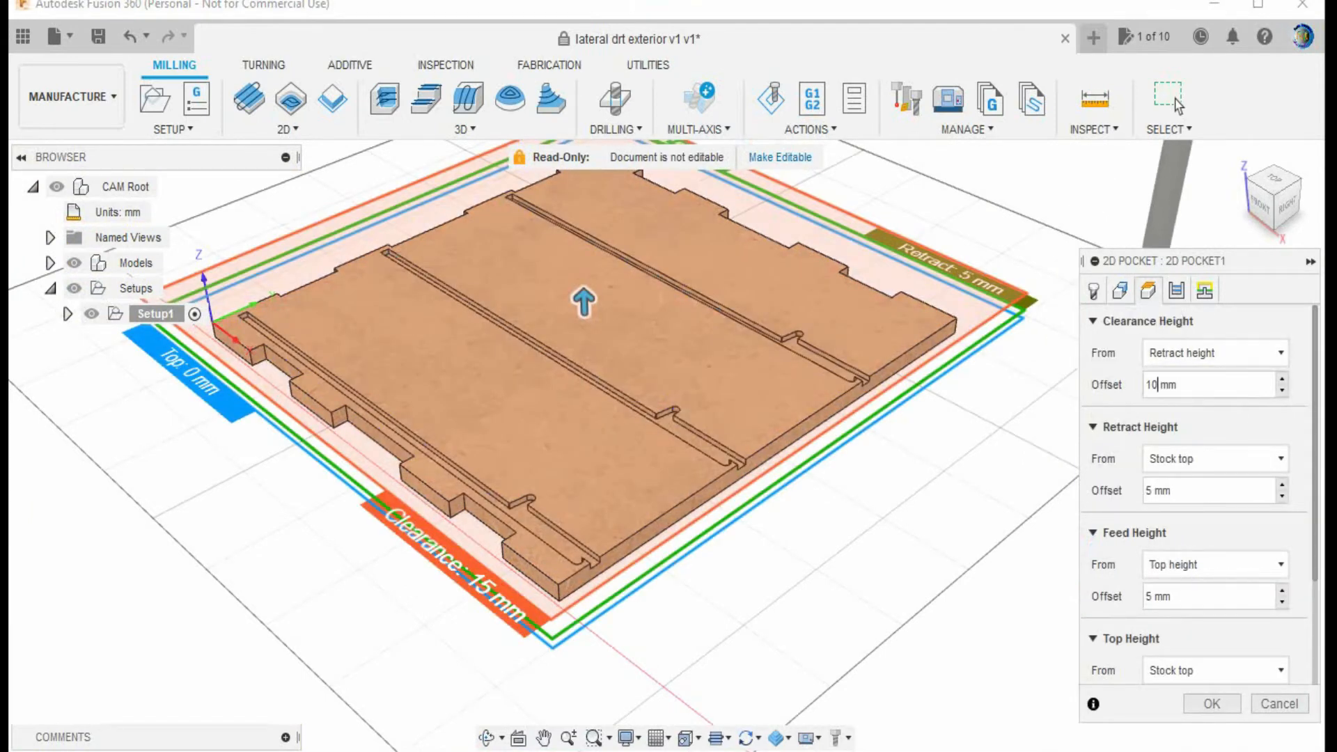
double_click(1157, 385)
type("5")
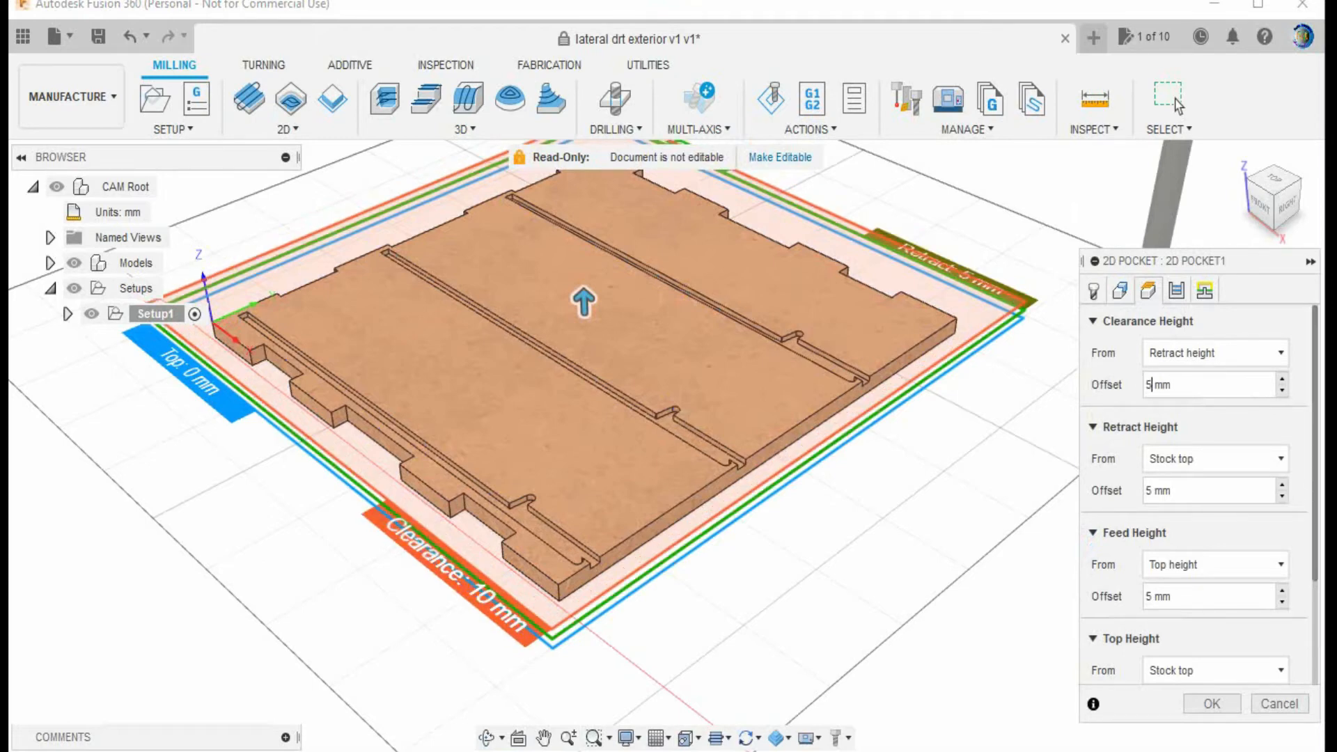
- Reference both the feed height and the top height from Model top
scroll(1194, 487, "down", 3)
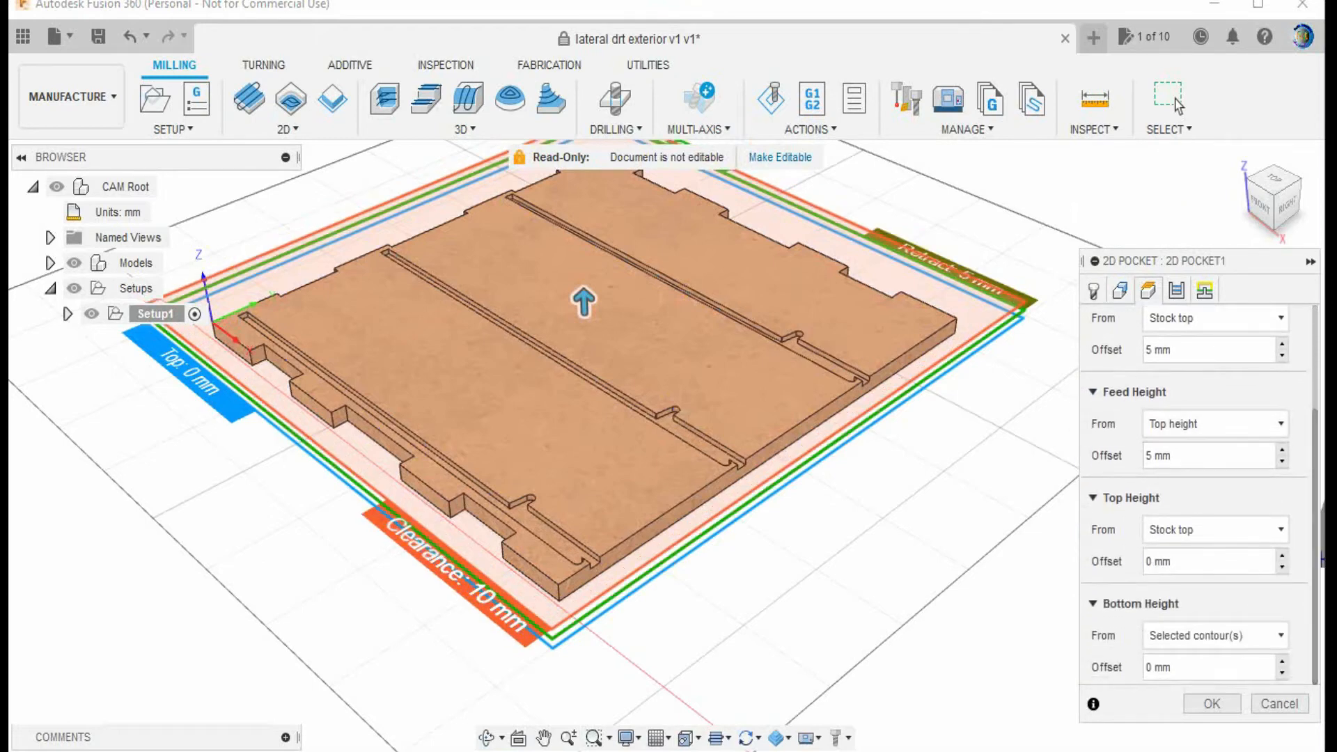
left_click(1215, 424)
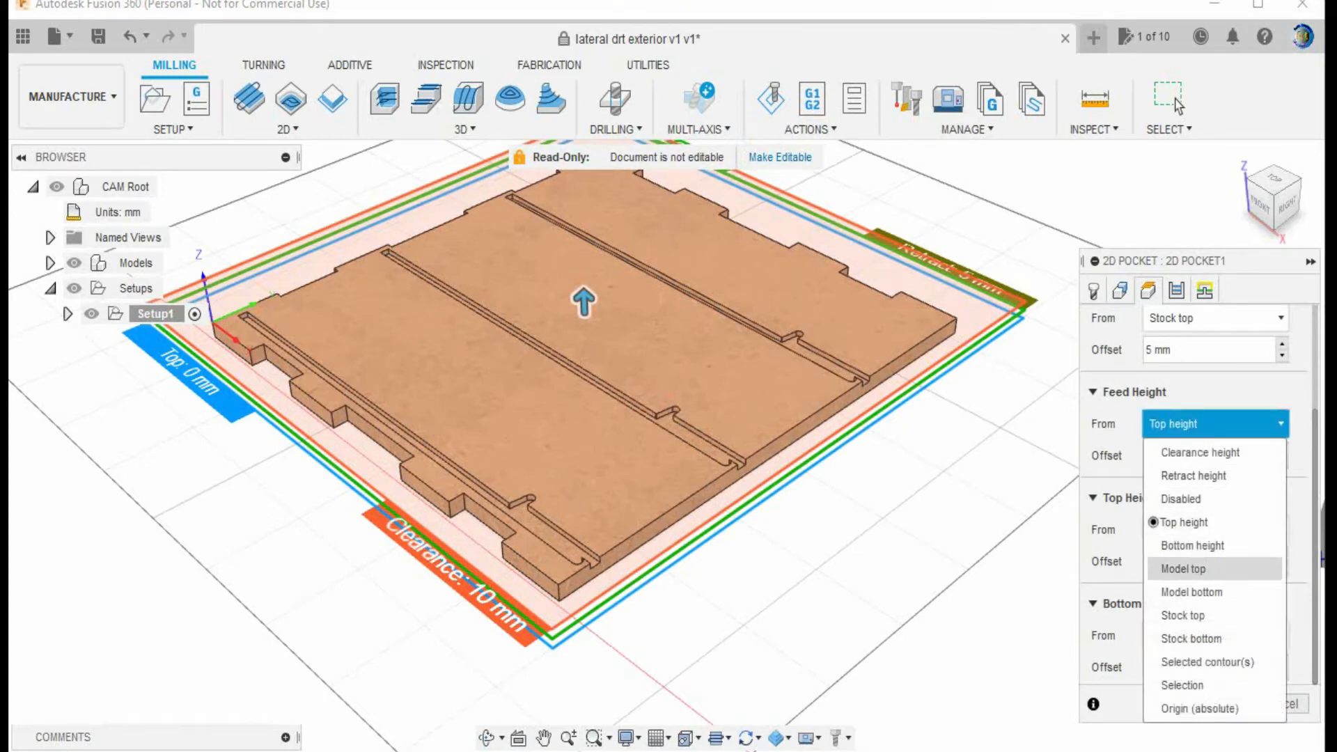
left_click(1183, 568)
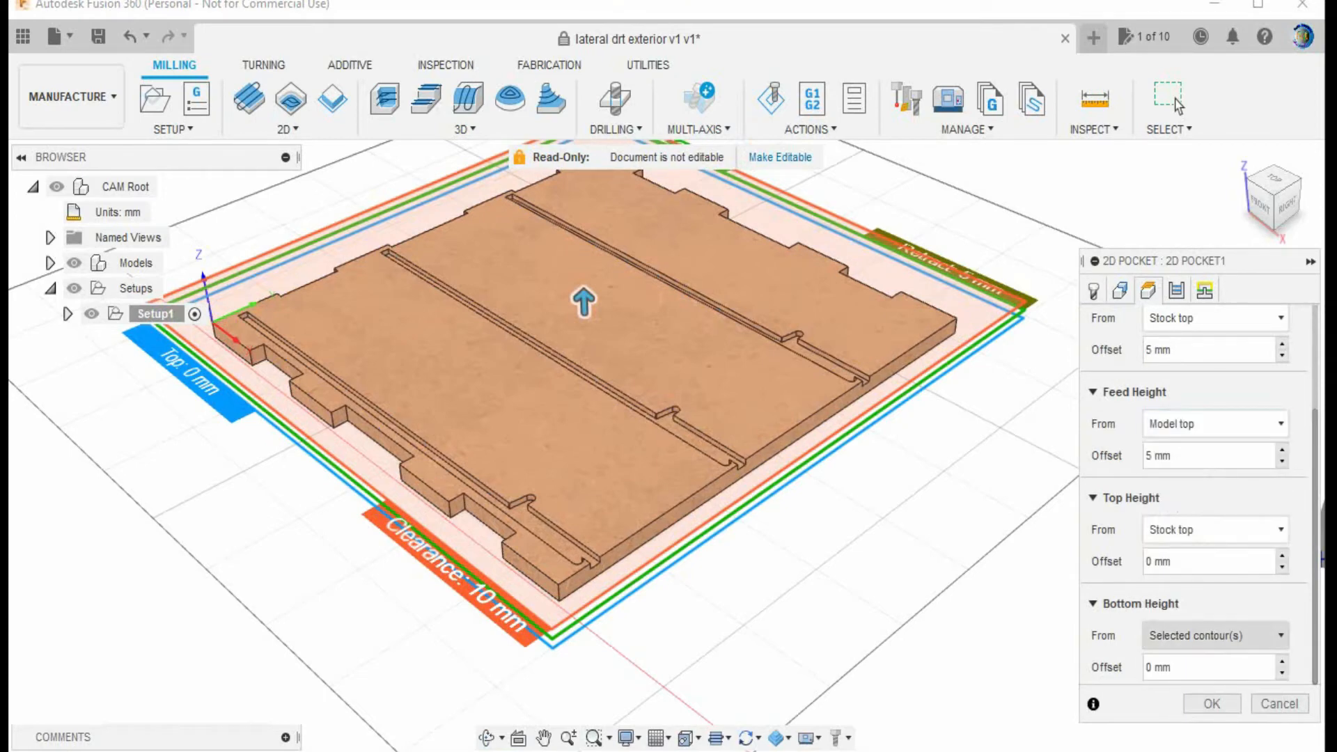
left_click(1215, 529)
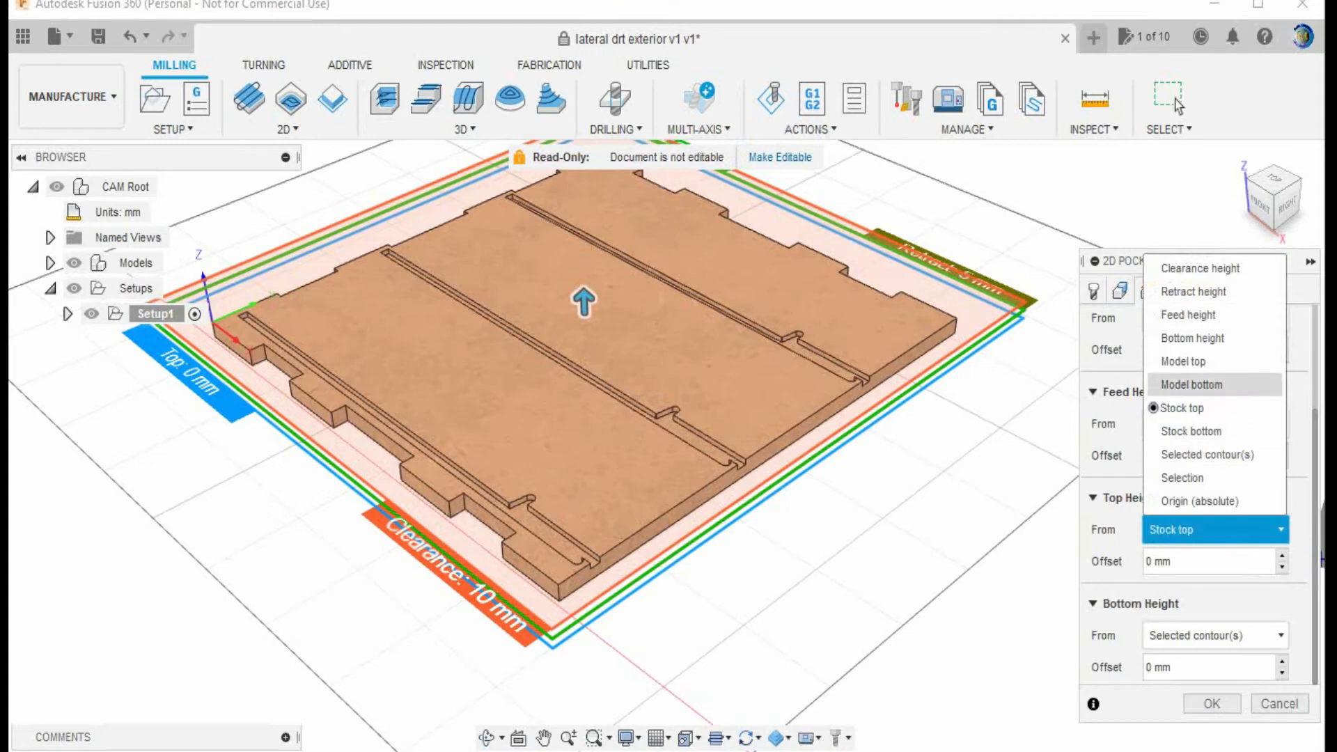
left_click(1183, 361)
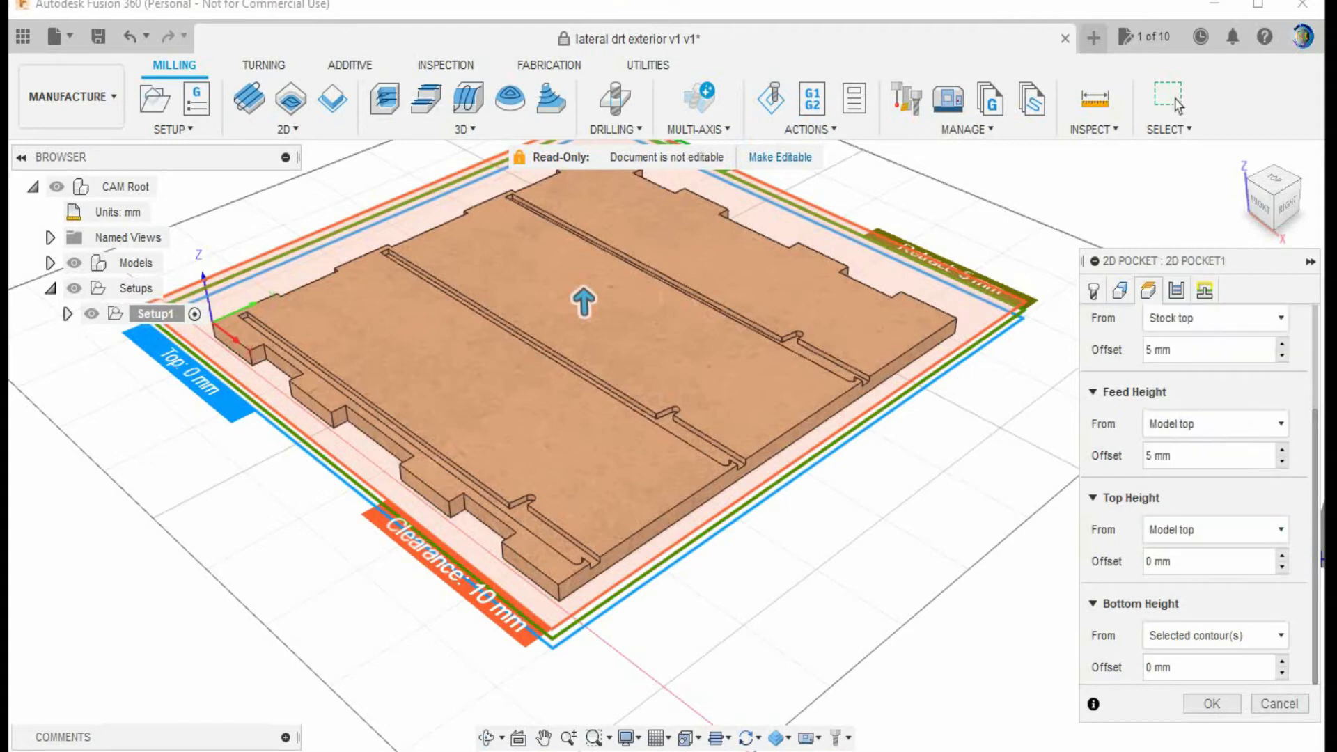
- Reference the bottom height from a selection, using the floor face of the groove nearest the notched front edge
left_click(1214, 635)
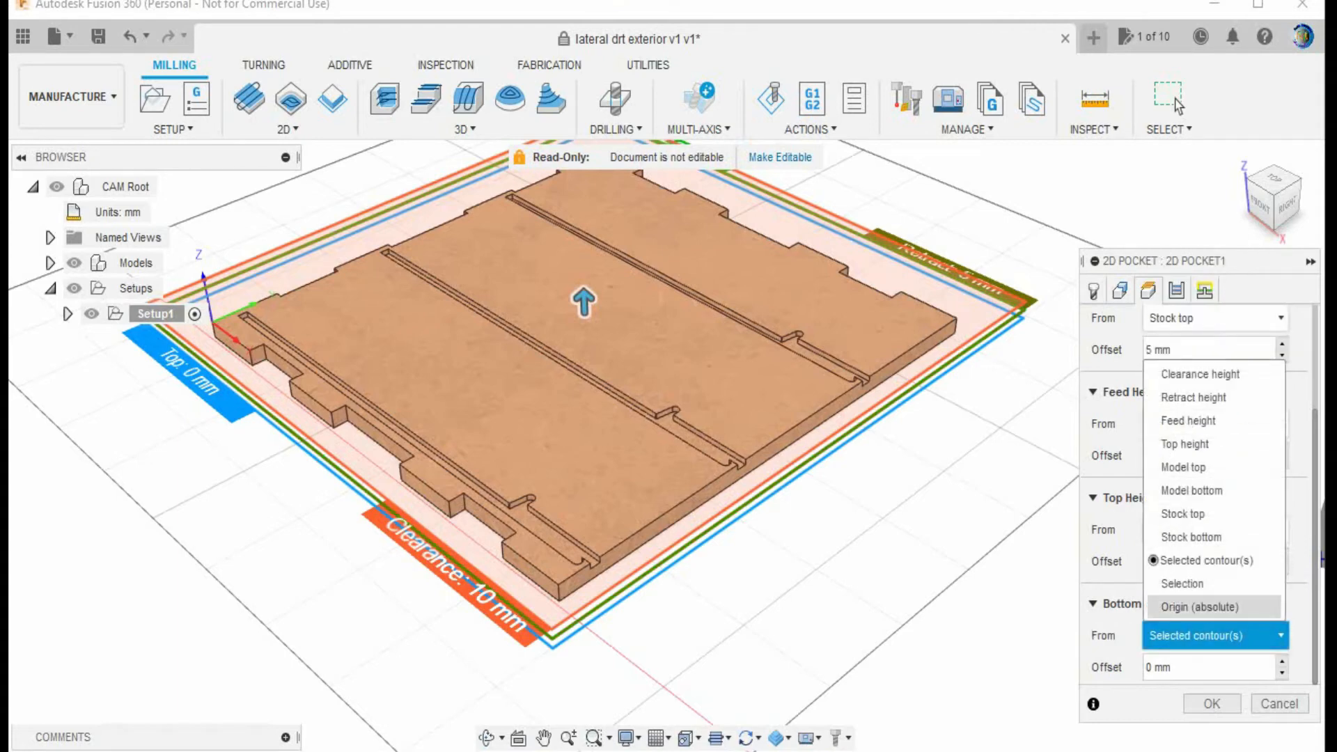
left_click(1181, 583)
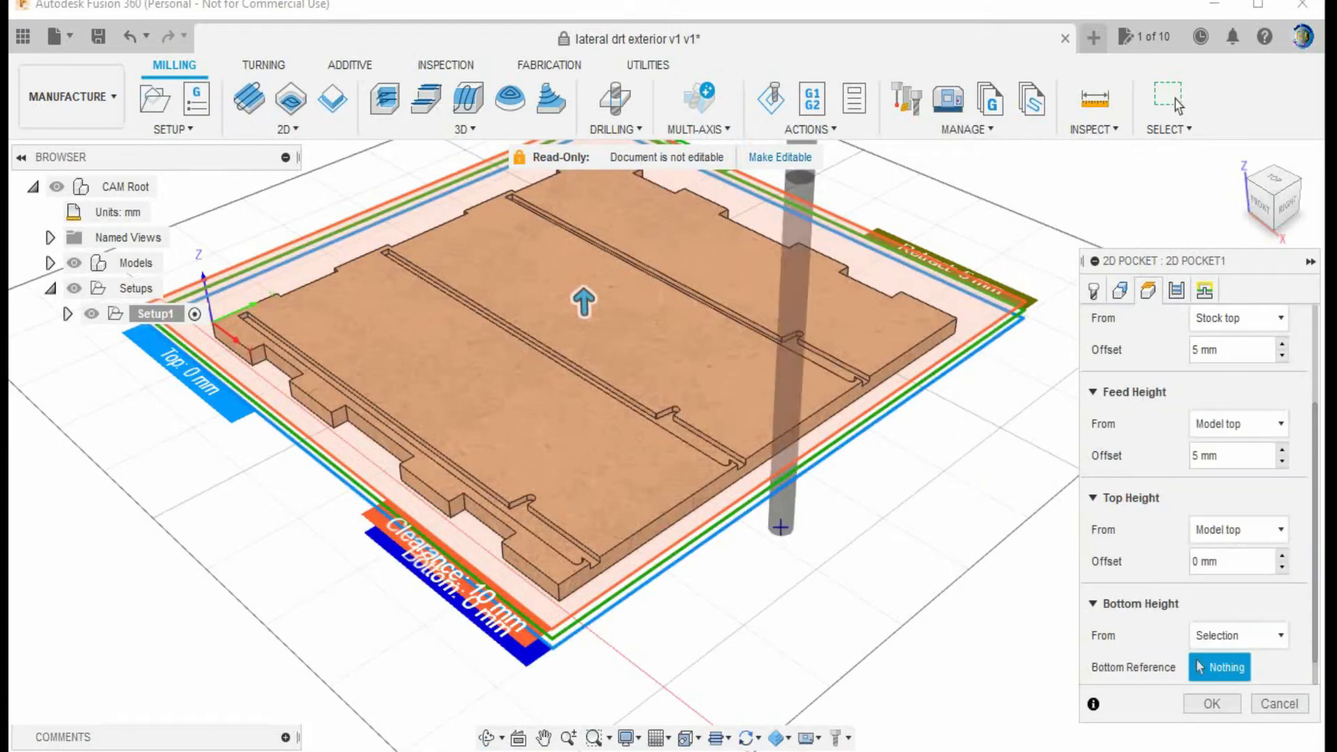
scroll(715, 517, "up", 3)
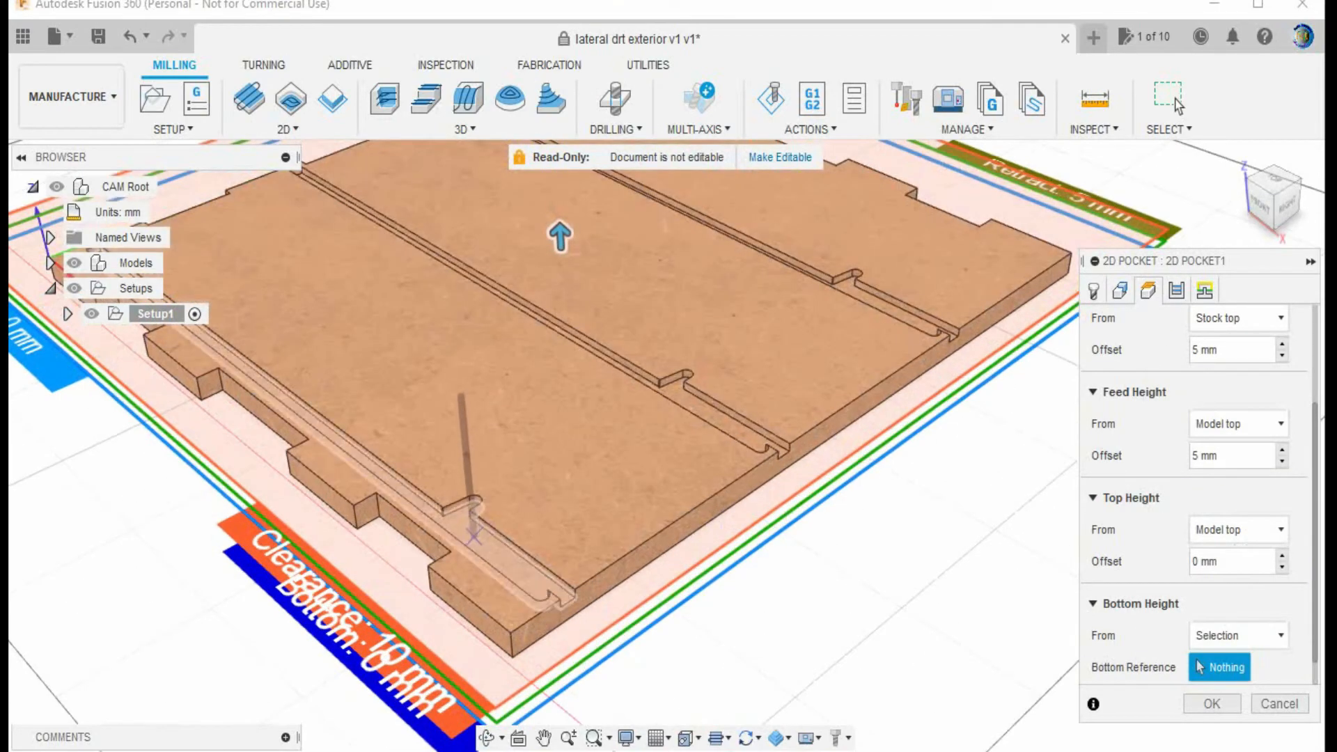
left_click(475, 536)
scroll(475, 536, "down", 2)
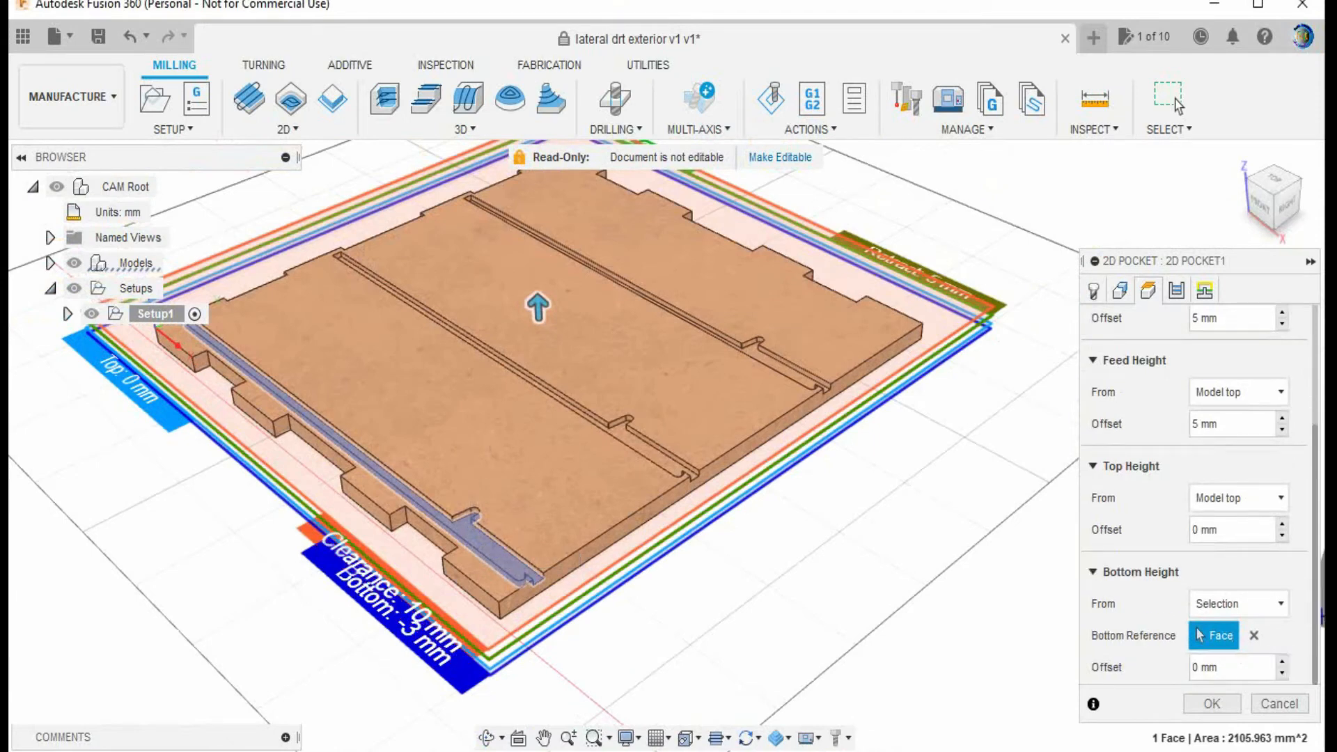
- Set the pocket passes to Right sideways compensation and enable cutting both ways
left_click(1176, 290)
scroll(1194, 488, "up", 2)
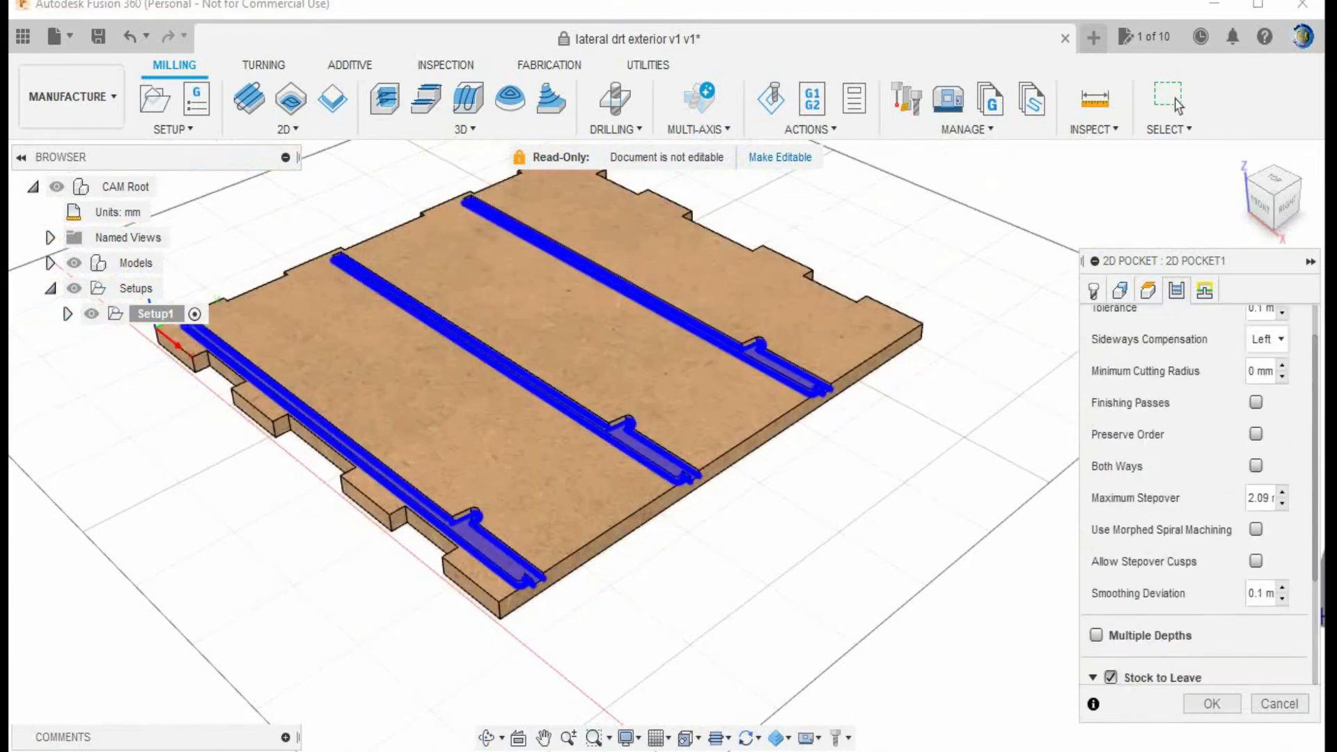
scroll(1194, 487, "up", 1)
left_click(1266, 384)
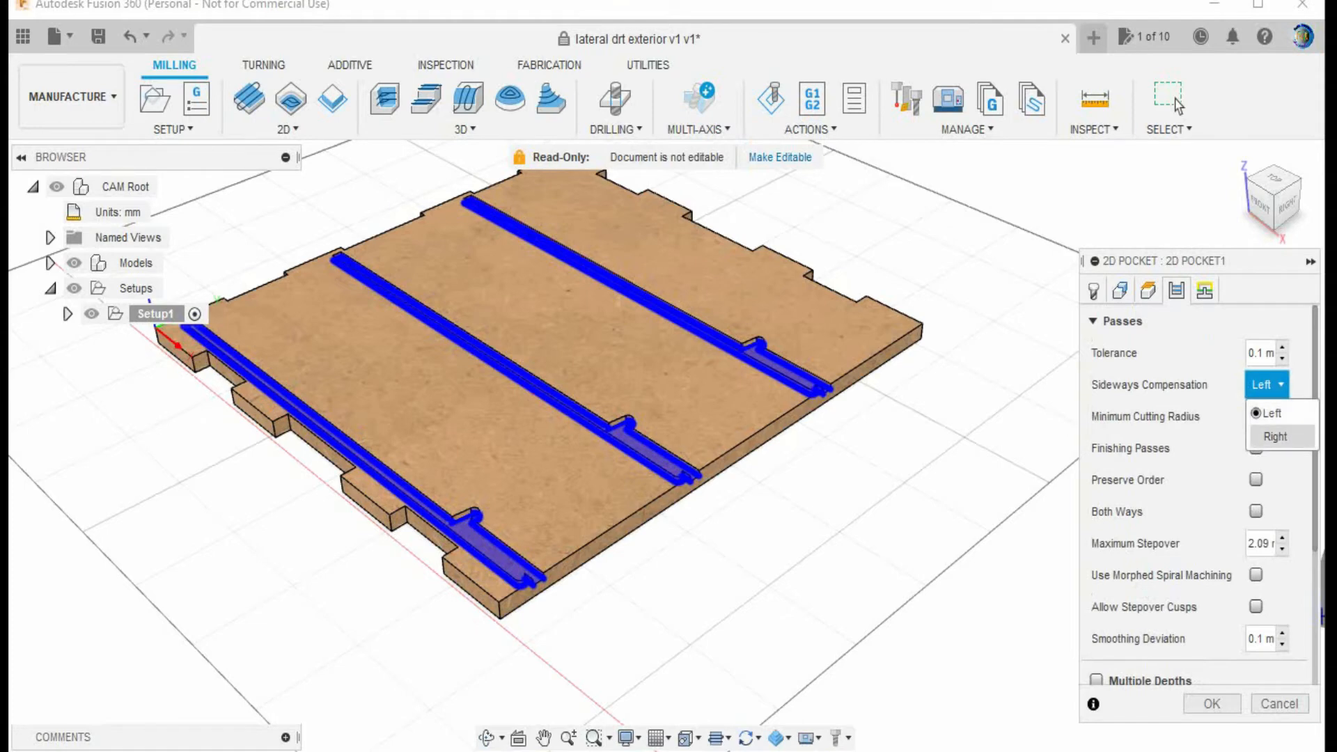
left_click(1275, 435)
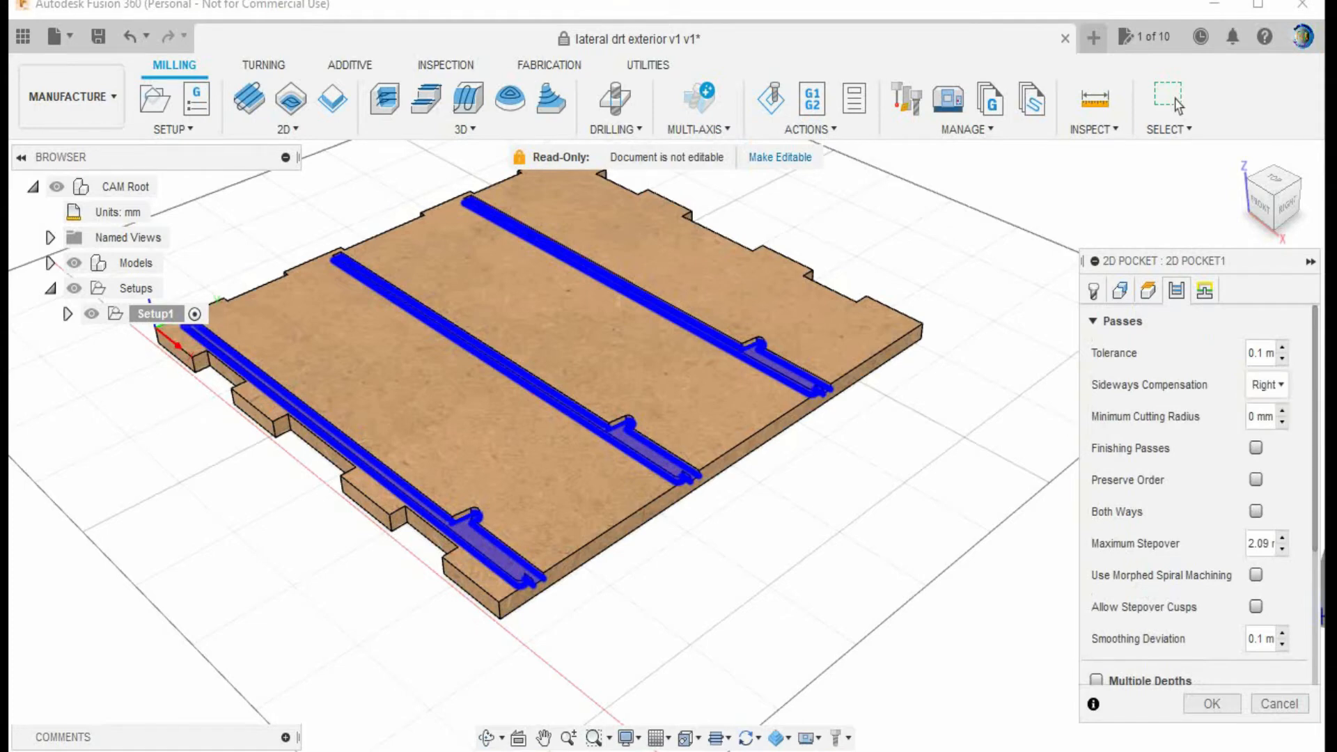
left_click(1256, 511)
scroll(1200, 495, "down", 2)
scroll(1199, 495, "down", 1)
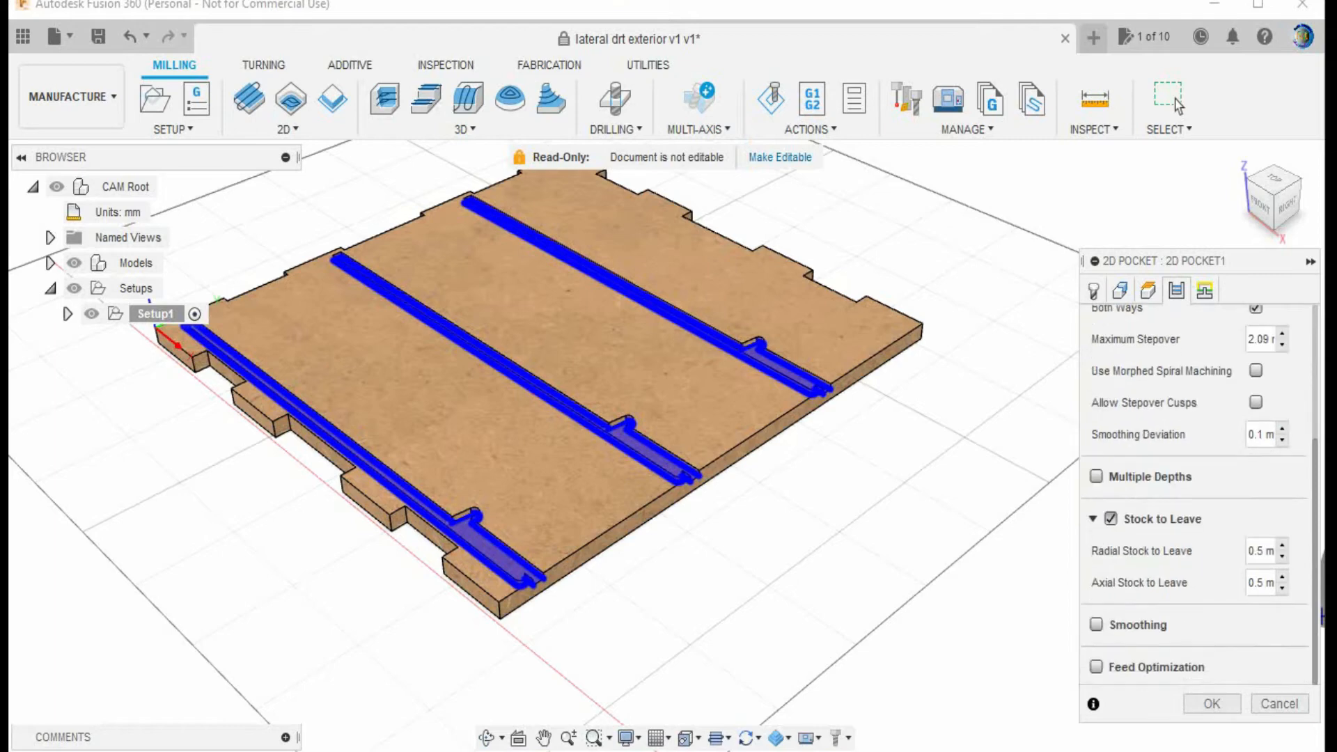
- Enable multiple depths with a maximum roughing stepdown of 0.5 mm
left_click(1096, 476)
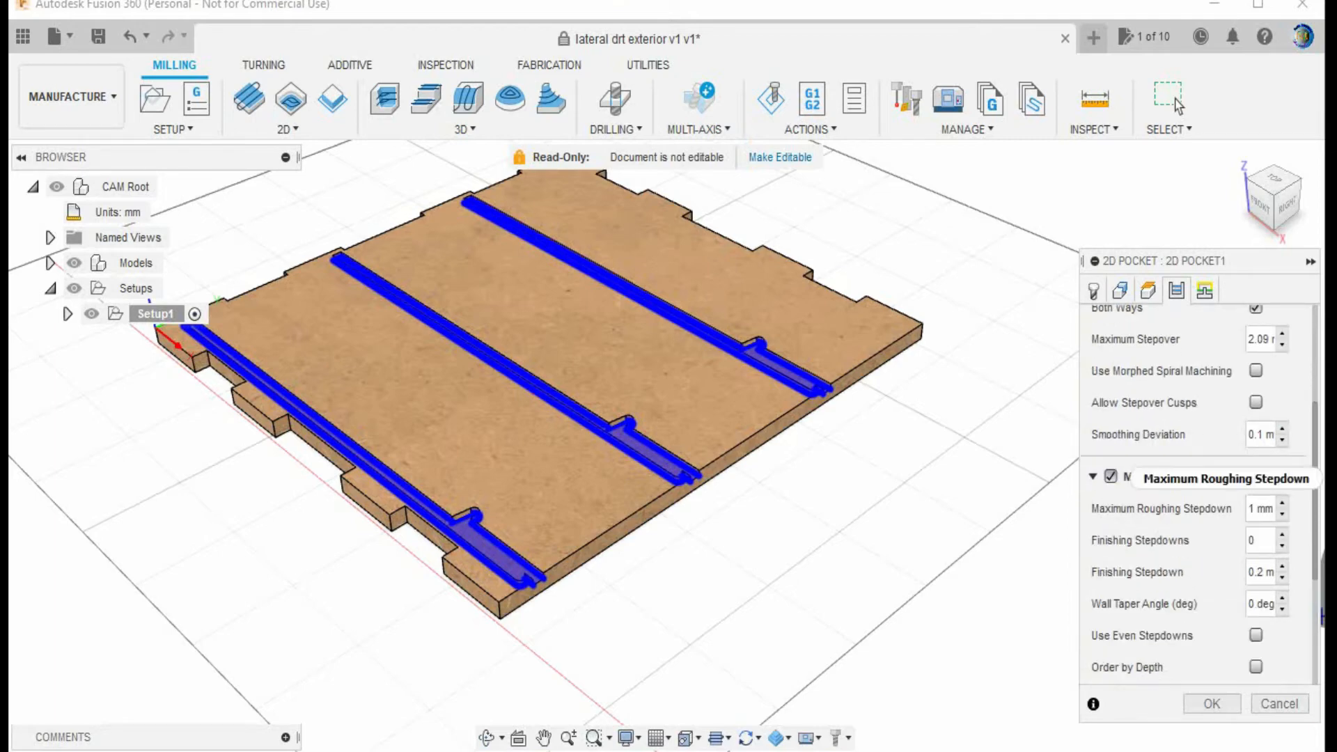
left_click(1251, 508)
double_click(1251, 508)
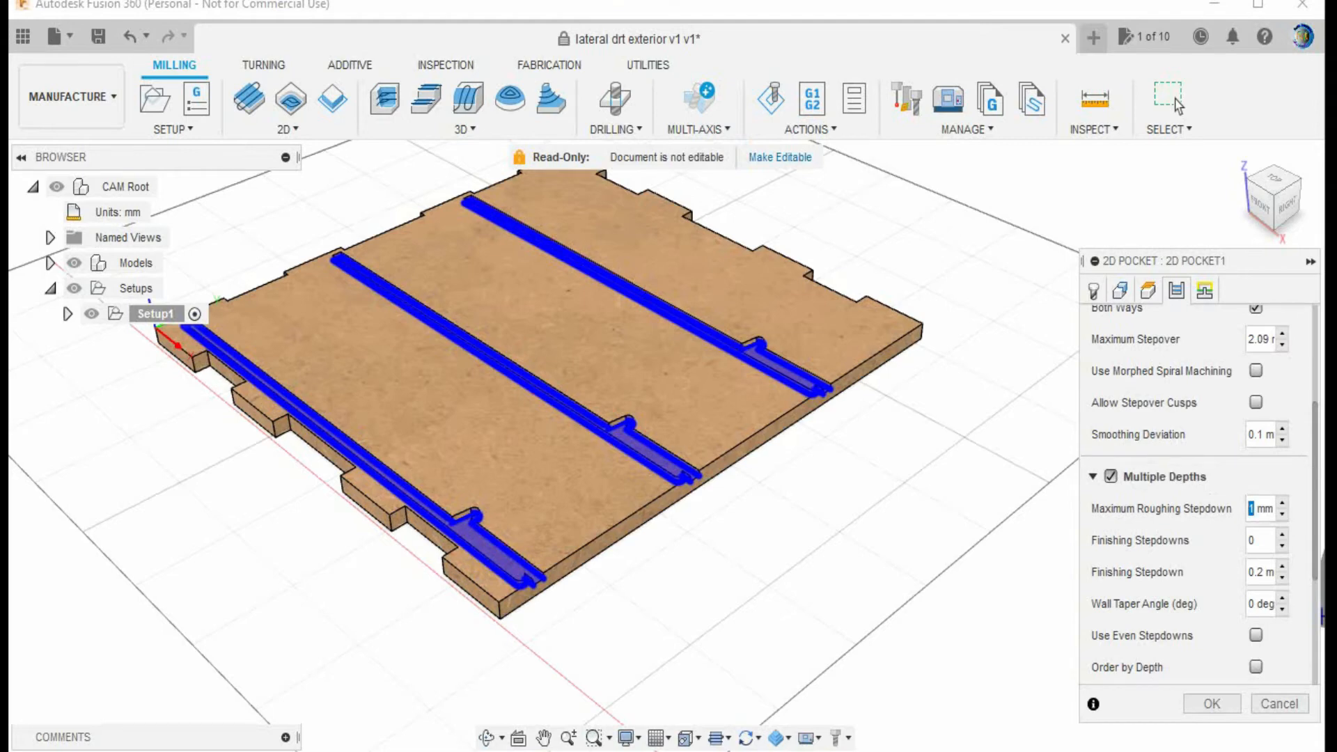
type("0.5")
scroll(1197, 487, "down", 5)
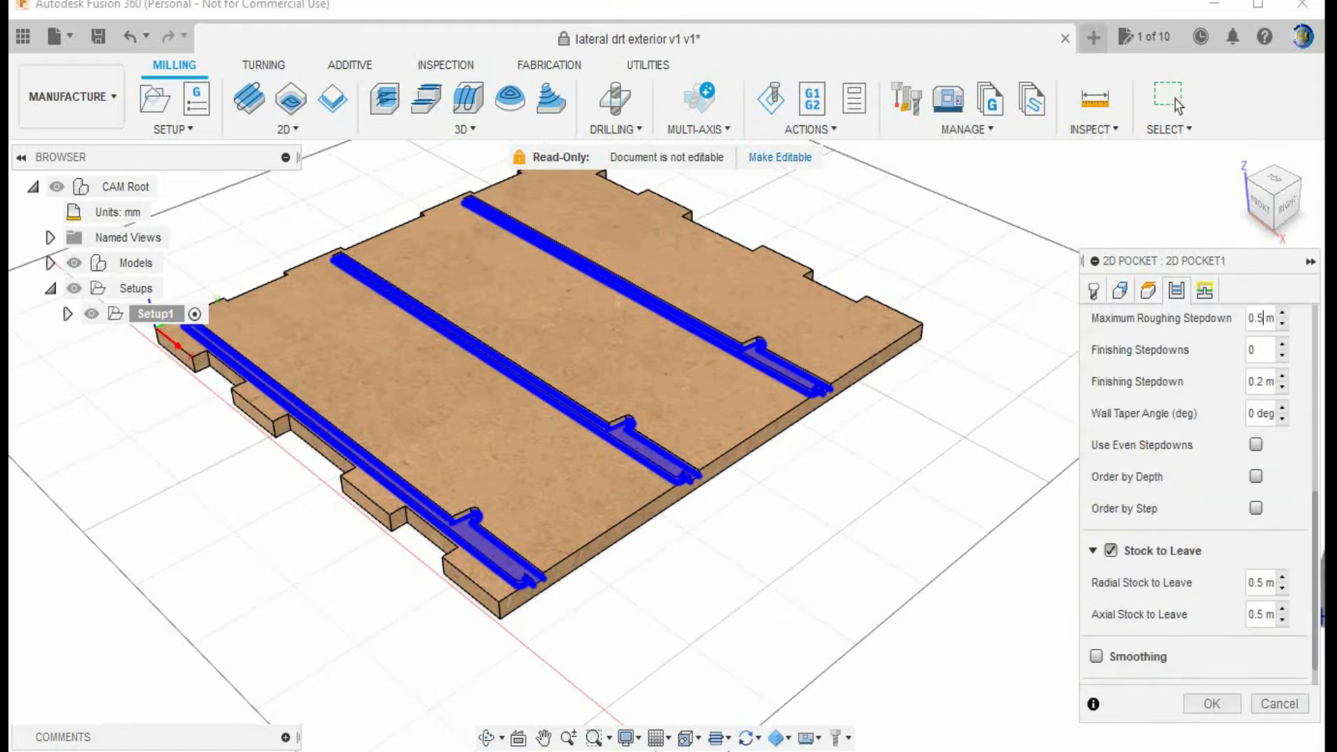
scroll(1198, 495, "up", 5)
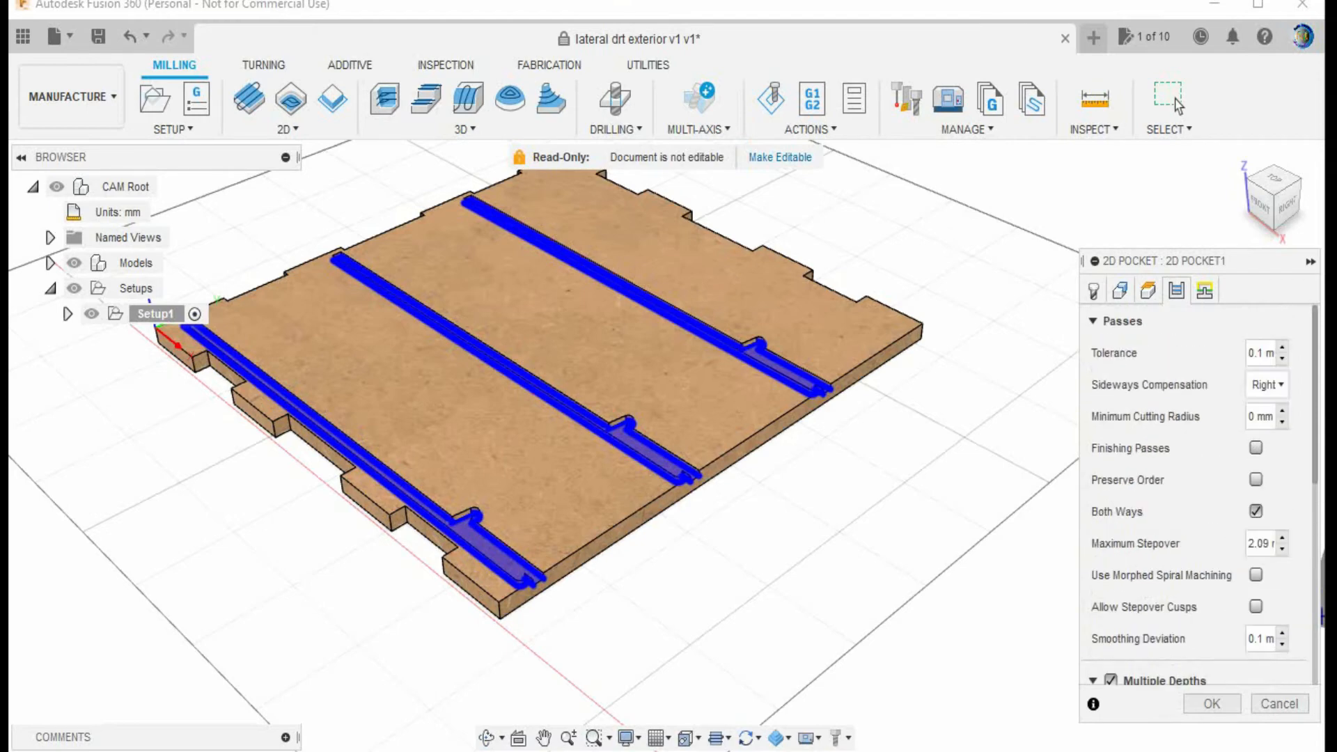
- Confirm the 2D pocket operation and generate its toolpath, ignoring the coolant warning
left_click_drag(1218, 261, 1165, 132)
left_click(1159, 574)
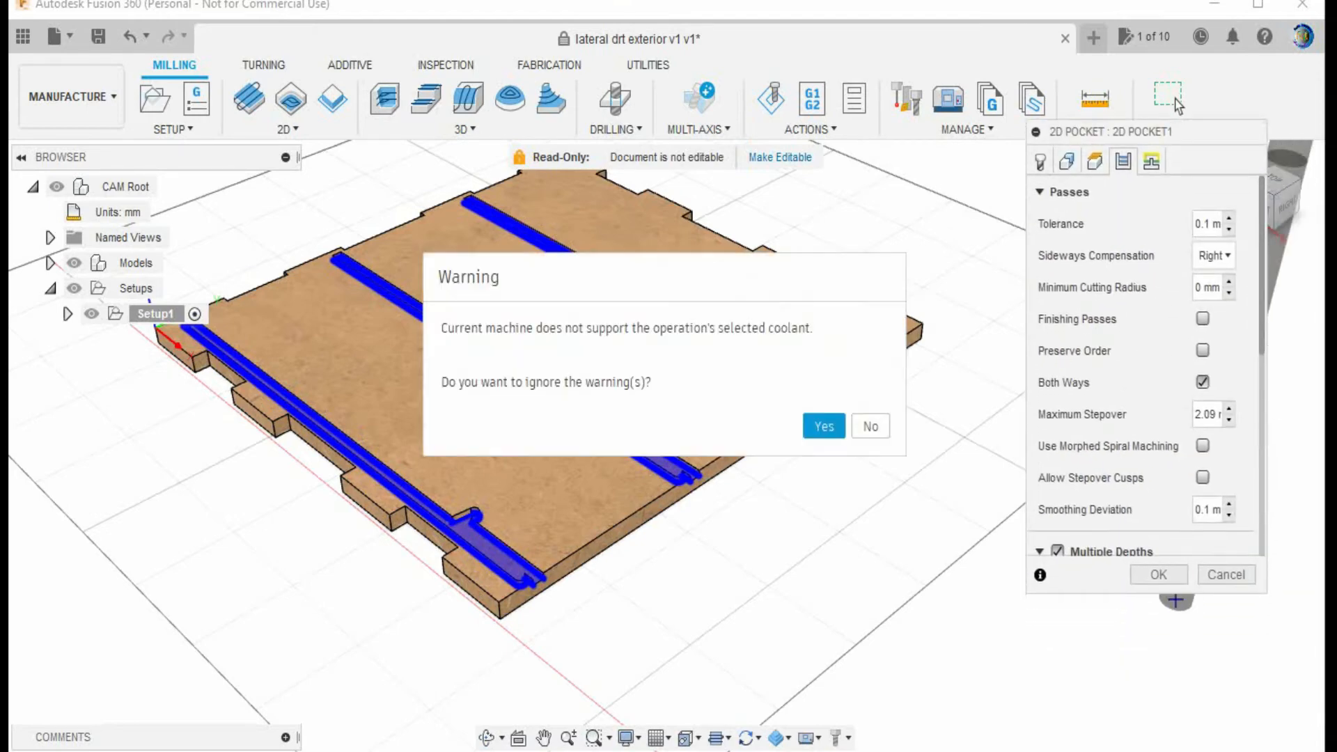
left_click(824, 425)
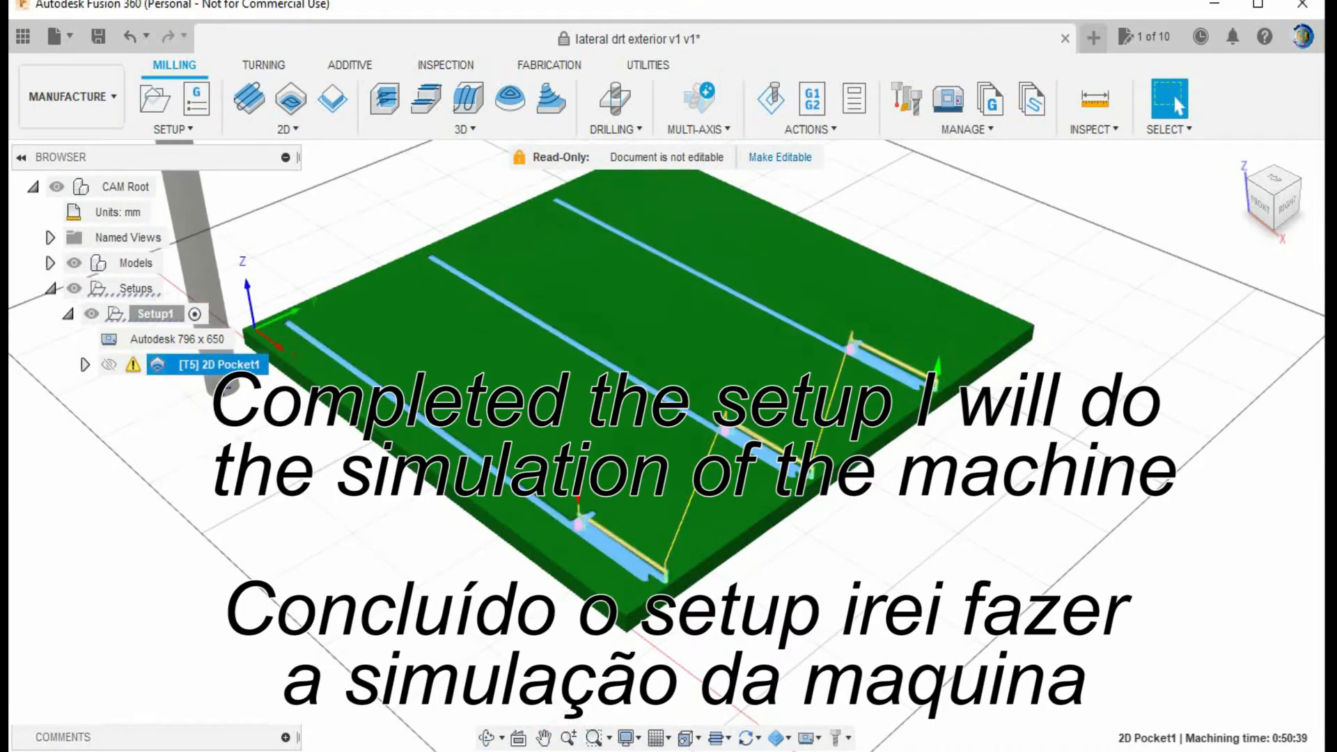
- Open the simulation of the 2D pocket operation and set the tool display to Shaft
double_click(212, 364)
left_click(186, 432)
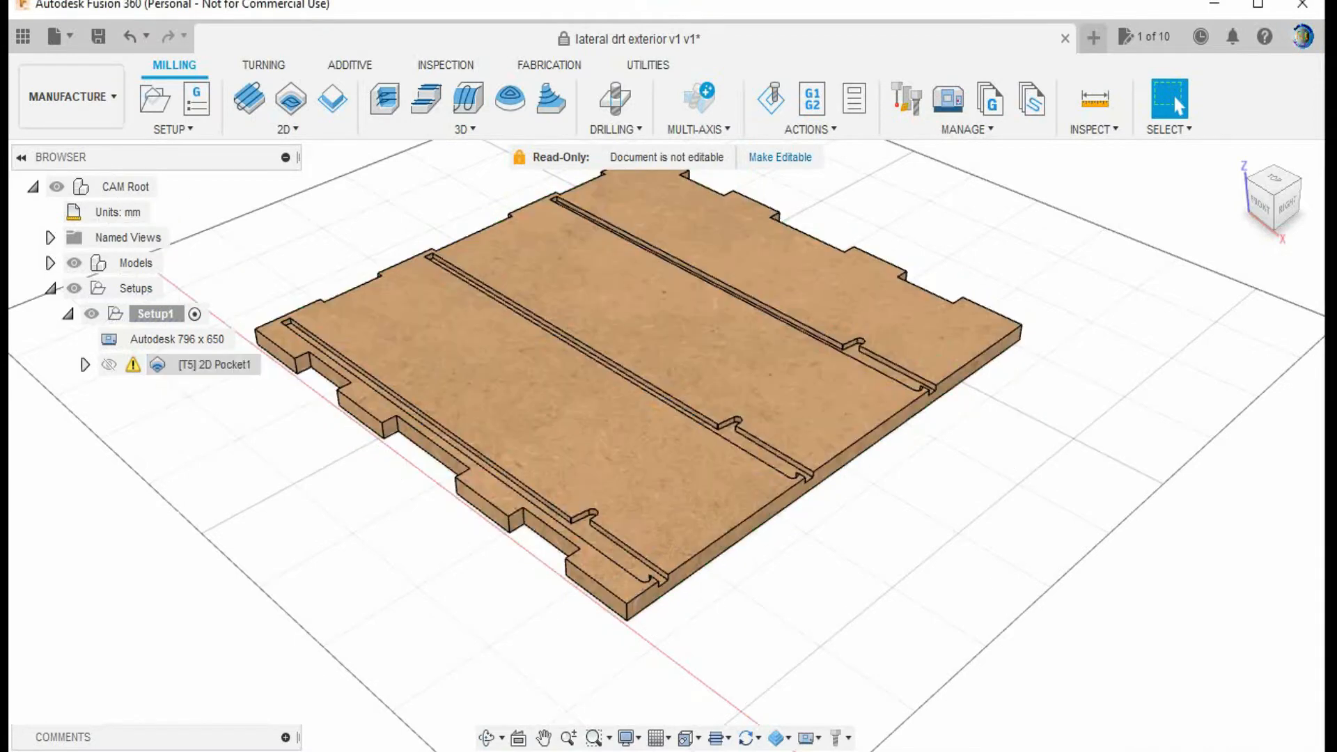
right_click(193, 364)
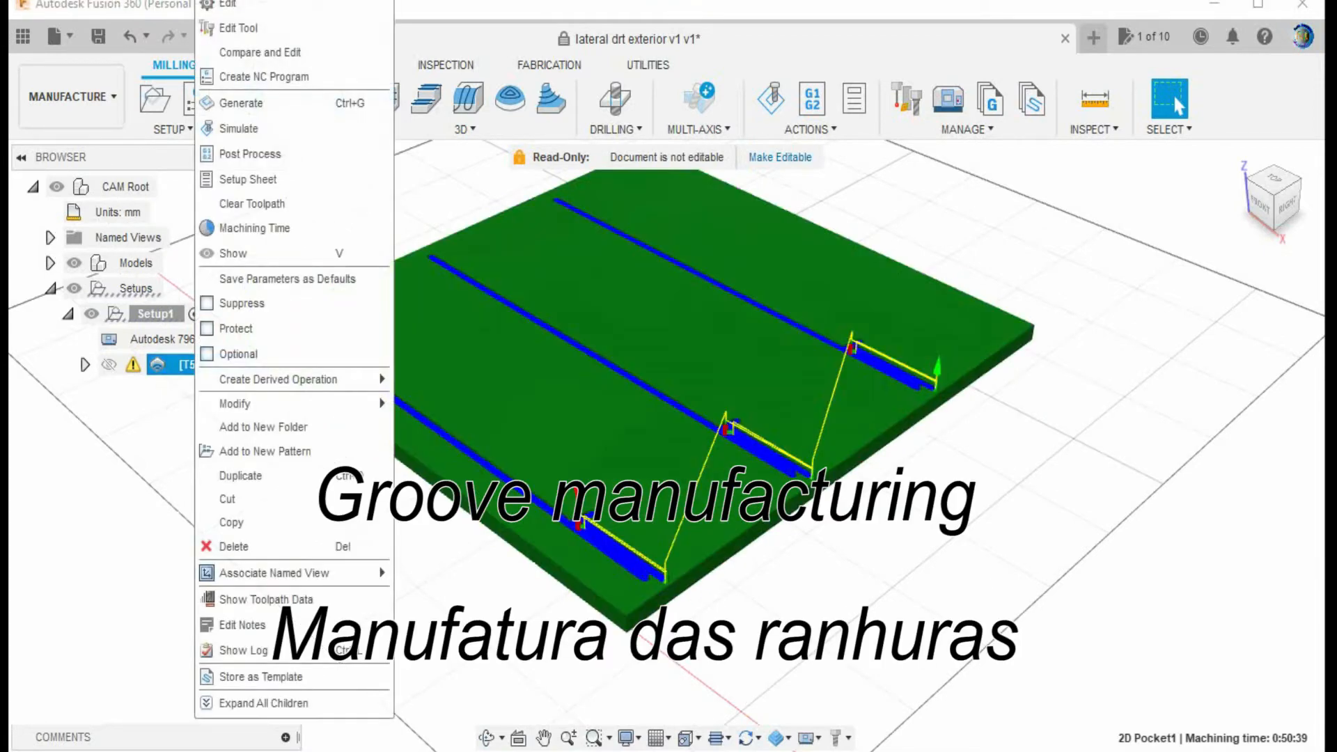
left_click(239, 129)
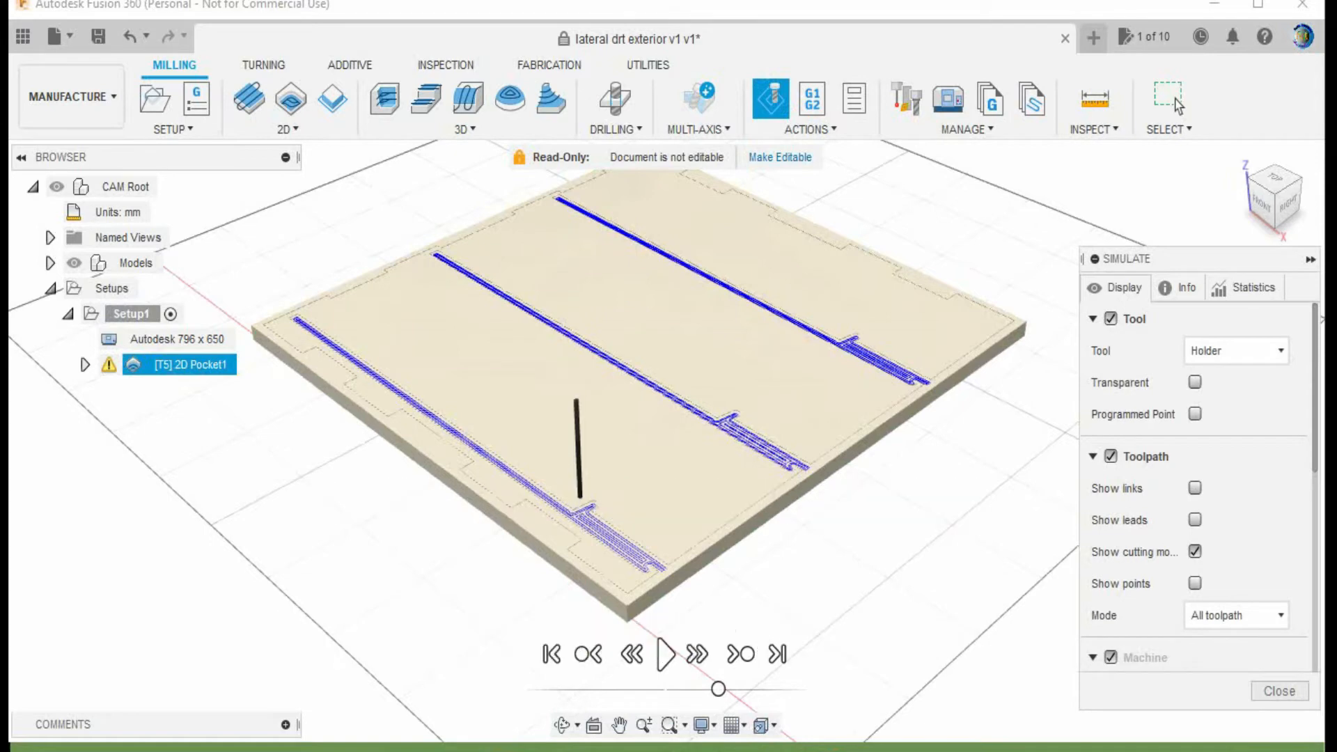
left_click(1236, 350)
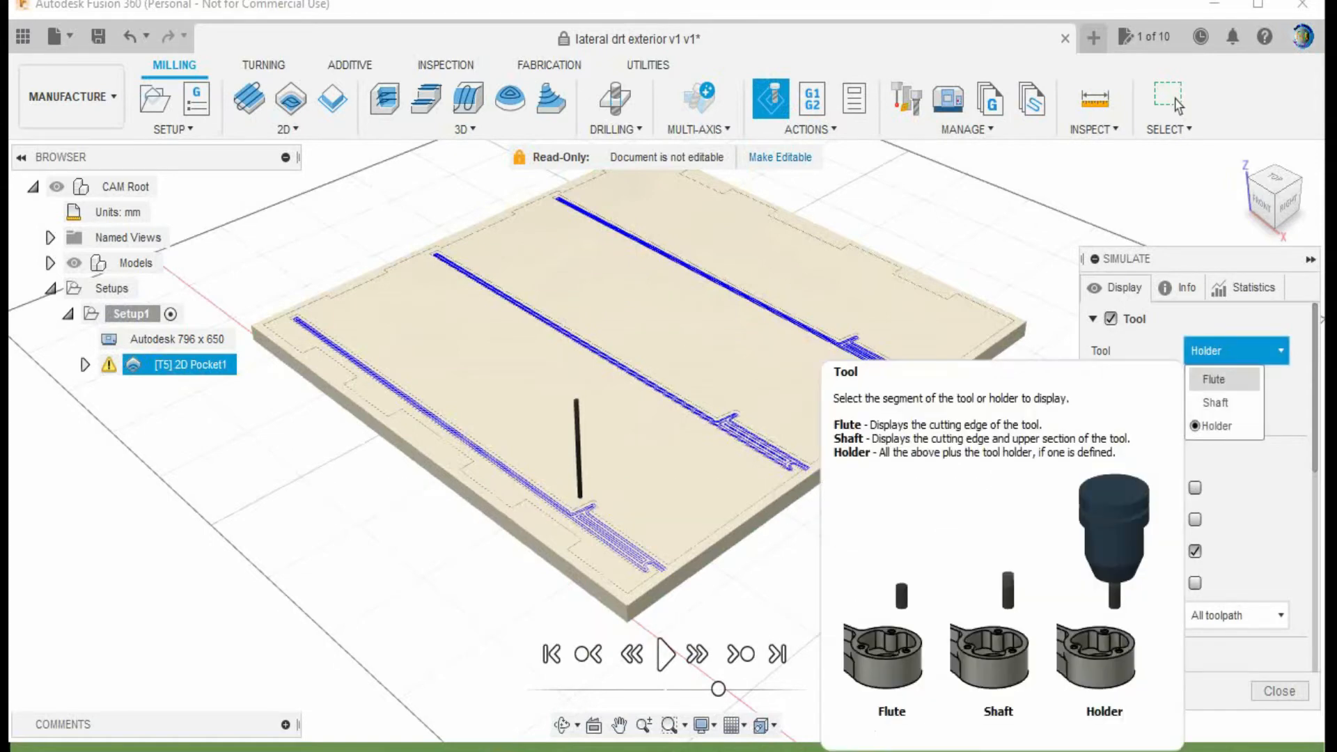
left_click(1211, 400)
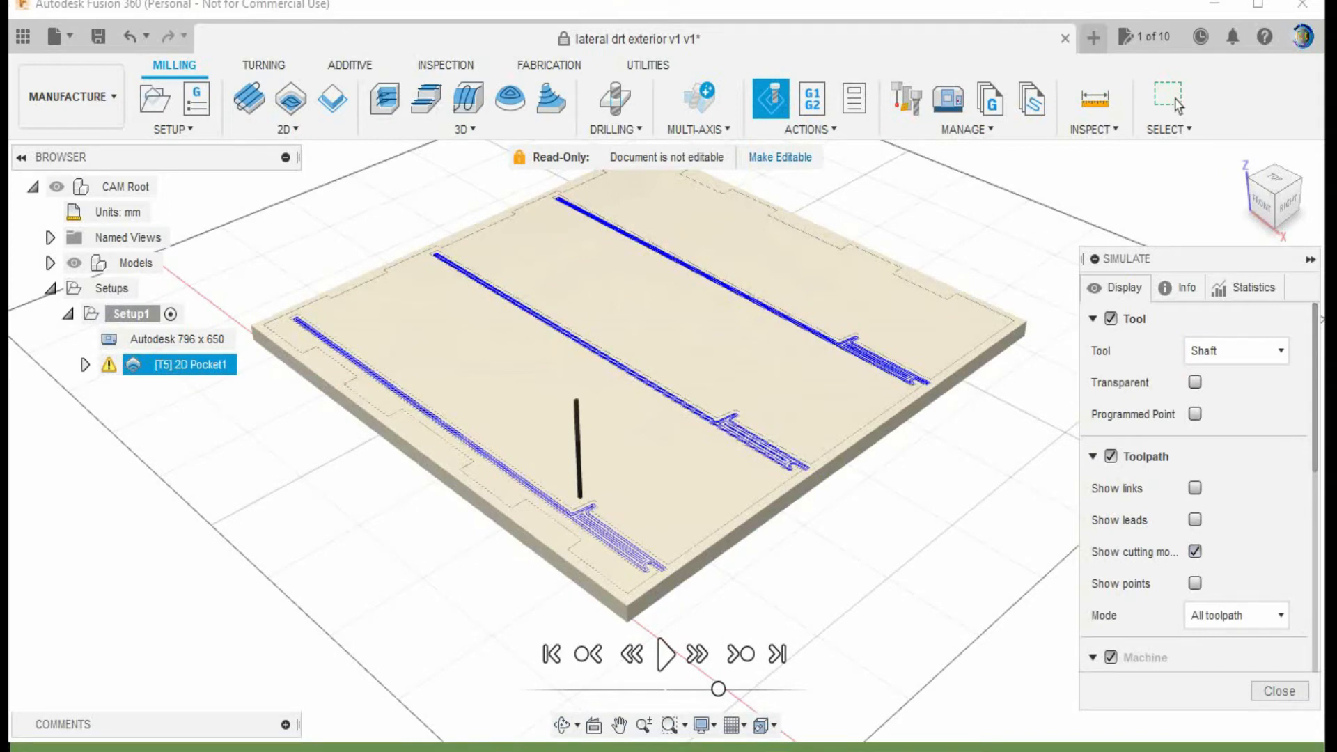
- Play the groove pocketing simulation and hide the toolpath's cutting moves
scroll(839, 623, "up", 3)
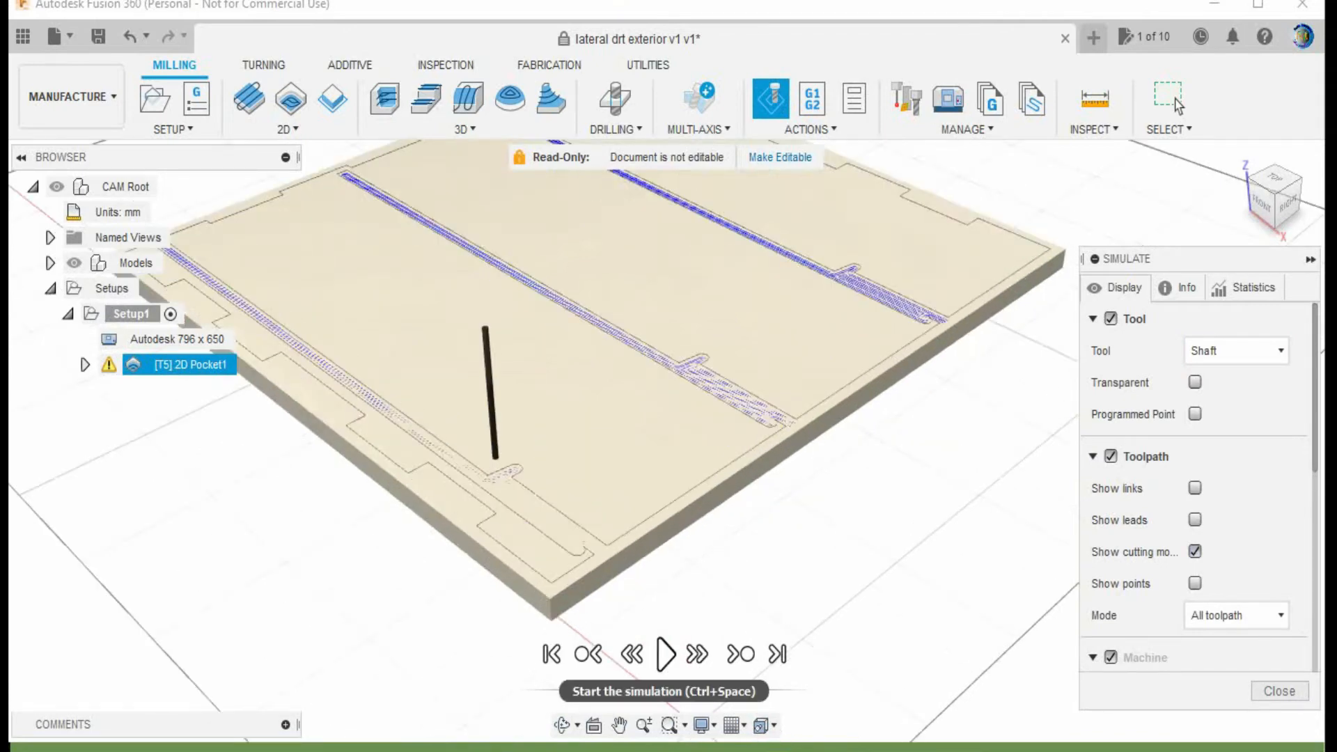
left_click(664, 654)
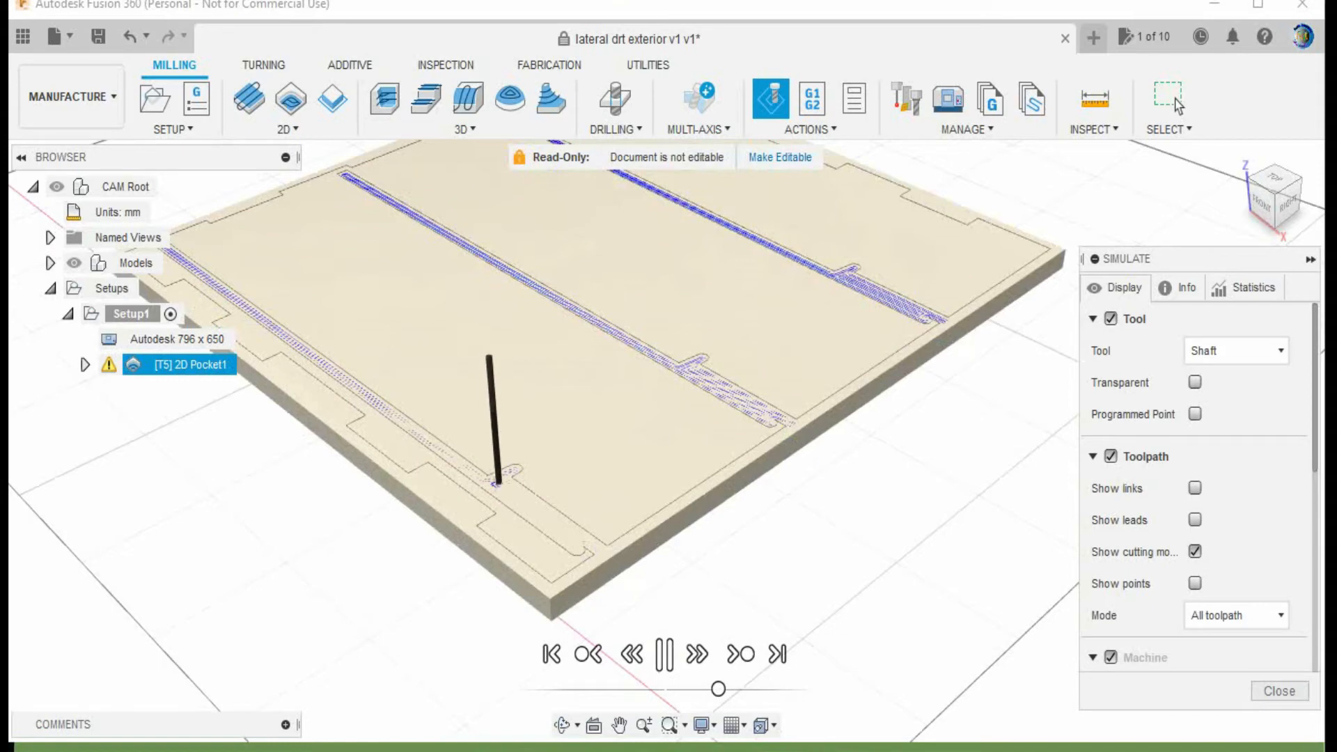
scroll(487, 522, "up", 5)
scroll(486, 507, "down", 2)
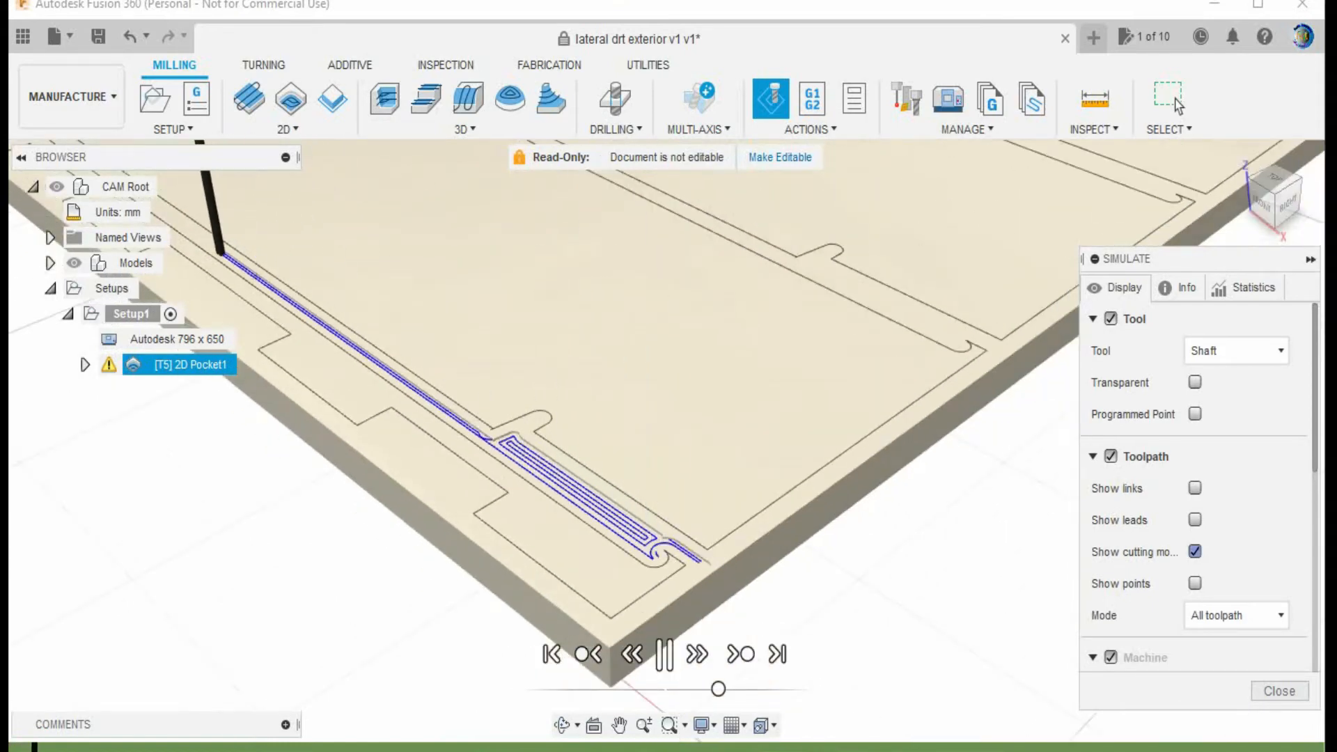
left_click(1195, 552)
scroll(627, 417, "down", 2)
scroll(557, 453, "up", 3)
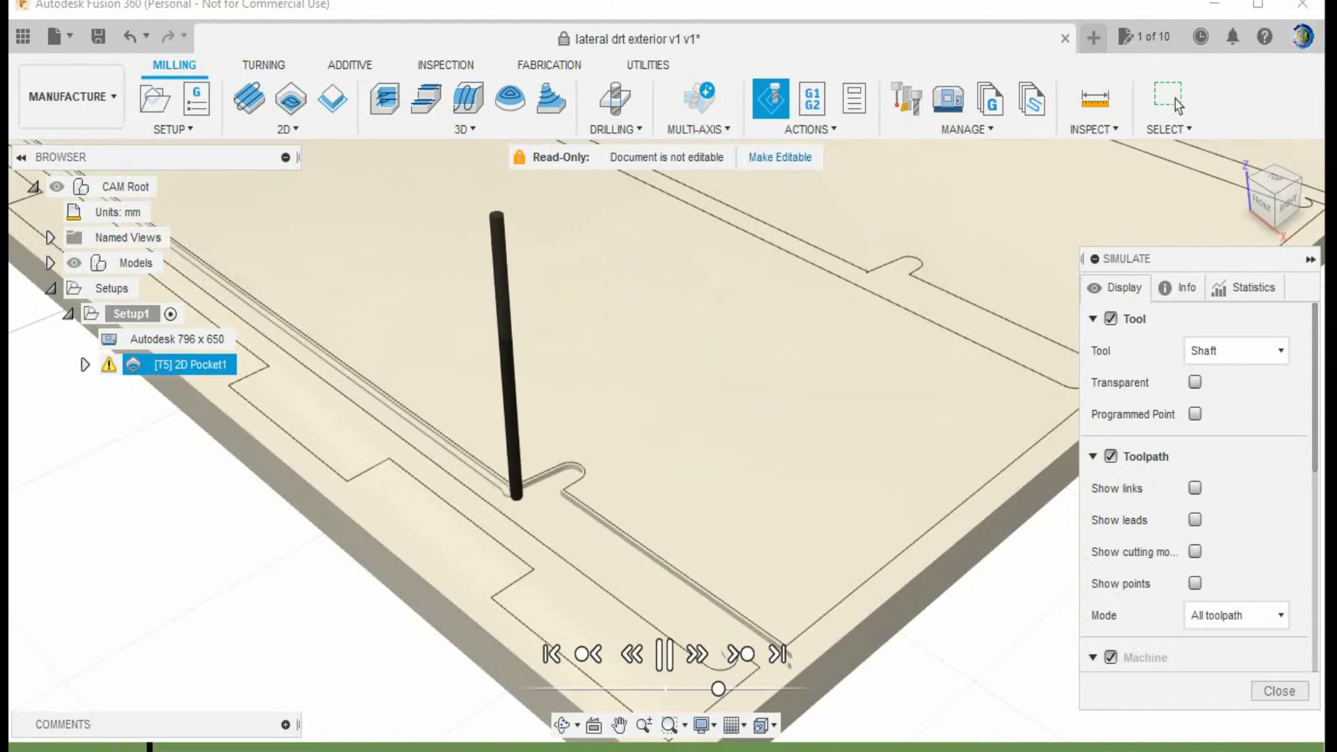
scroll(676, 456, "down", 3)
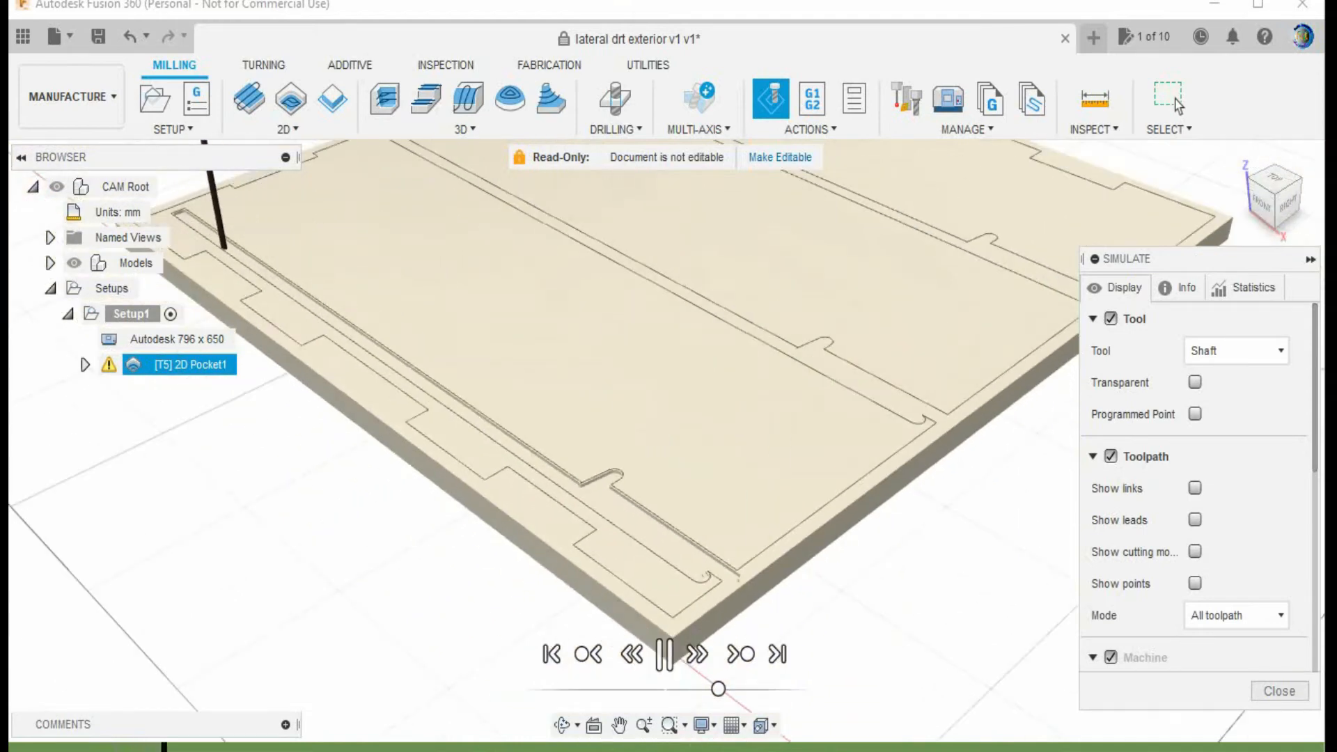
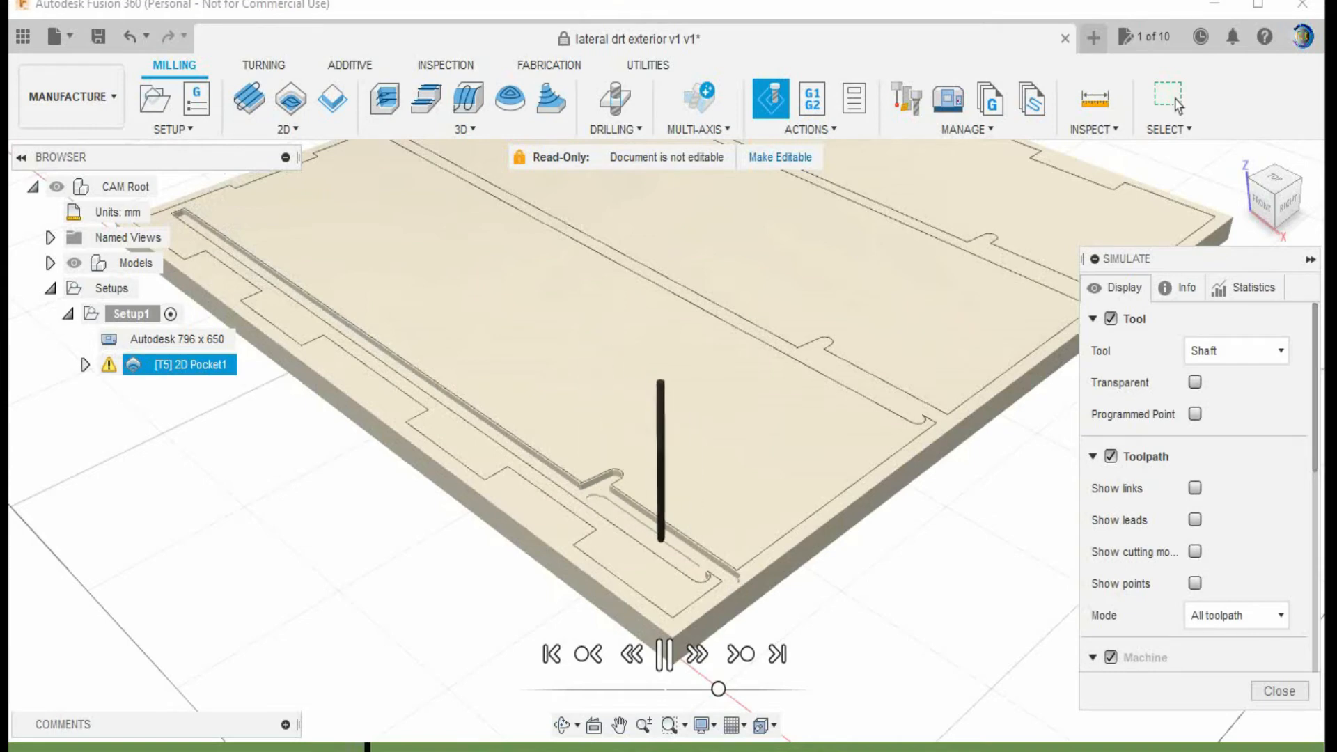
- Examine the simulated cut of the groove nearest the notched front edge, and exit the simulation
scroll(677, 463, "up", 2)
scroll(677, 463, "up", 2)
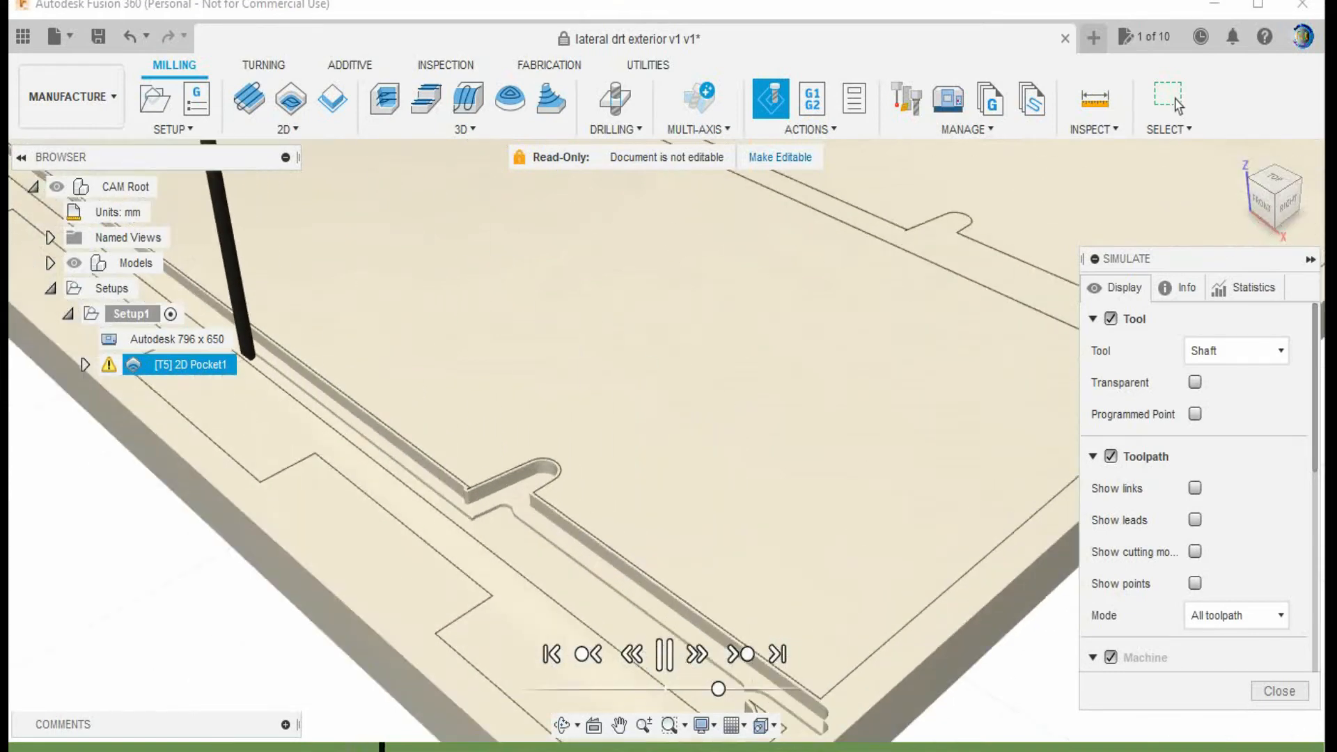
scroll(677, 463, "down", 1)
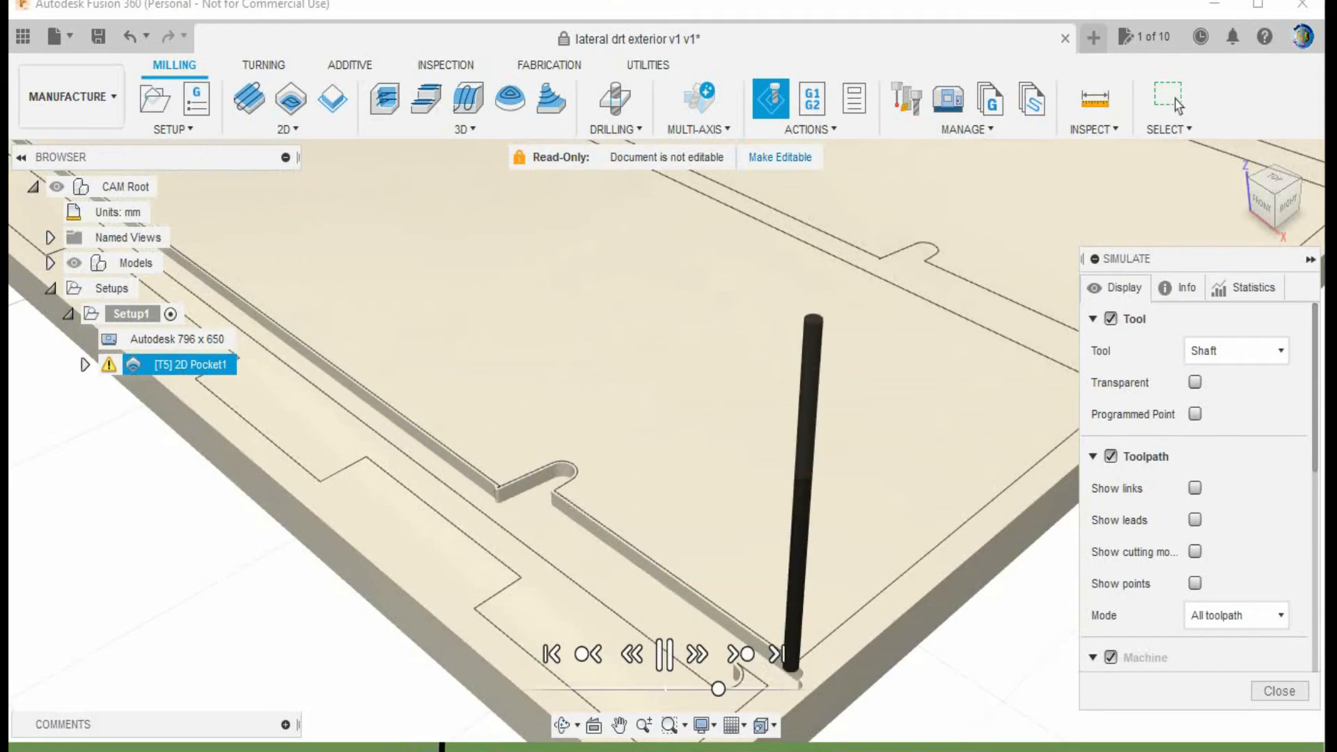
scroll(674, 474, "down", 5)
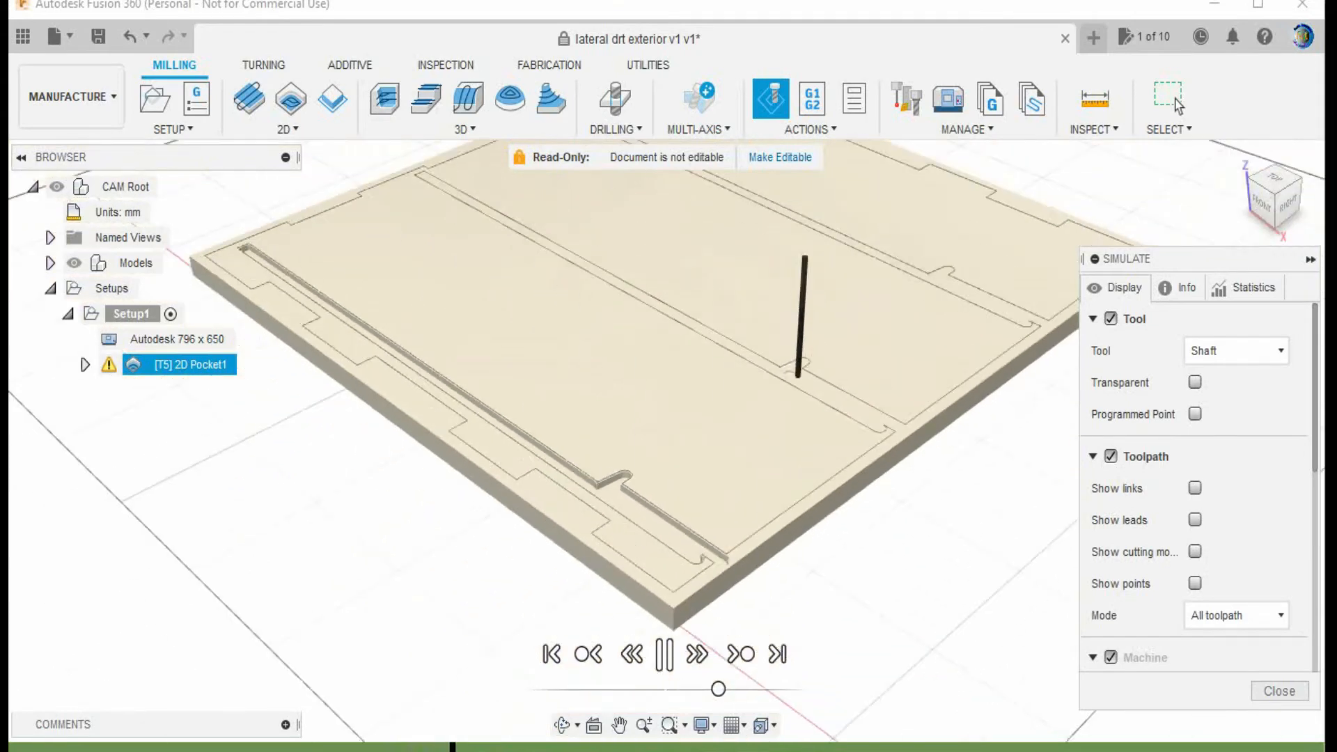
left_click(1175, 103)
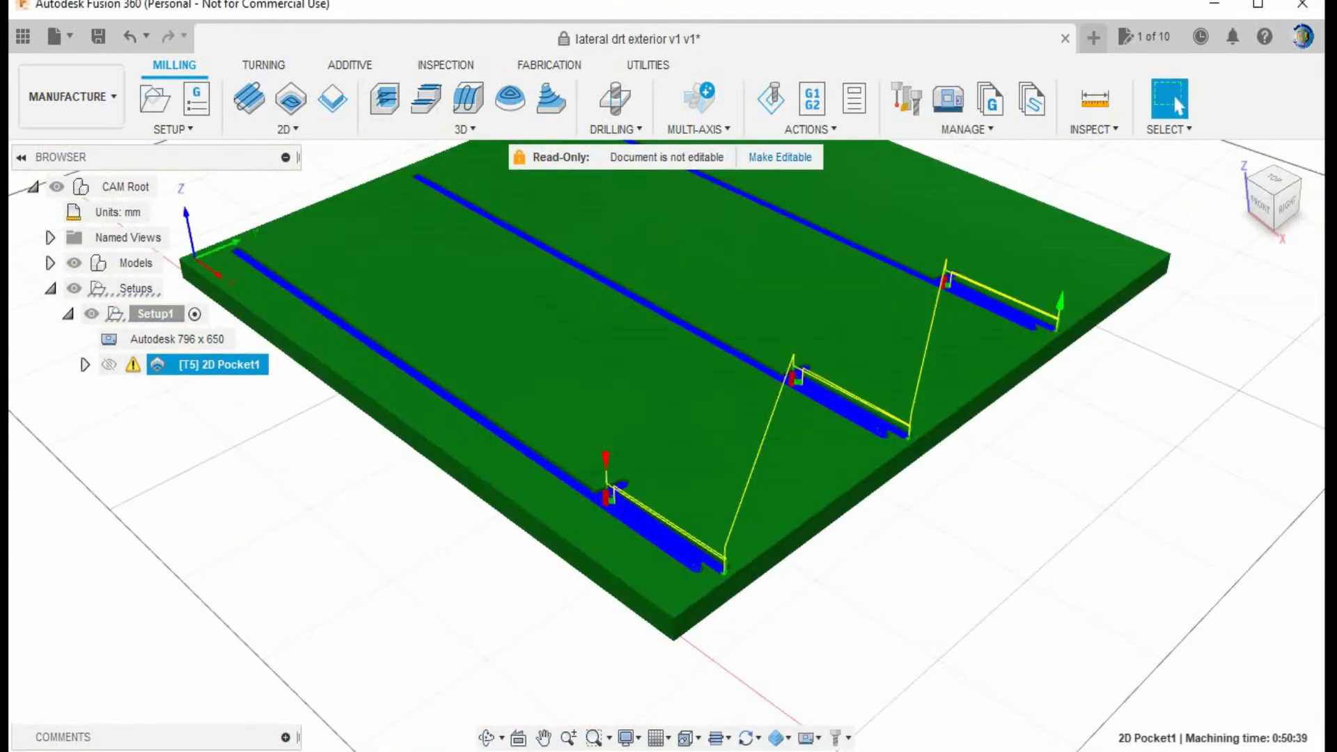
- Create a 2D Contour along the panel's bottom outer edge with rectangular tabs 20 mm wide and 2 mm high, positioned every 50 mm
left_click(287, 128)
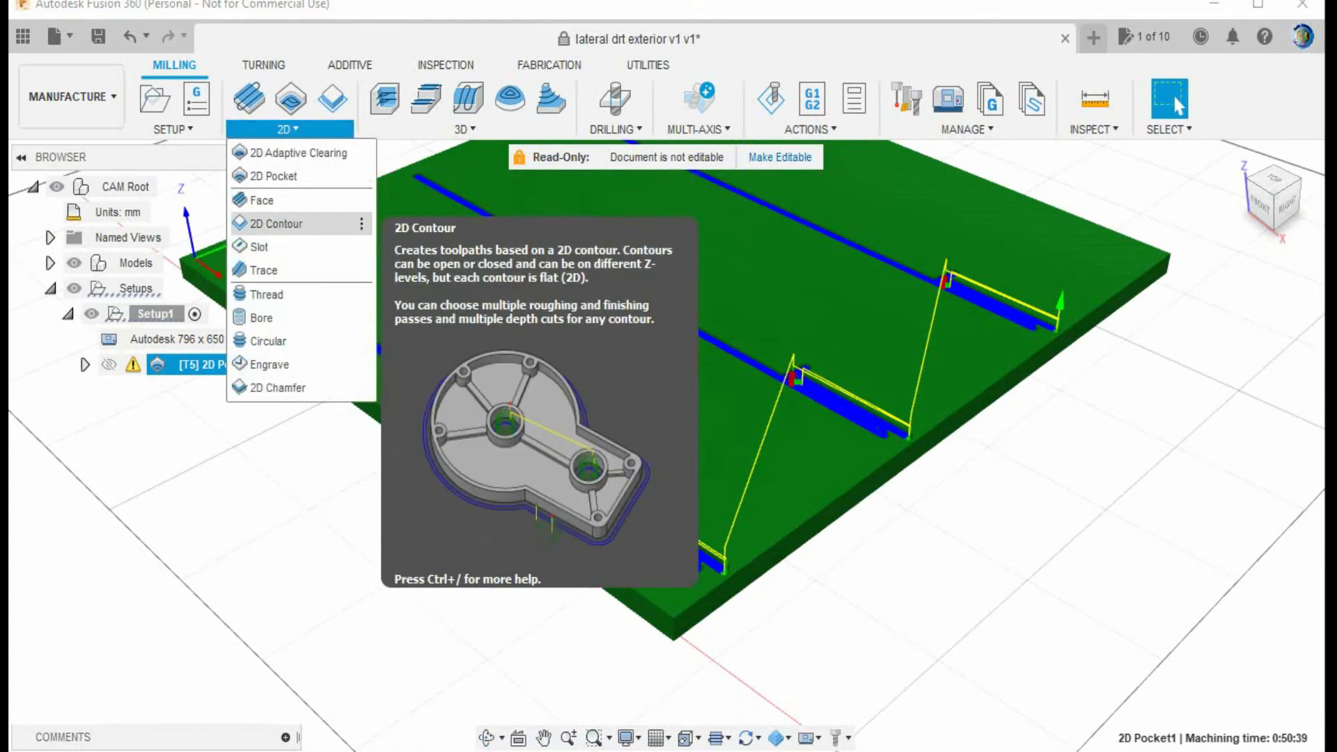
left_click(277, 224)
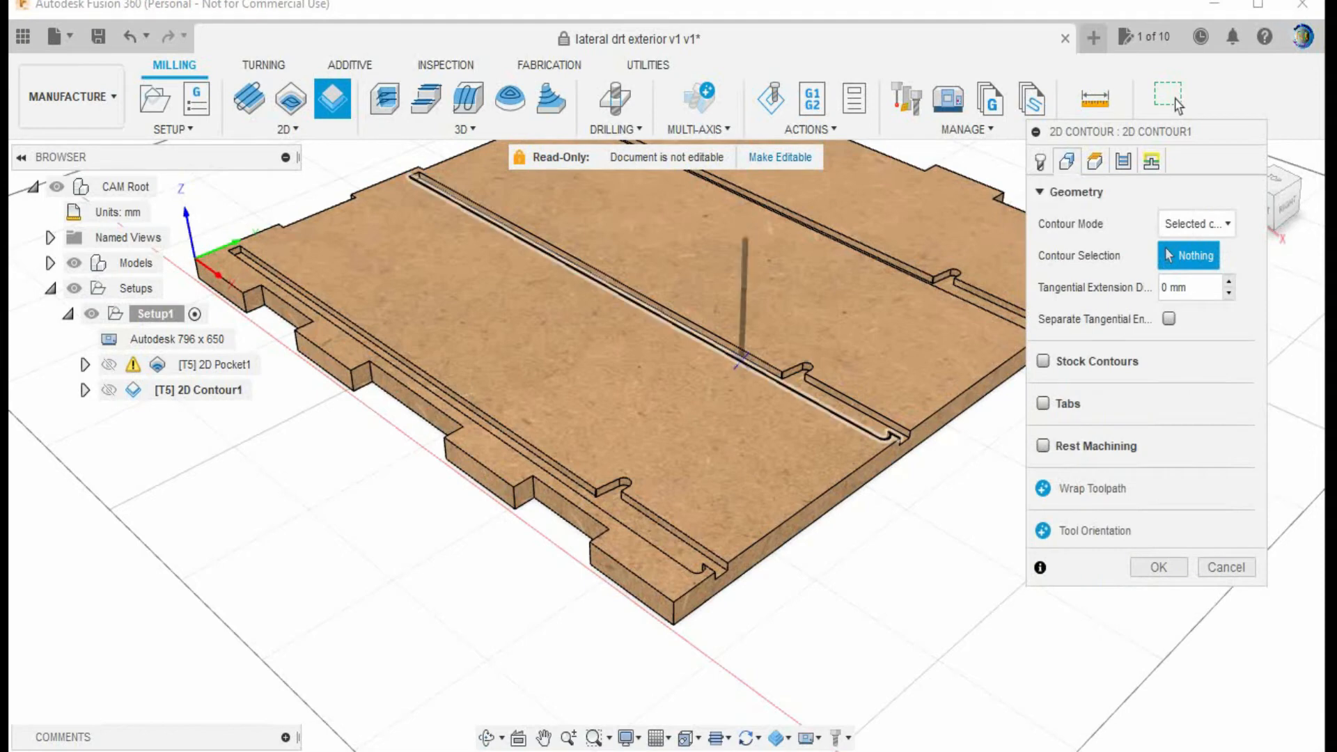
left_click(486, 490)
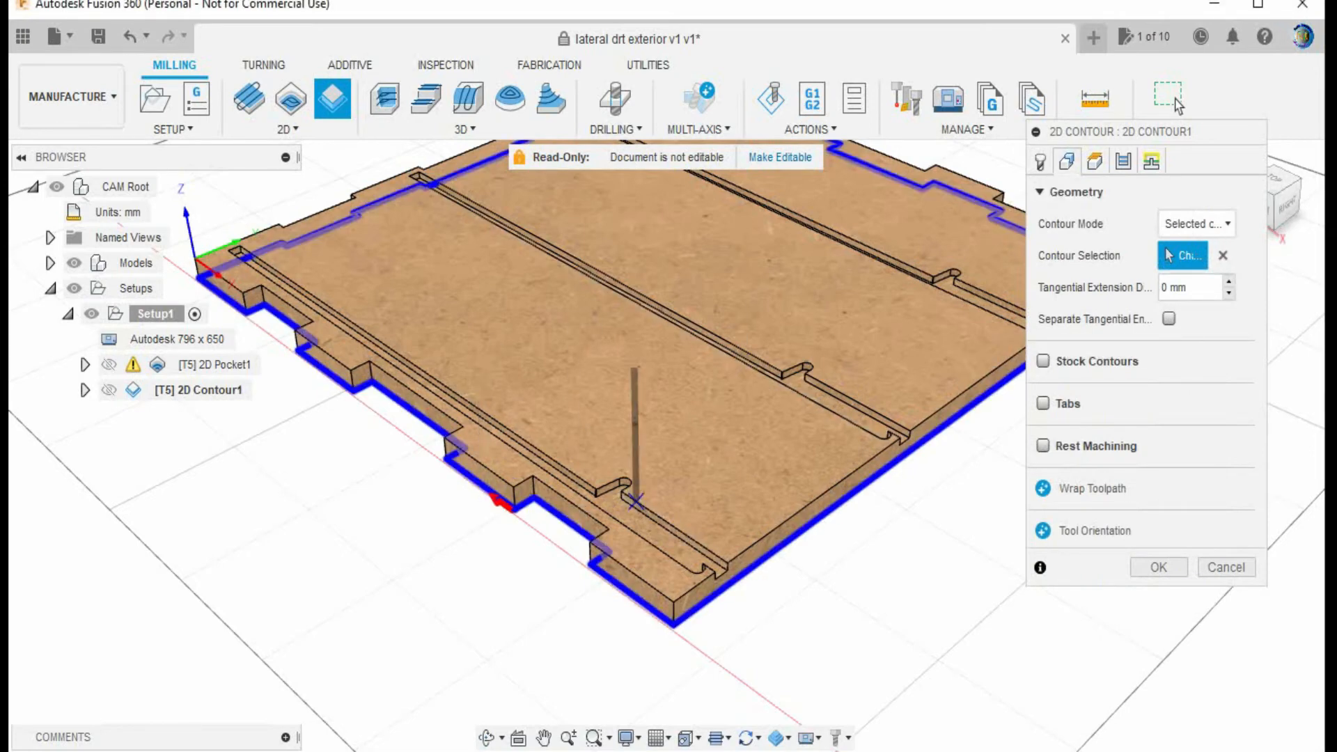
left_click(1042, 403)
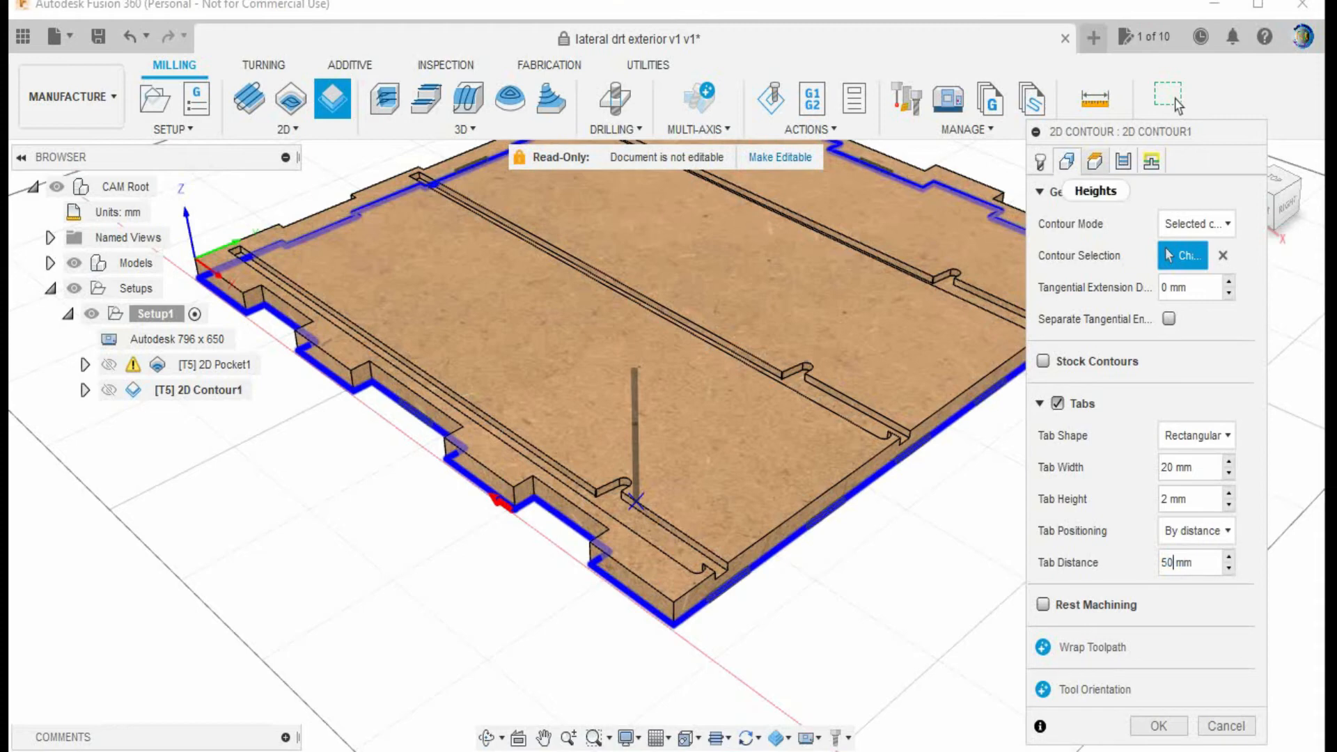
- Set the contour's clearance height offset to 5 mm from the retract height
left_click(1094, 161)
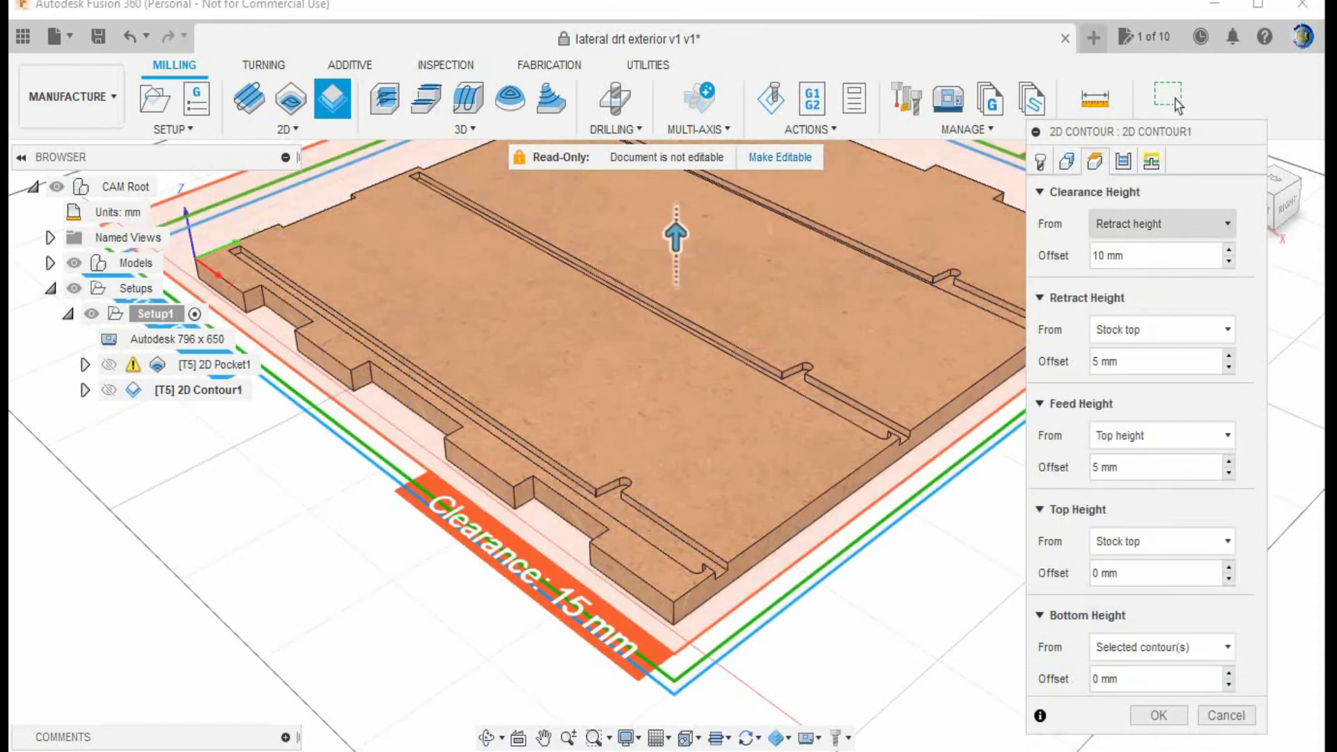
double_click(1100, 256)
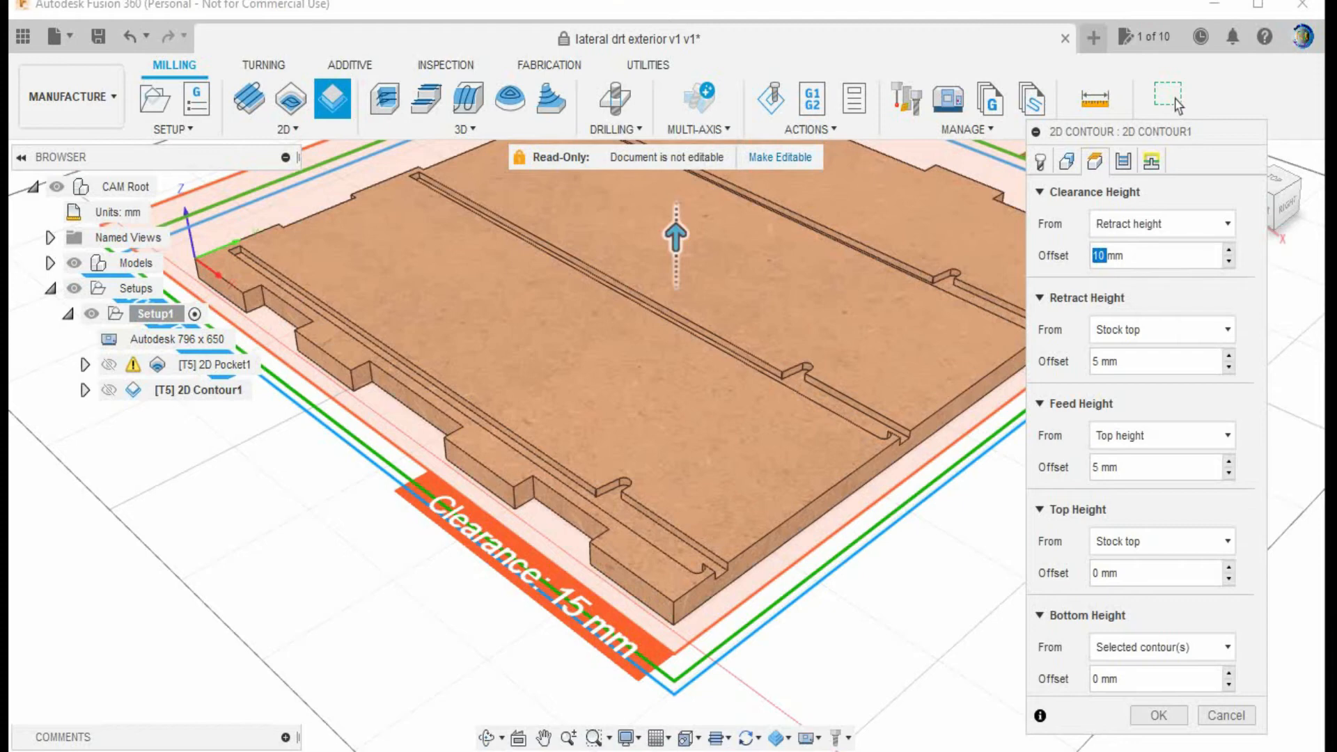
type("5")
key("Return")
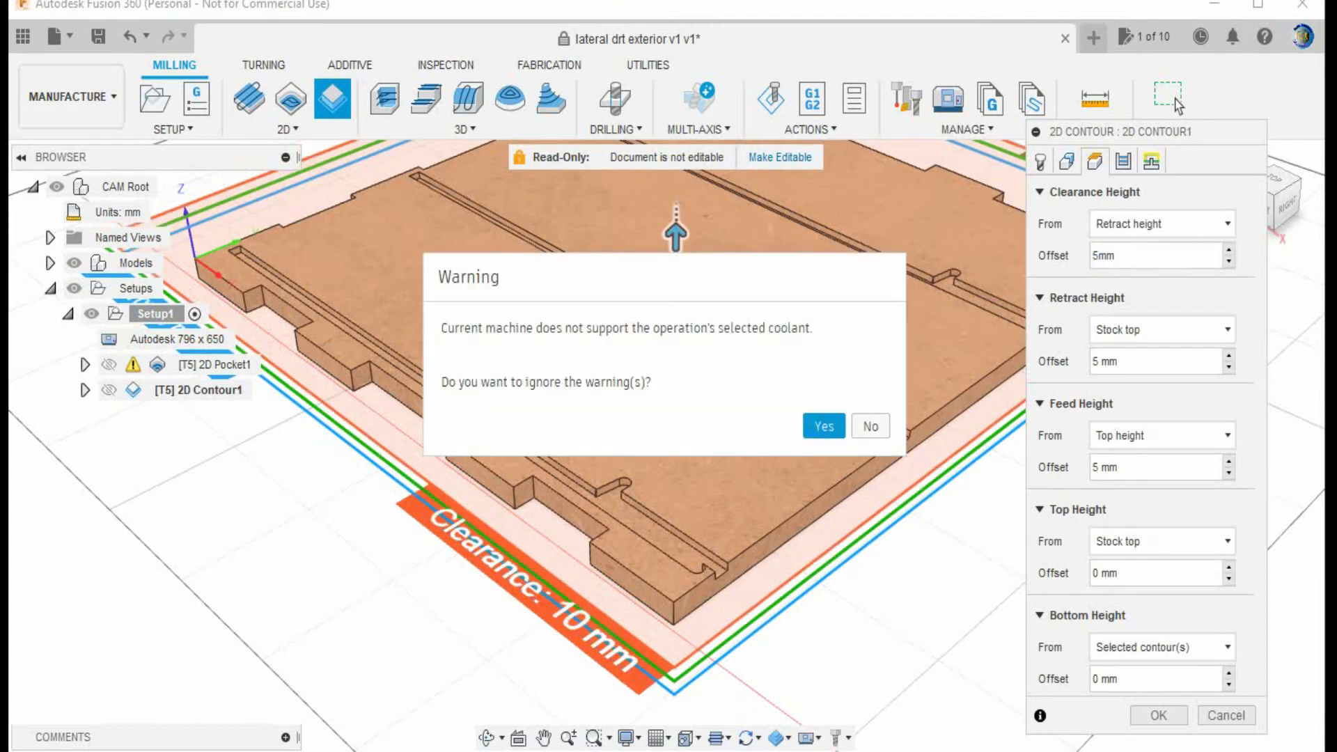
key("Return")
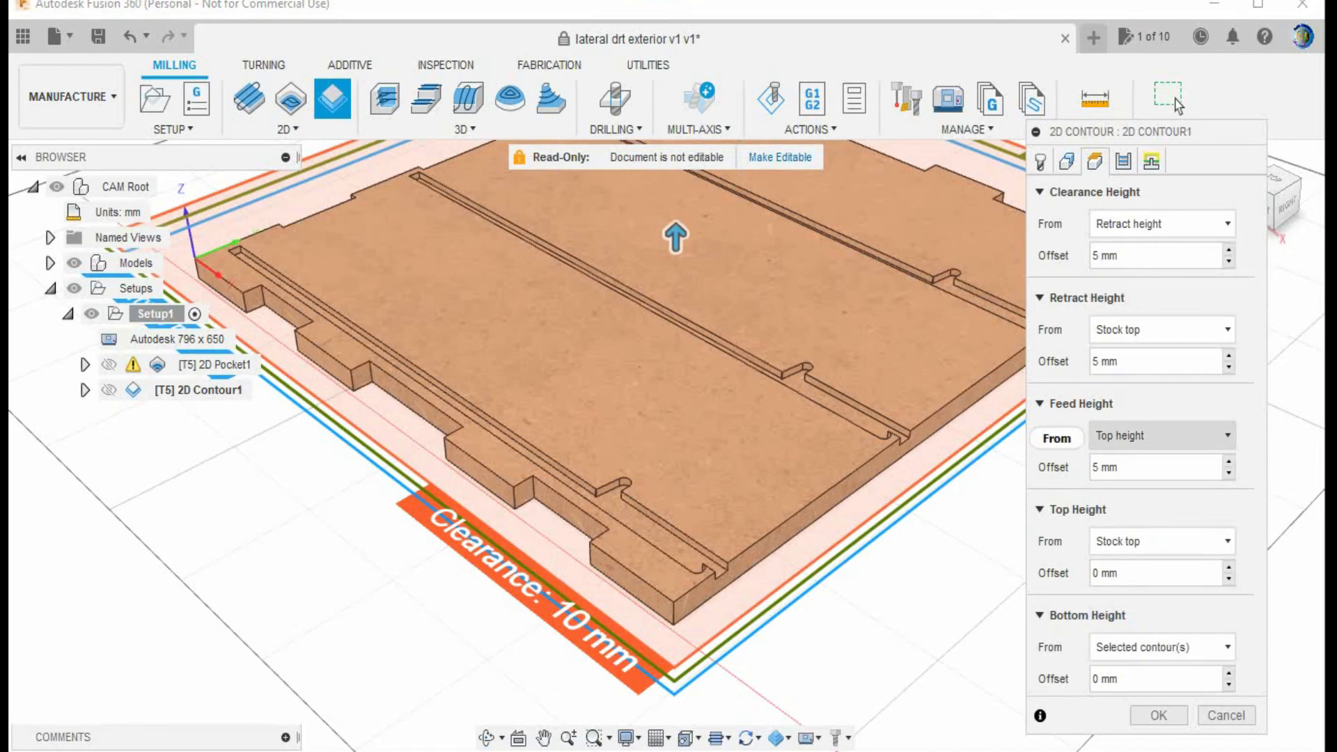
- Reference the contour's feed and top heights from Model top and its bottom height from Model bottom
left_click(1162, 436)
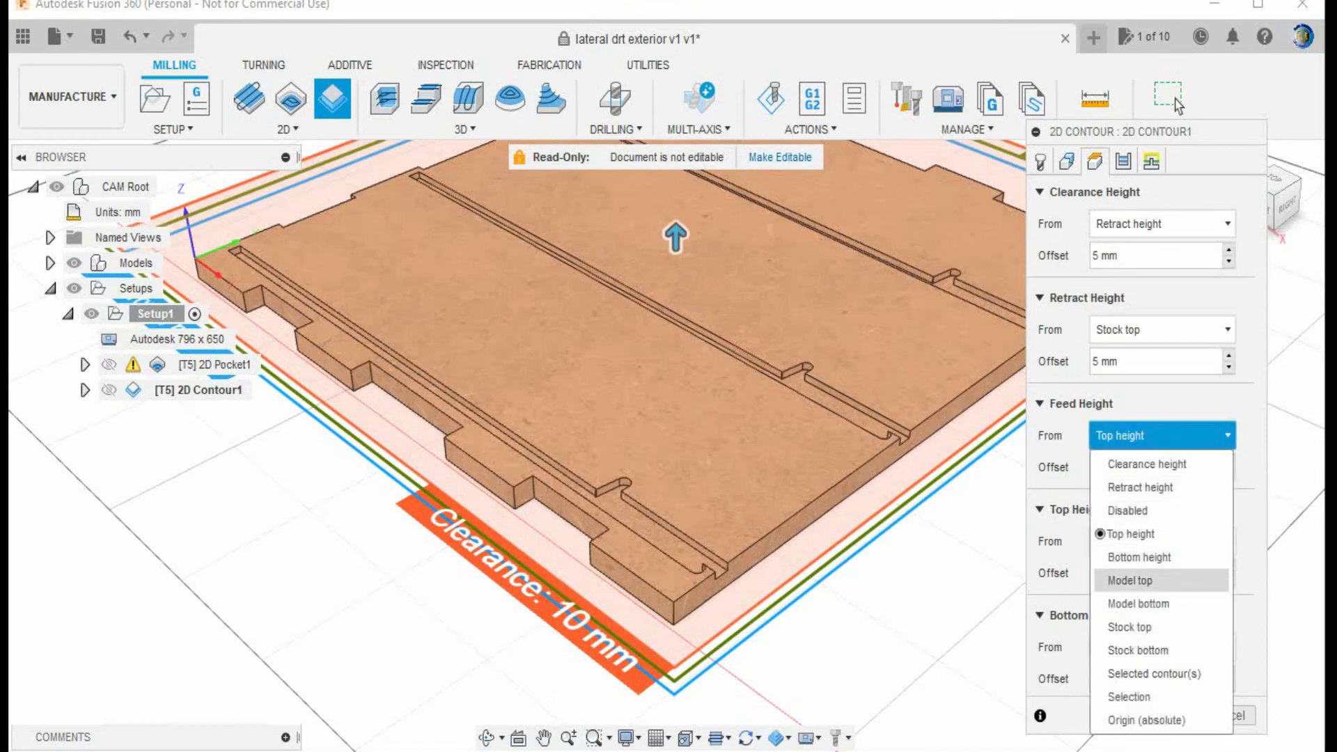
key("Escape")
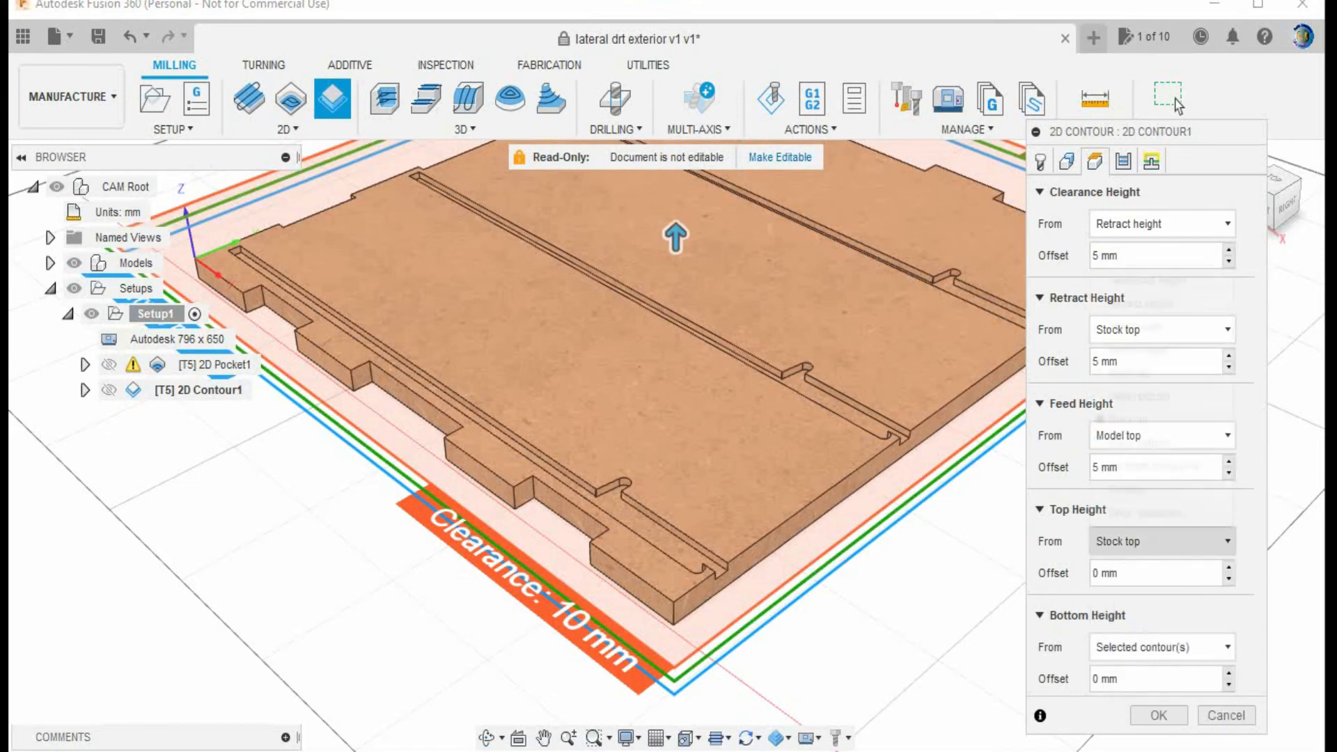
left_click(1162, 541)
left_click(1129, 373)
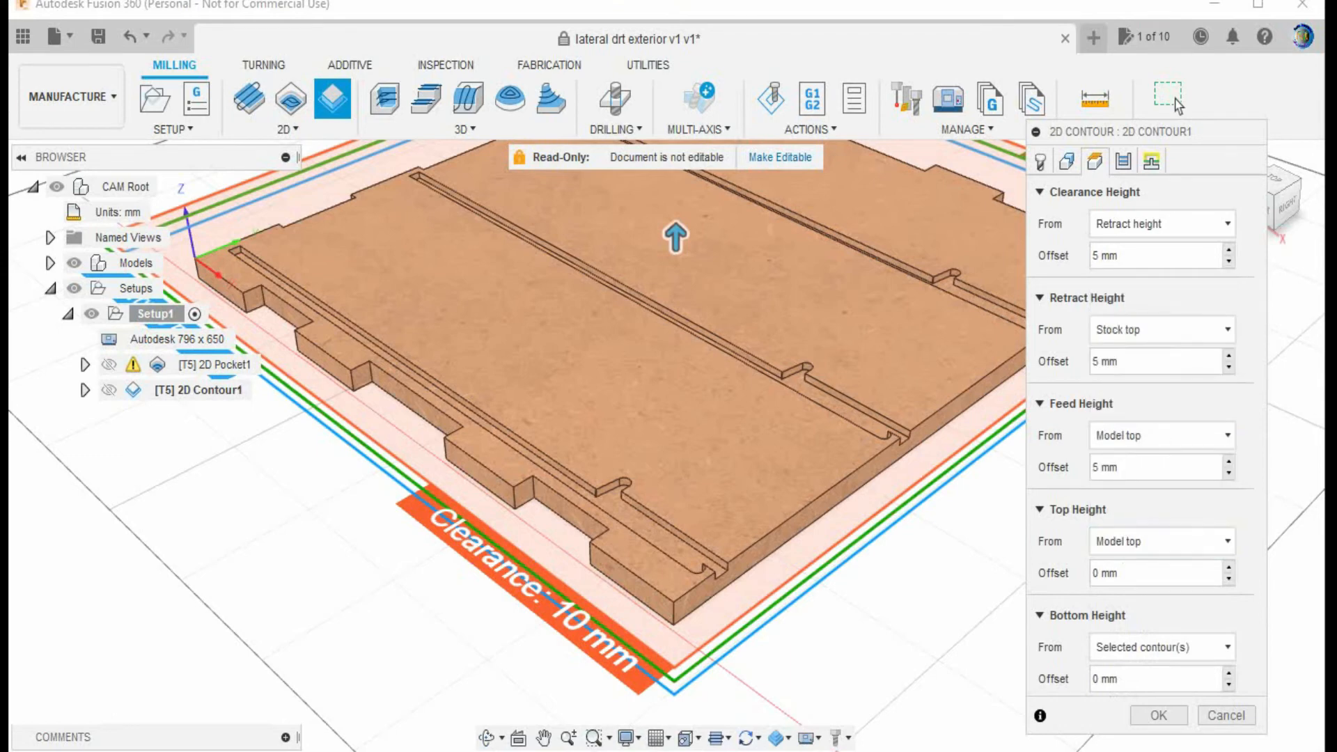
left_click(1162, 647)
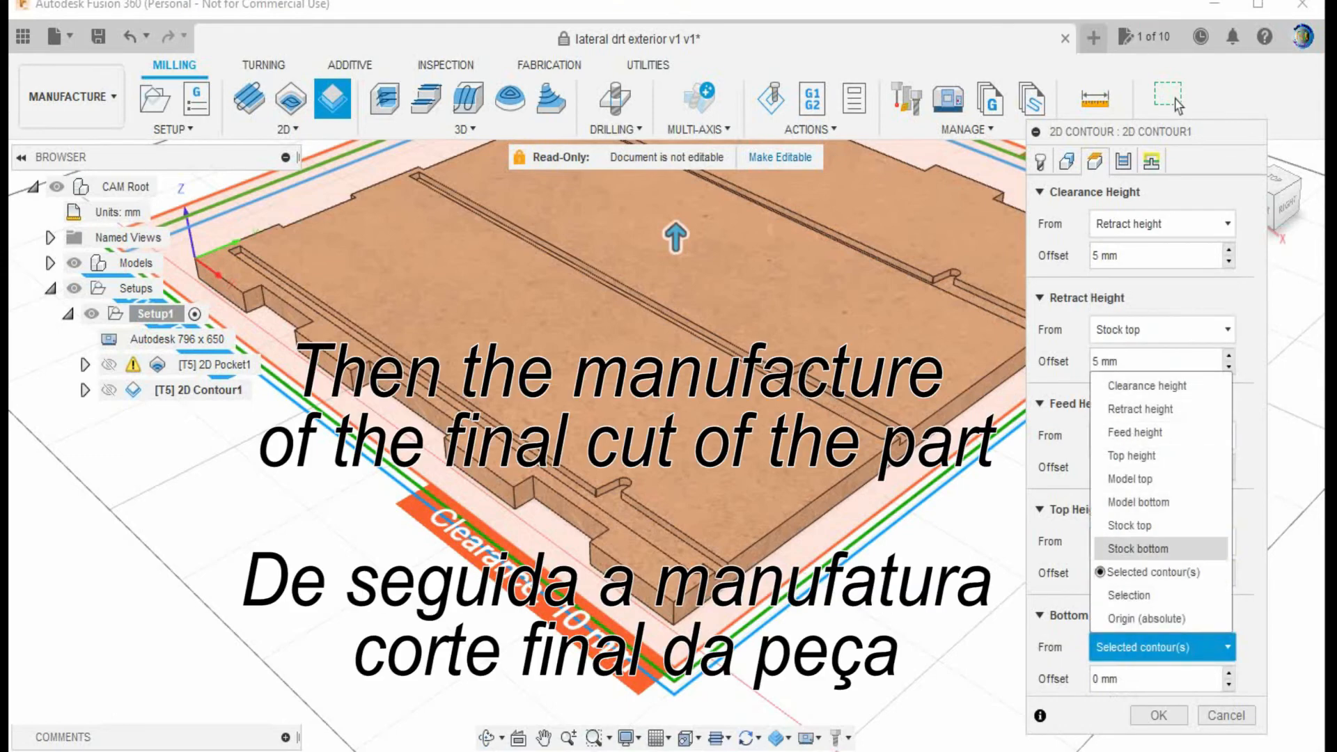
left_click(1138, 502)
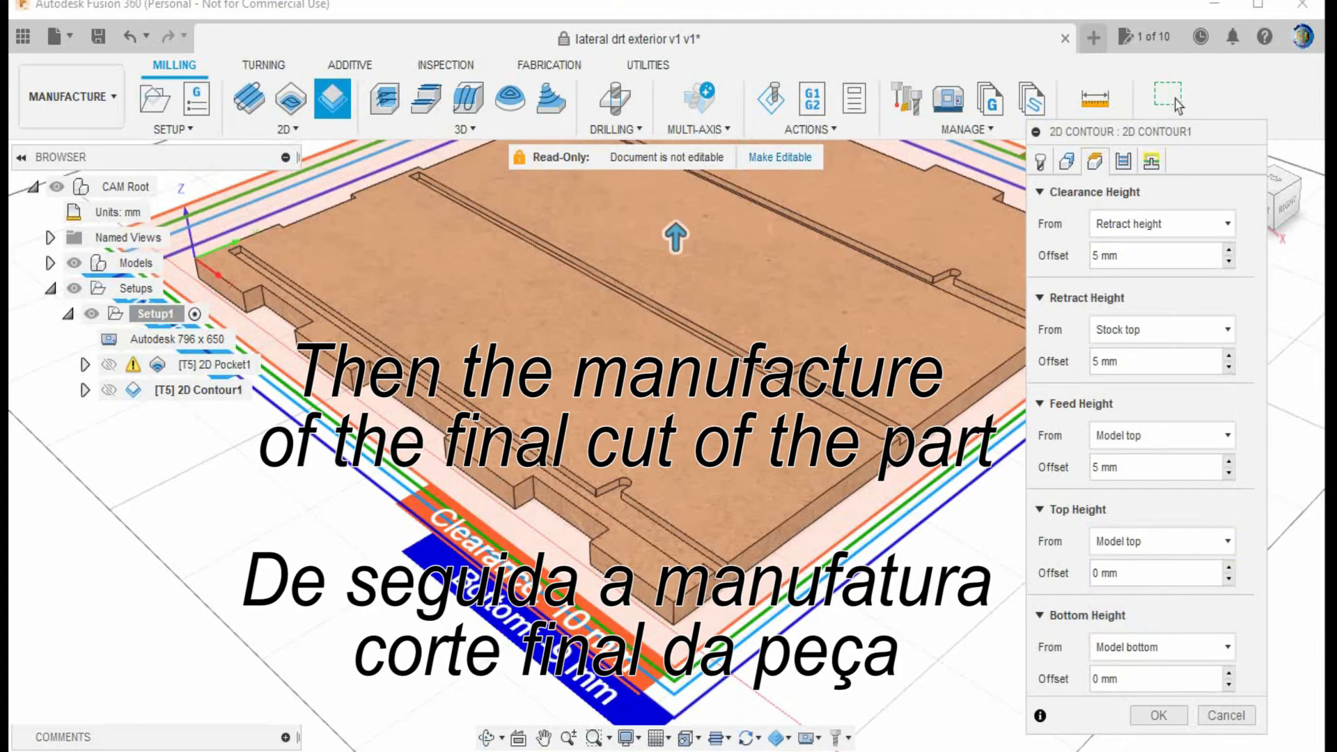
- Set the contour passes to Right sideways compensation and enable cutting both ways
scroll(1295, 592, "up", 4)
scroll(1295, 591, "down", 5)
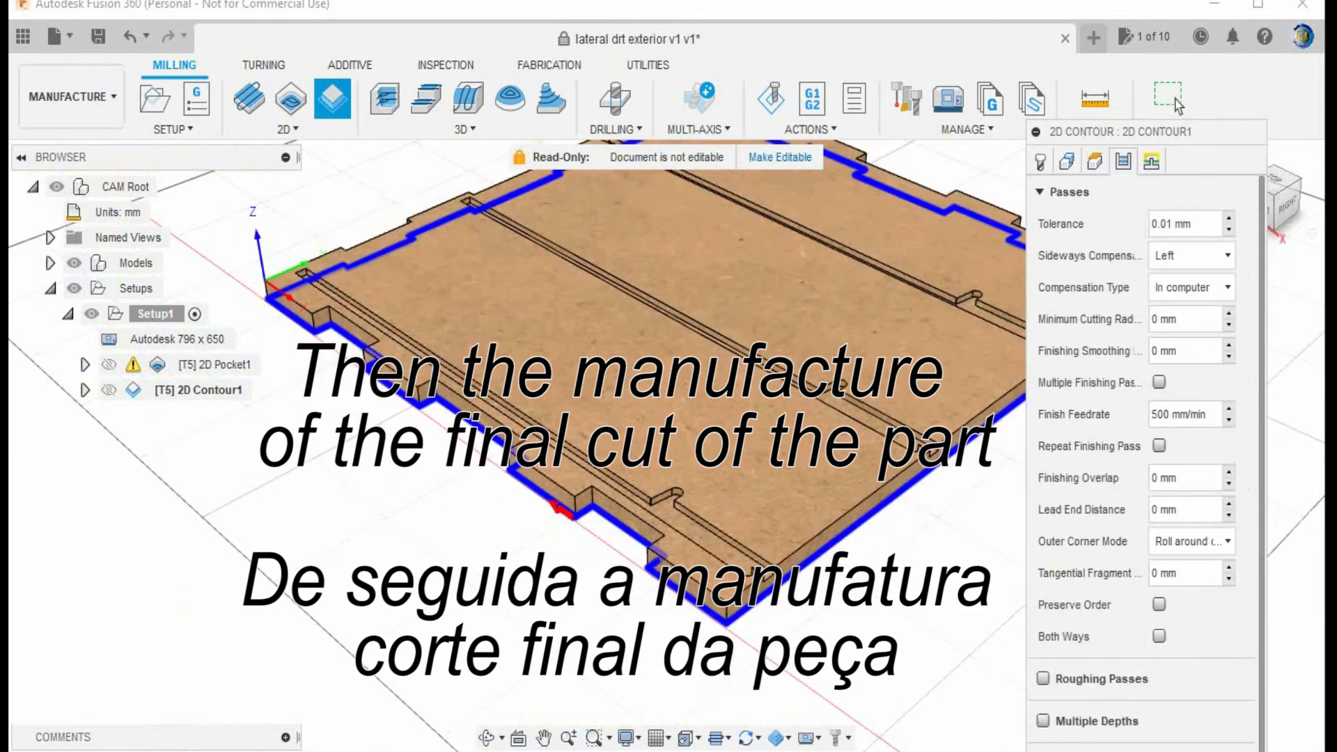
left_click(1190, 255)
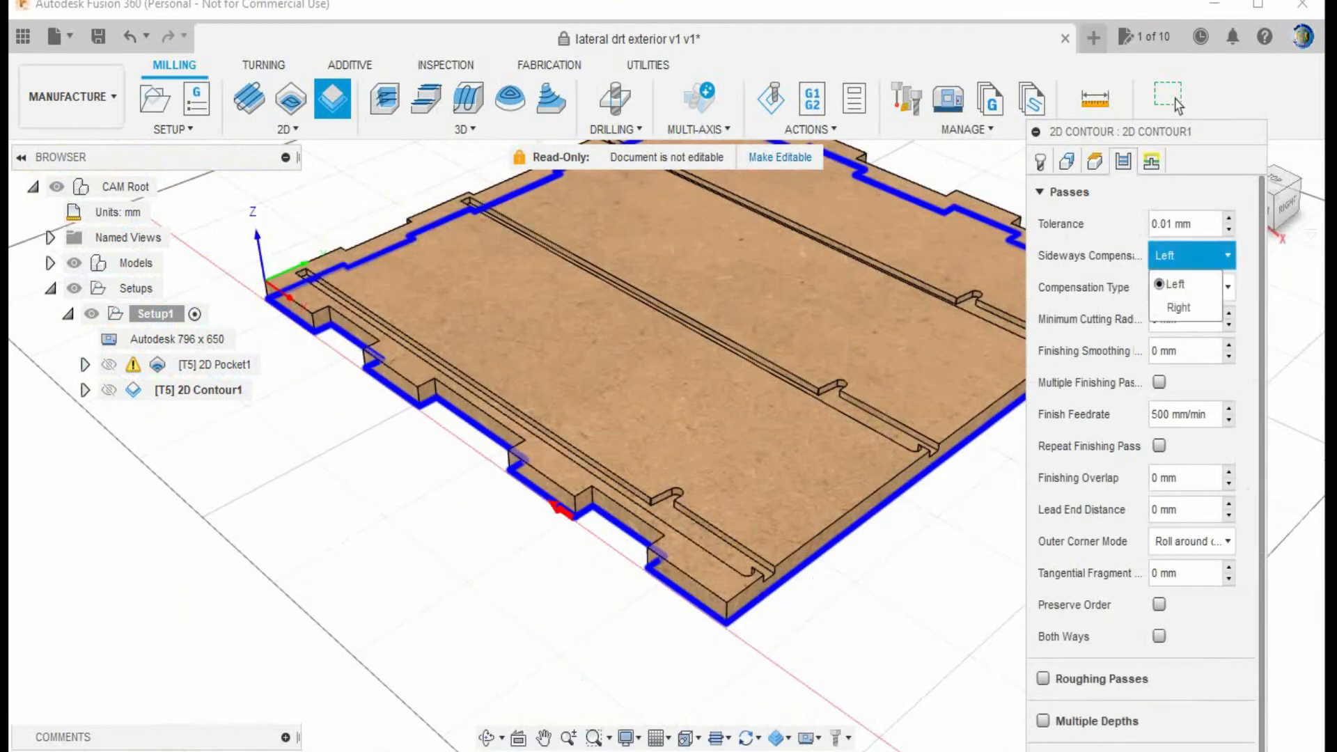
left_click(1184, 307)
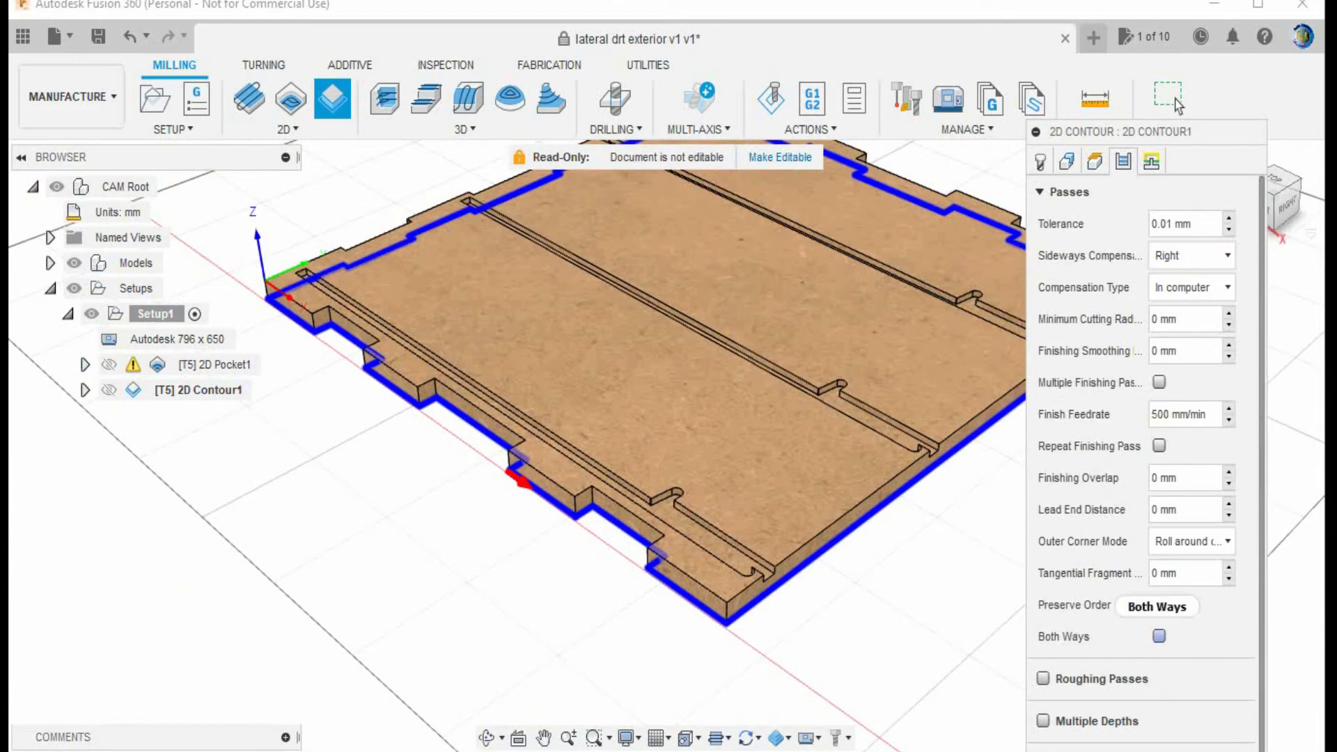
left_click(1159, 636)
- Enable multiple depths for the contour with a maximum roughing stepdown of 0.5 mm
scroll(1159, 636, "down", 1)
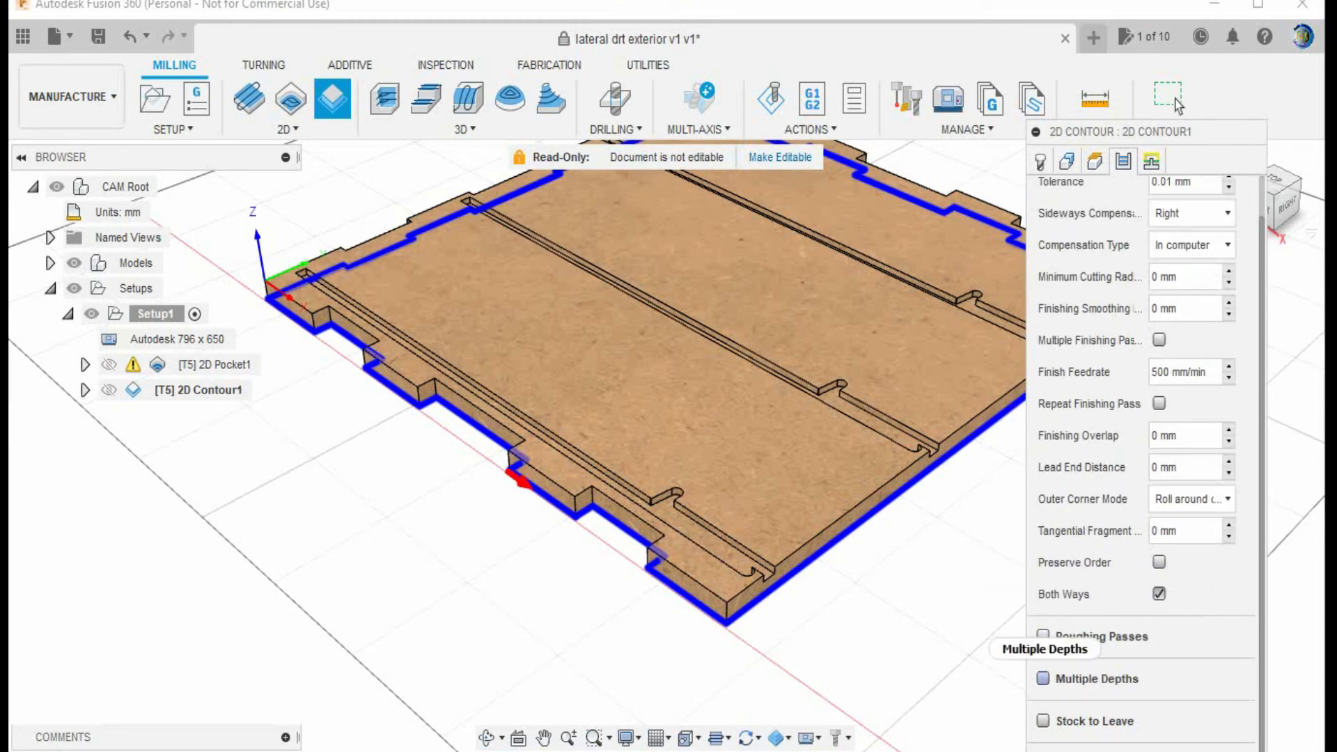
left_click(1042, 678)
scroll(1042, 678, "down", 1)
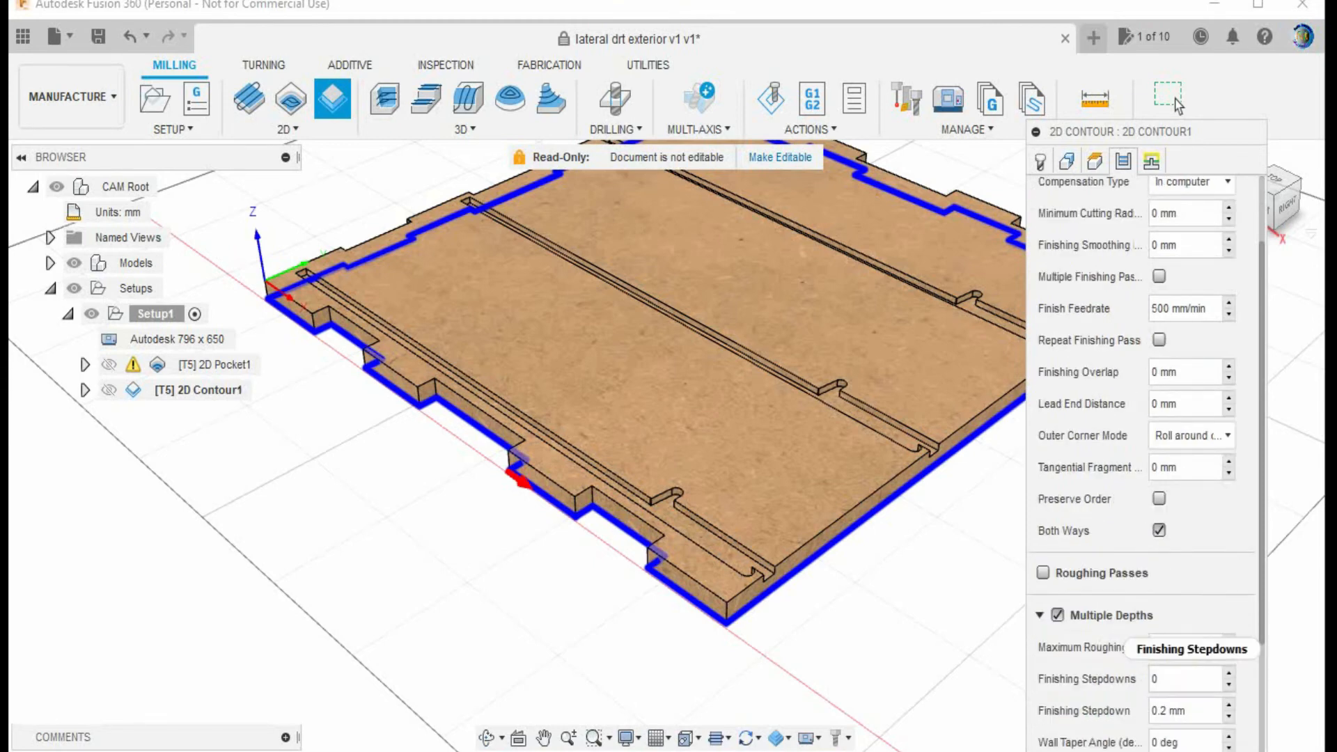
double_click(1155, 647)
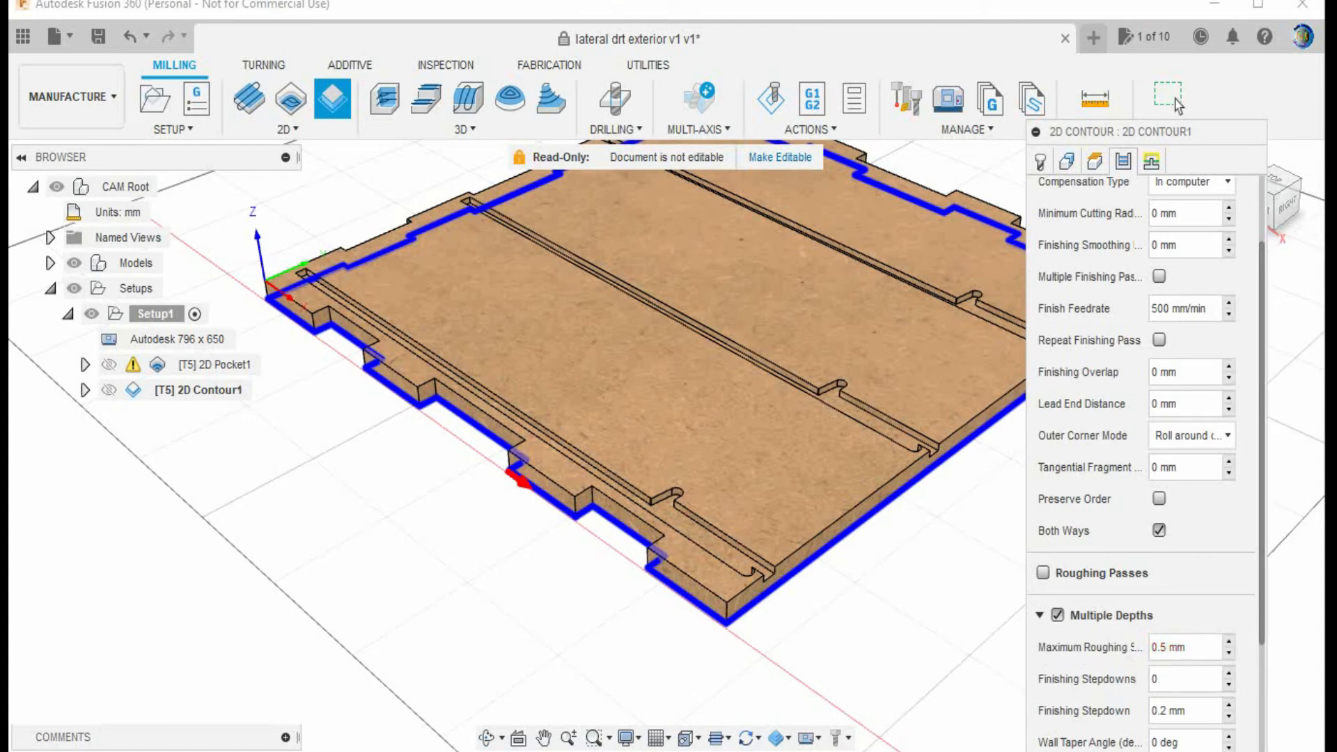
- Order the contour's cuts by depth and generate the toolpath, ignoring the coolant warning
scroll(1113, 648, "down", 1)
scroll(1142, 459, "down", 4)
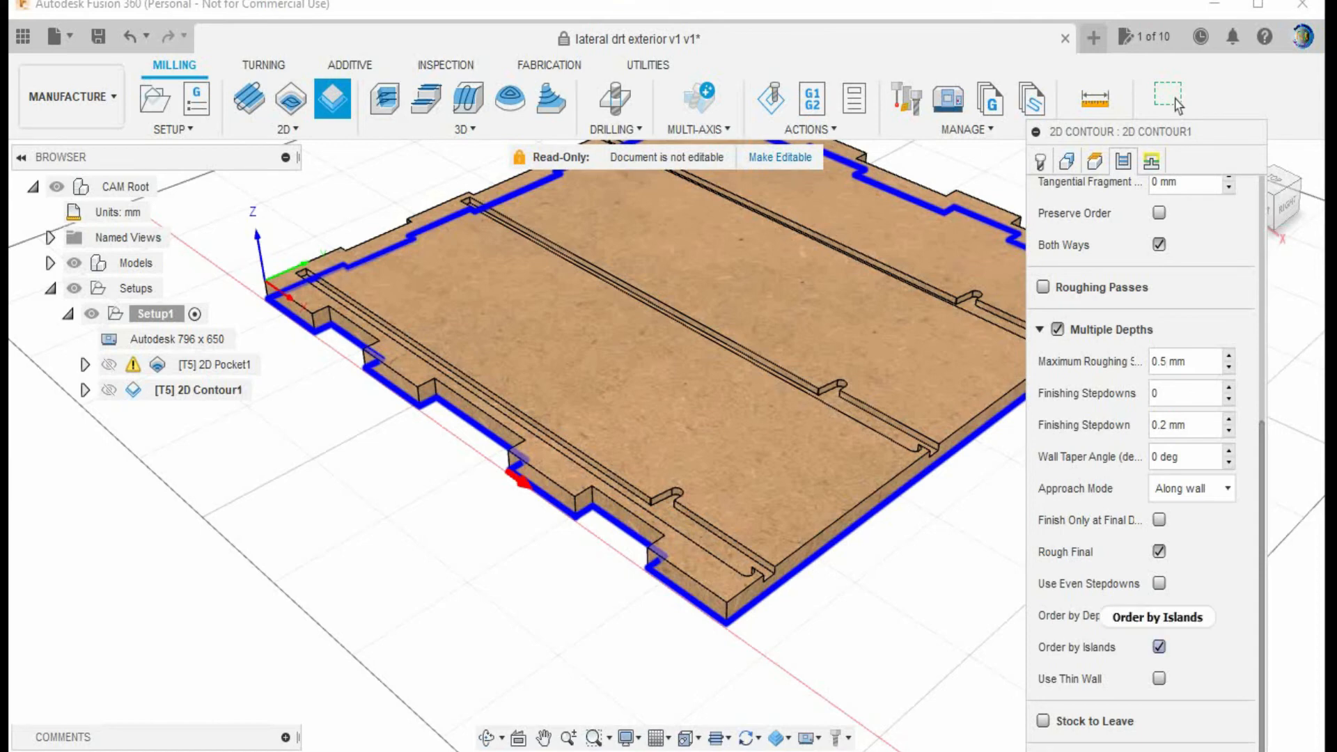
left_click(1159, 614)
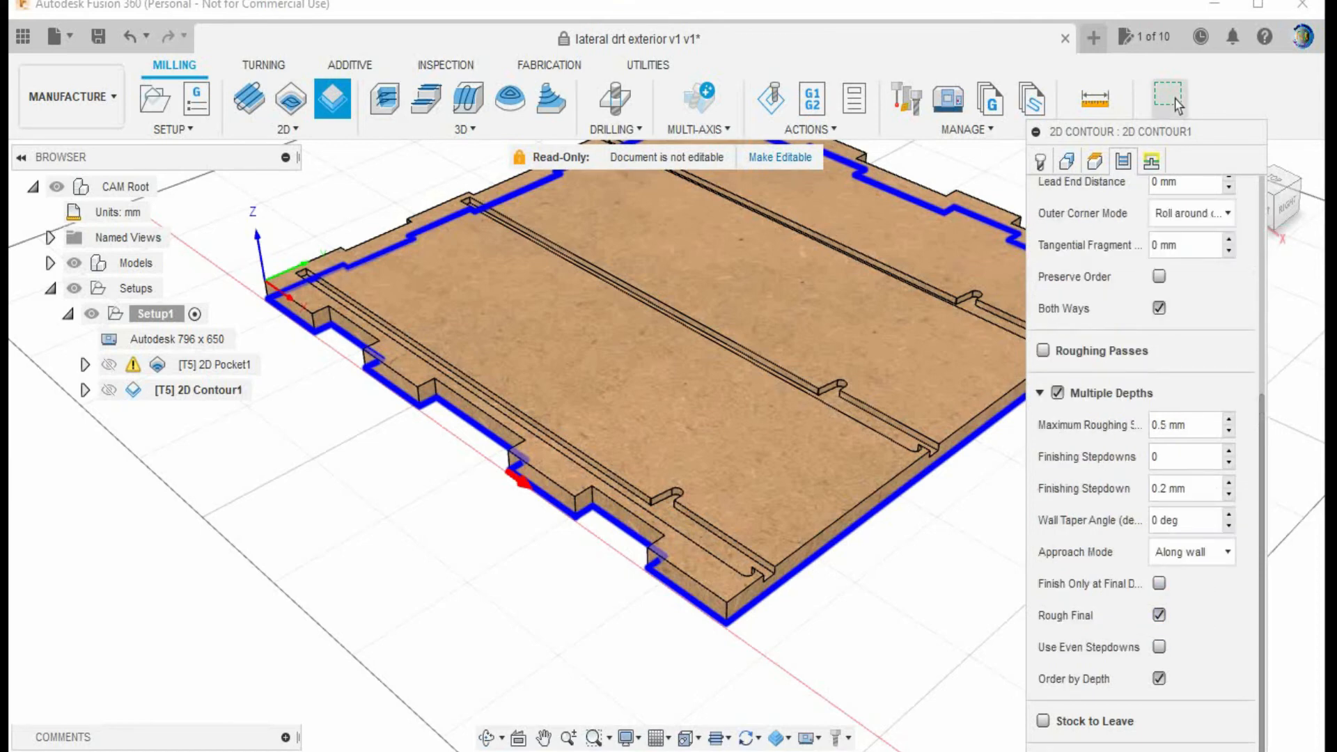
left_click_drag(1176, 131, 1155, 27)
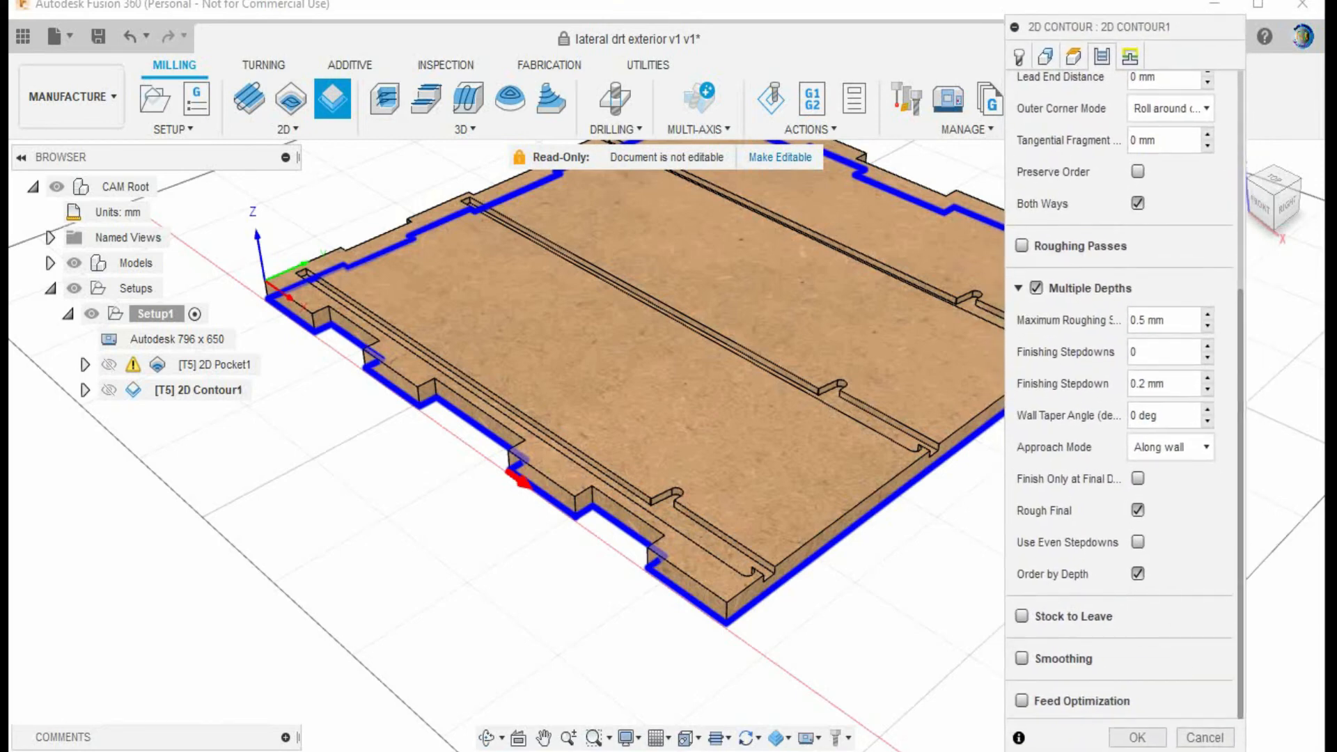
left_click(1137, 737)
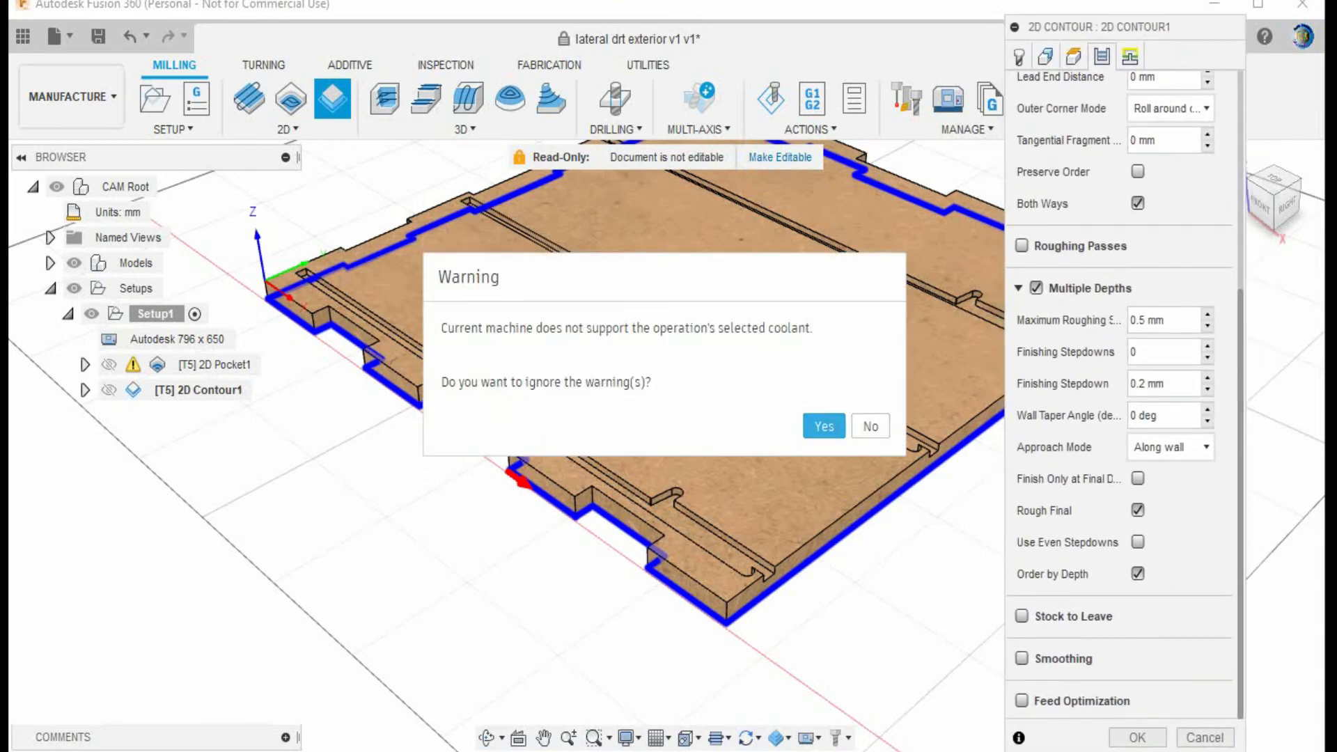
left_click(824, 426)
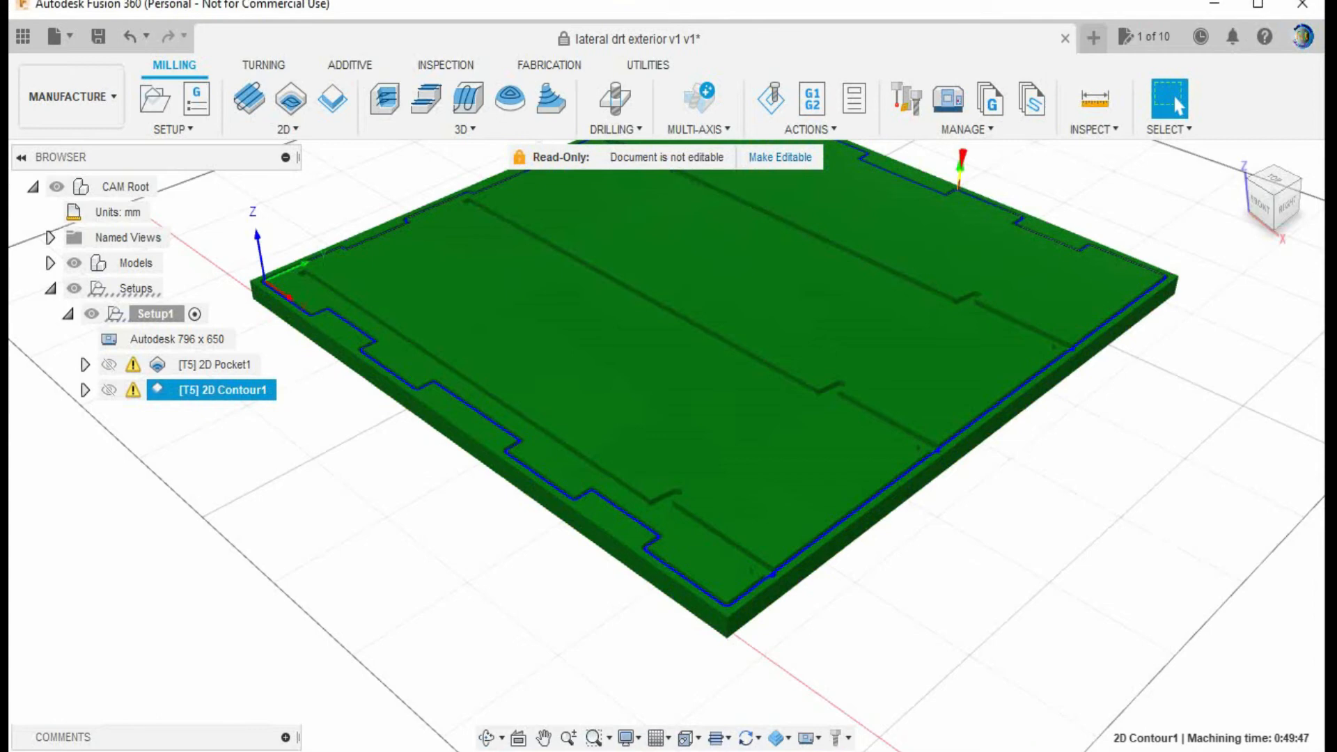
- Simulate the 2D Contour toolpath with cutting moves shown and watch the tool run around the panel's outline
right_click(195, 389)
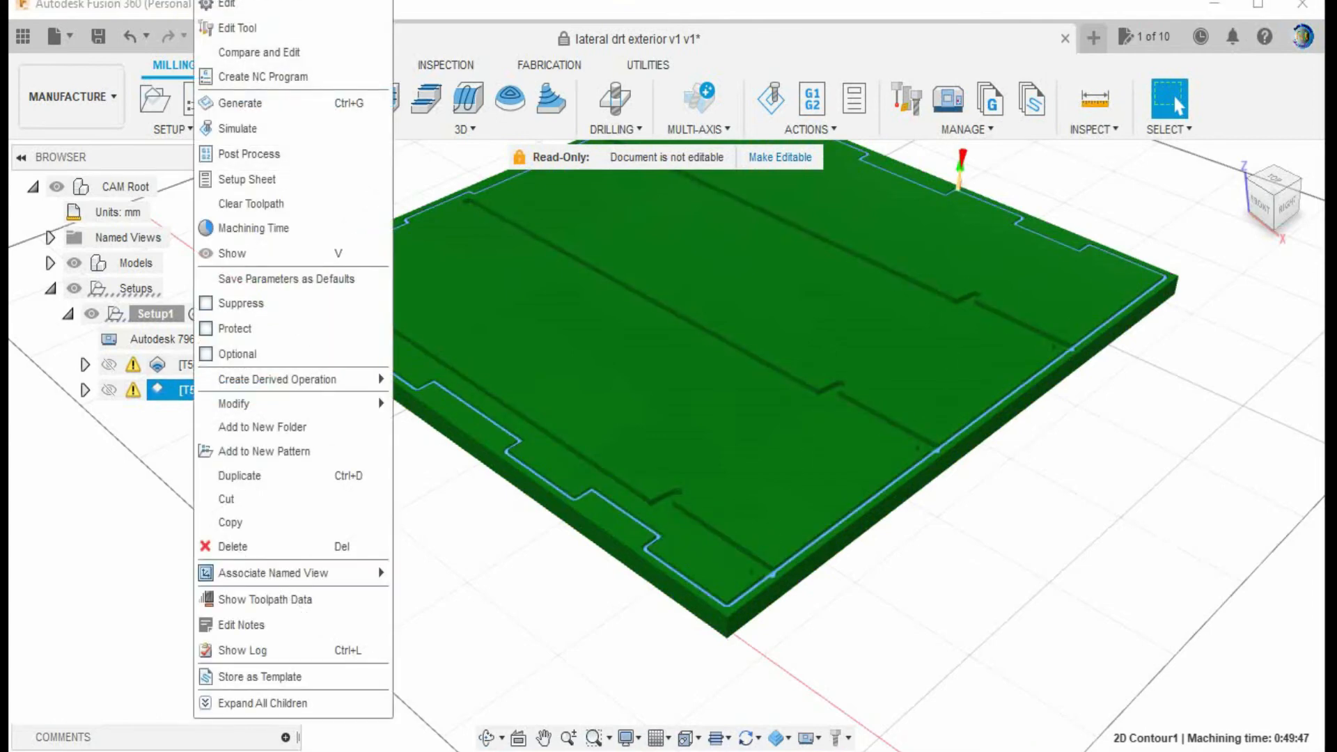
left_click(237, 128)
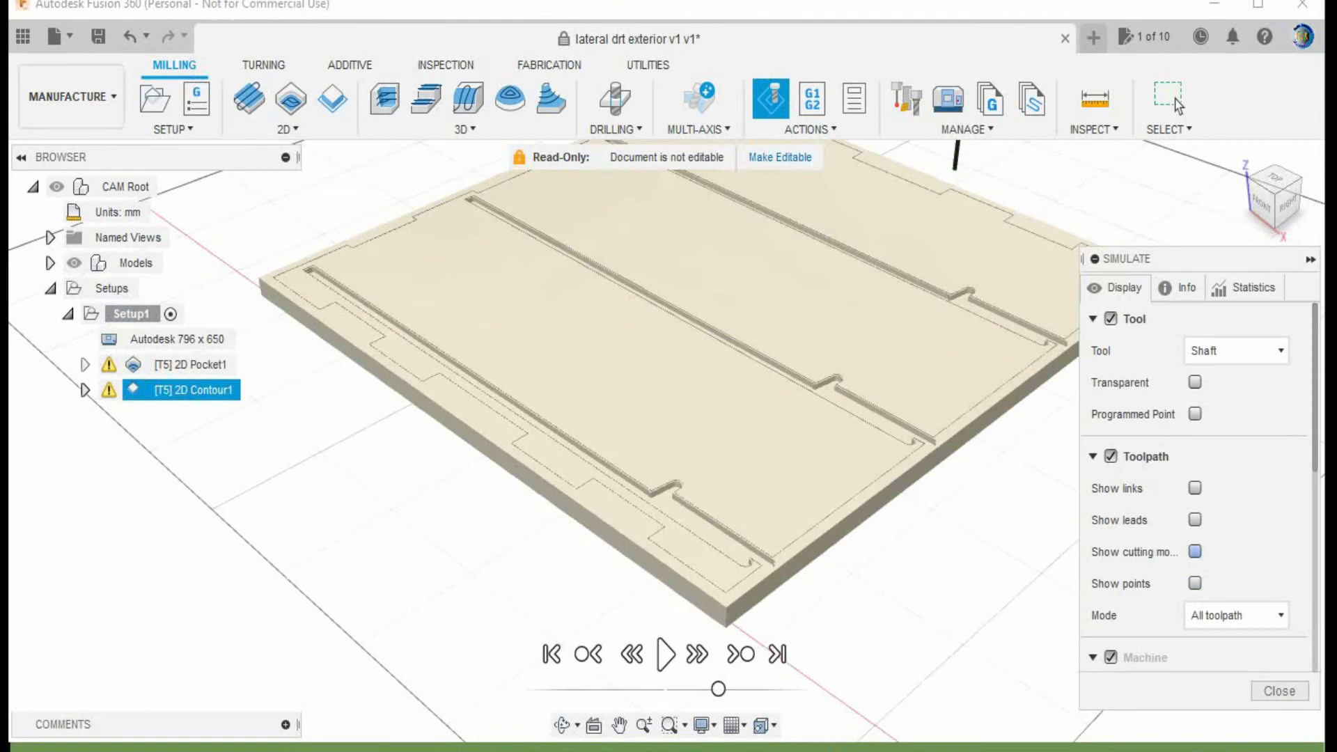
left_click(1194, 551)
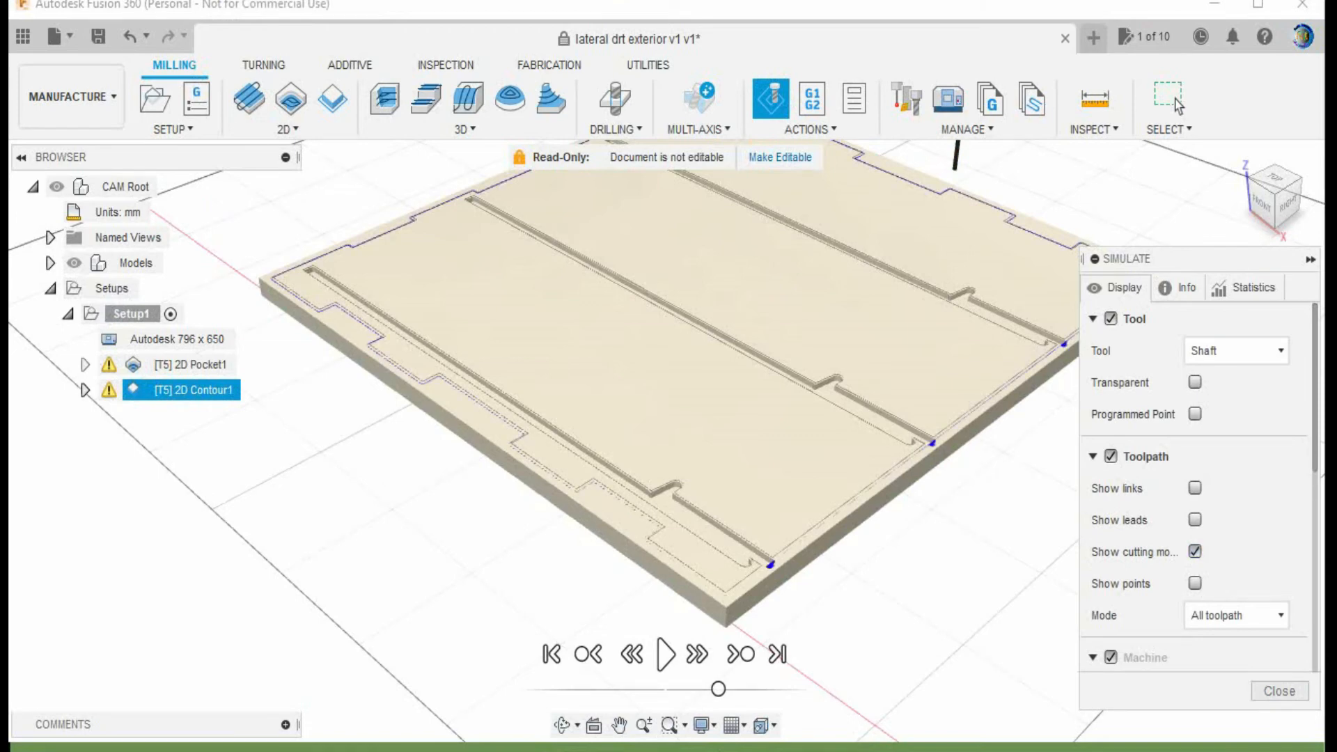
left_click(665, 654)
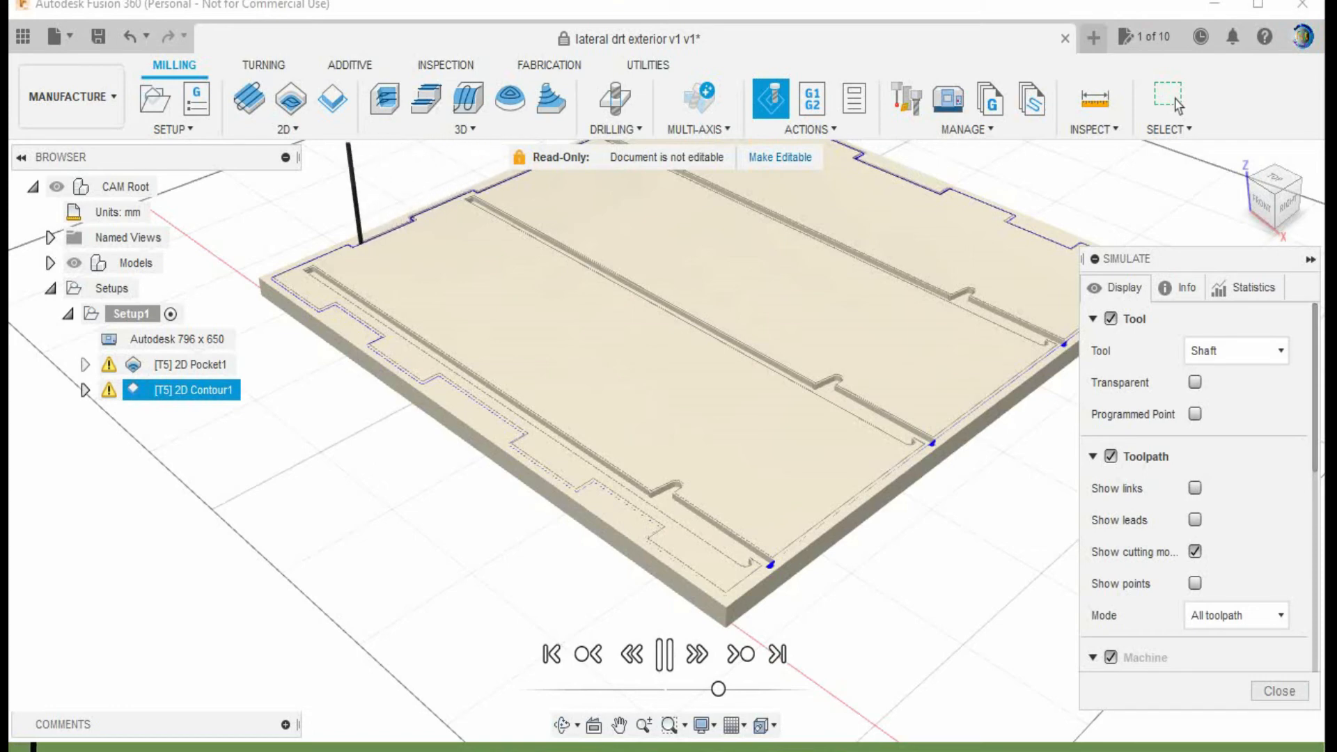
scroll(347, 409, "up", 3)
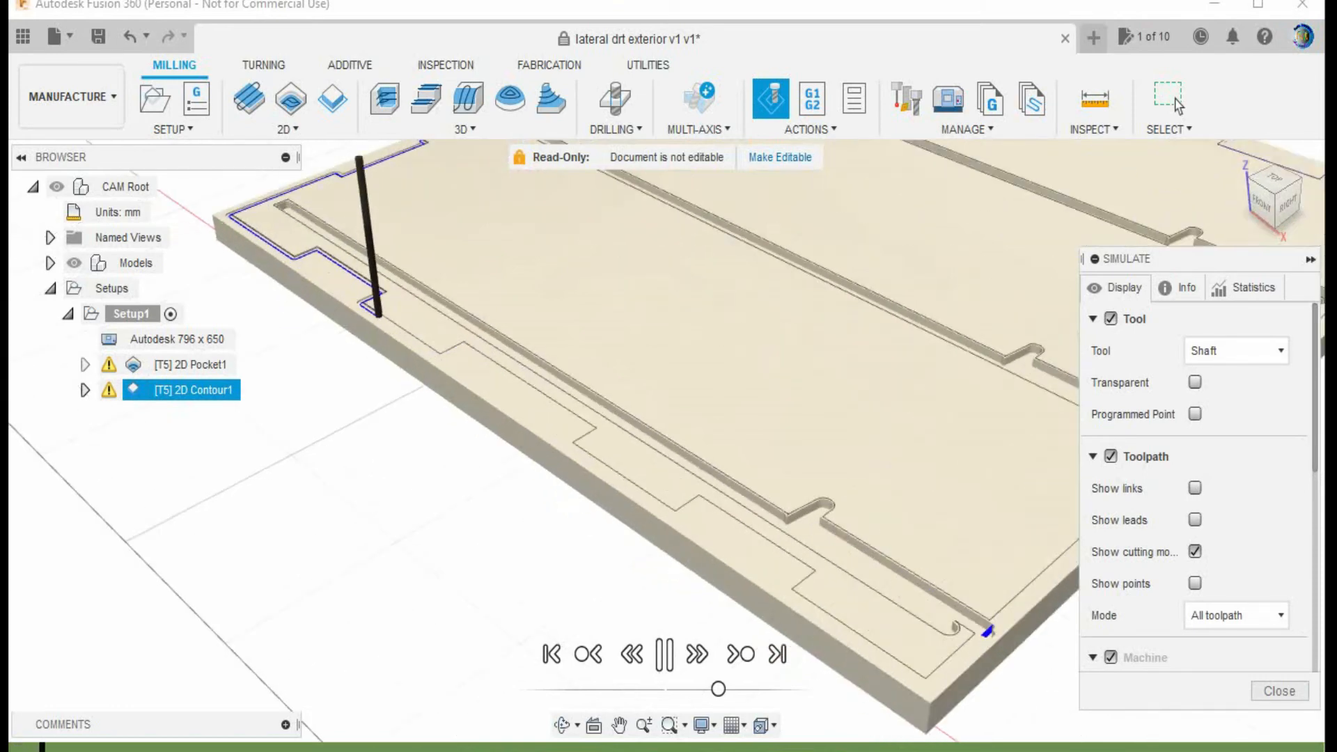
scroll(627, 445, "down", 3)
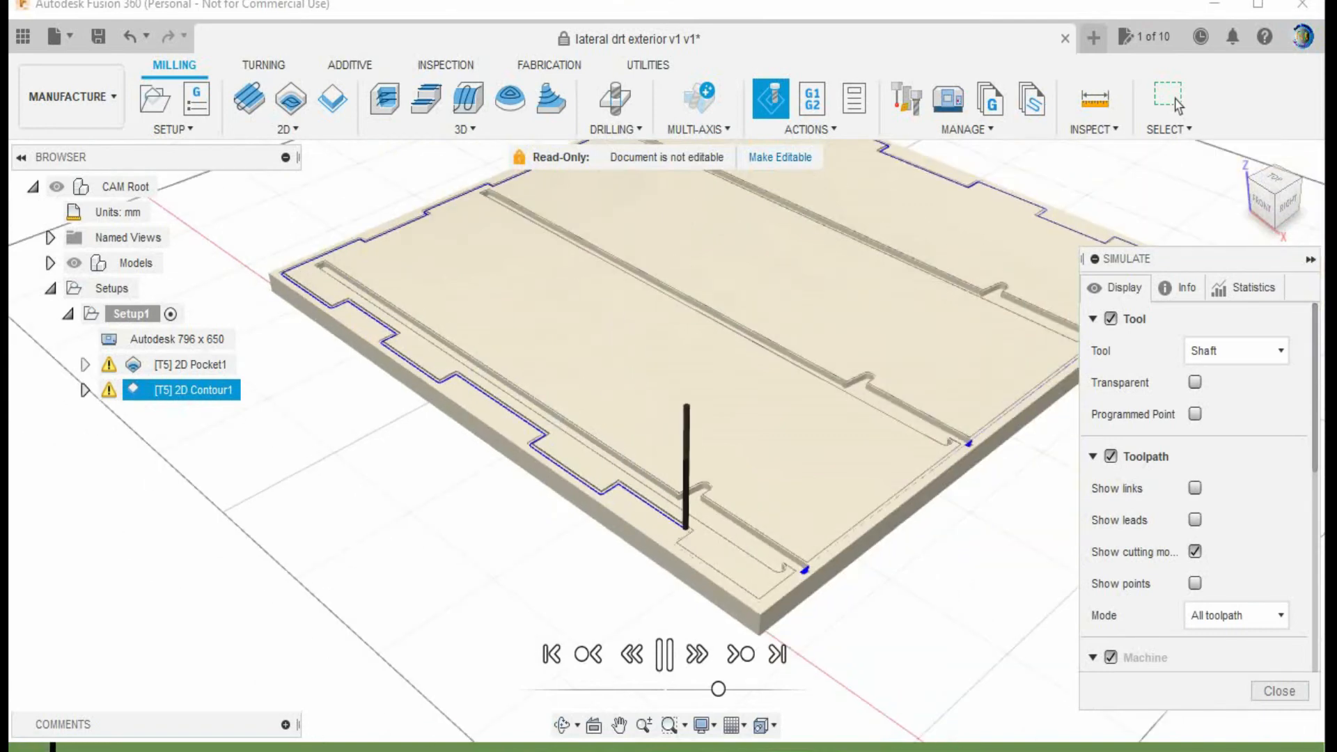
scroll(669, 390, "down", 5)
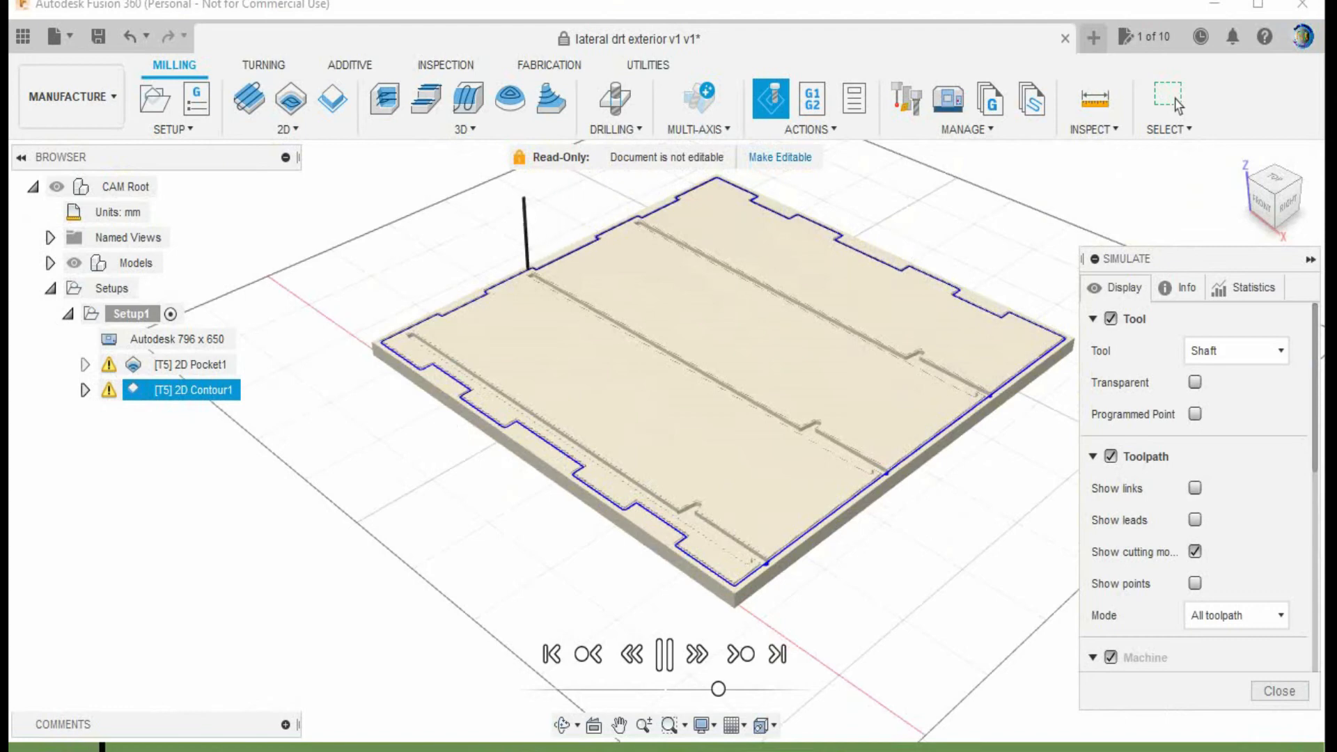
- Check the contour simulation's machining statistics and end the simulation
left_click(1245, 287)
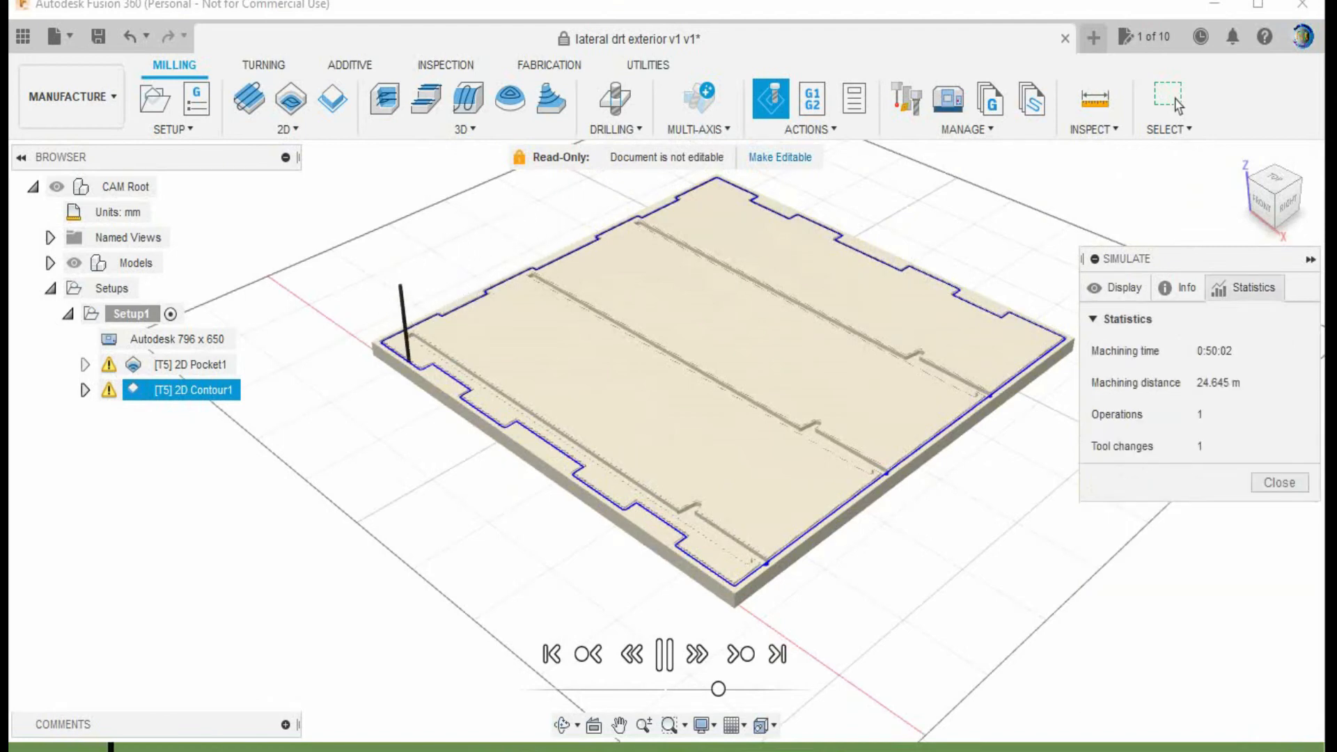
left_click(1115, 287)
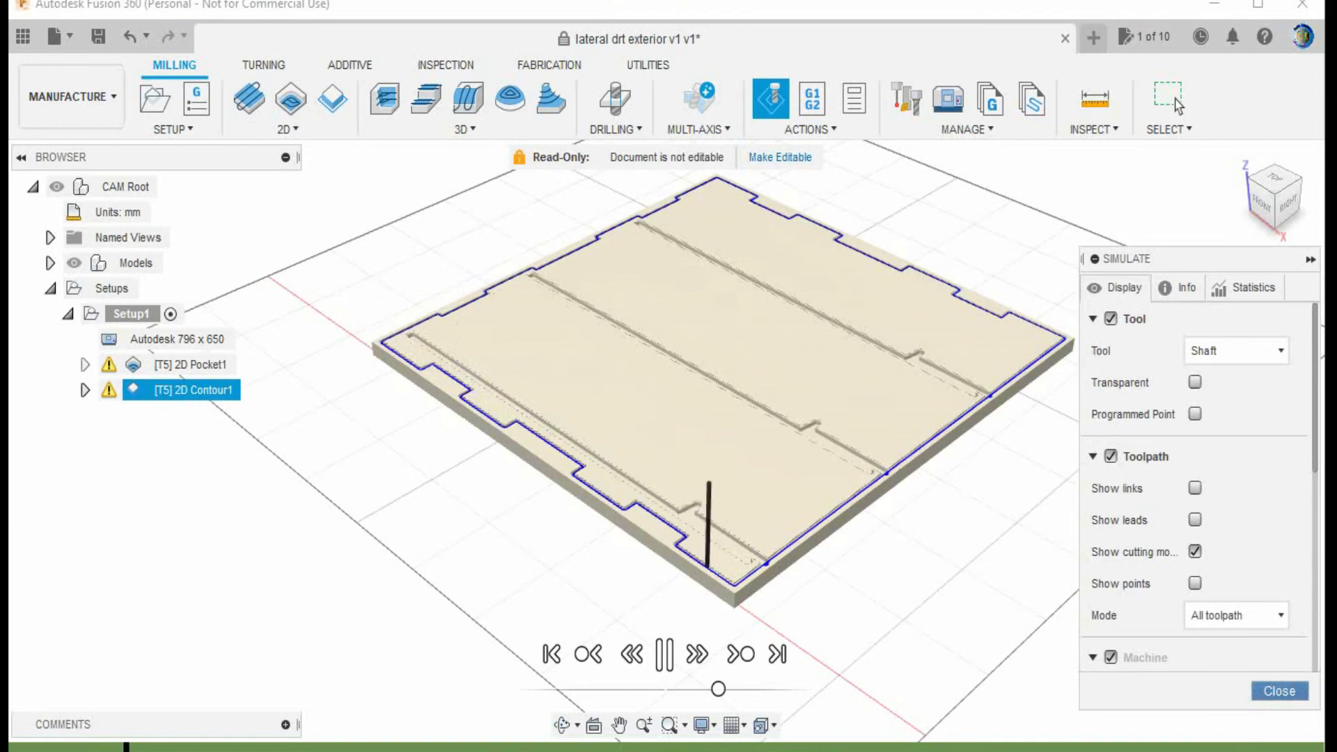
left_click(1279, 691)
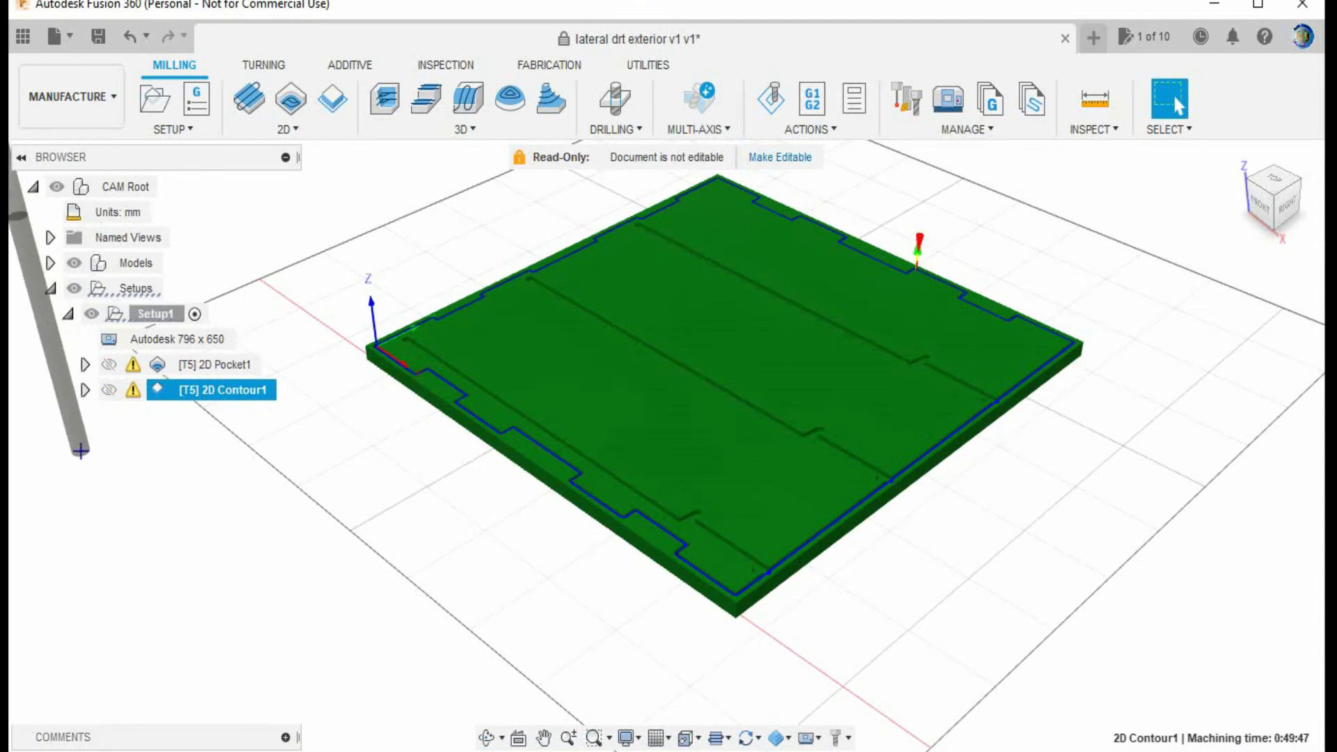
- Post-process the whole setup as an NC program named "base e topo exterior"
left_click(67, 314)
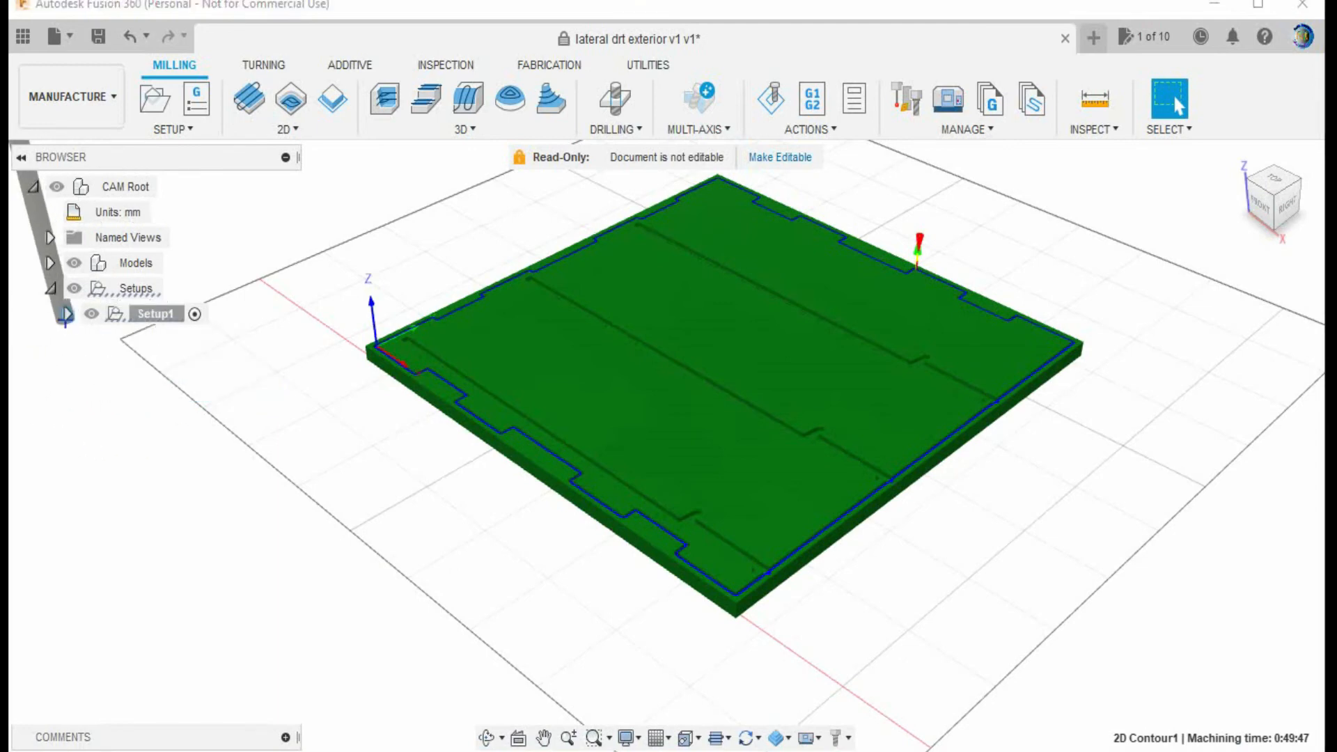
left_click(65, 313)
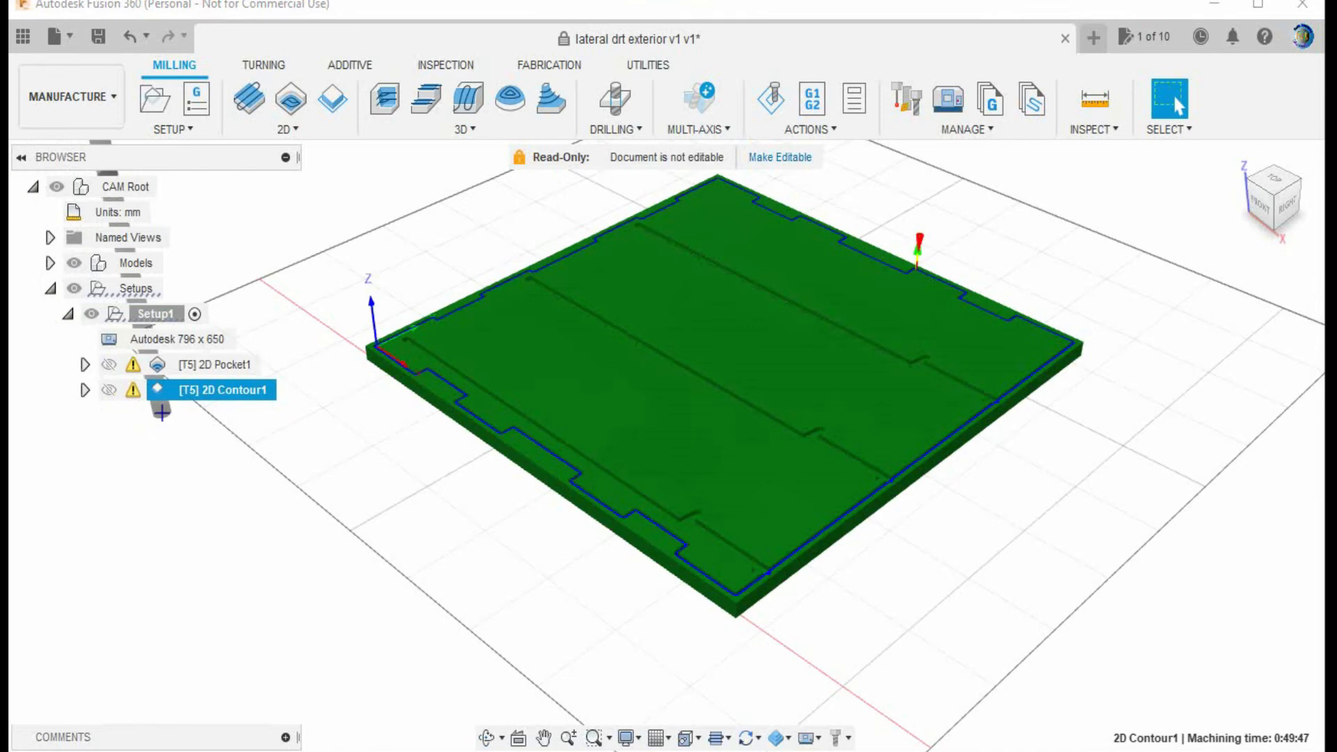
left_click(154, 314)
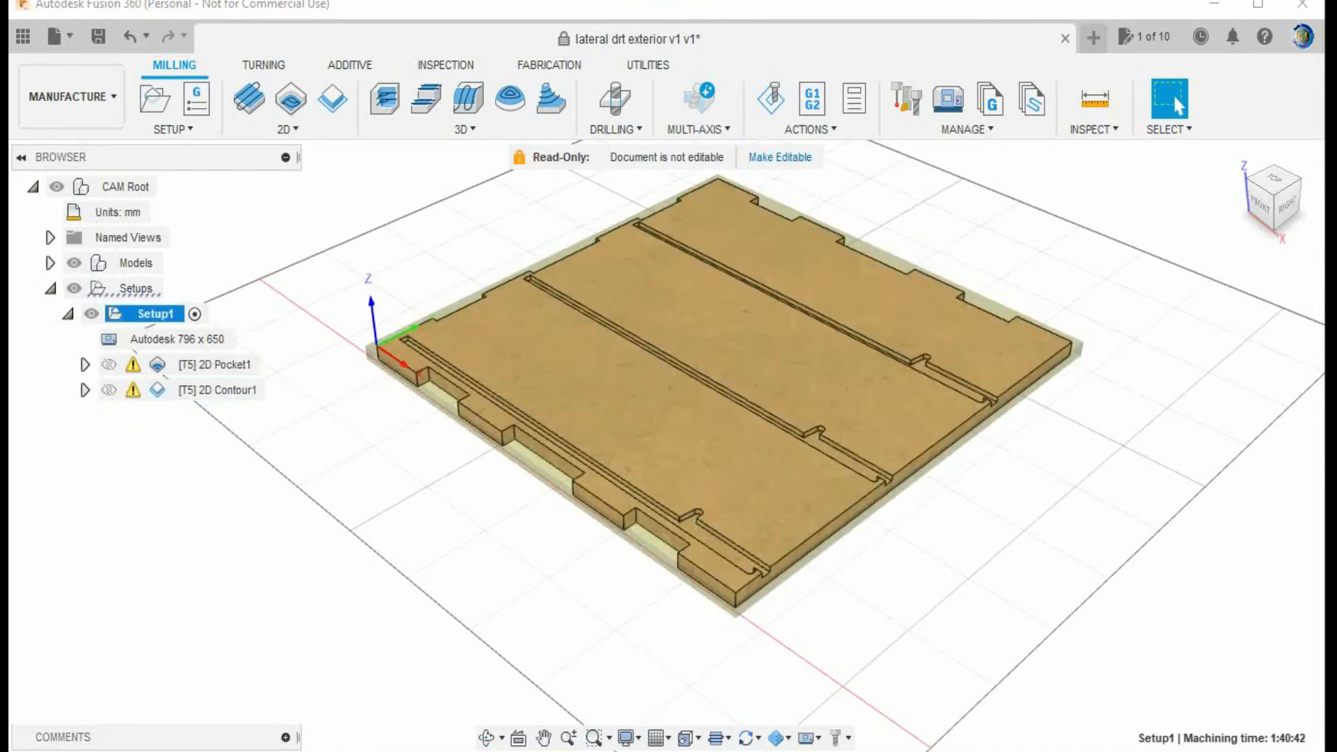
double_click(154, 314)
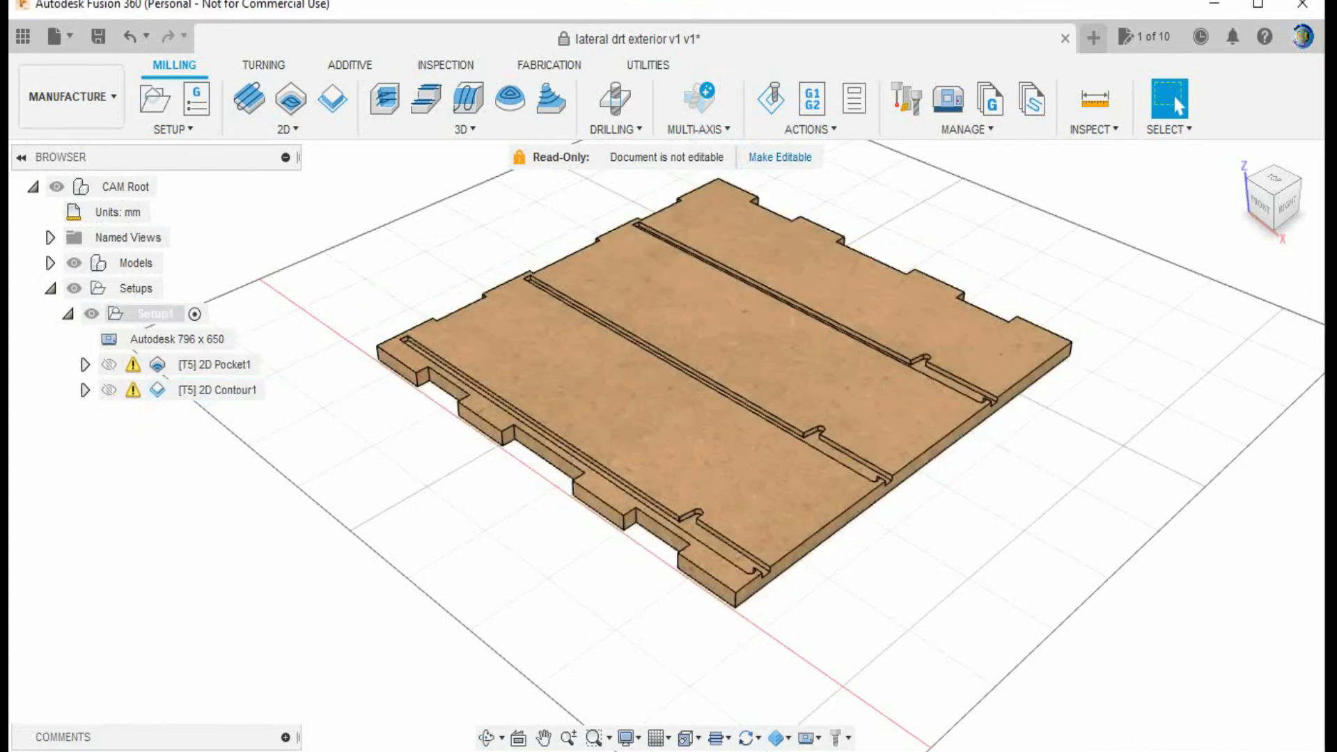
right_click(151, 314)
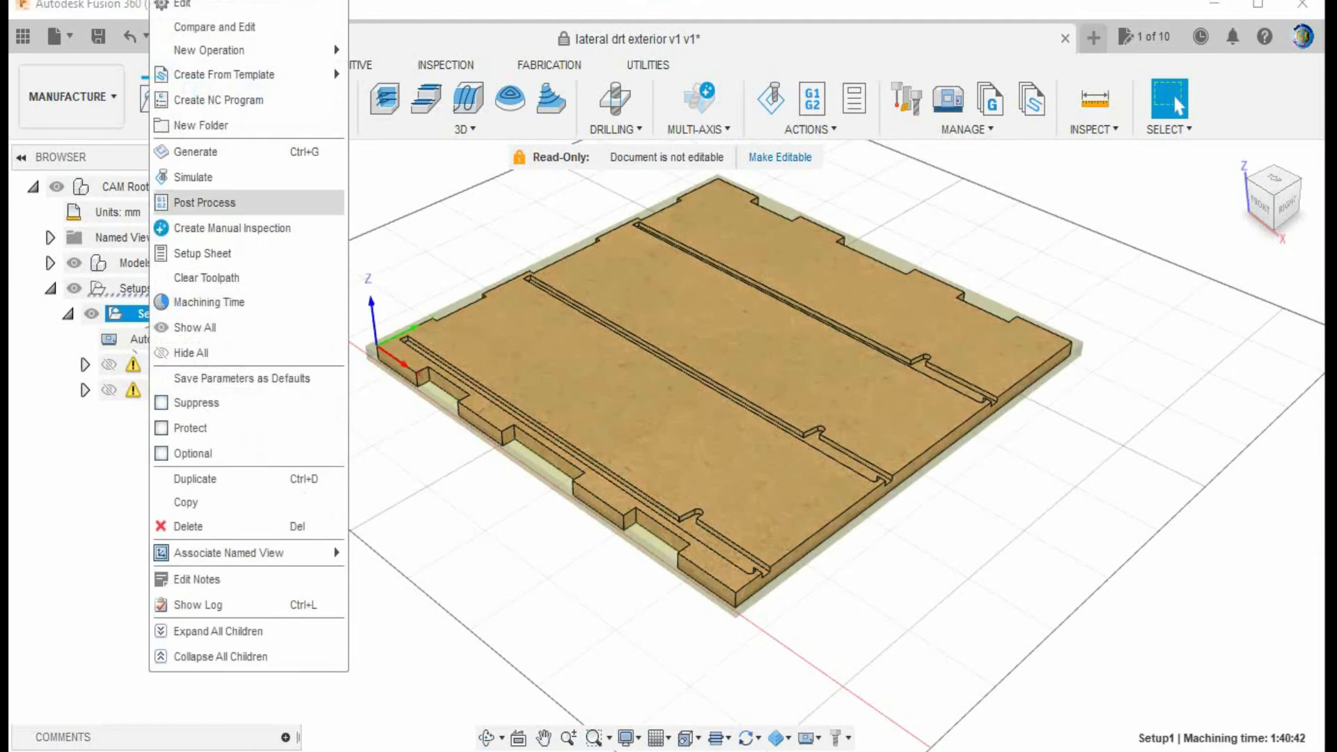
left_click(205, 202)
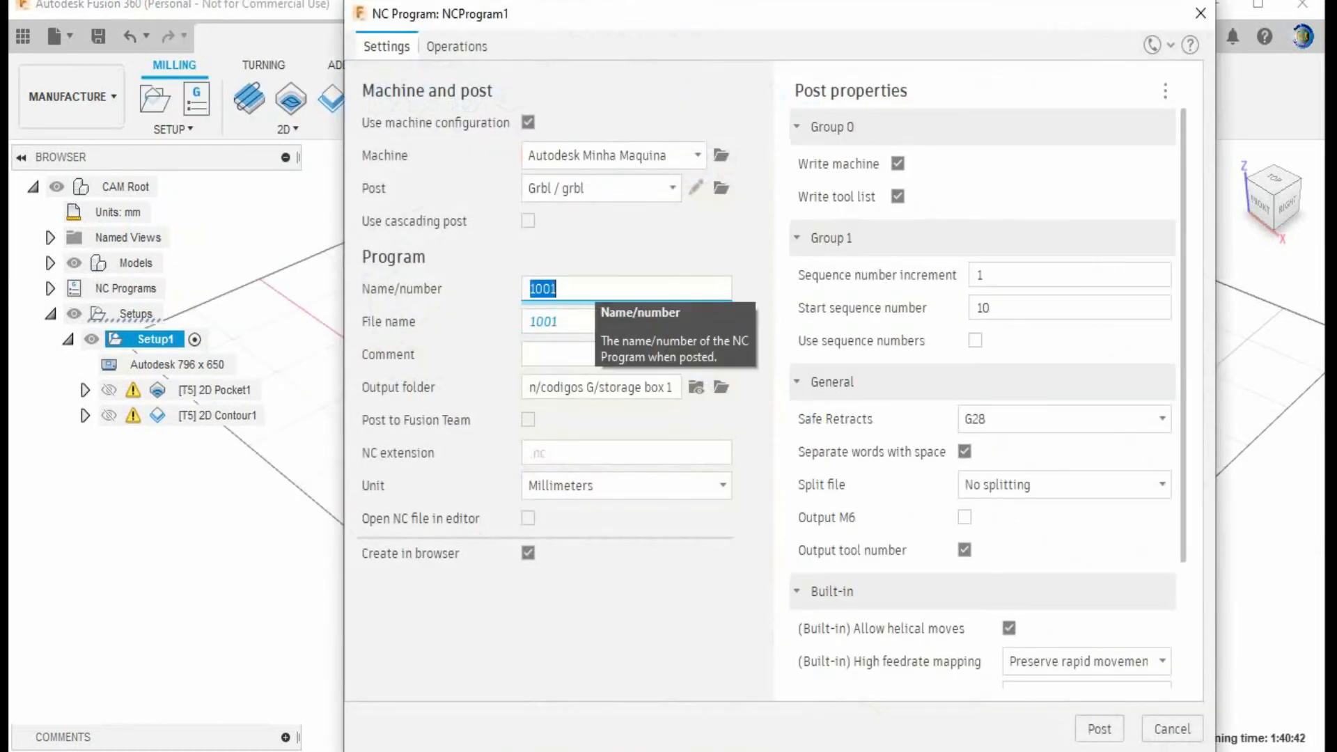
type("base e t")
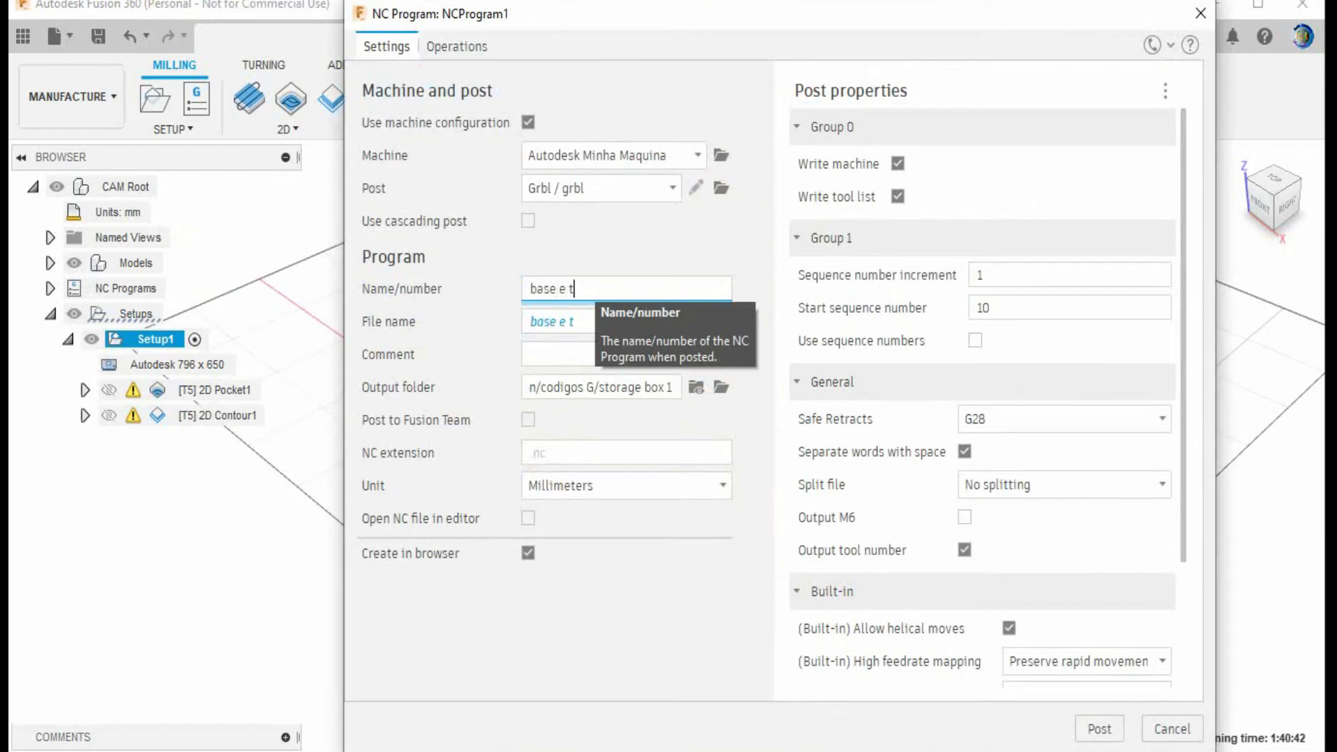
type("opo exter")
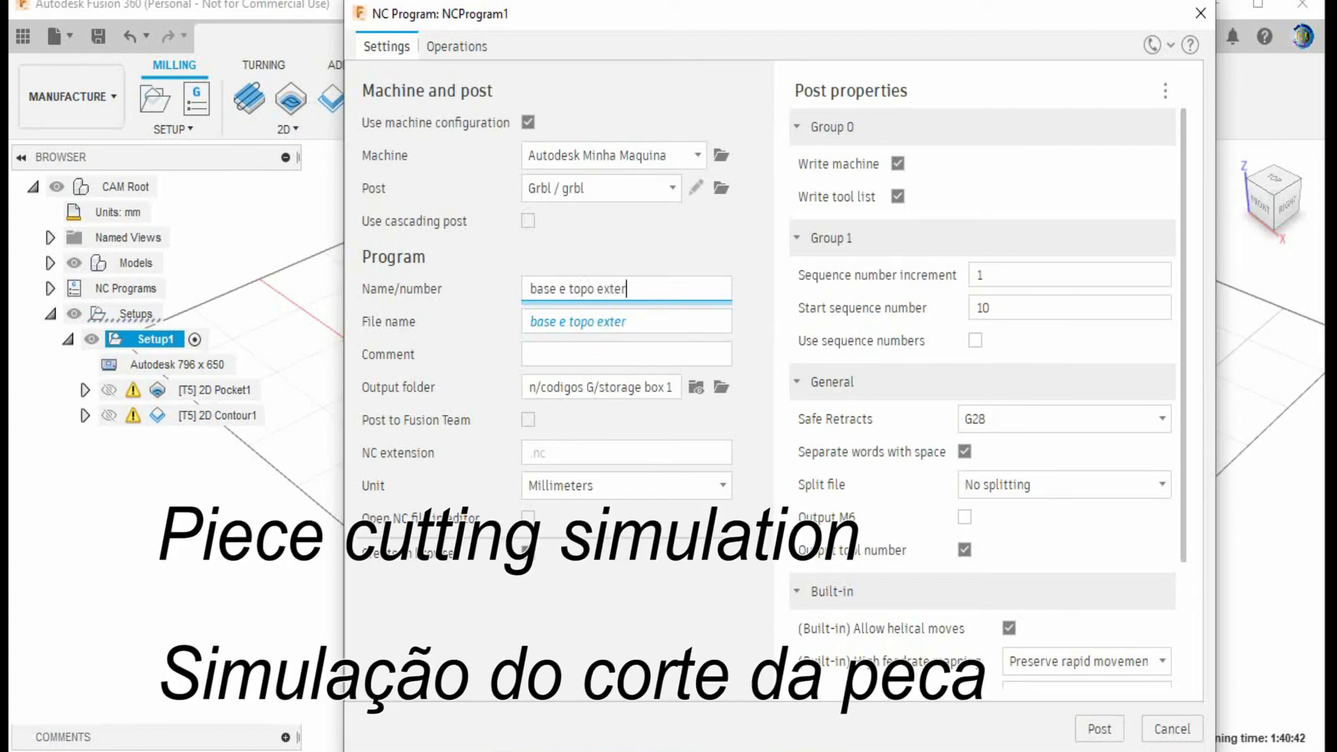
type("ior")
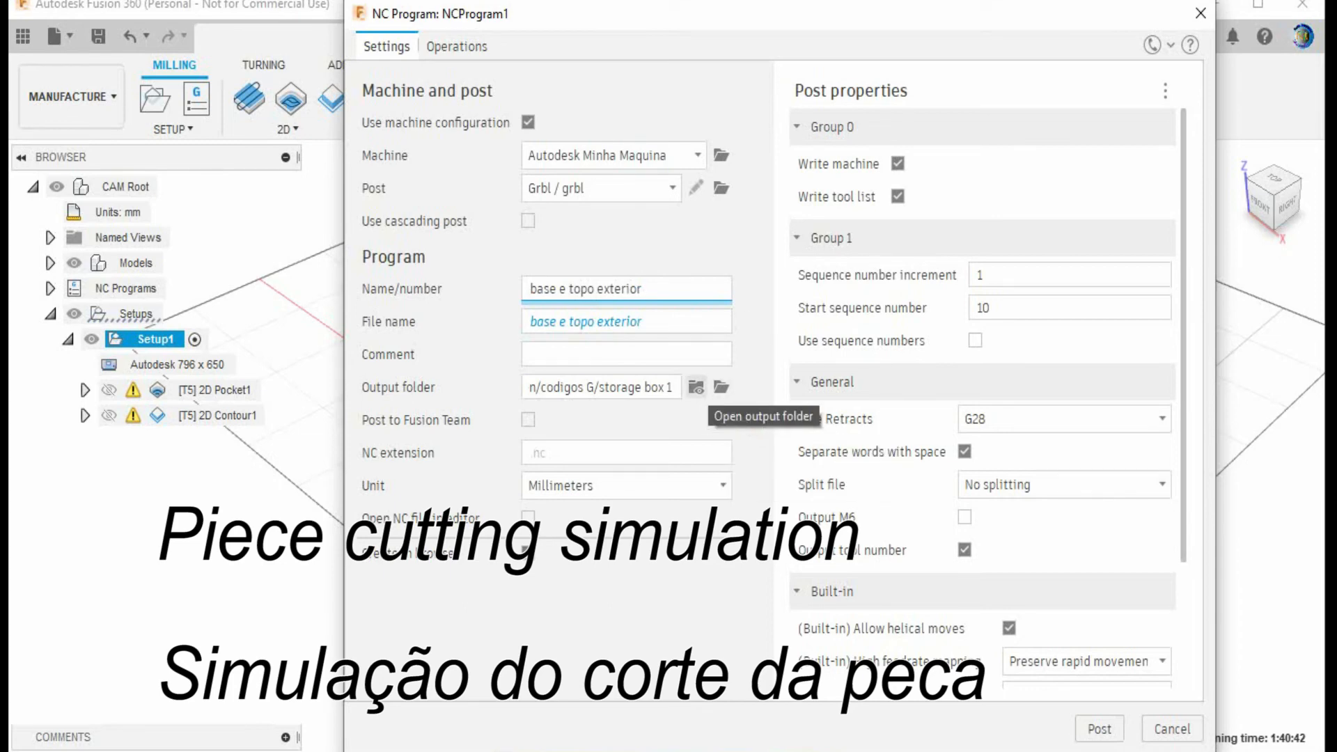
- Set the output folder to my box/exterior on the desktop and post the NC code
left_click(722, 386)
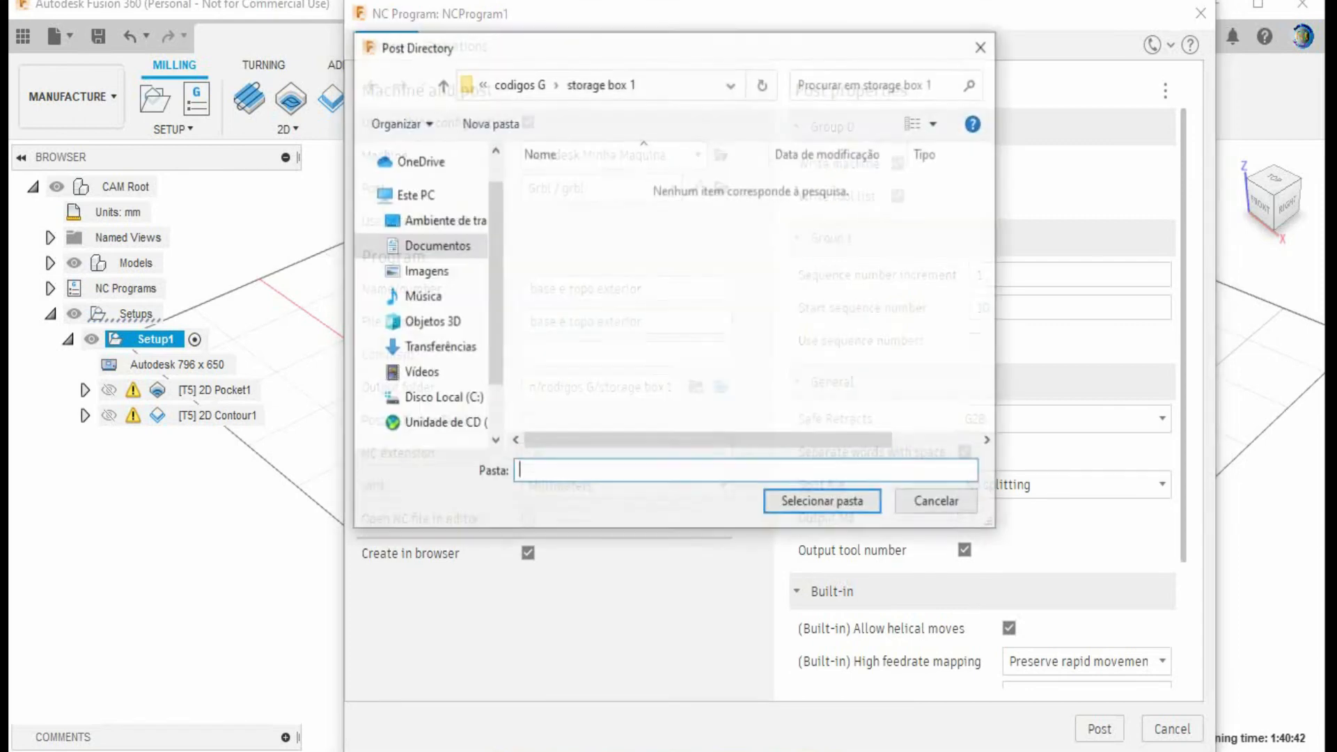
left_click(435, 220)
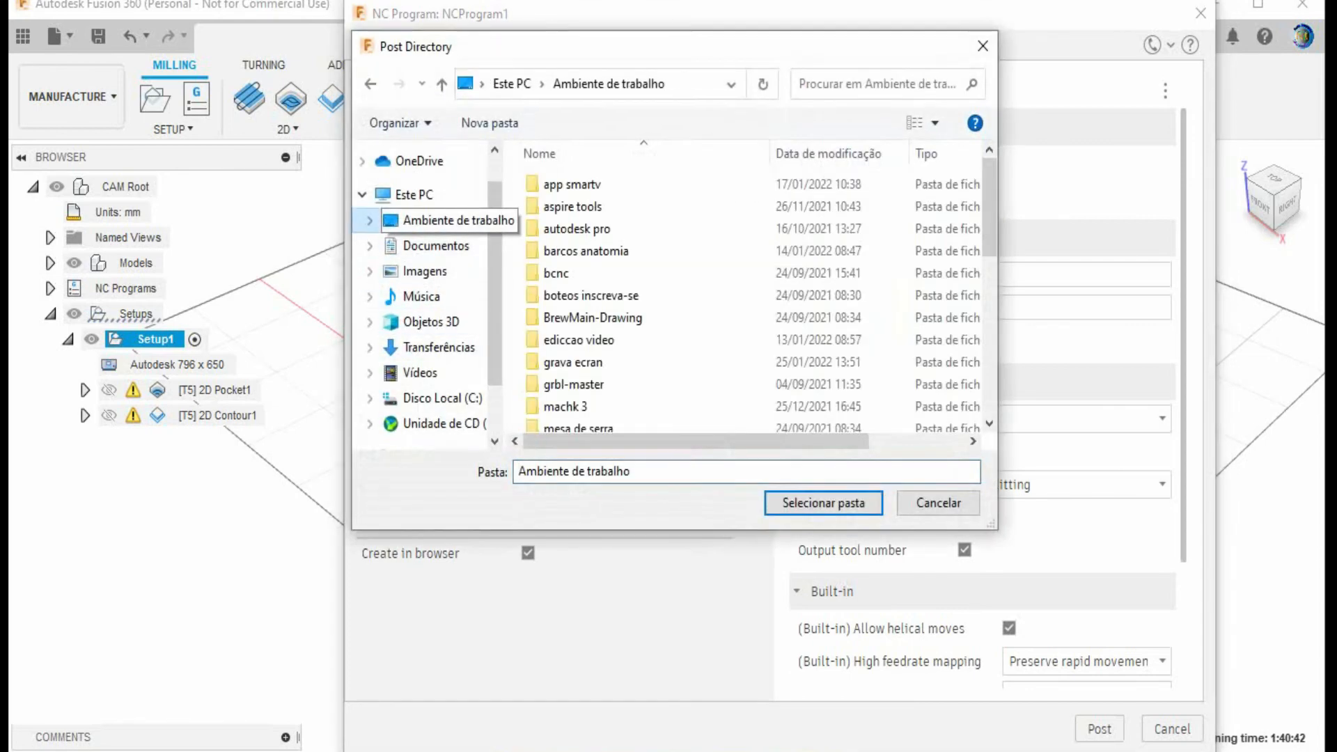
scroll(578, 287, "down", 1)
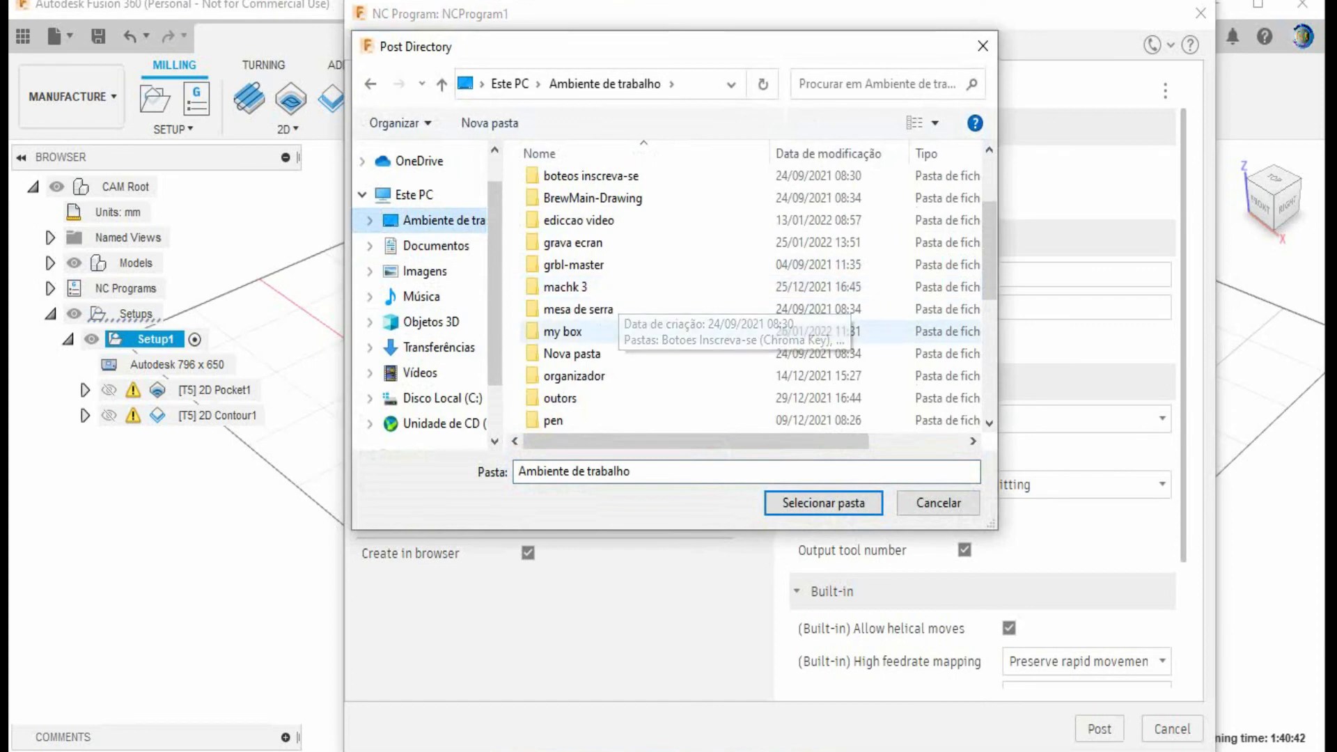
double_click(562, 332)
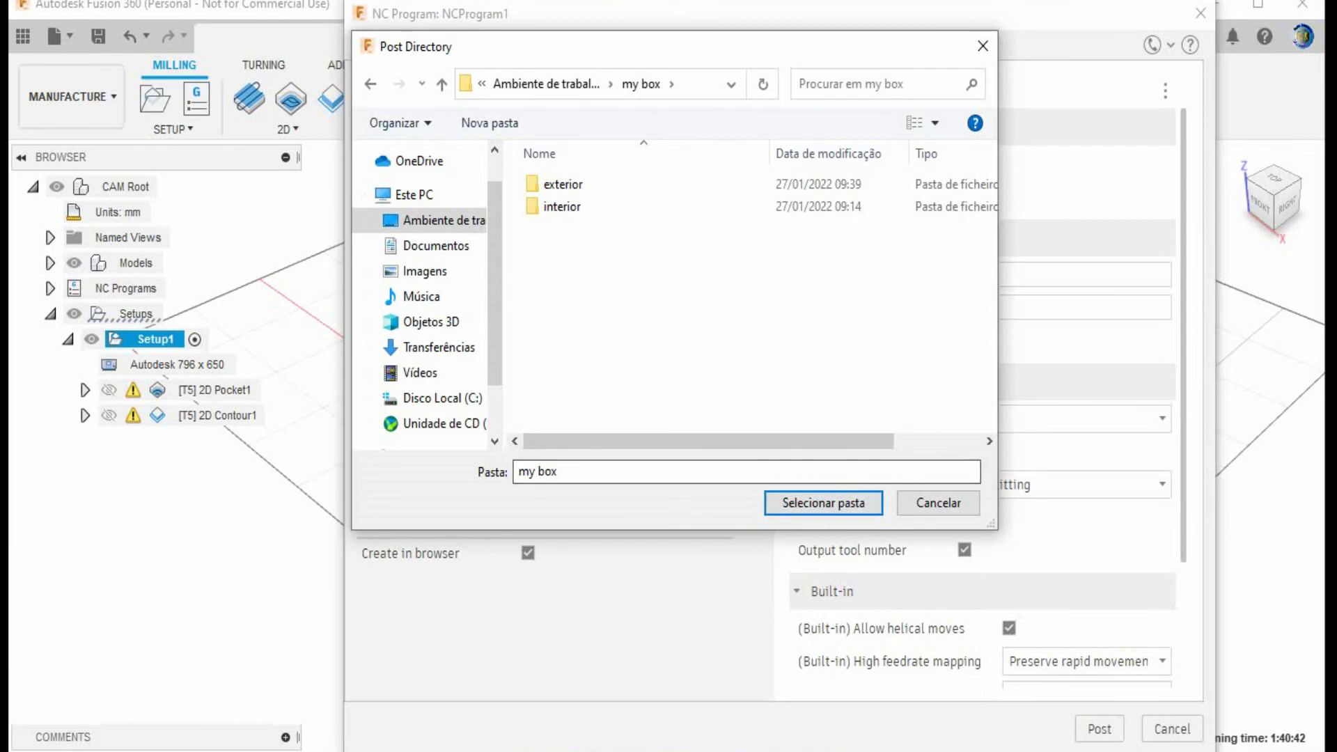
double_click(562, 183)
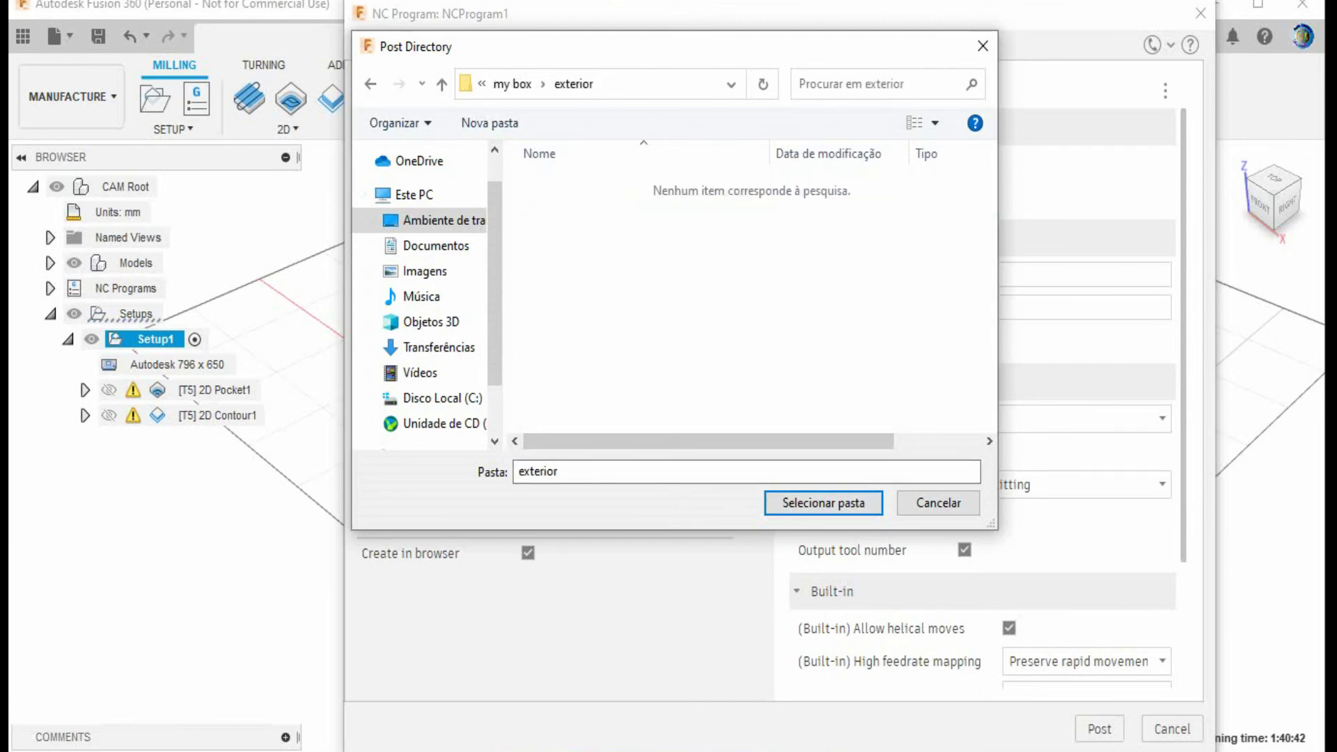
left_click(823, 502)
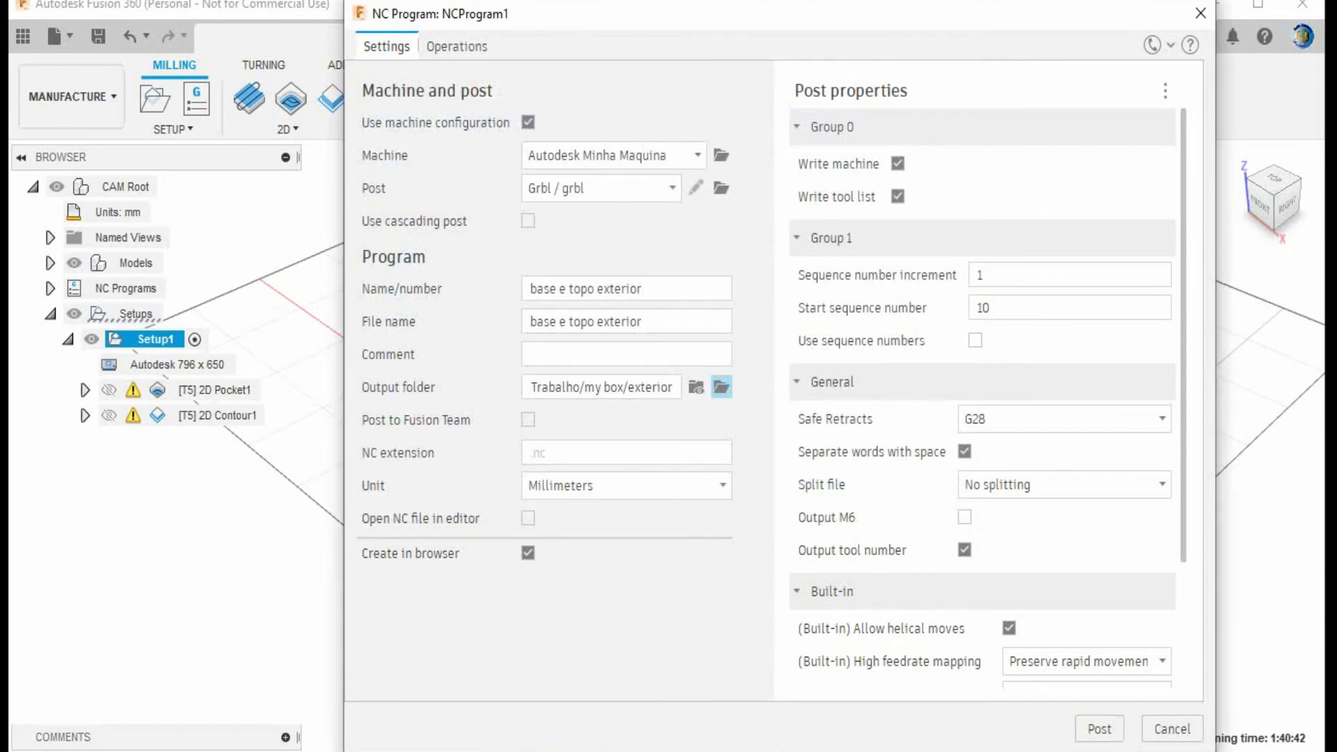
left_click(1098, 728)
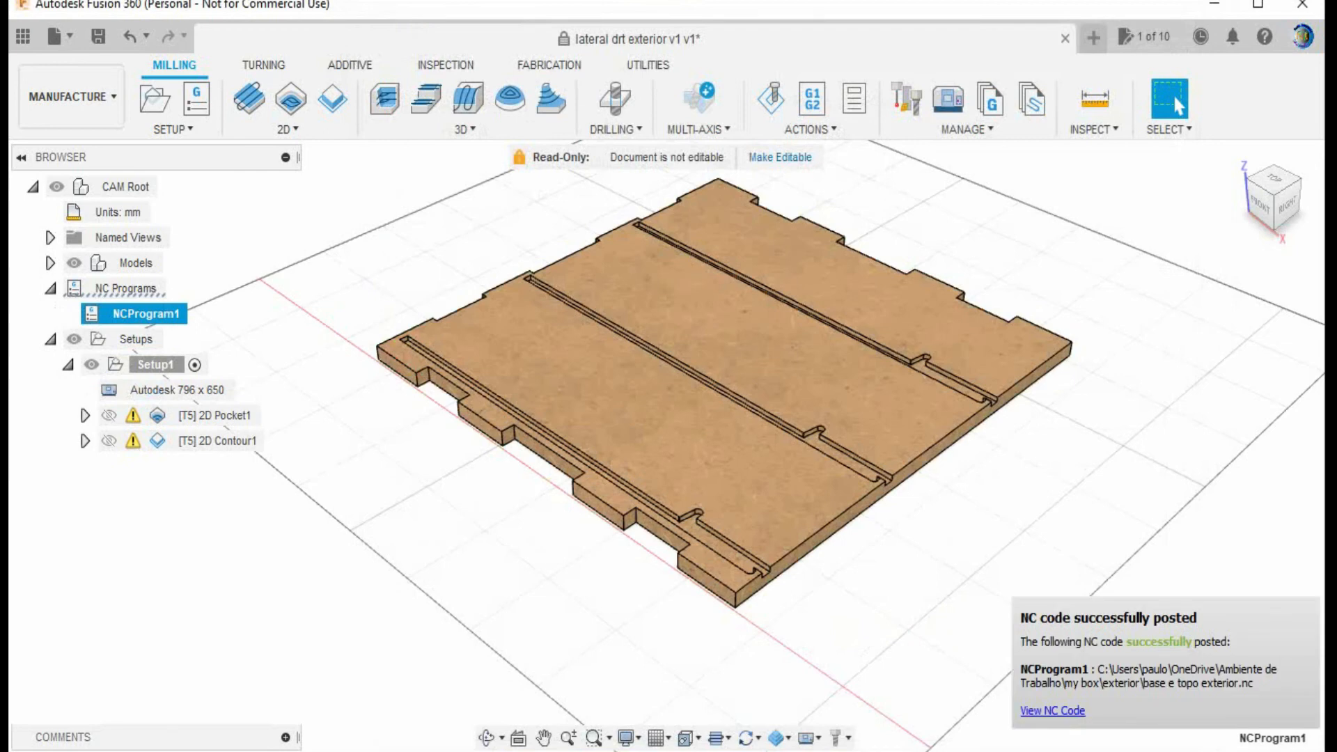
key("Escape")
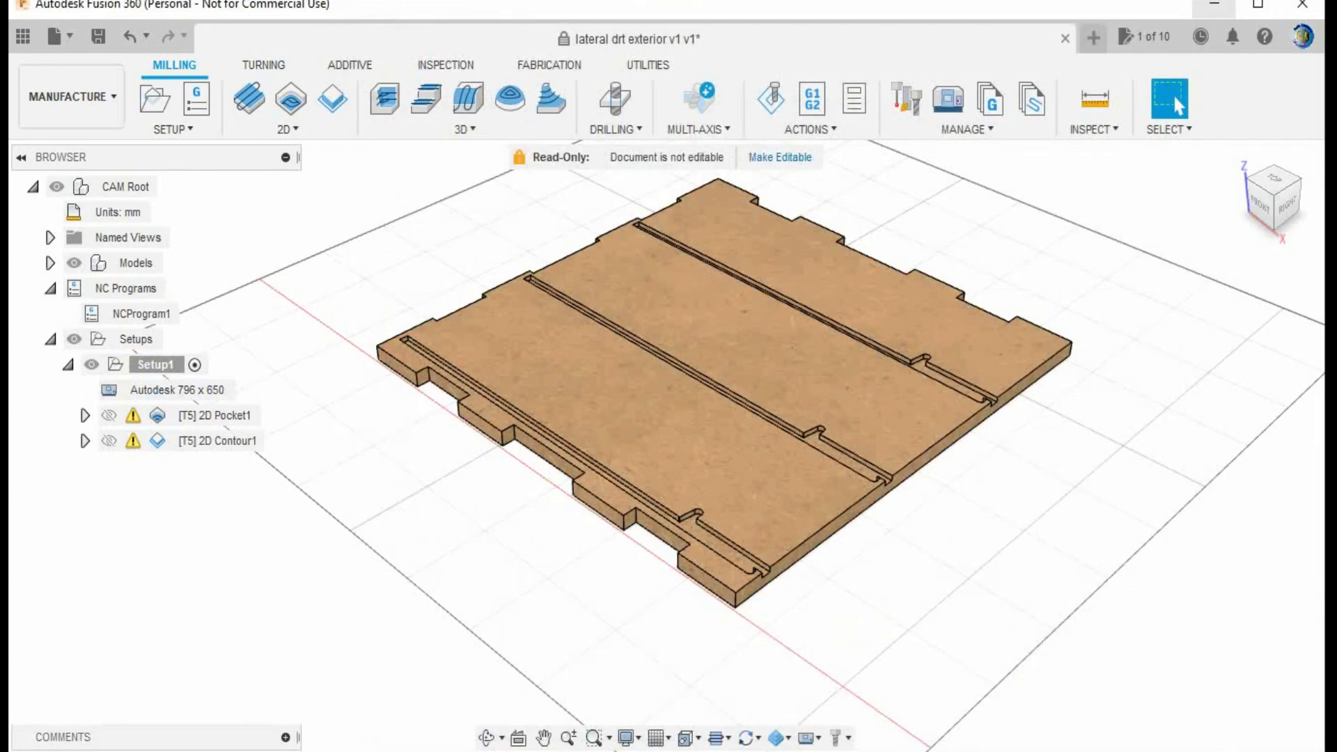
- Switch to File Explorer and locate base e topo exterior.nc in the desktop's my box/exterior folder
left_click(1213, 5)
double_click(1203, 446)
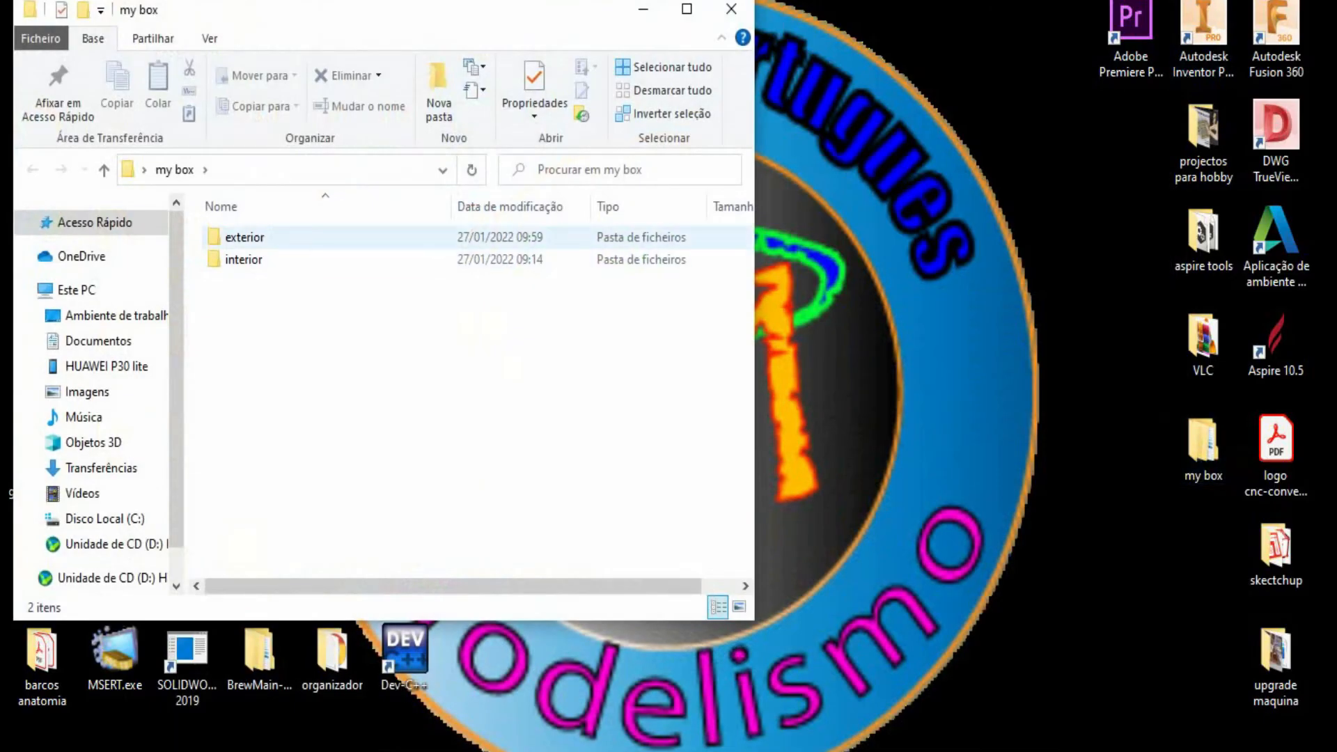
double_click(240, 237)
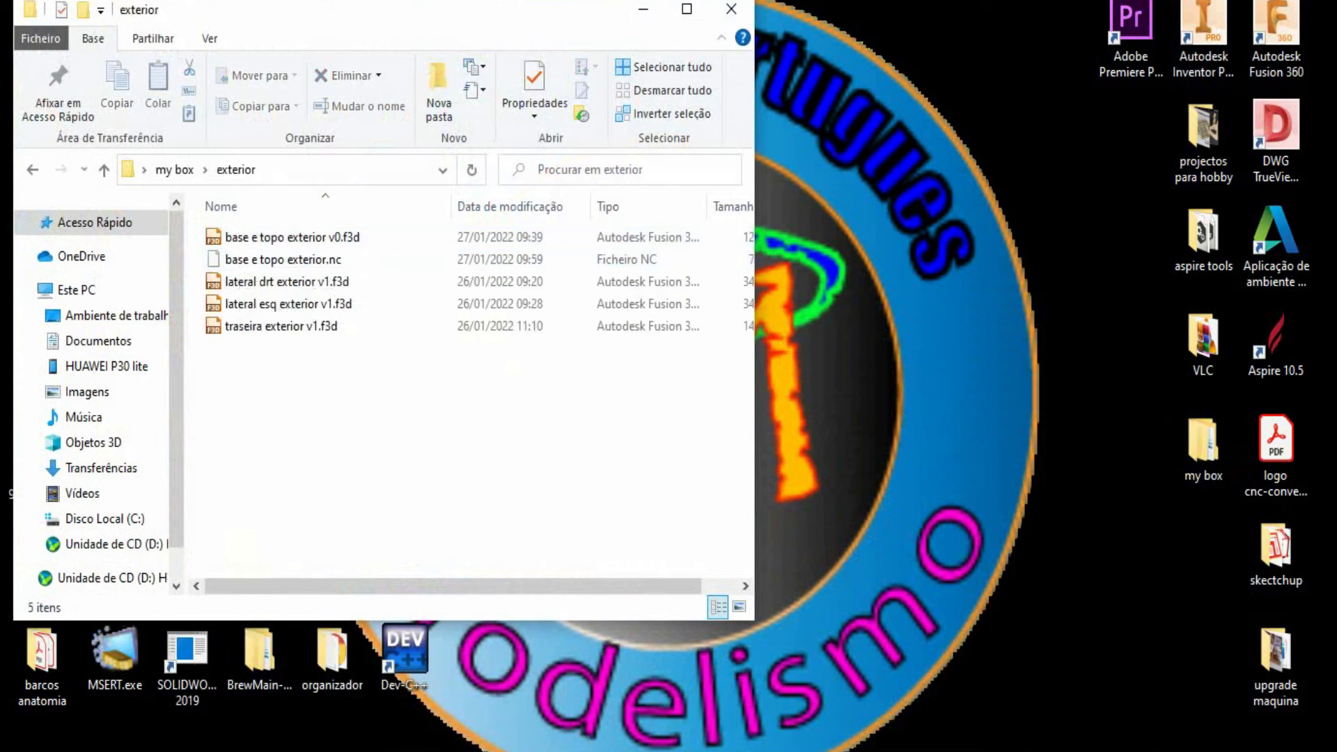
left_click(686, 8)
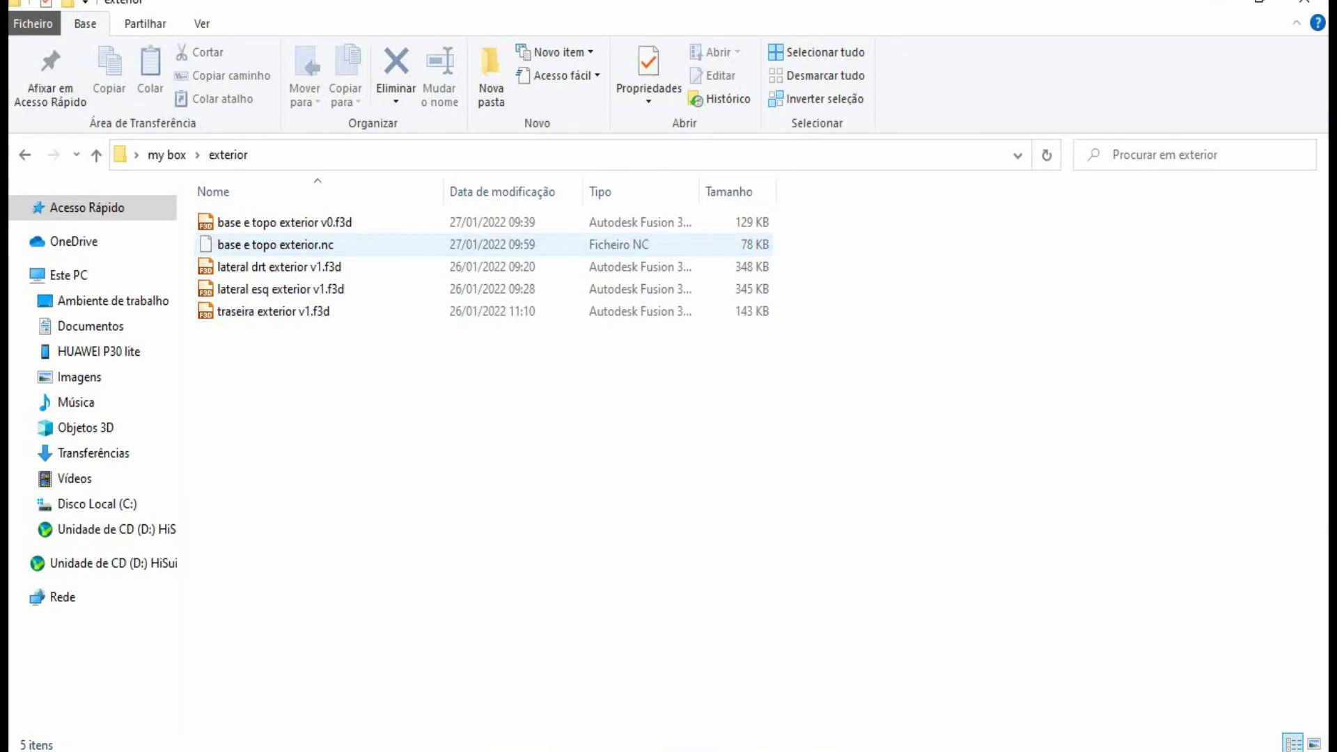
left_click(275, 244)
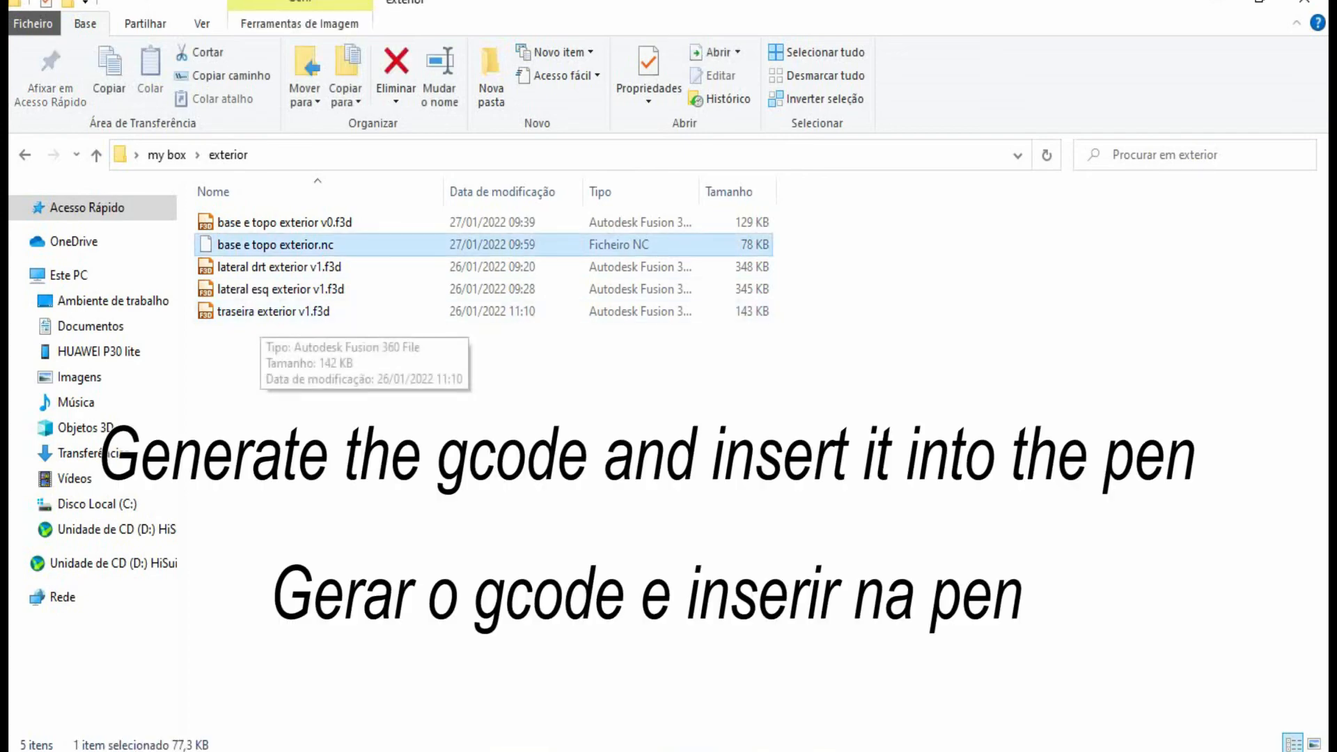
left_click(299, 373)
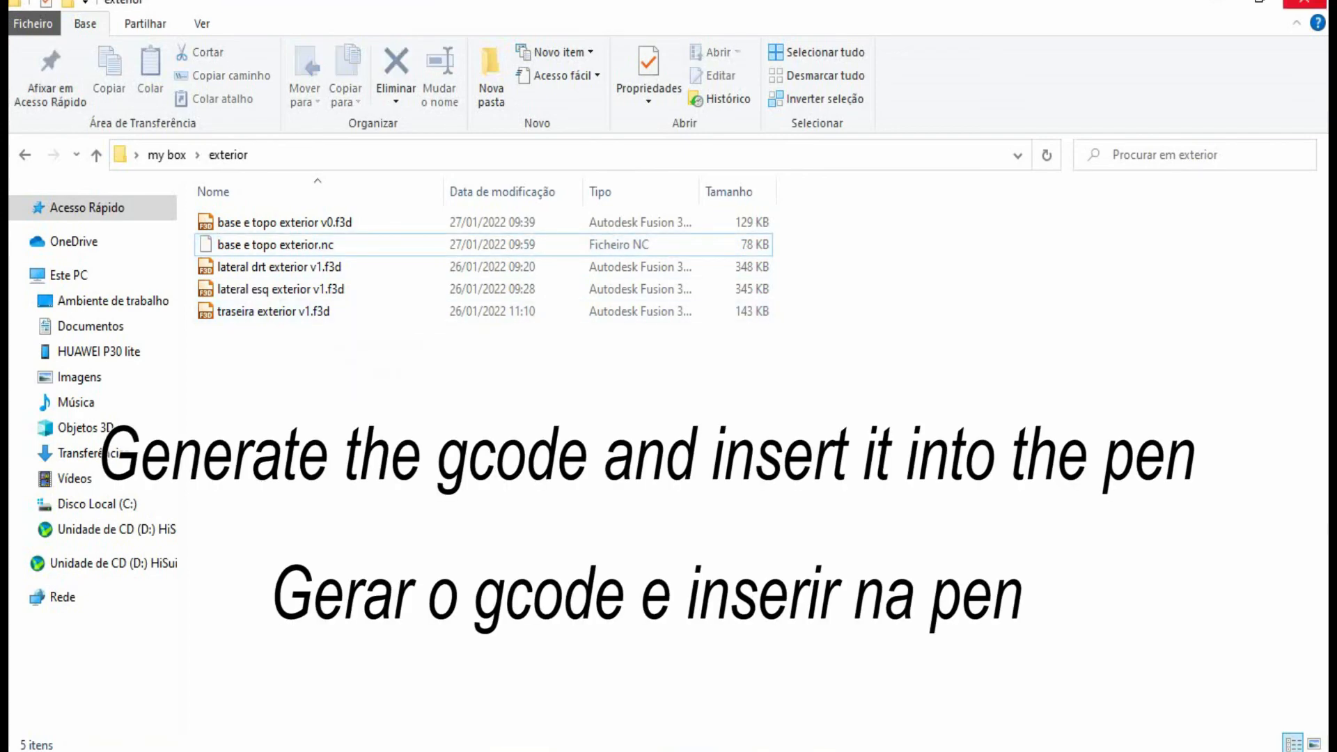